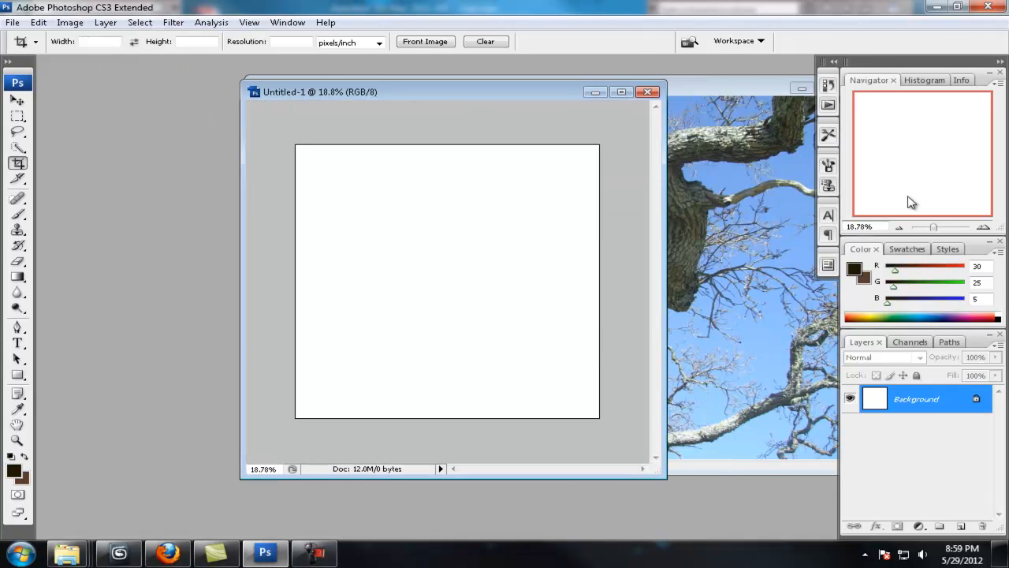
# Paste the leafy-tree photo into Untitled-1, scale it up and place it in the lower-left part of the canvas.
pyautogui.hotkey('ctrl', 'v')
pyautogui.keyDown('alt'); pyautogui.scroll(3, 537, 300); pyautogui.keyUp('alt')
pyautogui.keyDown('alt'); pyautogui.scroll(-2, 533, 315); pyautogui.keyUp('alt')
pyautogui.hotkey('ctrl', 't')
pyautogui.moveTo(458, 291); pyautogui.dragTo(326, 399)
pyautogui.keyDown('shift'); pyautogui.moveTo(368, 367); pyautogui.dragTo(541, 247); pyautogui.keyUp('shift')
pyautogui.moveTo(443, 319)
pyautogui.mouseDown()
pyautogui.moveTo(432, 319)
pyautogui.moveTo(443, 324)
pyautogui.moveTo(458, 310)
pyautogui.mouseUp()
pyautogui.keyDown('shift'); pyautogui.moveTo(550, 239); pyautogui.dragTo(633, 219); pyautogui.keyUp('shift')
pyautogui.moveTo(553, 265); pyautogui.dragTo(532, 253)
pyautogui.moveTo(604, 198); pyautogui.dragTo(554, 226)
pyautogui.press('Return')
# In 2kx3k7lq.bmp, lasso the thin branch rising into the sky above the main limb and copy it to a new layer.
pyautogui.press('c')
pyautogui.click(708, 193)
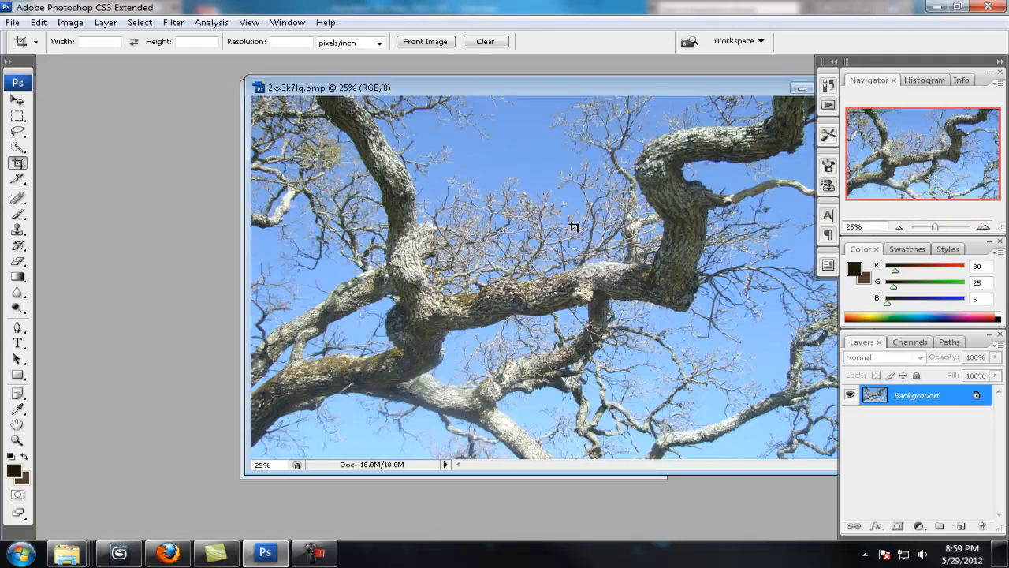
pyautogui.keyDown('alt'); pyautogui.scroll(1, 574, 231); pyautogui.keyUp('alt')
pyautogui.moveTo(685, 258); pyautogui.dragTo(631, 367)
pyautogui.press('l')
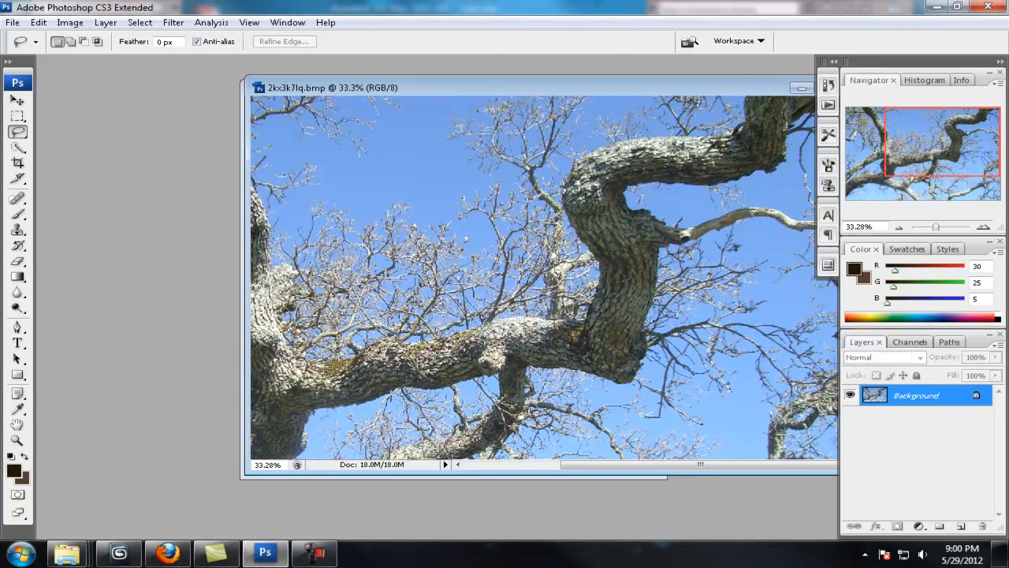
pyautogui.moveTo(592, 70)
pyautogui.mouseDown()
pyautogui.moveTo(441, 185)
pyautogui.moveTo(555, 189)
pyautogui.mouseUp()
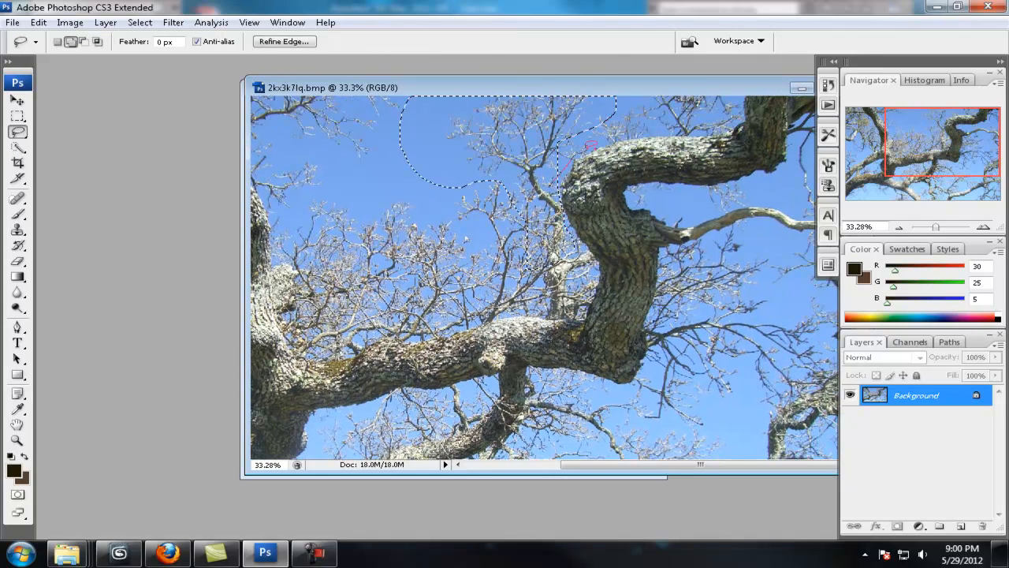
pyautogui.hotkey('ctrl', 'j')
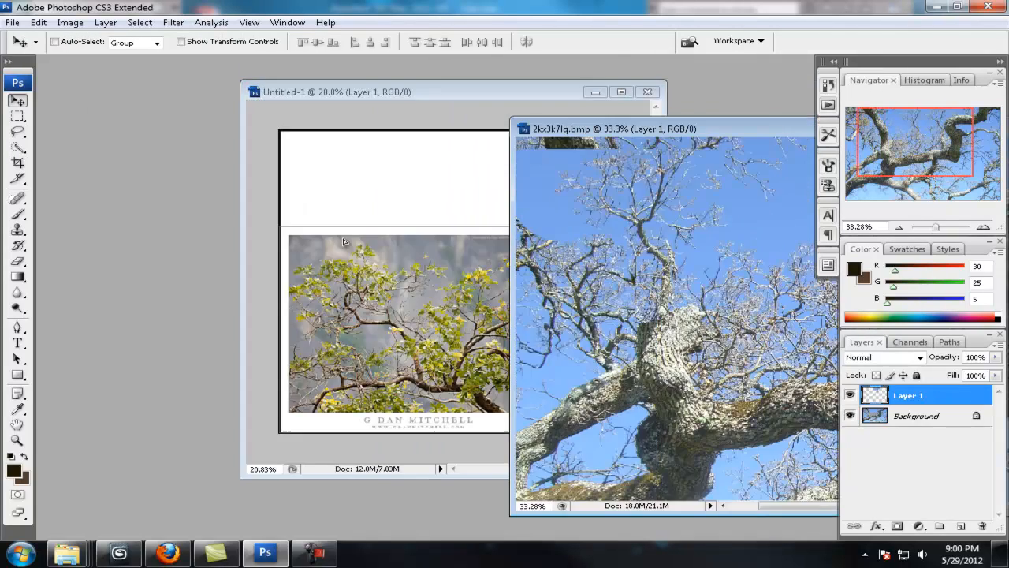
# Copy the cut-out branch layer into Untitled-1, above the leafy-tree photo.
pyautogui.moveTo(670, 316); pyautogui.dragTo(443, 187)
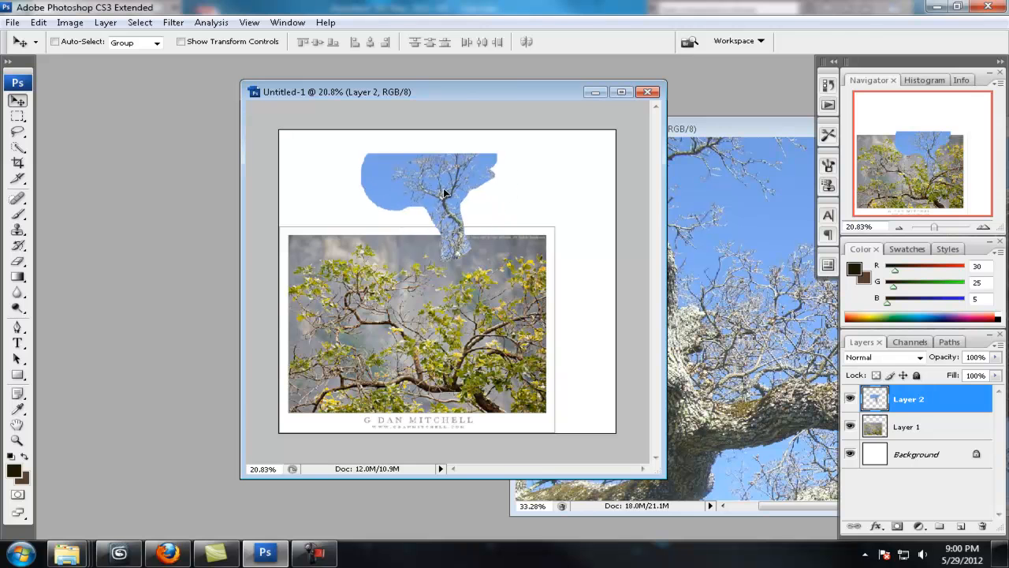
pyautogui.moveTo(464, 237); pyautogui.dragTo(527, 256)
pyautogui.moveTo(355, 154); pyautogui.dragTo(108, 141)
# Rotate the cut-out branch 124.9°, enlarge it to about 189% by 231%, skew it and fit it across the canvas's upper part.
pyautogui.moveTo(312, 167); pyautogui.dragTo(314, 163)
pyautogui.moveTo(530, 143); pyautogui.dragTo(521, 210)
pyautogui.moveTo(354, 207); pyautogui.dragTo(346, 197)
pyautogui.keyDown('ctrl'); pyautogui.moveTo(341, 303); pyautogui.dragTo(397, 276); pyautogui.keyUp('ctrl')
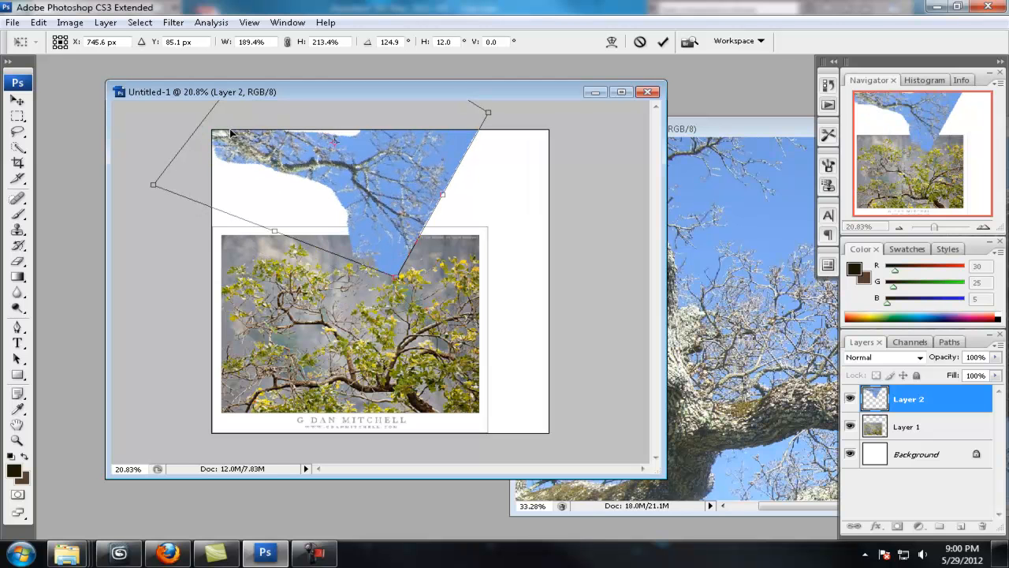
pyautogui.keyDown('alt'); pyautogui.scroll(-2, 234, 134); pyautogui.keyUp('alt')
pyautogui.moveTo(254, 124)
pyautogui.keyDown('ctrl'); pyautogui.mouseDown()
pyautogui.moveTo(243, 155)
pyautogui.moveTo(244, 140)
pyautogui.mouseUp(); pyautogui.keyUp('ctrl')
pyautogui.moveTo(364, 193); pyautogui.dragTo(390, 208)
pyautogui.keyDown('ctrl'); pyautogui.moveTo(458, 224); pyautogui.dragTo(468, 241); pyautogui.keyUp('ctrl')
pyautogui.moveTo(331, 212); pyautogui.dragTo(319, 194)
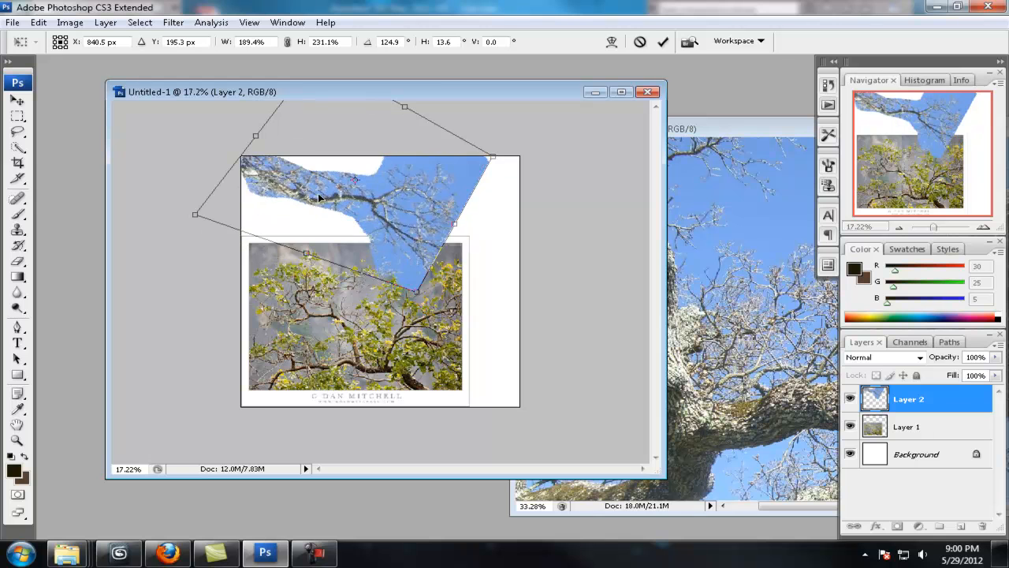
pyautogui.keyDown('ctrl'); pyautogui.moveTo(419, 292); pyautogui.dragTo(404, 309); pyautogui.keyUp('ctrl')
pyautogui.press('Return')
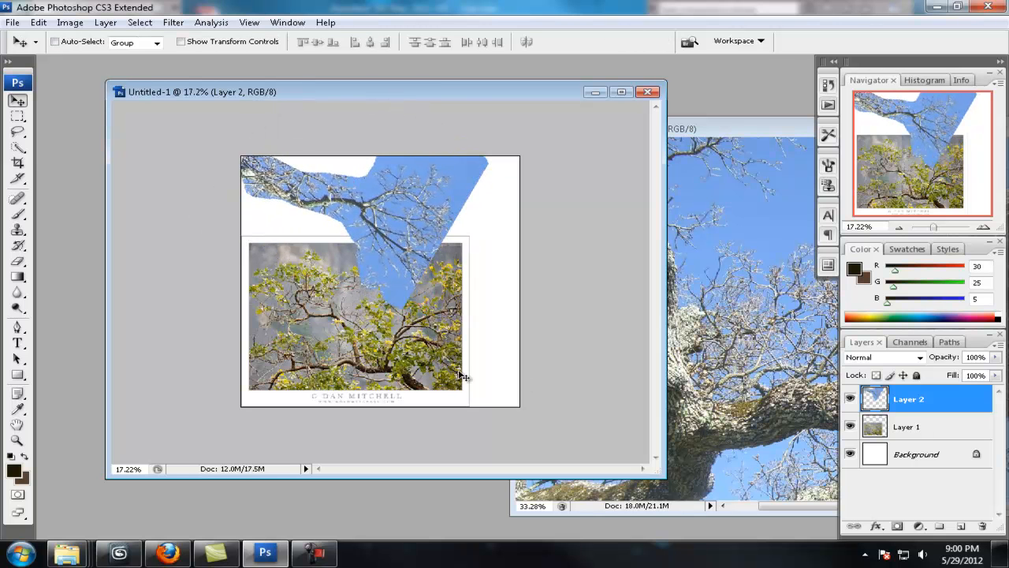
# Transform the cut-out branch again, rotating it slightly so its limb enters the canvas more horizontally.
pyautogui.hotkey('ctrl', 't')
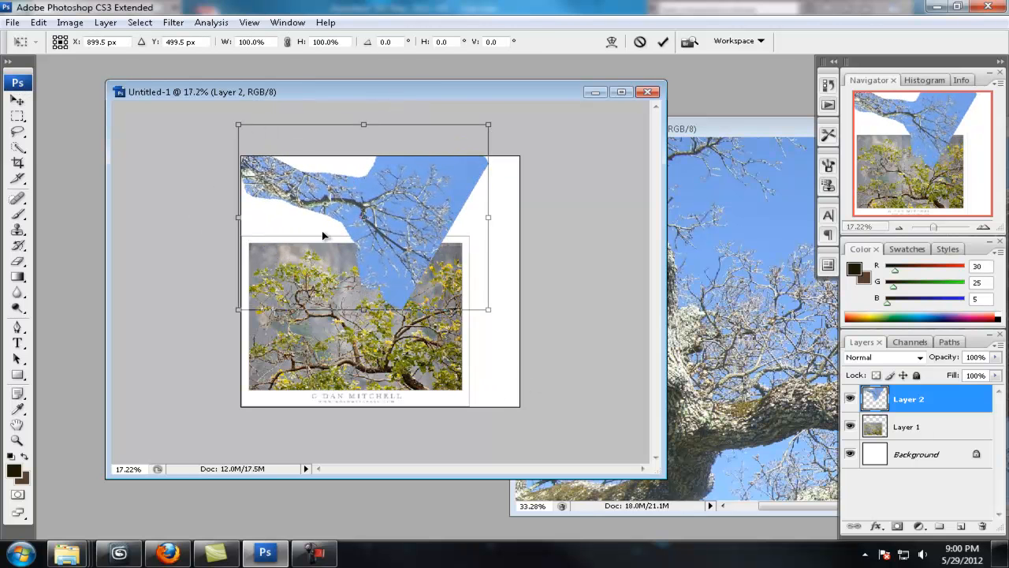
pyautogui.moveTo(230, 118); pyautogui.dragTo(214, 146)
pyautogui.moveTo(398, 189); pyautogui.dragTo(402, 180)
pyautogui.keyDown('alt'); pyautogui.scroll(8, 509, 290); pyautogui.keyUp('alt')
pyautogui.press('Return')
pyautogui.click(441, 91)
pyautogui.press('Return')
pyautogui.keyDown('alt'); pyautogui.scroll(-3, 451, 347); pyautogui.keyUp('alt')
pyautogui.hotkey('alt', 'space')
pyautogui.keyDown('alt'); pyautogui.scroll(-4, 451, 351); pyautogui.keyUp('alt')
pyautogui.keyDown('alt'); pyautogui.scroll(2, 547, 349); pyautogui.keyUp('alt')
pyautogui.keyDown('alt'); pyautogui.scroll(-2, 574, 329); pyautogui.keyUp('alt')
pyautogui.keyDown('alt'); pyautogui.scroll(1, 573, 329); pyautogui.keyUp('alt')
# Add a new layer above the cut-out branch and prepare a 50 px brush with black as foreground colour.
pyautogui.click(848, 400)
pyautogui.click(848, 400)
pyautogui.click(961, 525)
pyautogui.click(14, 470)
pyautogui.moveTo(610, 424); pyautogui.dragTo(561, 505)
pyautogui.click(923, 313)
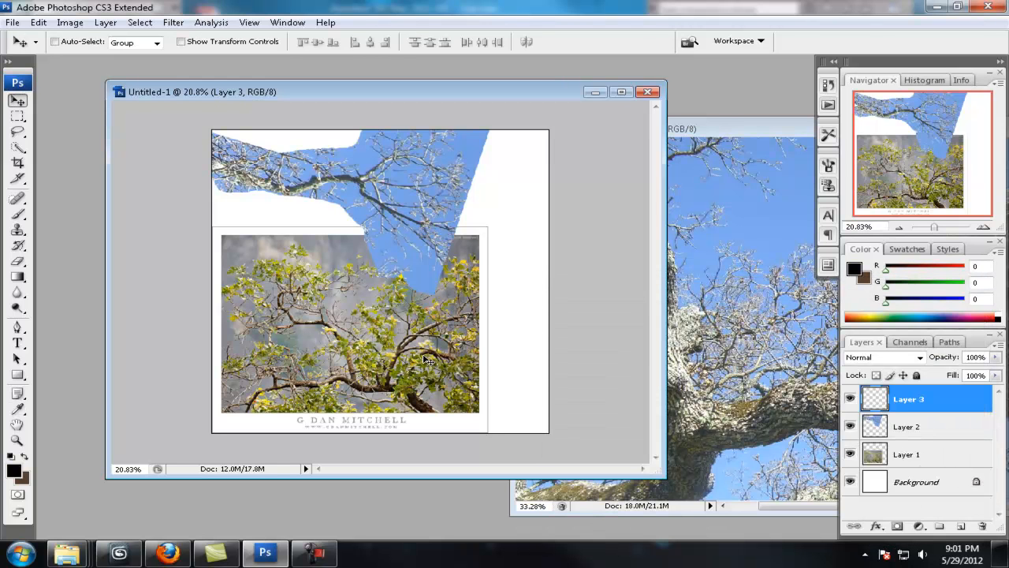
pyautogui.press('b')
pyautogui.press(']')
pyautogui.hotkey('ctrl', 'z')
pyautogui.moveTo(296, 254)
pyautogui.mouseDown()
pyautogui.moveTo(540, 224)
pyautogui.moveTo(323, 306)
pyautogui.mouseUp()
pyautogui.hotkey('ctrl', 'z')
pyautogui.moveTo(298, 257); pyautogui.dragTo(519, 261)
pyautogui.hotkey('ctrl', 'z')
# In full-screen view, paint the upper branch's main limb on Layer 3 with a 60 px black brush, extending it past the photo.
pyautogui.press('f')
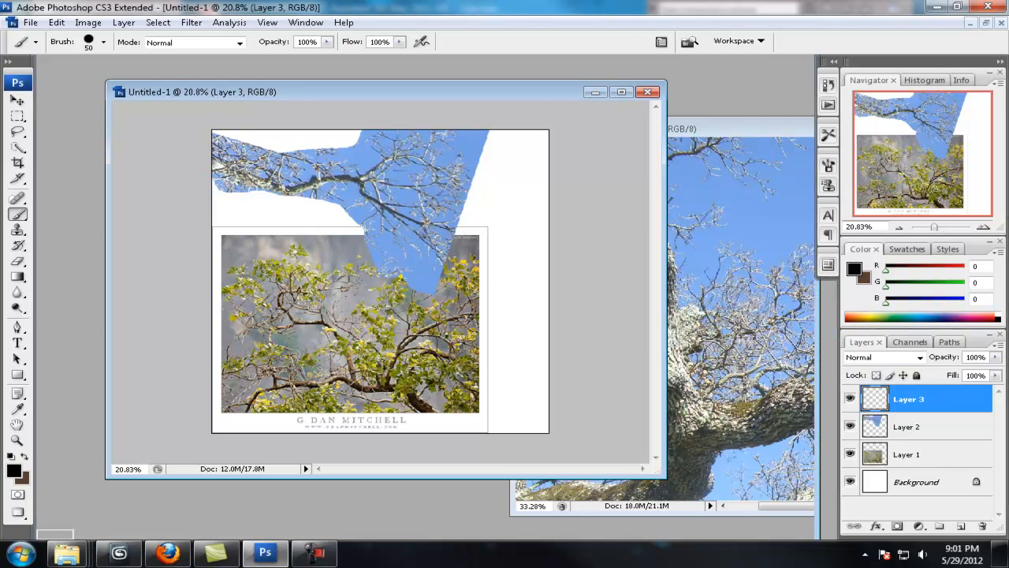
pyautogui.keyDown('alt'); pyautogui.scroll(5, 420, 268); pyautogui.keyUp('alt')
pyautogui.press(']')
pyautogui.press('g')
pyautogui.press('f')
pyautogui.press('b')
pyautogui.moveTo(89, 167); pyautogui.dragTo(279, 207)
pyautogui.moveTo(205, 176)
pyautogui.mouseDown()
pyautogui.moveTo(334, 200)
pyautogui.moveTo(307, 205)
pyautogui.moveTo(417, 241)
pyautogui.moveTo(518, 226)
pyautogui.moveTo(259, 177)
pyautogui.moveTo(439, 249)
pyautogui.moveTo(610, 211)
pyautogui.moveTo(672, 271)
pyautogui.moveTo(345, 266)
pyautogui.moveTo(485, 332)
pyautogui.moveTo(566, 351)
pyautogui.moveTo(671, 355)
pyautogui.moveTo(748, 342)
pyautogui.moveTo(813, 383)
pyautogui.mouseUp()
pyautogui.hotkey('ctrl', 'z')
pyautogui.hotkey('ctrl', 'z')
pyautogui.hotkey('ctrl', 'z')
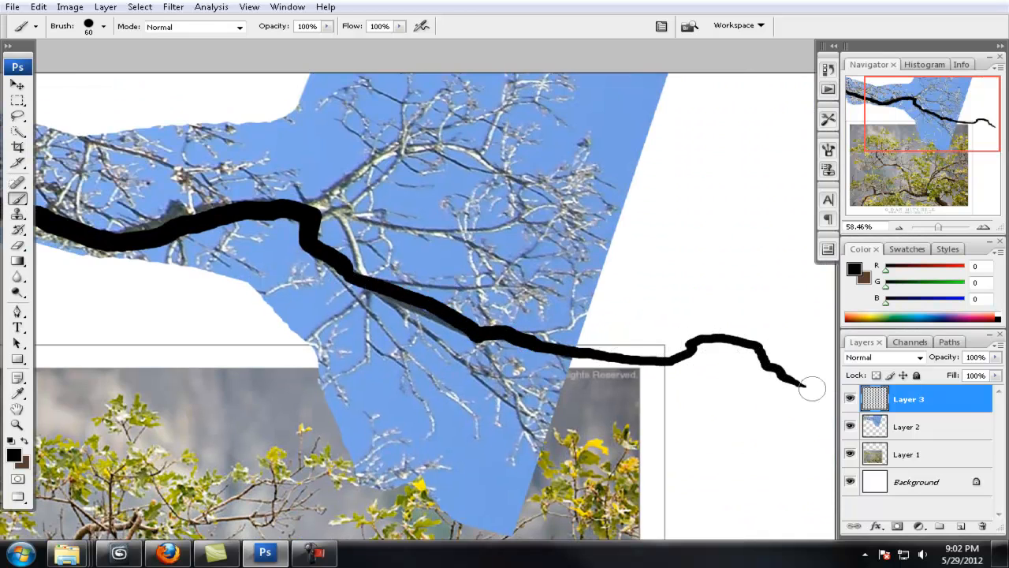
# Paint black offshoots from the main limb's fork, tracing the photo's upper and middle twigs plus one hanging twig.
pyautogui.moveTo(547, 297); pyautogui.dragTo(439, 316)
pyautogui.keyDown('alt'); pyautogui.scroll(-3, 439, 315); pyautogui.keyUp('alt')
pyautogui.keyDown('alt'); pyautogui.scroll(2, 468, 302); pyautogui.keyUp('alt')
pyautogui.moveTo(367, 220); pyautogui.dragTo(579, 307)
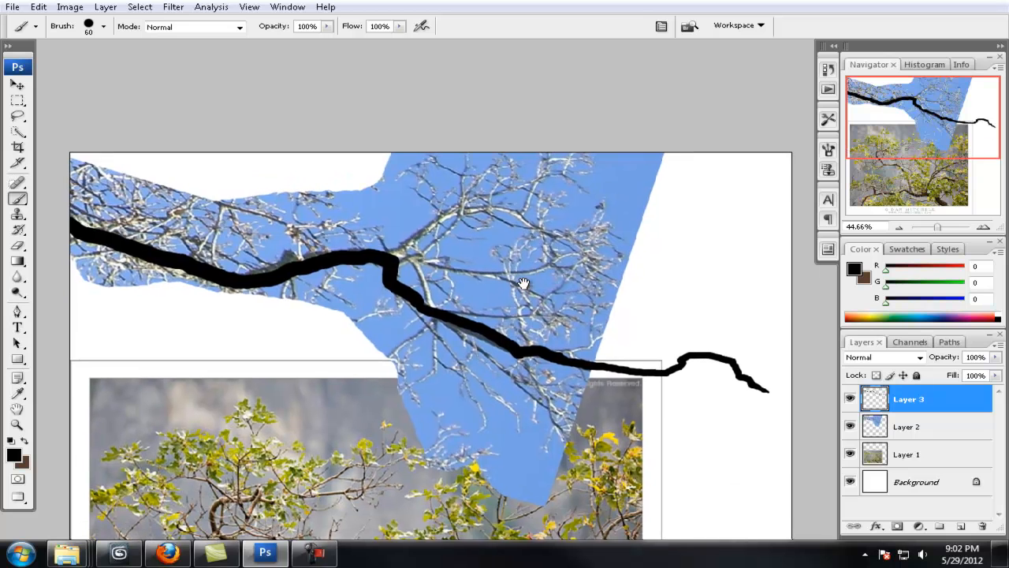
pyautogui.moveTo(403, 249)
pyautogui.mouseDown()
pyautogui.moveTo(465, 210)
pyautogui.moveTo(499, 167)
pyautogui.mouseUp()
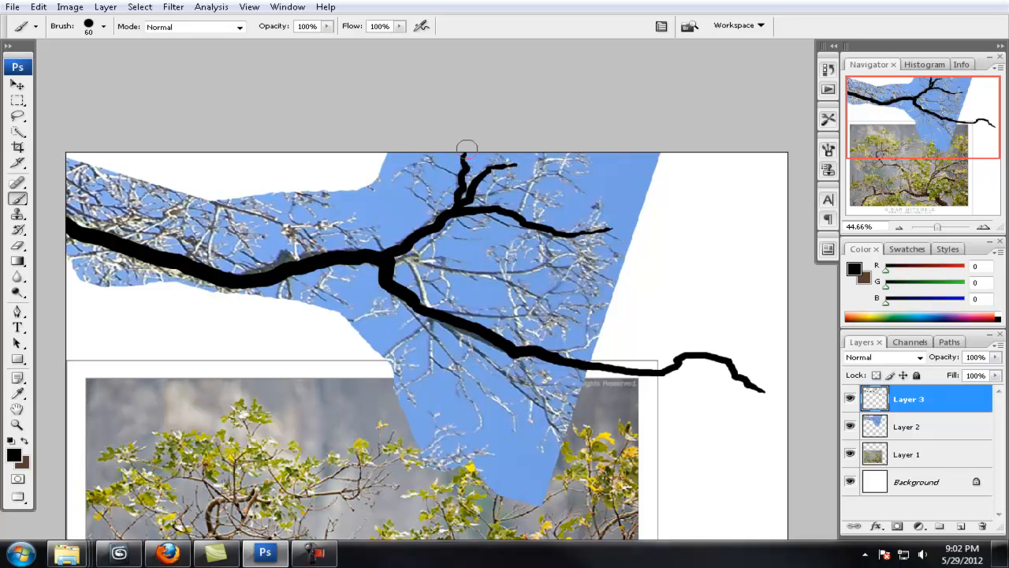
pyautogui.moveTo(542, 175); pyautogui.dragTo(566, 161)
pyautogui.moveTo(409, 259)
pyautogui.mouseDown()
pyautogui.moveTo(429, 319)
pyautogui.moveTo(382, 384)
pyautogui.mouseUp()
pyautogui.moveTo(430, 263); pyautogui.dragTo(530, 288)
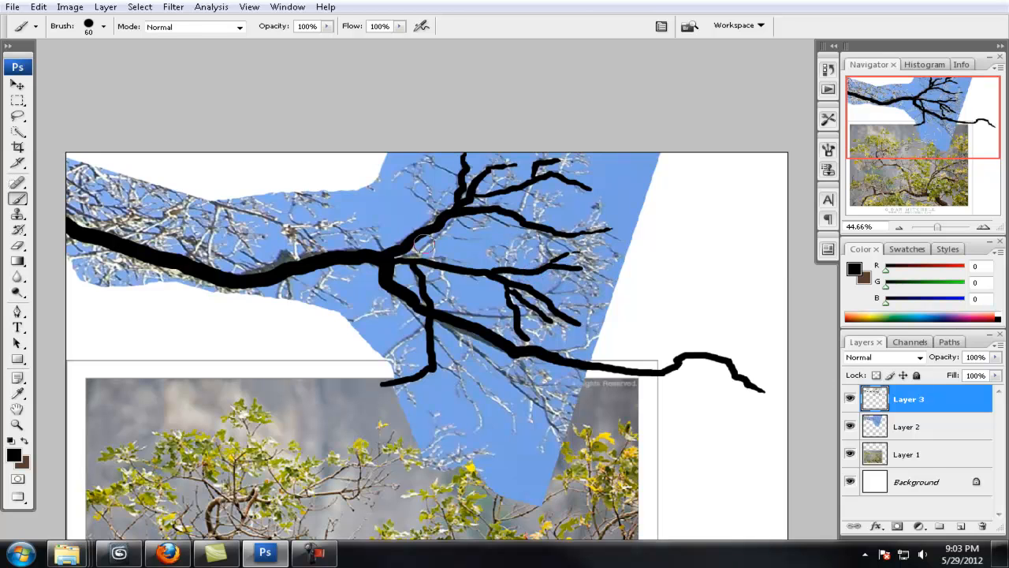
# Paint more black twigs along the upper branch's left half and two twigs descending beneath its right half.
pyautogui.moveTo(424, 245); pyautogui.dragTo(593, 269)
pyautogui.hotkey('ctrl', 'z')
pyautogui.moveTo(259, 252); pyautogui.dragTo(322, 242)
pyautogui.hotkey('ctrl', 'z')
pyautogui.moveTo(253, 251)
pyautogui.mouseDown()
pyautogui.moveTo(325, 249)
pyautogui.moveTo(404, 287)
pyautogui.mouseUp()
pyautogui.moveTo(461, 318); pyautogui.dragTo(502, 361)
pyautogui.moveTo(396, 229)
pyautogui.mouseDown()
pyautogui.moveTo(353, 238)
pyautogui.moveTo(384, 248)
pyautogui.moveTo(444, 322)
pyautogui.mouseUp()
pyautogui.moveTo(426, 261); pyautogui.dragTo(493, 253)
pyautogui.moveTo(572, 246); pyautogui.dragTo(421, 256)
pyautogui.hotkey('ctrl', 'z')
pyautogui.moveTo(427, 371); pyautogui.dragTo(555, 459)
pyautogui.moveTo(486, 420); pyautogui.dragTo(566, 438)
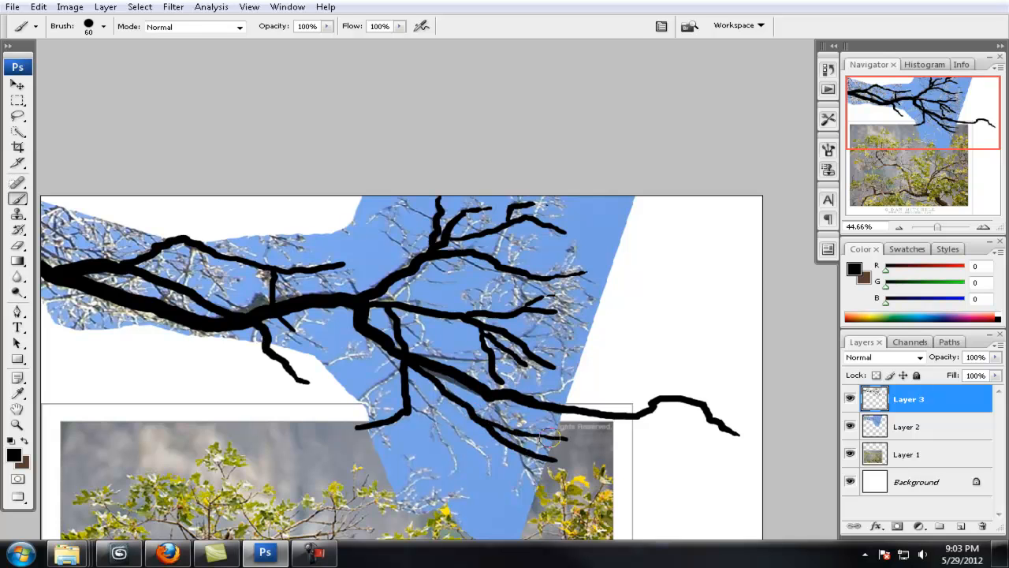
# Paint a short upright twig above the middle offshoot of the upper branch.
pyautogui.keyDown('alt'); pyautogui.scroll(-5, 590, 353); pyautogui.keyUp('alt')
pyautogui.keyDown('alt'); pyautogui.scroll(6, 646, 362); pyautogui.keyUp('alt')
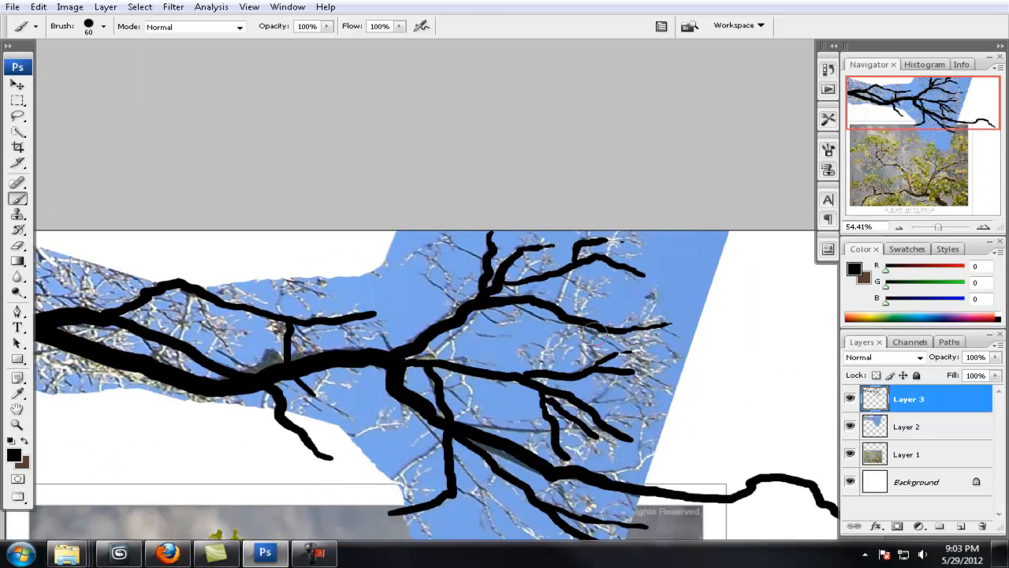
pyautogui.keyDown('alt'); pyautogui.scroll(2, 537, 303); pyautogui.keyUp('alt')
pyautogui.hotkey('ctrl', 'z')
pyautogui.moveTo(481, 347); pyautogui.dragTo(483, 320)
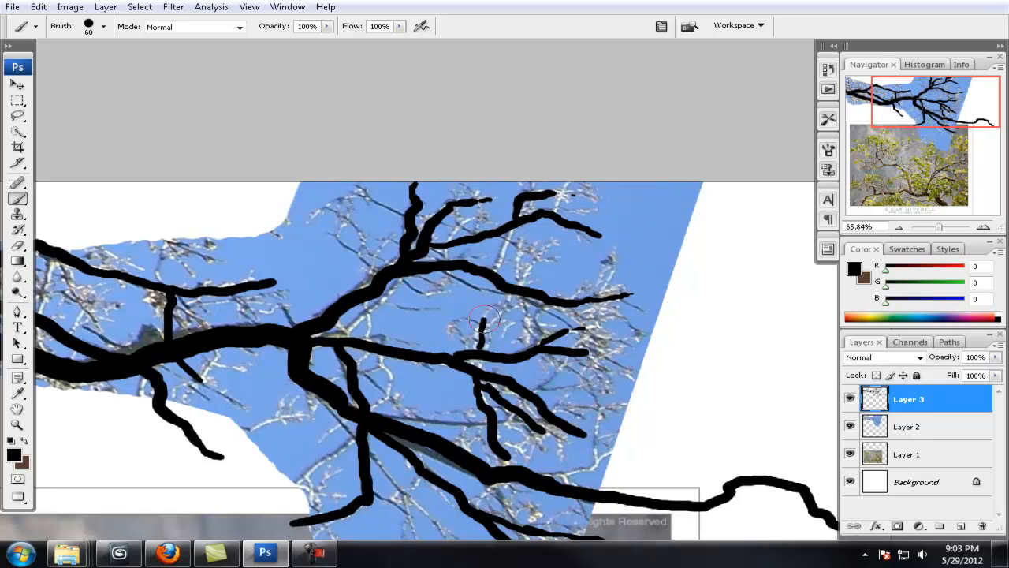
pyautogui.keyDown('alt'); pyautogui.scroll(-10, 438, 303); pyautogui.keyUp('alt')
pyautogui.keyDown('alt'); pyautogui.scroll(8, 504, 306); pyautogui.keyUp('alt')
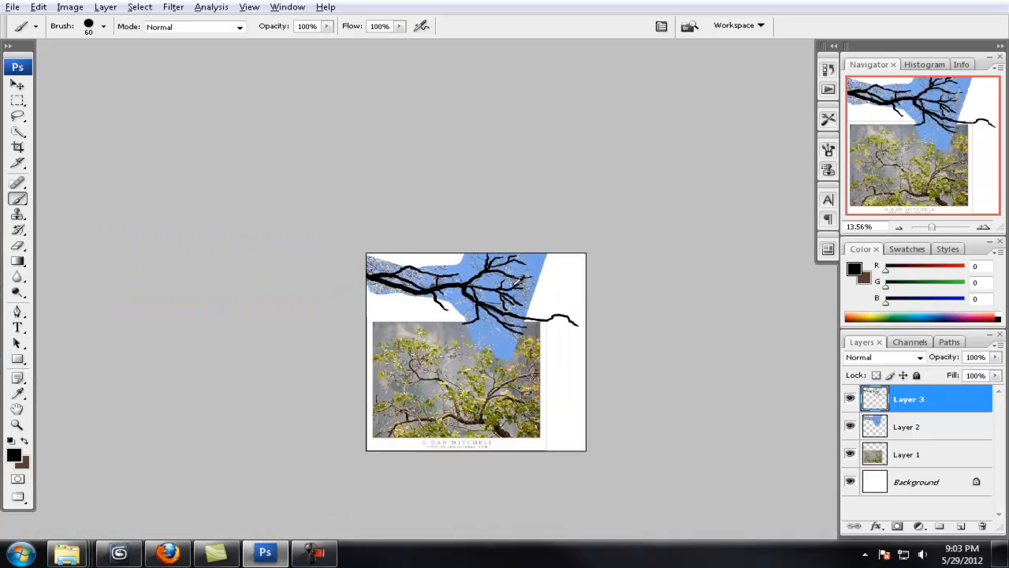
# Add a new layer and paint the leafy tree's thick lower limb in black, with its forked left end.
pyautogui.click(958, 523)
pyautogui.keyDown('alt'); pyautogui.scroll(5, 588, 294); pyautogui.keyUp('alt')
pyautogui.keyDown('alt'); pyautogui.scroll(-2, 588, 299); pyautogui.keyUp('alt')
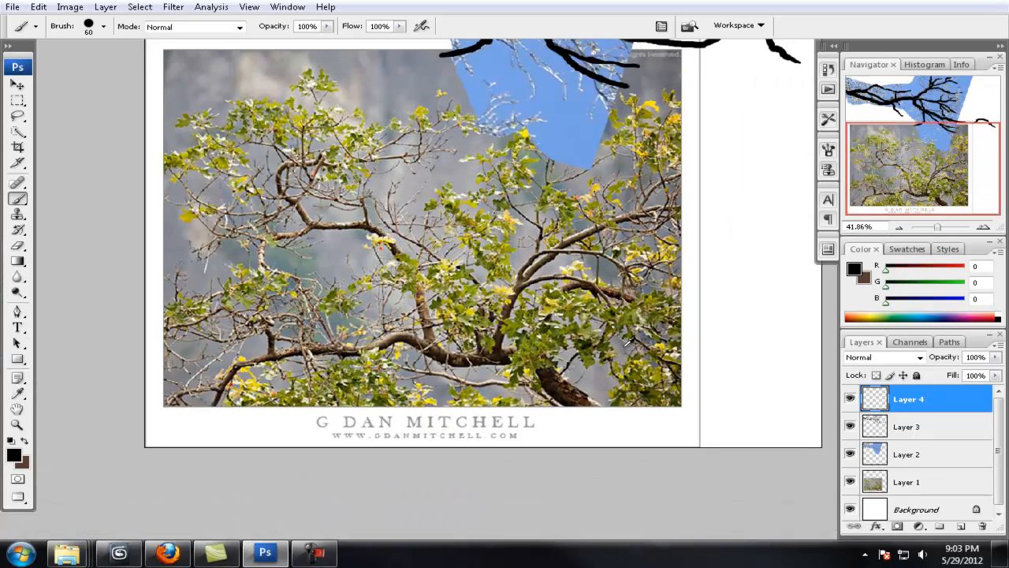
pyautogui.moveTo(618, 432)
pyautogui.mouseDown()
pyautogui.moveTo(555, 390)
pyautogui.moveTo(542, 367)
pyautogui.mouseUp()
pyautogui.hotkey('ctrl', 'z')
pyautogui.hotkey('ctrl', 'z')
pyautogui.moveTo(644, 434)
pyautogui.mouseDown()
pyautogui.moveTo(586, 408)
pyautogui.moveTo(538, 358)
pyautogui.moveTo(424, 347)
pyautogui.moveTo(268, 367)
pyautogui.moveTo(211, 433)
pyautogui.mouseUp()
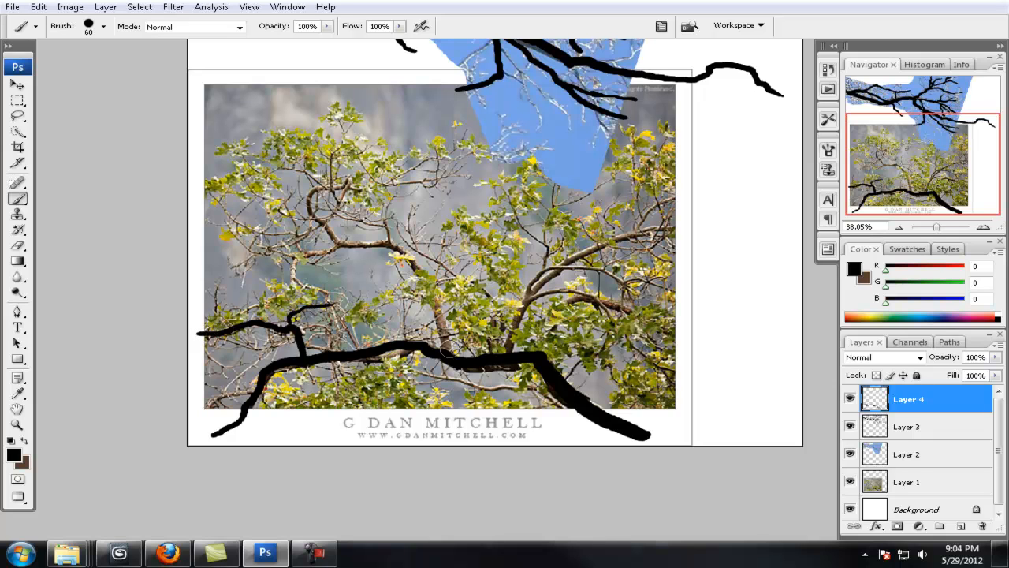
# Paint the lower tree's arching left branch in black, with its side twigs and forked upper tip.
pyautogui.moveTo(446, 347); pyautogui.dragTo(394, 247)
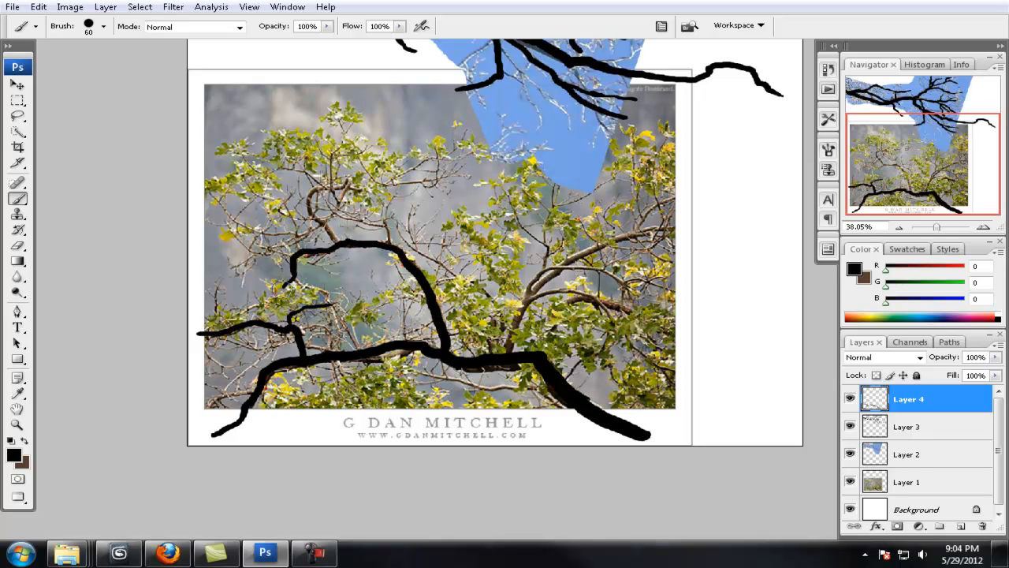
pyautogui.moveTo(293, 276); pyautogui.dragTo(223, 317)
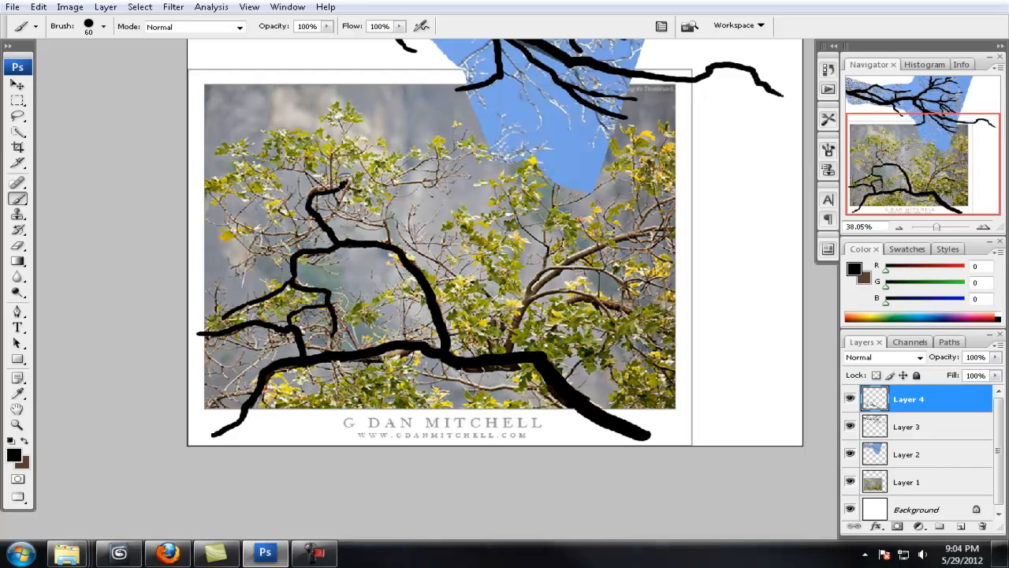
pyautogui.moveTo(398, 183); pyautogui.dragTo(465, 158)
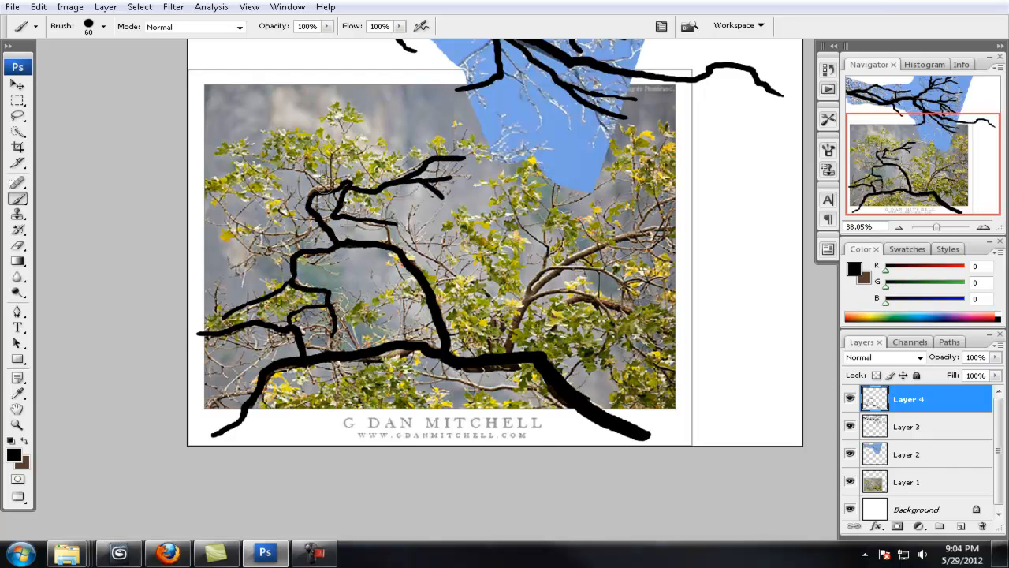
# Paint the lower tree's right-hand branches in black, extending their forked tips beyond the photo's right edge.
pyautogui.moveTo(589, 243); pyautogui.dragTo(505, 264)
pyautogui.moveTo(420, 371)
pyautogui.mouseDown()
pyautogui.moveTo(506, 312)
pyautogui.moveTo(539, 256)
pyautogui.mouseUp()
pyautogui.moveTo(473, 288); pyautogui.dragTo(584, 305)
pyautogui.moveTo(584, 305); pyautogui.dragTo(553, 361)
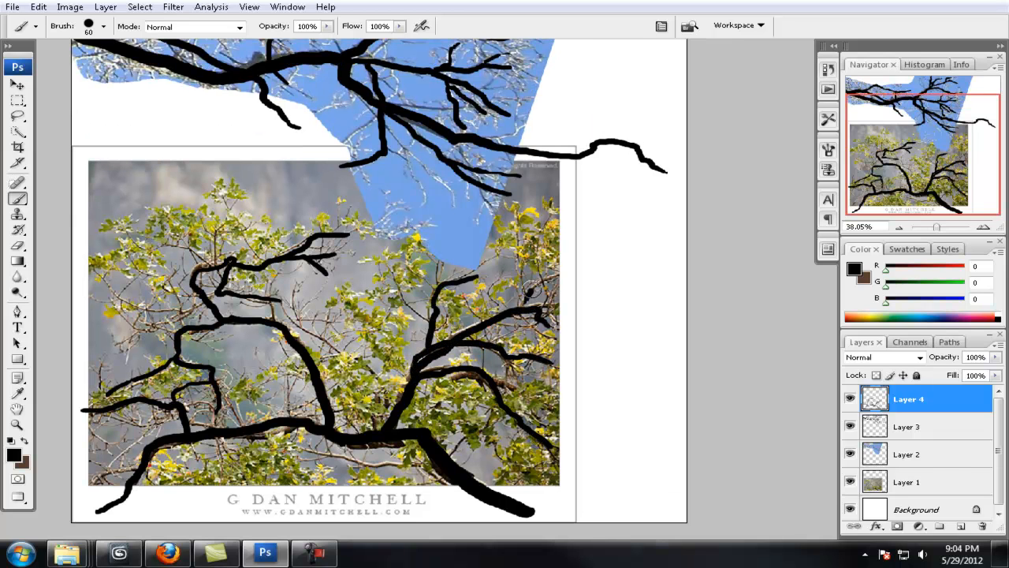
pyautogui.moveTo(530, 295)
pyautogui.mouseDown()
pyautogui.moveTo(644, 284)
pyautogui.moveTo(611, 291)
pyautogui.mouseUp()
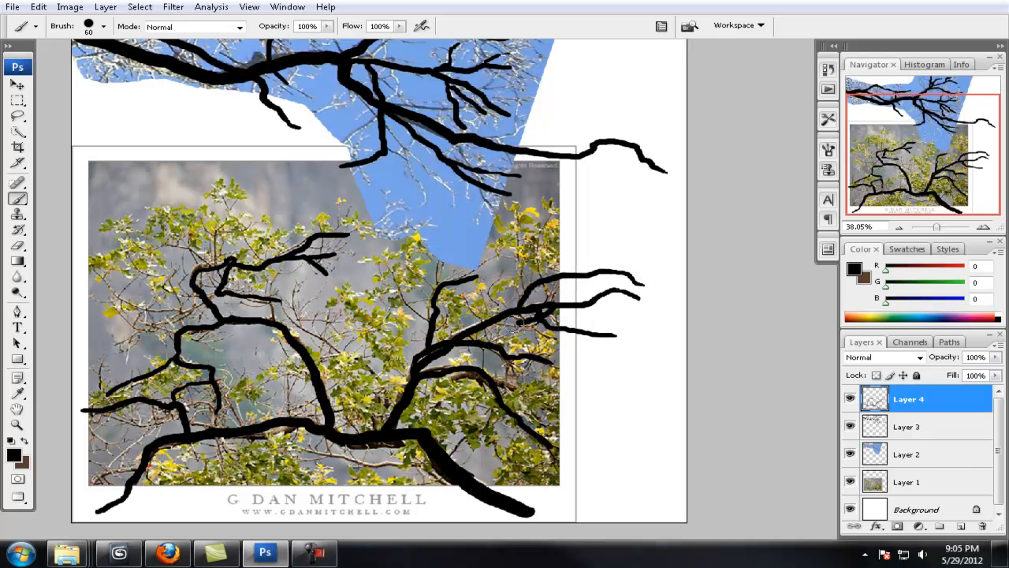
# Paint a curved inner twig rising from the lower limb and thicken the limb's left part with an extra twig.
pyautogui.moveTo(450, 339); pyautogui.dragTo(475, 319)
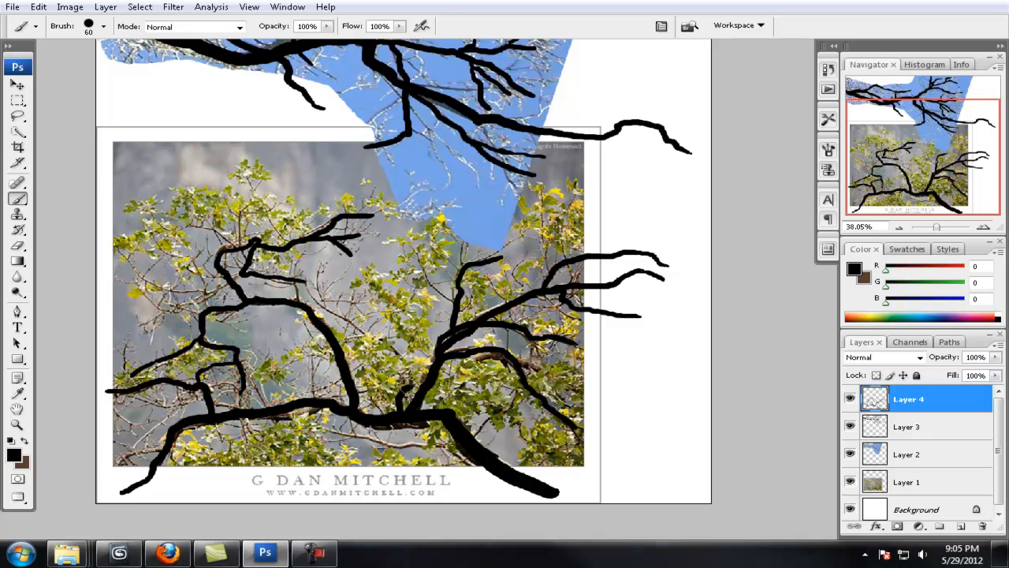
pyautogui.moveTo(326, 292); pyautogui.dragTo(331, 285)
pyautogui.moveTo(299, 330)
pyautogui.mouseDown()
pyautogui.moveTo(300, 372)
pyautogui.moveTo(324, 321)
pyautogui.mouseUp()
pyautogui.moveTo(337, 400); pyautogui.dragTo(194, 394)
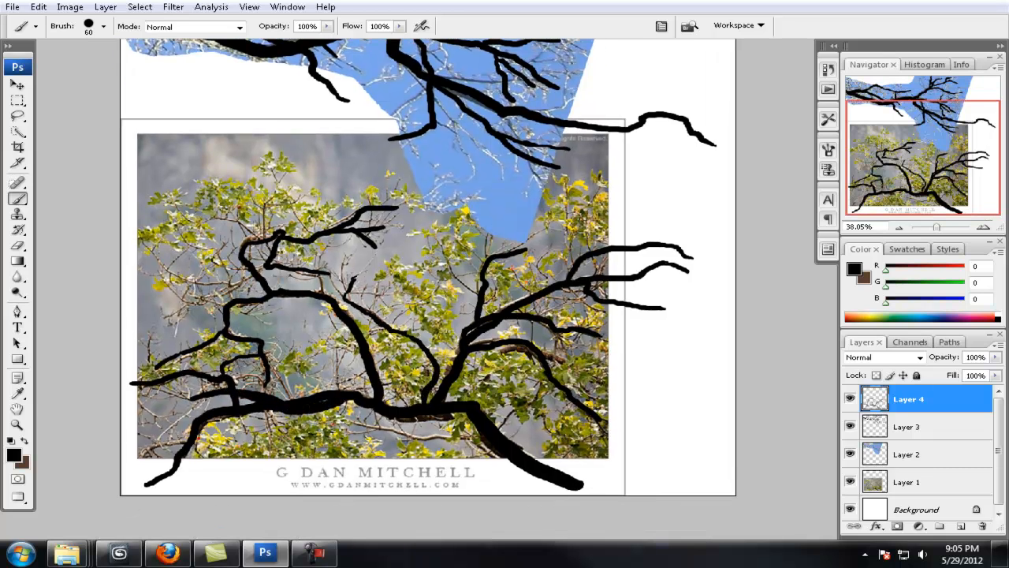
# Hide the two reference photo layers, Layer 2 and Layer 1.
pyautogui.keyDown('alt'); pyautogui.scroll(-12, 256, 286); pyautogui.keyUp('alt')
pyautogui.keyDown('alt'); pyautogui.scroll(7, 446, 252); pyautogui.keyUp('alt')
pyautogui.keyDown('alt'); pyautogui.scroll(-3, 426, 254); pyautogui.keyUp('alt')
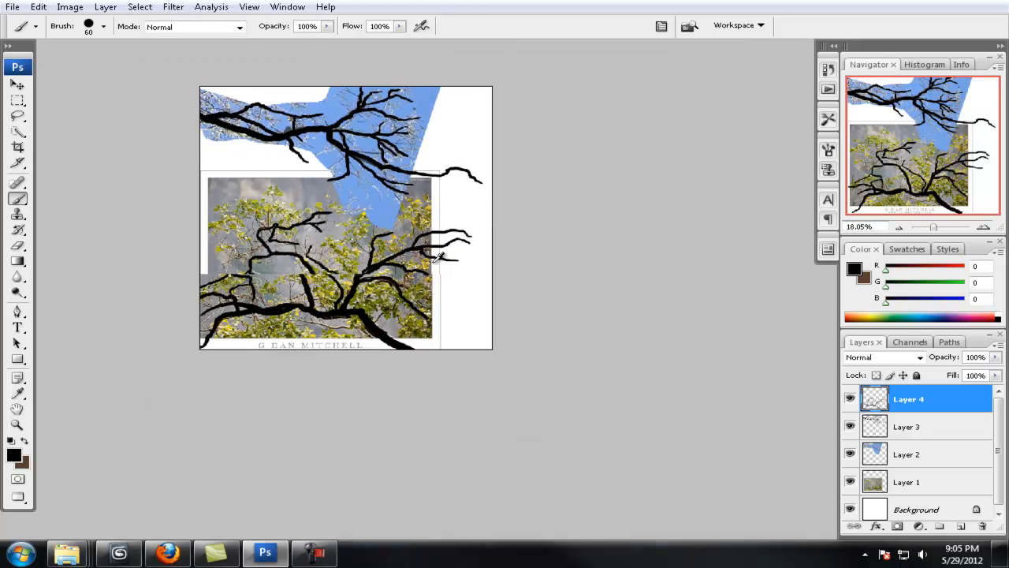
pyautogui.keyDown('alt'); pyautogui.scroll(2, 363, 261); pyautogui.keyUp('alt')
pyautogui.moveTo(352, 262); pyautogui.dragTo(442, 259)
pyautogui.keyDown('alt'); pyautogui.scroll(-3, 441, 259); pyautogui.keyUp('alt')
pyautogui.keyDown('alt'); pyautogui.scroll(2, 442, 259); pyautogui.keyUp('alt')
pyautogui.click(850, 454)
pyautogui.click(849, 482)
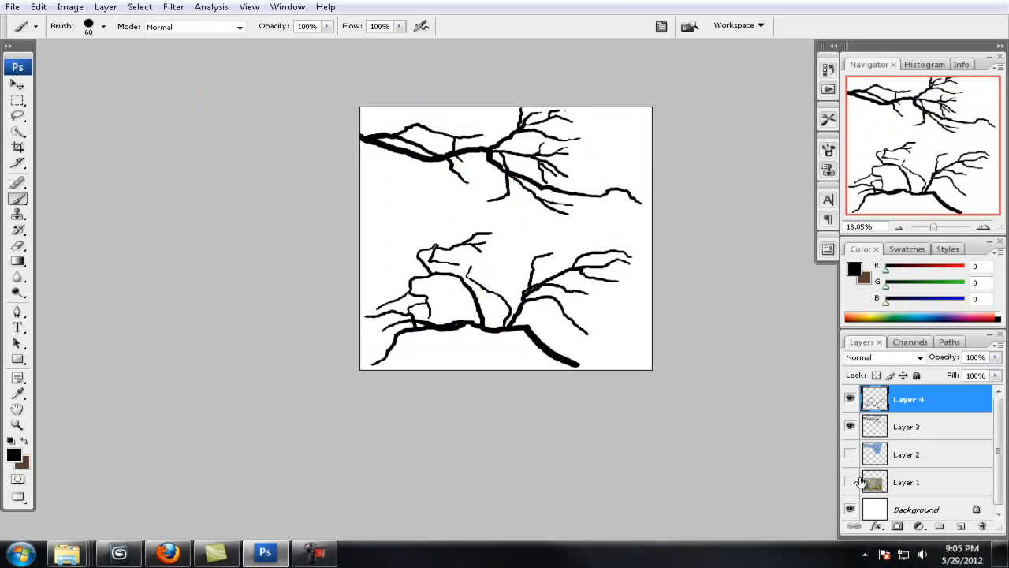
# Rotate the lower painted tree on Layer 4 by 3.9° and adjust its position within the canvas.
pyautogui.hotkey('ctrl', 't')
pyautogui.moveTo(538, 208); pyautogui.dragTo(544, 197)
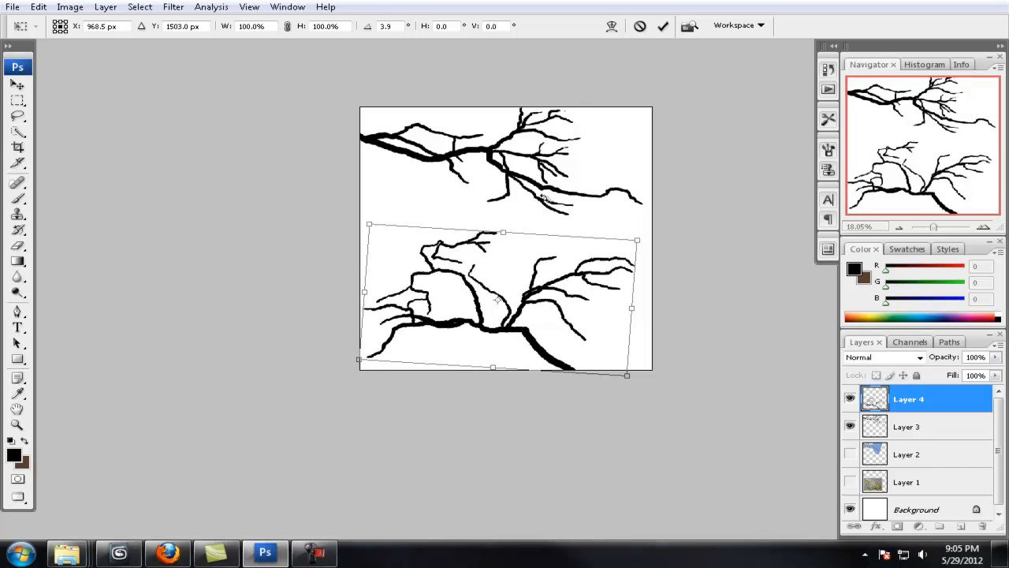
pyautogui.moveTo(508, 306); pyautogui.dragTo(506, 310)
pyautogui.moveTo(471, 290)
pyautogui.mouseDown()
pyautogui.moveTo(471, 300)
pyautogui.moveTo(472, 291)
pyautogui.mouseUp()
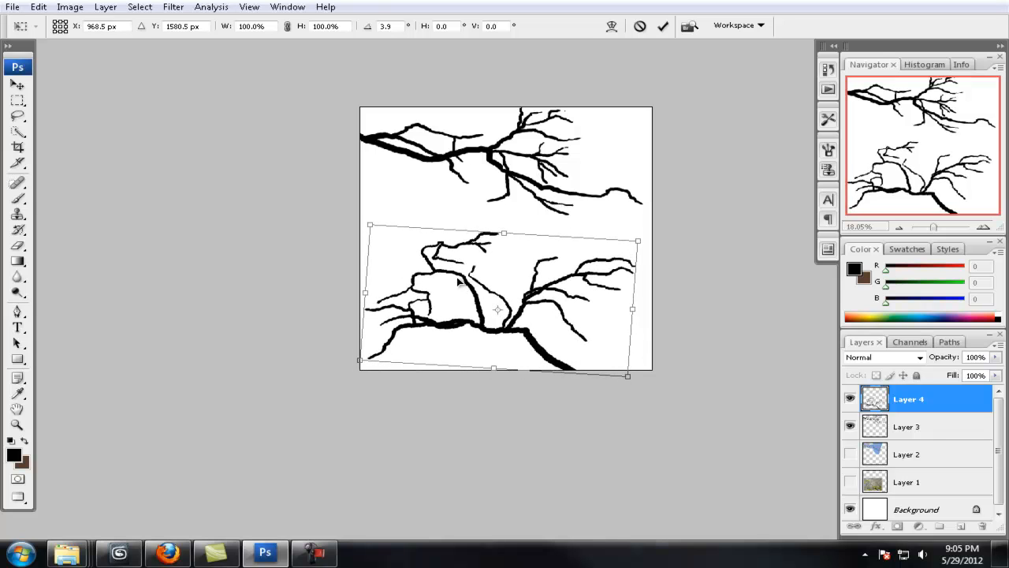
pyautogui.press('Return')
pyautogui.click(850, 399)
pyautogui.click(849, 399)
# Move the upper painted branch on Layer 3 slightly down, then reselect Layer 4.
pyautogui.click(18, 84)
pyautogui.moveTo(688, 274); pyautogui.dragTo(688, 287)
pyautogui.hotkey('ctrl', 'z')
pyautogui.click(908, 426)
pyautogui.moveTo(597, 173)
pyautogui.mouseDown()
pyautogui.moveTo(596, 199)
pyautogui.moveTo(596, 189)
pyautogui.mouseUp()
pyautogui.click(907, 398)
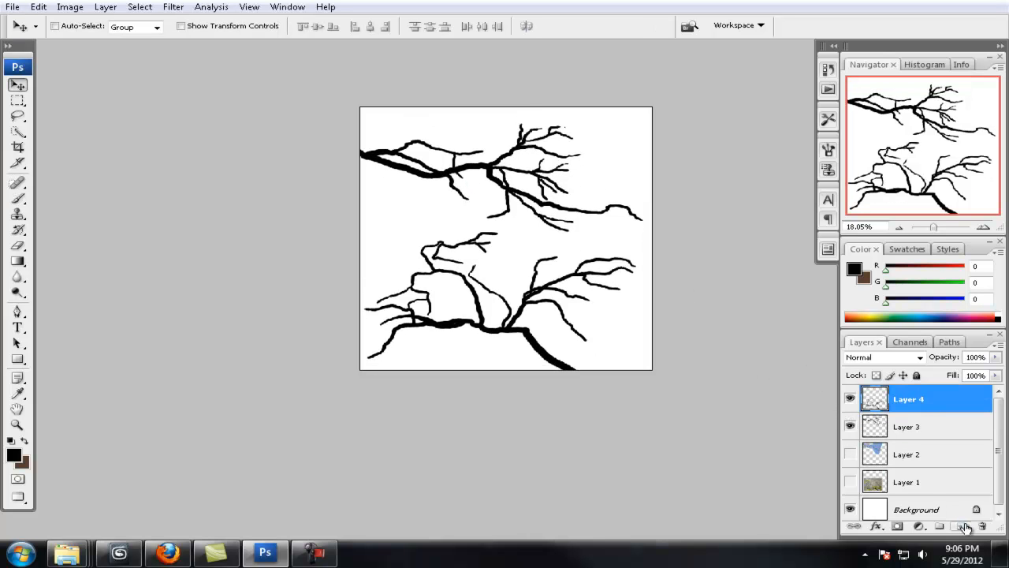
# Add a new layer above Layer 4 and set up the Line tool with pure red (255, 0, 0) as foreground colour.
pyautogui.click(960, 526)
pyautogui.moveTo(18, 359); pyautogui.dragTo(87, 413)
pyautogui.click(15, 459)
pyautogui.moveTo(781, 480); pyautogui.dragTo(781, 504)
pyautogui.moveTo(750, 324); pyautogui.dragTo(764, 319)
pyautogui.click(917, 316)
# Increase the Line tool's weight to 8 px, trying out a red line between the two painted branches.
pyautogui.press(']')
pyautogui.press(']')
pyautogui.press(']')
pyautogui.moveTo(421, 224); pyautogui.dragTo(601, 275)
pyautogui.press(']')
pyautogui.press(']')
pyautogui.press(']')
pyautogui.press(']')
# Outline the upper branch with red lines: a diagonal beneath it, a slanted line along its right side and one along the canvas's top edge.
pyautogui.moveTo(391, 213); pyautogui.dragTo(610, 271)
pyautogui.hotkey('ctrl', 'z')
pyautogui.moveTo(346, 197); pyautogui.dragTo(642, 250)
pyautogui.moveTo(640, 249); pyautogui.dragTo(631, 115)
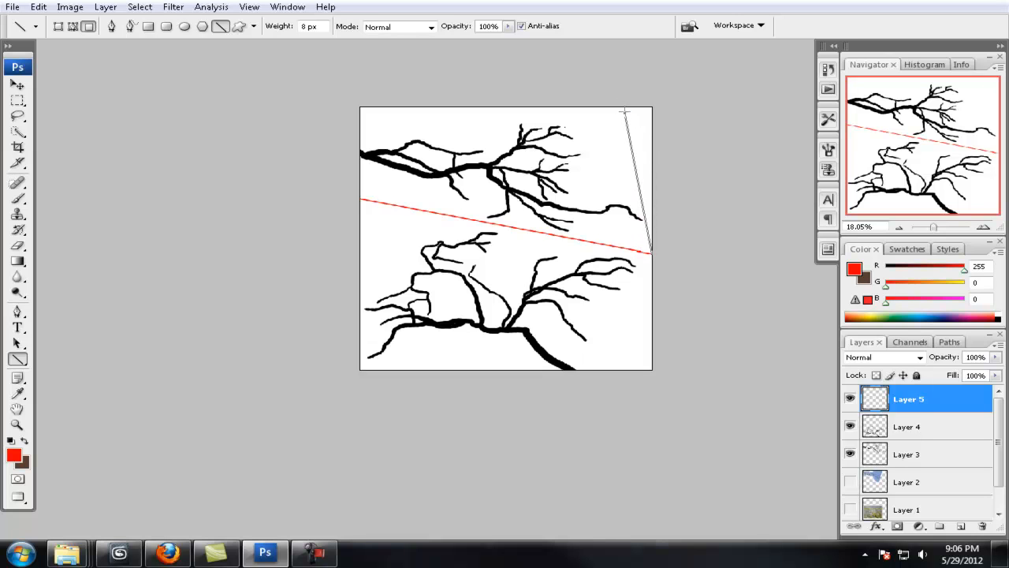
pyautogui.moveTo(622, 107); pyautogui.dragTo(361, 107)
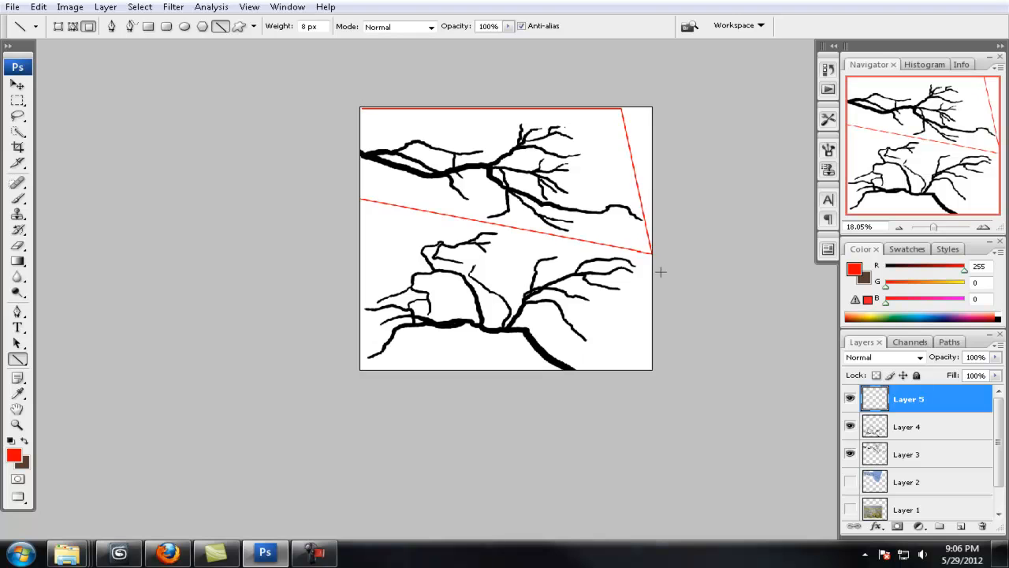
# Select Layer 4 and enclose the tall twigs rising from the lower branch in a rectangular marquee selection.
pyautogui.keyDown('alt'); pyautogui.scroll(1, 662, 327); pyautogui.keyUp('alt')
pyautogui.keyDown('alt'); pyautogui.scroll(5, 477, 240); pyautogui.keyUp('alt')
pyautogui.keyDown('alt'); pyautogui.scroll(-1, 482, 266); pyautogui.keyUp('alt')
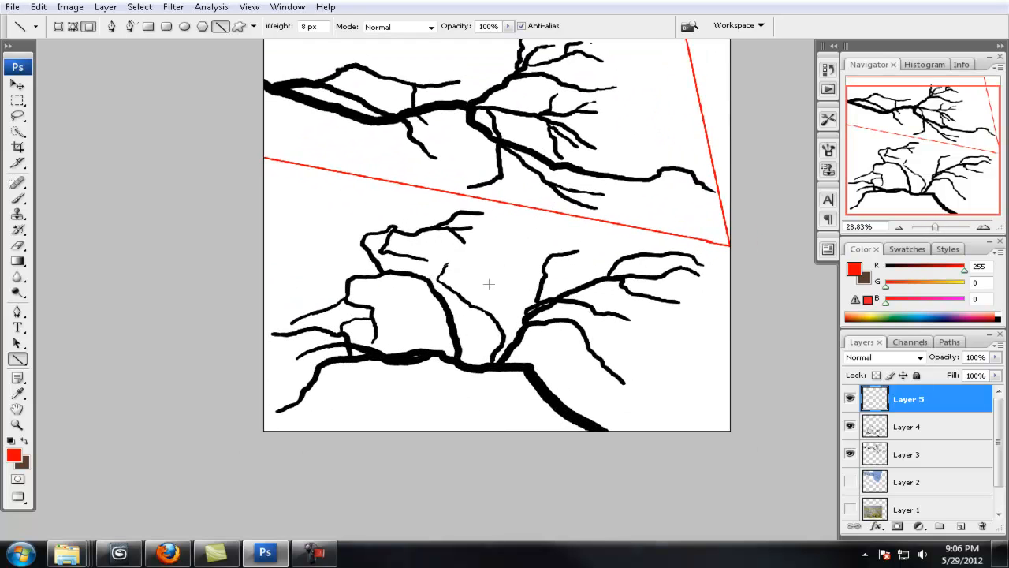
pyautogui.moveTo(489, 285); pyautogui.dragTo(553, 268)
pyautogui.click(850, 426)
pyautogui.click(851, 426)
pyautogui.click(851, 427)
pyautogui.click(850, 427)
pyautogui.click(905, 428)
pyautogui.press('m')
pyautogui.moveTo(365, 160); pyautogui.dragTo(445, 220)
pyautogui.moveTo(391, 147); pyautogui.dragTo(576, 297)
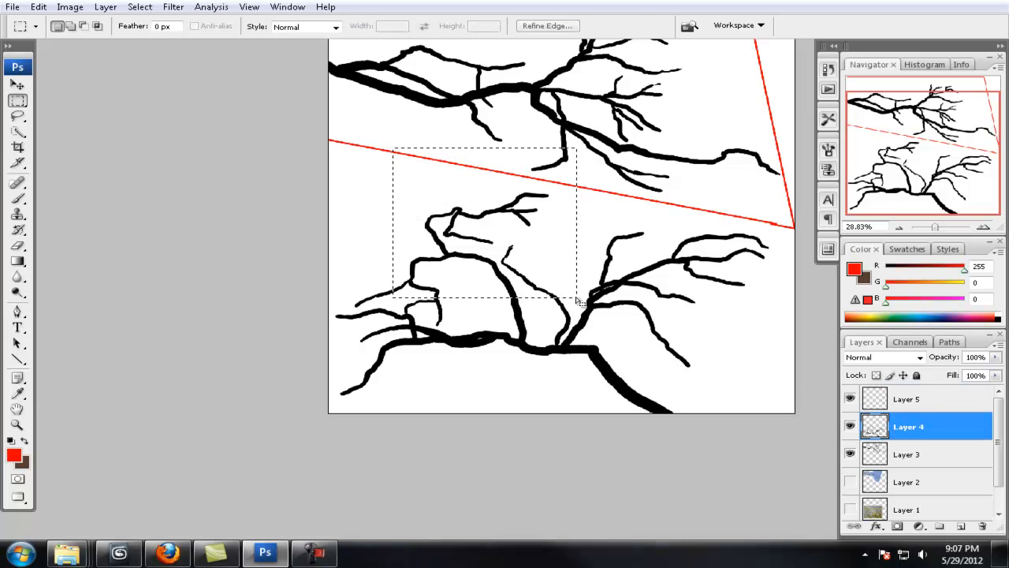
# Transform the selected twigs to 74% height with the upper-right corner pulled inward, and deselect them.
pyautogui.hotkey('ctrl', 't')
pyautogui.moveTo(484, 148); pyautogui.dragTo(495, 185)
pyautogui.keyDown('ctrl'); pyautogui.moveTo(576, 185); pyautogui.dragTo(557, 197); pyautogui.keyUp('ctrl')
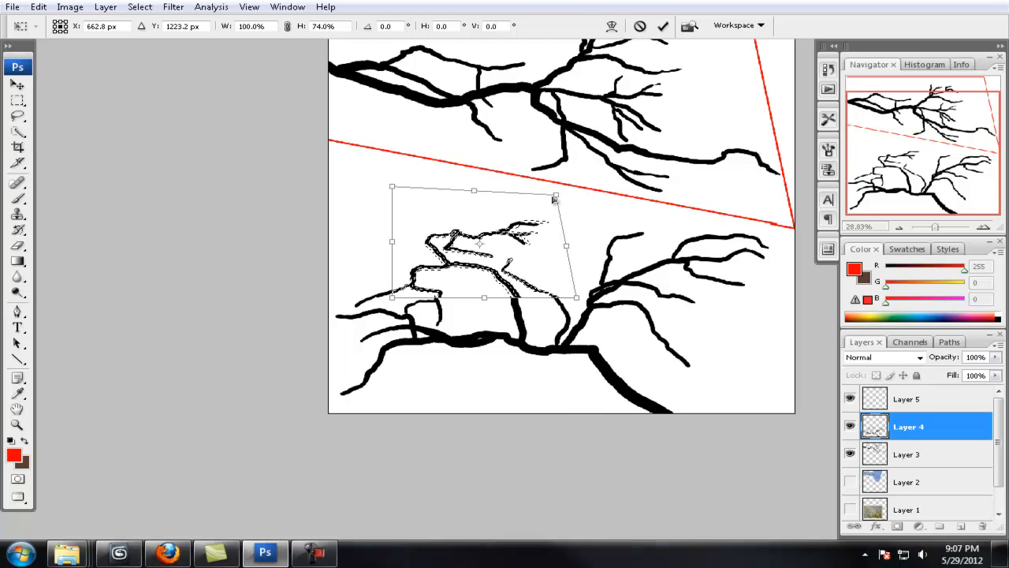
pyautogui.press('Return')
pyautogui.hotkey('ctrl', 'd')
# Patch the broken seams in the lower branch's twigs with a 15 px black brush and switch to the Eraser.
pyautogui.scroll(4, 498, 238)
pyautogui.moveTo(498, 237)
pyautogui.mouseDown()
pyautogui.moveTo(480, 268)
pyautogui.moveTo(472, 236)
pyautogui.mouseUp()
pyautogui.press('b')
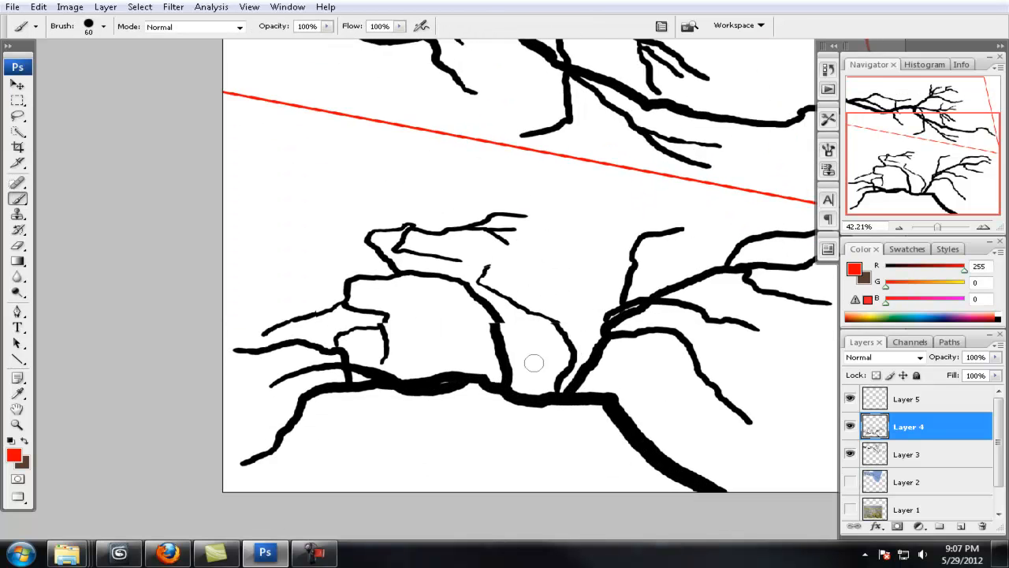
pyautogui.press('x')
pyautogui.keyDown('alt'); pyautogui.click(495, 321); pyautogui.keyUp('alt')
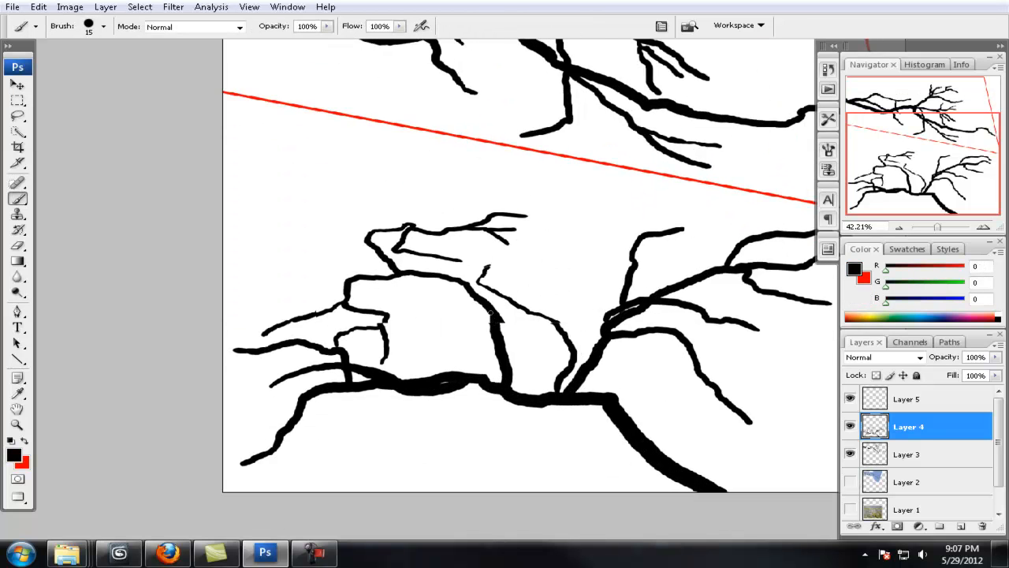
pyautogui.press('e')
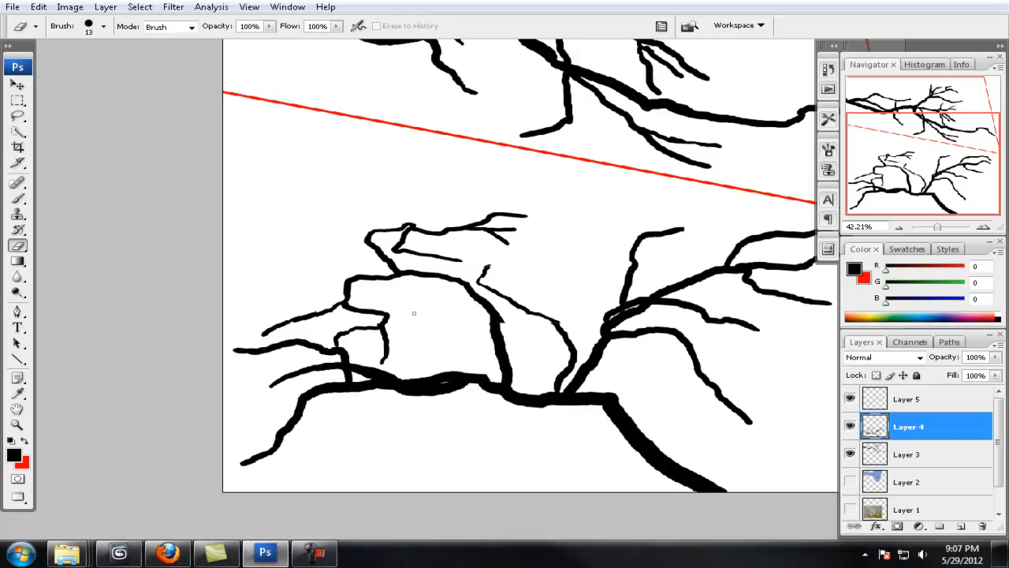
pyautogui.keyDown('alt'); pyautogui.scroll(-8, 369, 295); pyautogui.keyUp('alt')
pyautogui.keyDown('alt'); pyautogui.scroll(7, 521, 264); pyautogui.keyUp('alt')
pyautogui.keyDown('alt'); pyautogui.scroll(-7, 530, 261); pyautogui.keyUp('alt')
pyautogui.keyDown('alt'); pyautogui.scroll(4, 530, 261); pyautogui.keyUp('alt')
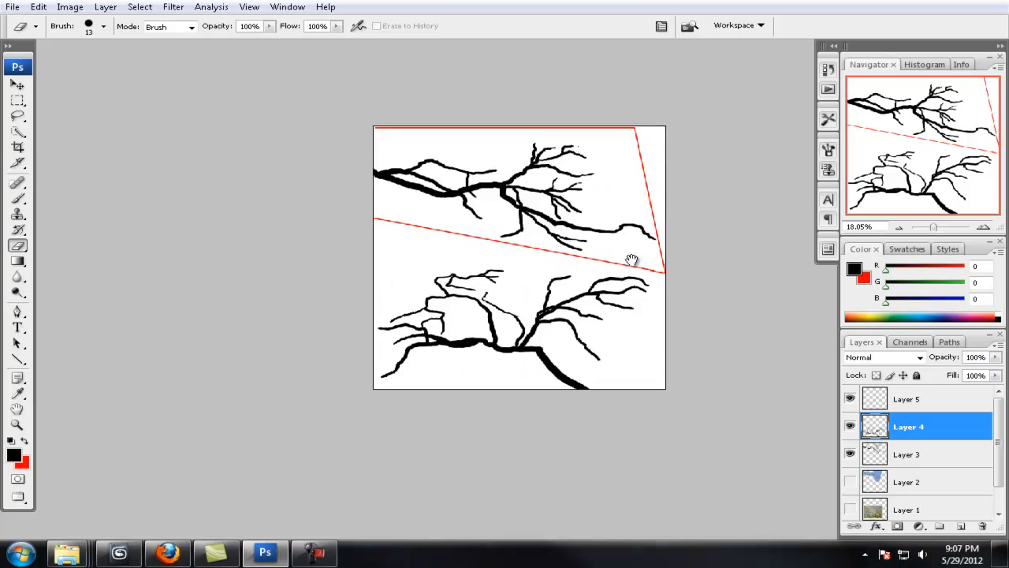
pyautogui.keyDown('alt'); pyautogui.scroll(-1, 565, 314); pyautogui.keyUp('alt')
pyautogui.keyDown('alt'); pyautogui.scroll(-2, 401, 66); pyautogui.keyUp('alt')
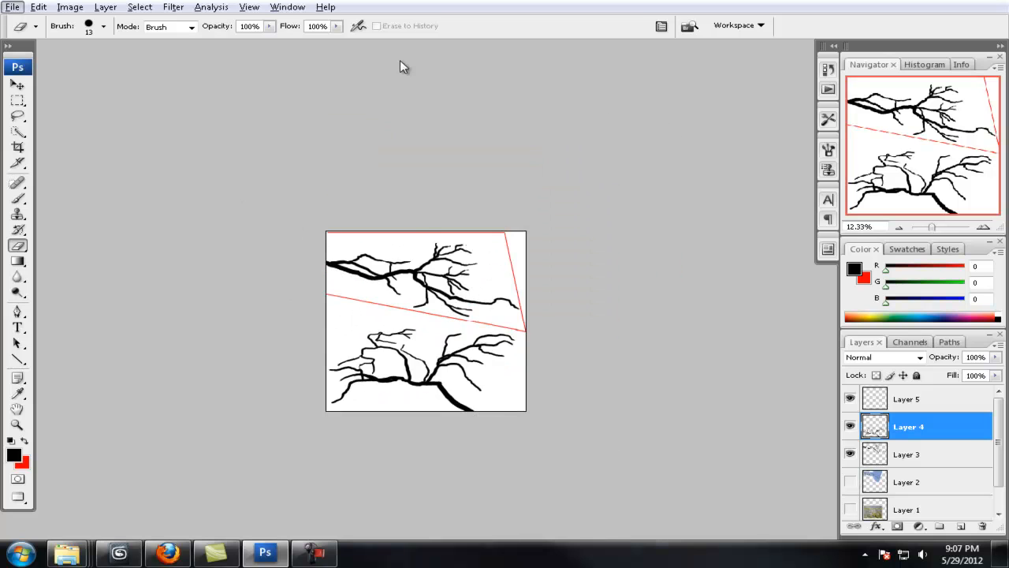
pyautogui.keyDown('alt'); pyautogui.scroll(3, 401, 65); pyautogui.keyUp('alt')
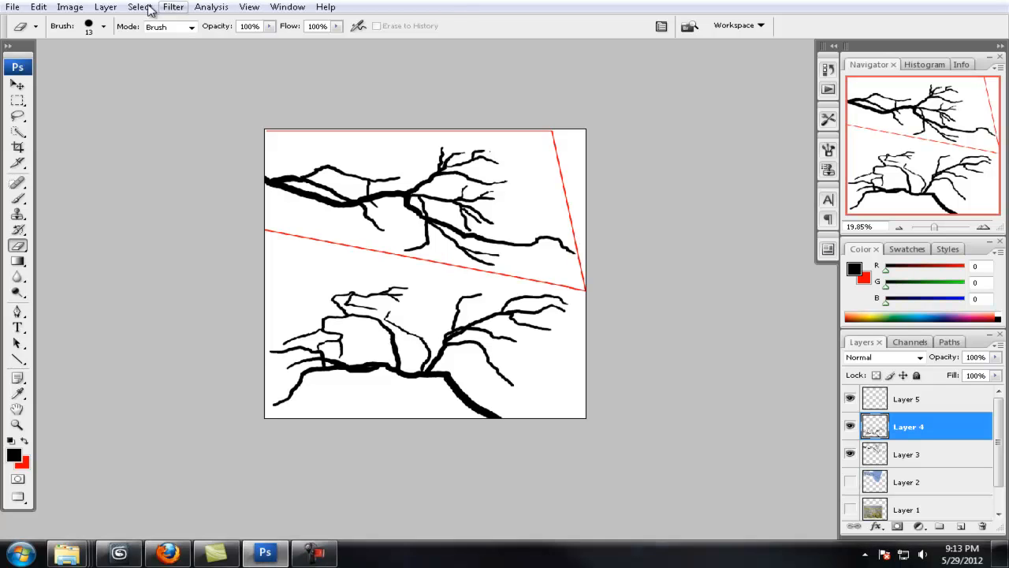
# Save the document as Oak_Canopy.psd in the Oak folder inside Trees.
pyautogui.click(13, 6)
pyautogui.click(40, 186)
pyautogui.click(536, 132)
pyautogui.click(534, 223)
pyautogui.doubleClick(501, 234)
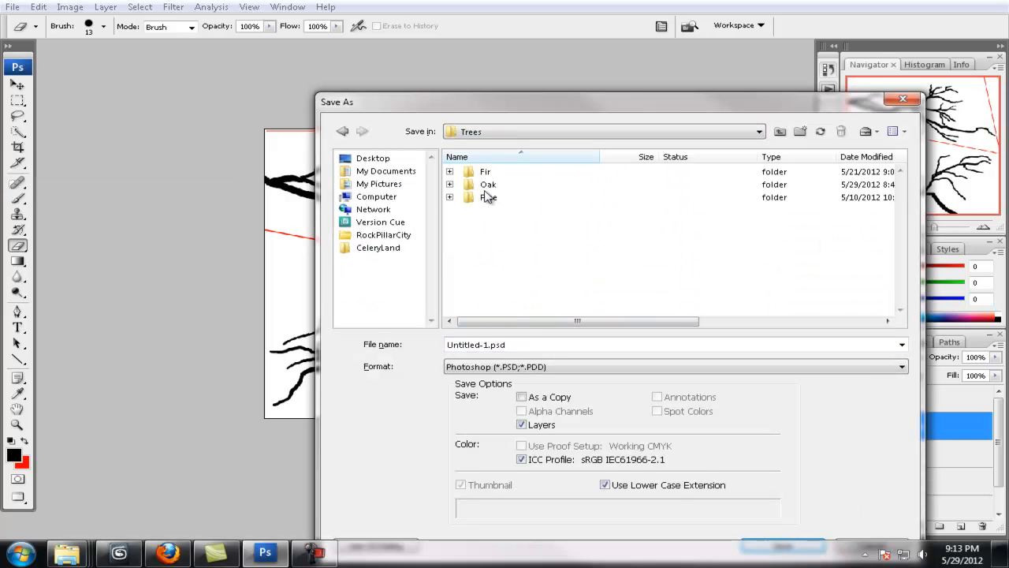
pyautogui.doubleClick(488, 186)
pyautogui.write('Oak_Canopy')
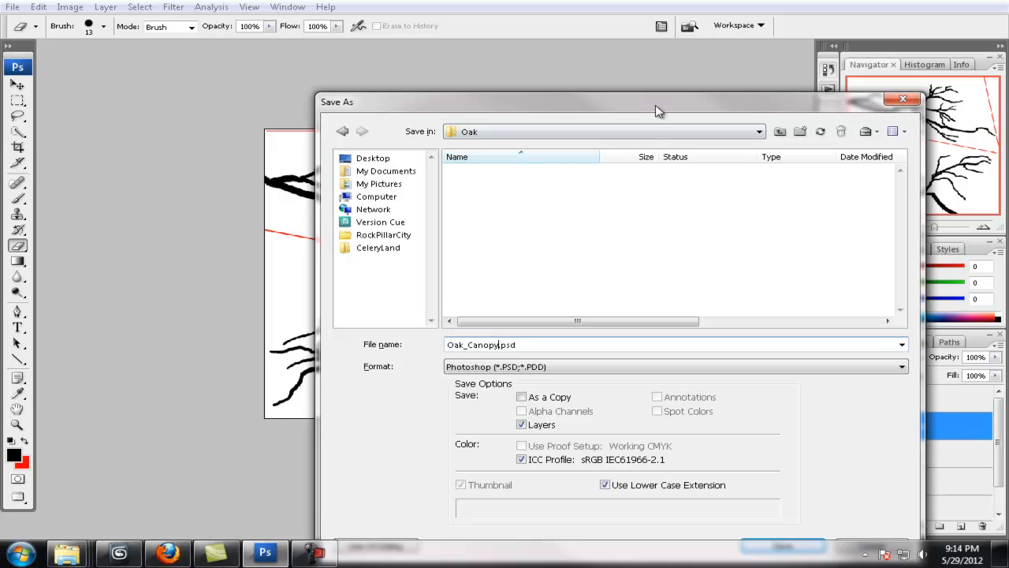
pyautogui.press('Return')
pyautogui.press('Return')
# Load the painted branches of Layers 3 and 4 as a selection and add a new alpha channel.
pyautogui.keyDown('ctrl'); pyautogui.keyDown('shift'); pyautogui.click(882, 459); pyautogui.keyUp('shift'); pyautogui.keyUp('ctrl')
pyautogui.click(915, 343)
pyautogui.click(909, 442)
pyautogui.click(959, 525)
# Fill the selected branches with white in the alpha channel, deselect, and return to the RGB composite and the layer list.
pyautogui.click(15, 455)
pyautogui.moveTo(579, 386); pyautogui.dragTo(560, 321)
pyautogui.click(923, 313)
pyautogui.hotkey('shift', 'F5')
pyautogui.press('Return')
pyautogui.hotkey('ctrl', 'd')
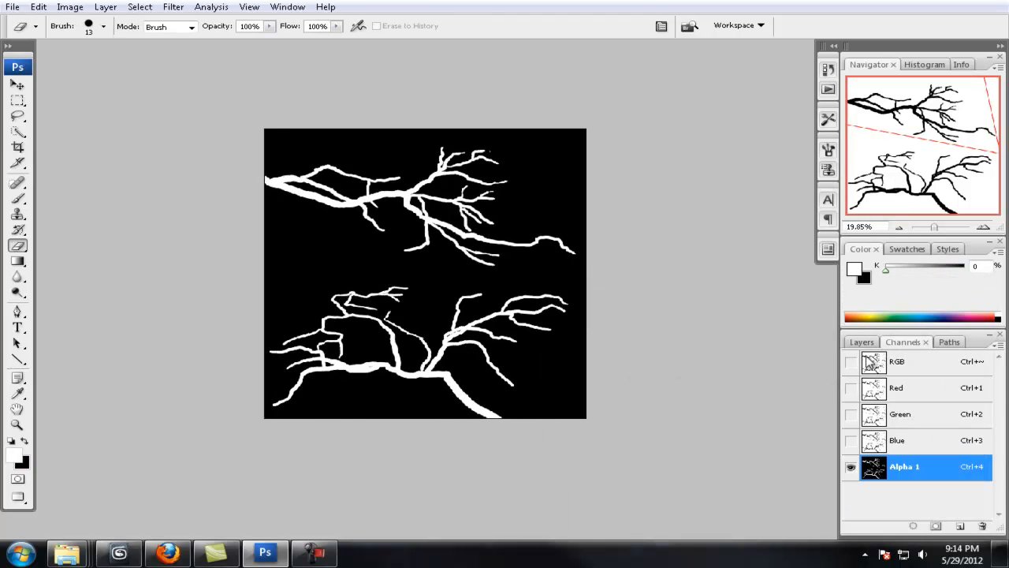
pyautogui.click(868, 362)
pyautogui.click(863, 343)
# Save a copy as Oak_Canopy.tif in the CryTIFPlugin format with alpha channels included.
pyautogui.click(13, 7)
pyautogui.click(49, 186)
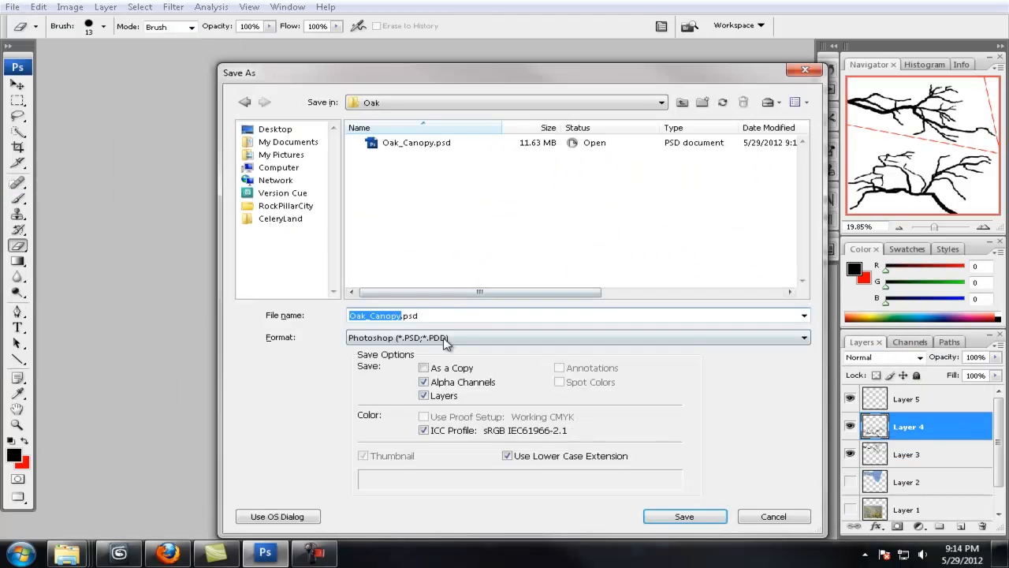
pyautogui.click(444, 340)
pyautogui.click(417, 381)
pyautogui.click(500, 313)
pyautogui.press('Right')
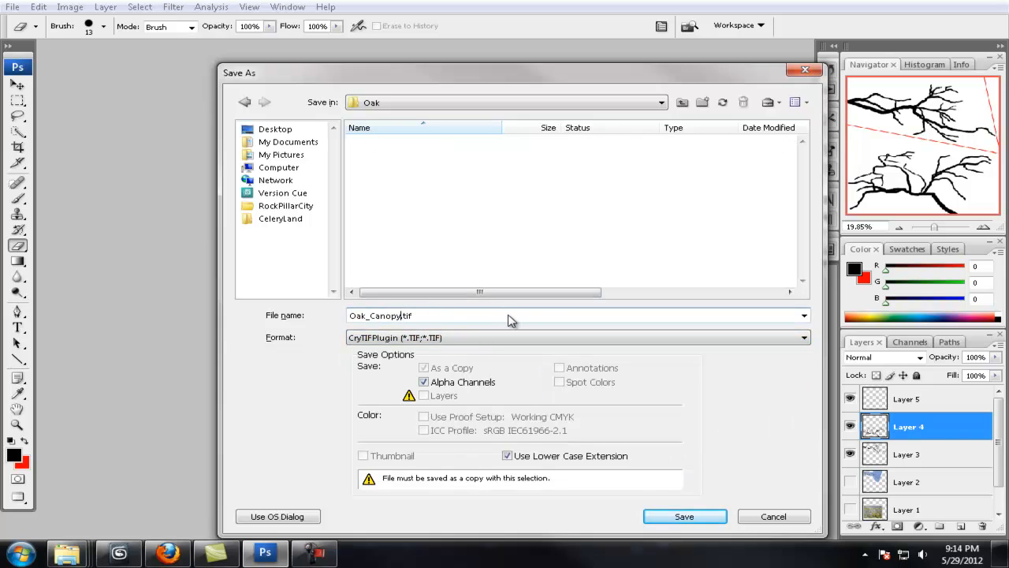
pyautogui.click(676, 514)
# Export the TIF with the DiffuseWithAlpha_highQ preset.
pyautogui.click(418, 353)
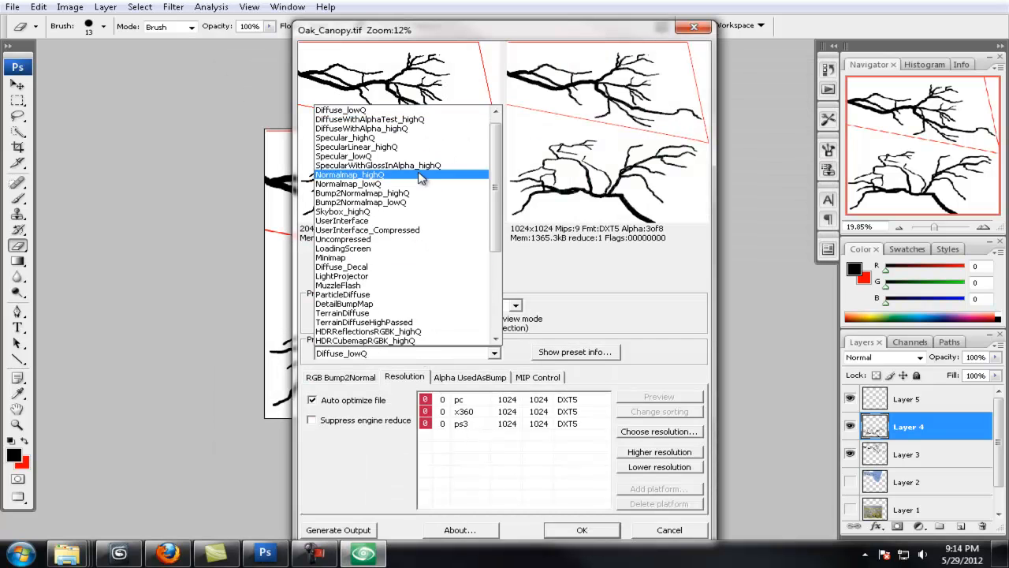
pyautogui.click(396, 129)
pyautogui.click(582, 530)
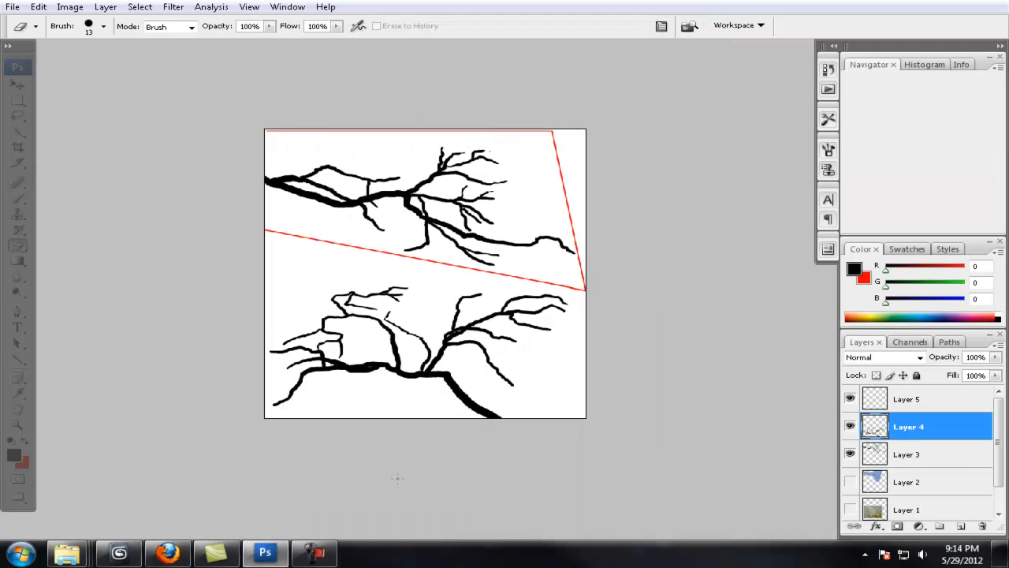
# Switch to 3ds Max, hide the tree model and create a new layer named branch_baker.
pyautogui.hotkey('alt', 'Tab')
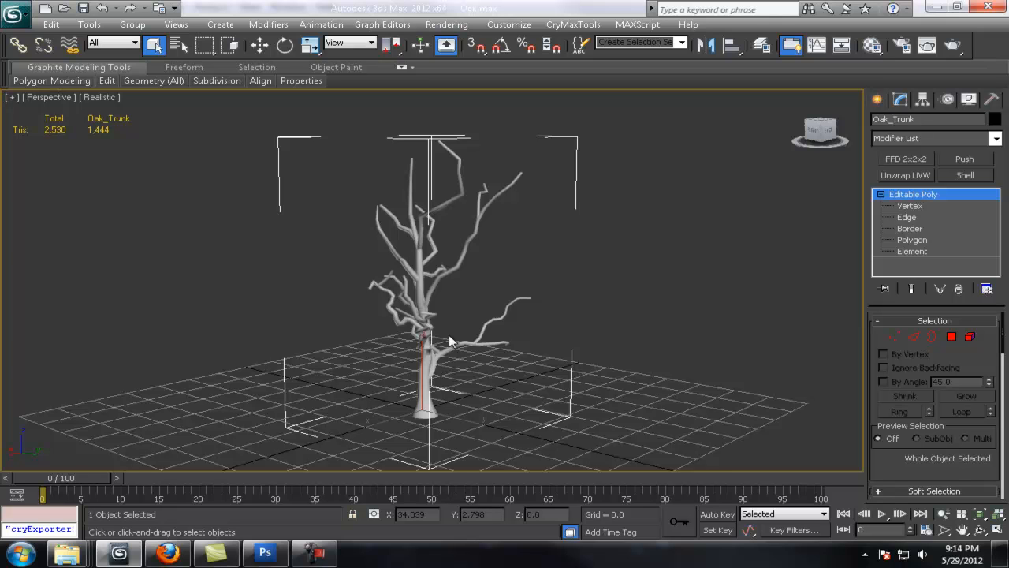
pyautogui.keyDown('alt'); pyautogui.moveTo(449, 334); pyautogui.dragTo(471, 331, button='middle'); pyautogui.keyUp('alt')
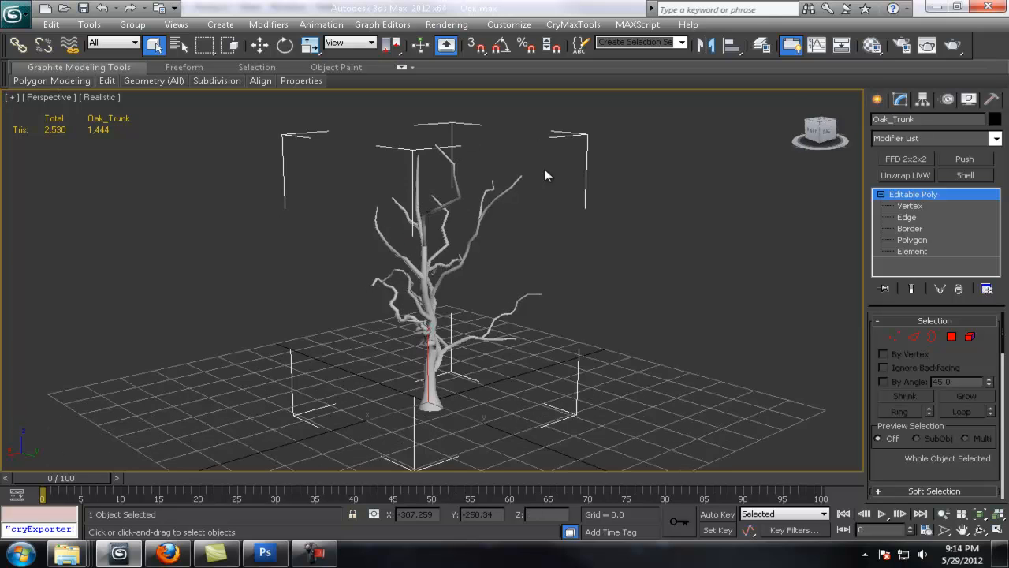
pyautogui.moveTo(544, 169); pyautogui.dragTo(568, 155, button='middle')
pyautogui.click(762, 46)
pyautogui.moveTo(544, 156); pyautogui.dragTo(382, 161)
pyautogui.click(346, 183)
pyautogui.click(406, 229)
pyautogui.write('branch_baker')
pyautogui.press('Return')
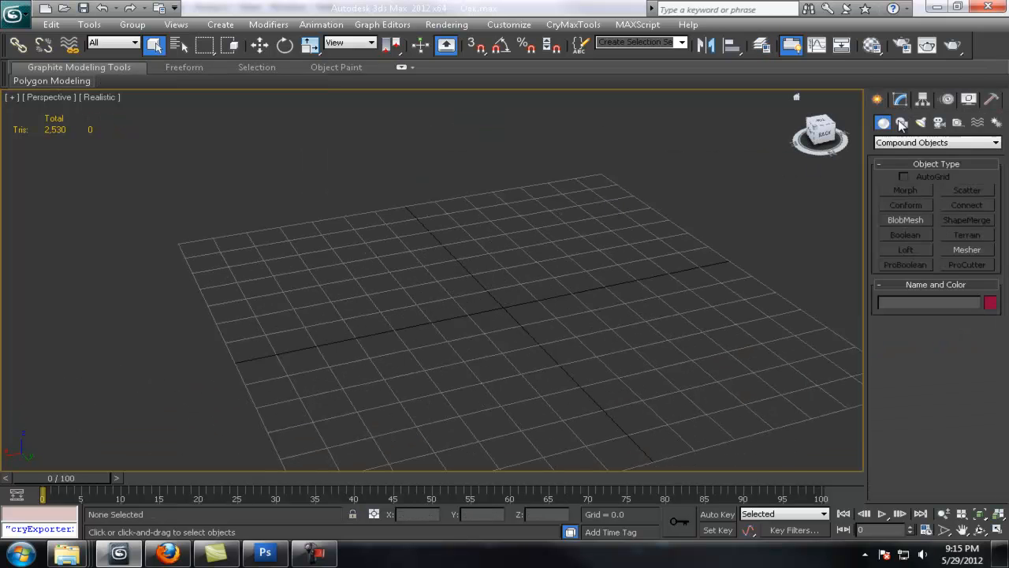
# Create a square Standard Primitives plane about 101 units wide and centre it at X 0, Y 0.
pyautogui.click(896, 144)
pyautogui.click(904, 153)
pyautogui.click(967, 250)
pyautogui.keyDown('ctrl'); pyautogui.moveTo(425, 232); pyautogui.dragTo(585, 295); pyautogui.keyUp('ctrl')
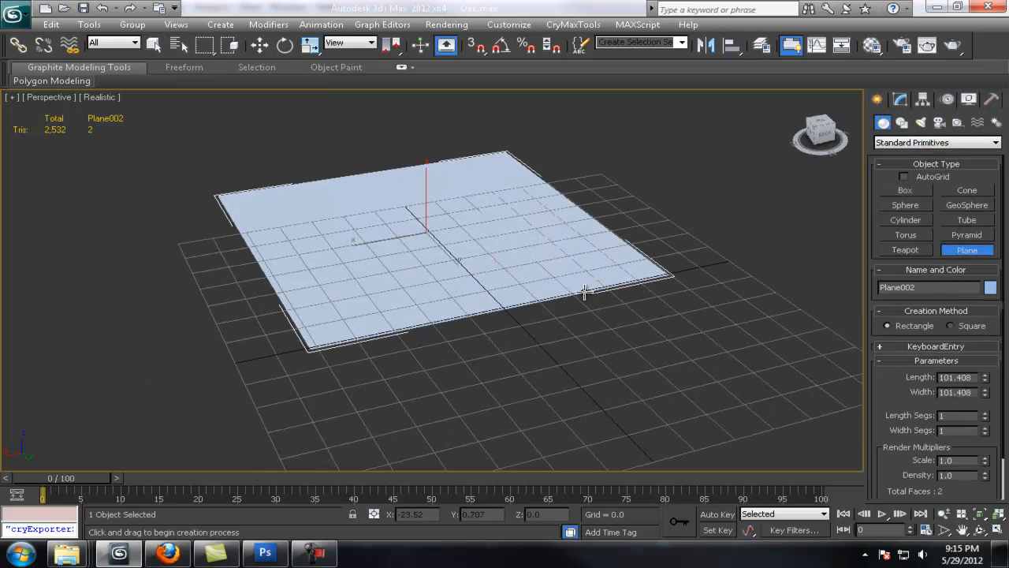
pyautogui.press('w')
pyautogui.rightClick(444, 514)
pyautogui.rightClick(510, 514)
pyautogui.scroll(3, 286, 351)
pyautogui.scroll(-3, 303, 382)
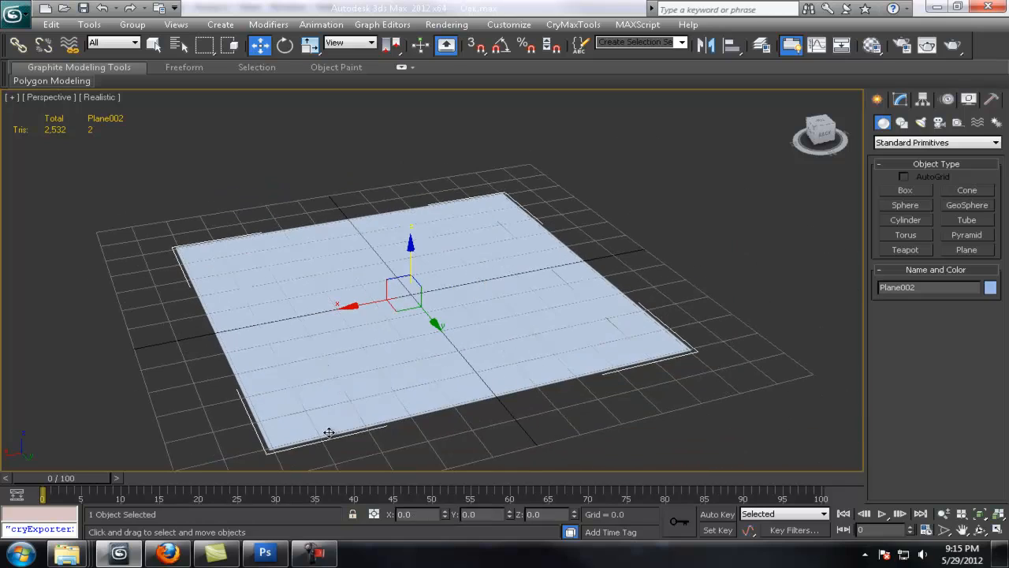
# Apply the Oak_Canopy texture from the CeleryLand Trees\Oak folder to the plane.
pyautogui.click(79, 552)
pyautogui.click(428, 466)
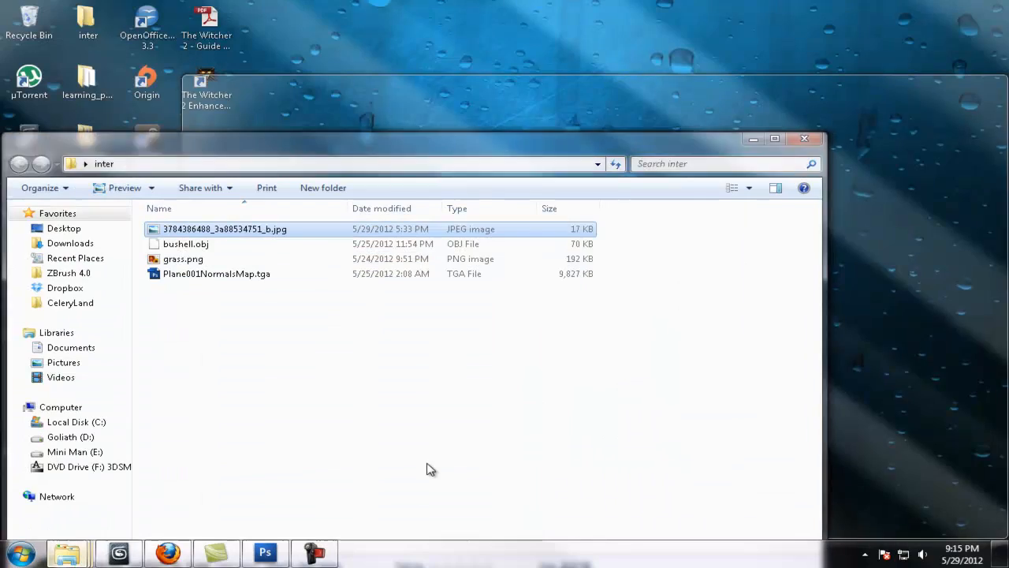
pyautogui.click(69, 303)
pyautogui.doubleClick(184, 305)
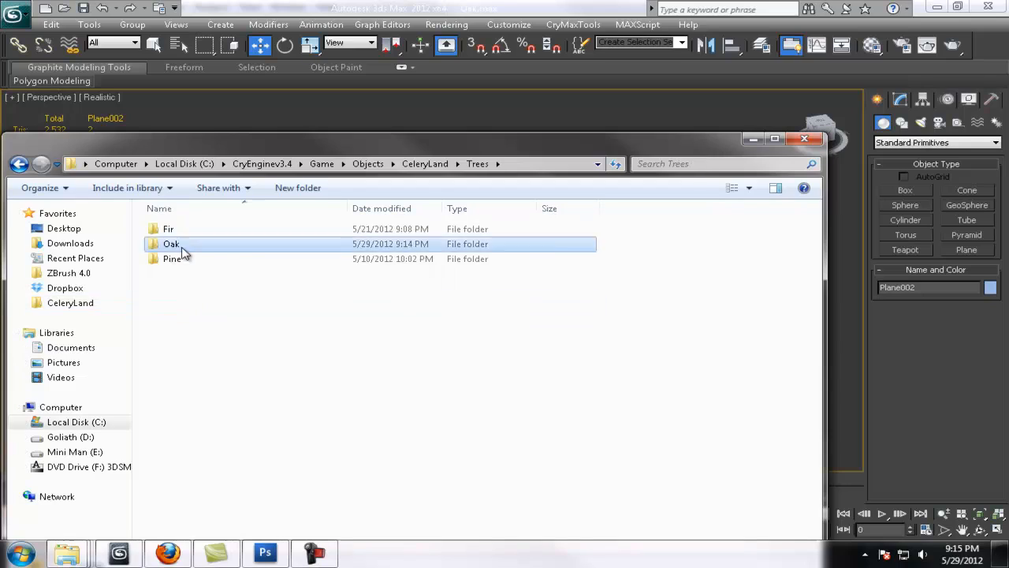
pyautogui.doubleClick(188, 246)
pyautogui.moveTo(193, 258); pyautogui.dragTo(597, 310)
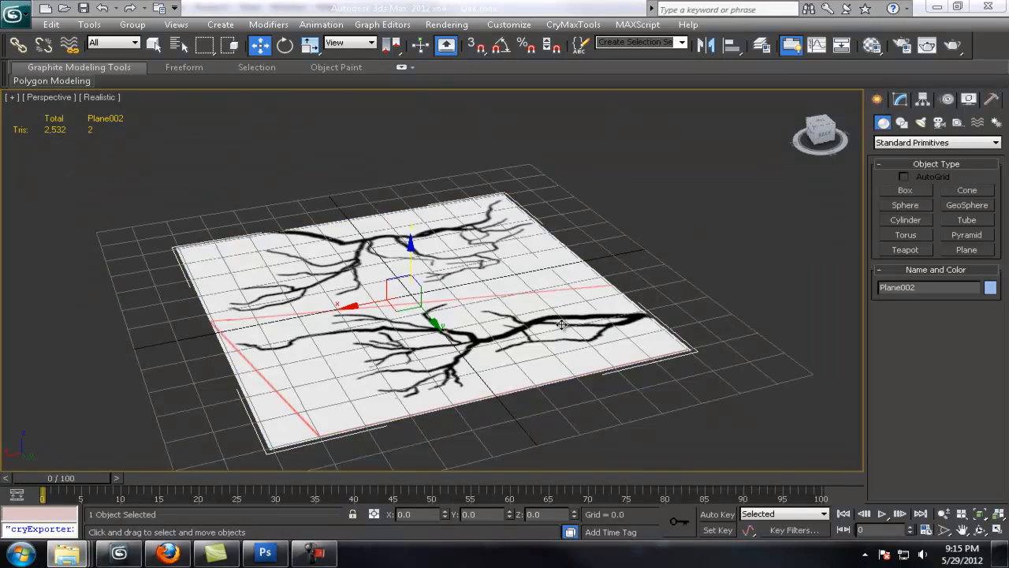
# Lower the textured plane to about Z -6.4 and switch the viewport to the top view.
pyautogui.scroll(2, 596, 310)
pyautogui.keyDown('alt'); pyautogui.moveTo(597, 310); pyautogui.dragTo(556, 331, button='middle'); pyautogui.keyUp('alt')
pyautogui.scroll(-2, 571, 383)
pyautogui.moveTo(426, 295); pyautogui.dragTo(430, 325)
pyautogui.keyDown('alt'); pyautogui.moveTo(473, 359); pyautogui.dragTo(479, 282, button='middle'); pyautogui.keyUp('alt')
pyautogui.press('t')
pyautogui.scroll(4, 525, 360)
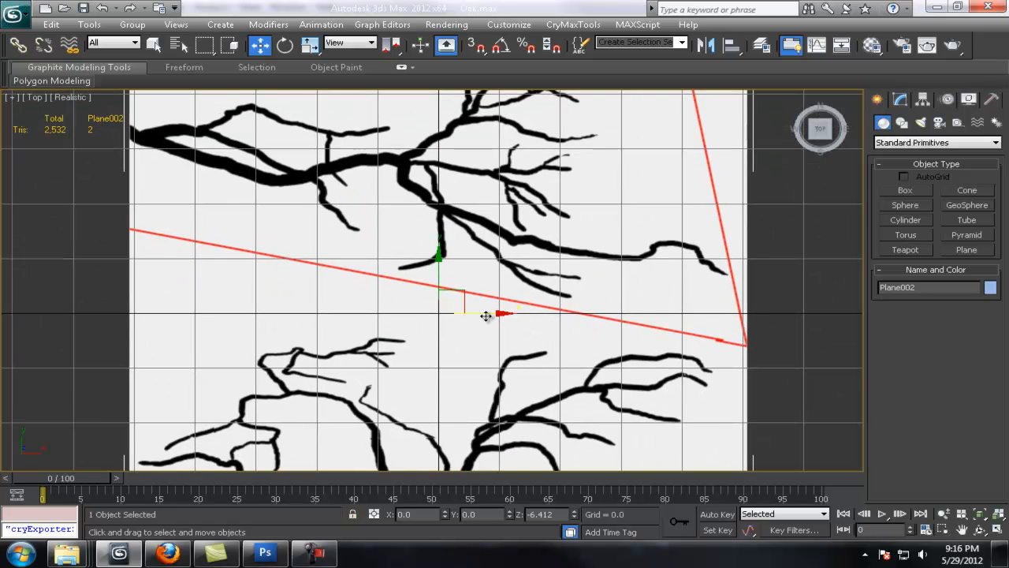
# Trace the upper branch's main limb with a Line spline from the plane's left edge to the limb's far right tip.
pyautogui.scroll(4, 489, 372)
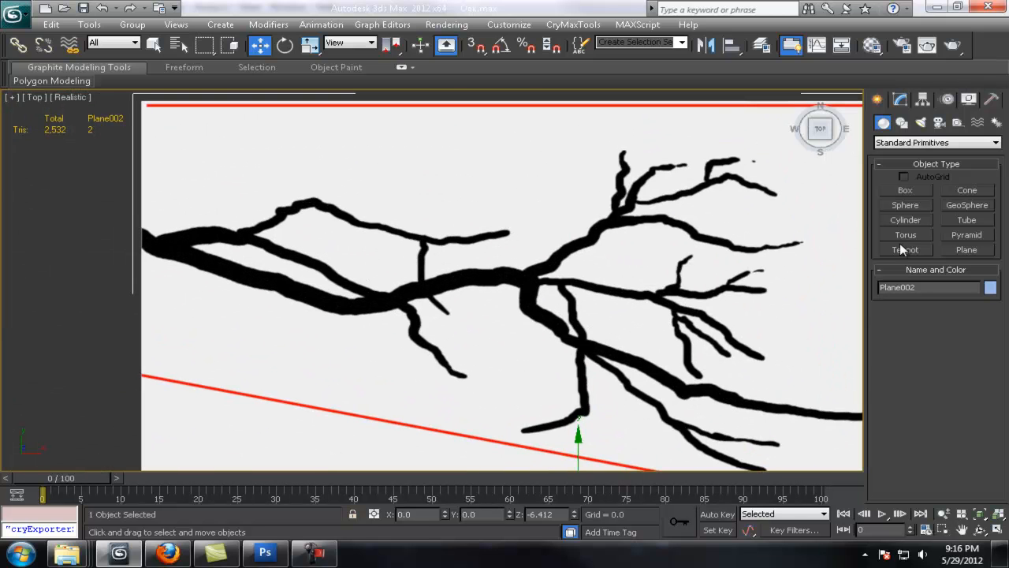
pyautogui.click(901, 122)
pyautogui.click(905, 201)
pyautogui.scroll(-5, 374, 289)
pyautogui.click(157, 237)
pyautogui.click(170, 247)
pyautogui.click(196, 252)
pyautogui.click(243, 269)
pyautogui.click(255, 269)
pyautogui.click(266, 278)
pyautogui.click(298, 286)
pyautogui.click(308, 286)
pyautogui.click(333, 279)
pyautogui.click(348, 275)
pyautogui.click(365, 270)
pyautogui.click(381, 266)
pyautogui.click(392, 265)
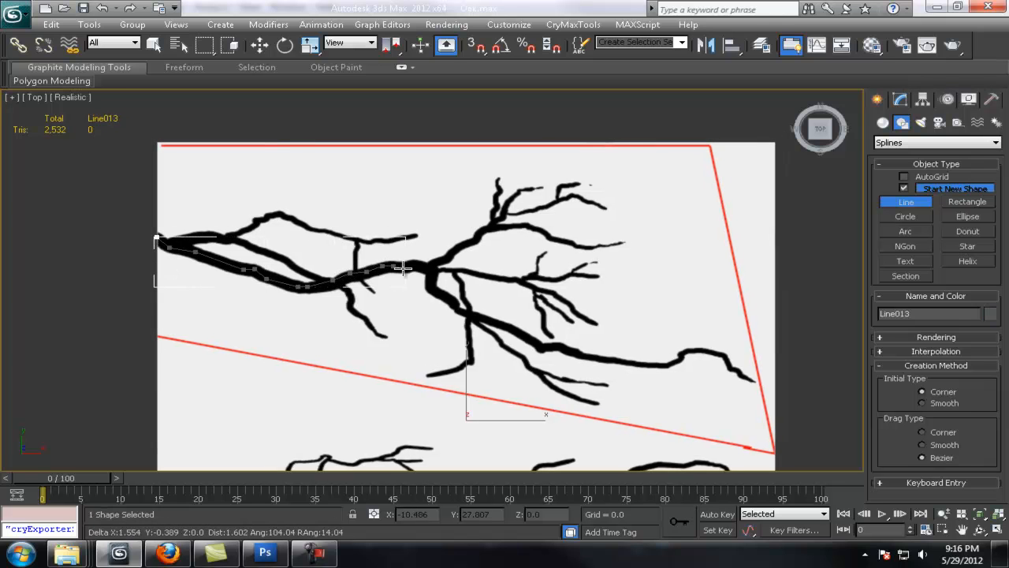
pyautogui.click(430, 272)
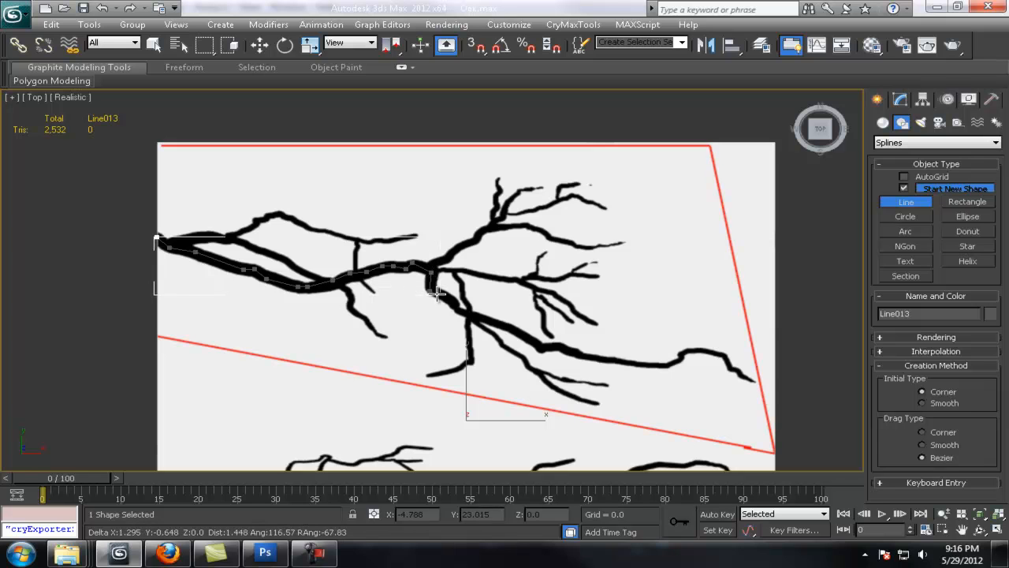
pyautogui.click(454, 301)
pyautogui.click(467, 316)
pyautogui.click(488, 319)
pyautogui.click(500, 323)
pyautogui.click(511, 328)
pyautogui.click(521, 333)
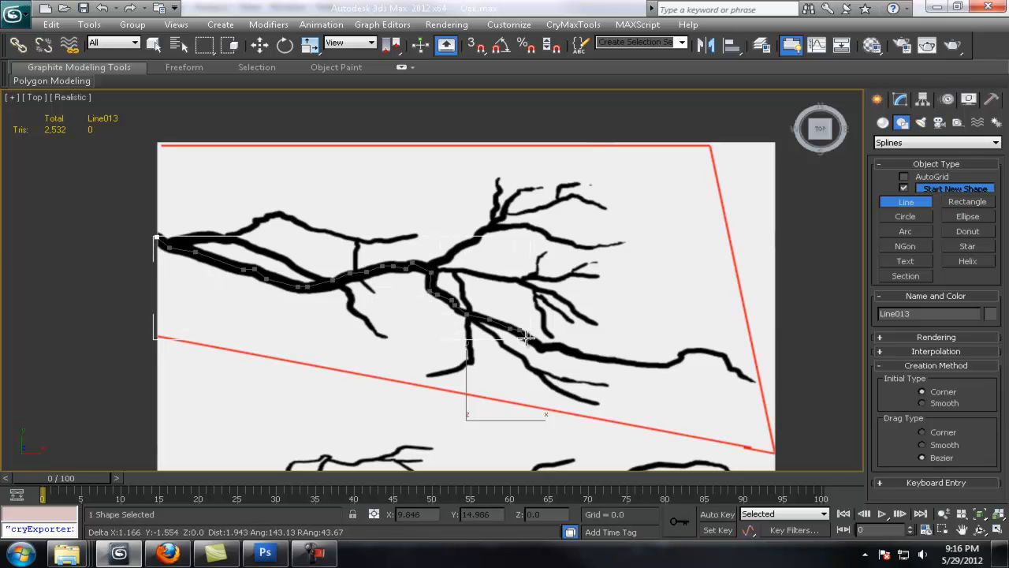
pyautogui.click(616, 361)
pyautogui.click(659, 365)
pyautogui.click(692, 350)
pyautogui.click(730, 369)
pyautogui.click(764, 393)
pyautogui.rightClick(765, 392)
# Trace a second line from the main limb's fork along the upper side branch, ending just beyond its right tip.
pyautogui.scroll(2, 599, 298)
pyautogui.moveTo(502, 286); pyautogui.dragTo(375, 302, button='middle')
pyautogui.scroll(-1, 497, 285)
pyautogui.scroll(1, 426, 291)
pyautogui.click(330, 300)
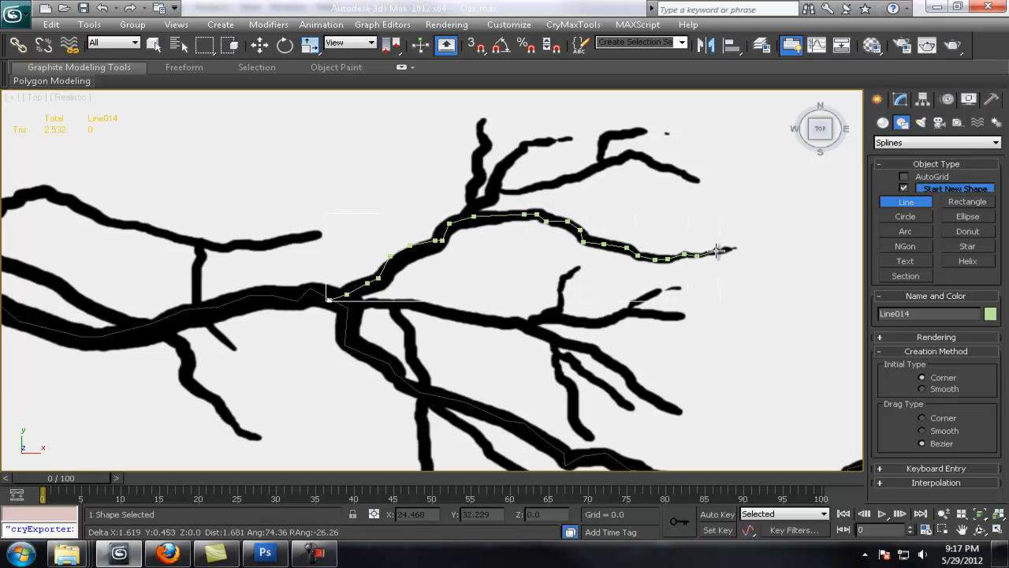
pyautogui.rightClick(788, 256)
# Trace a third line from the fork along the middle side branch and its descending twig to past the tip.
pyautogui.scroll(-3, 664, 302)
pyautogui.scroll(2, 665, 302)
pyautogui.moveTo(492, 410); pyautogui.dragTo(558, 320, button='middle')
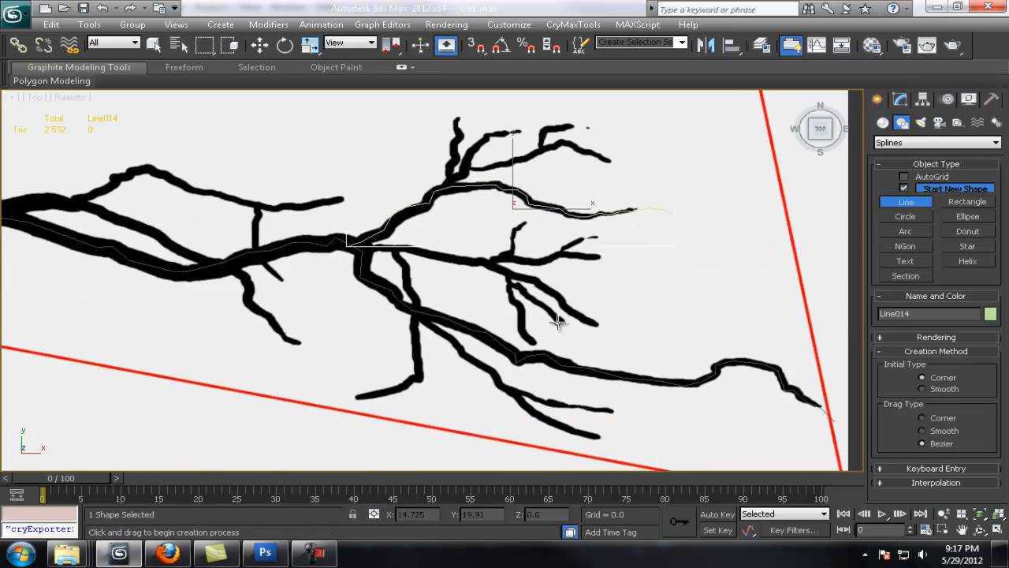
pyautogui.scroll(1, 558, 320)
pyautogui.moveTo(378, 234); pyautogui.dragTo(334, 234, button='middle')
pyautogui.click(288, 239)
pyautogui.click(349, 231)
pyautogui.click(375, 237)
pyautogui.click(414, 247)
pyautogui.click(446, 253)
pyautogui.click(461, 247)
pyautogui.click(494, 267)
pyautogui.click(535, 278)
pyautogui.click(541, 286)
pyautogui.click(564, 299)
pyautogui.click(573, 314)
pyautogui.click(671, 345)
pyautogui.rightClick(671, 344)
# Trace a line from the middle side branch down its short descending inner twig to the tip.
pyautogui.moveTo(499, 266); pyautogui.dragTo(466, 259, button='middle')
pyautogui.click(460, 262)
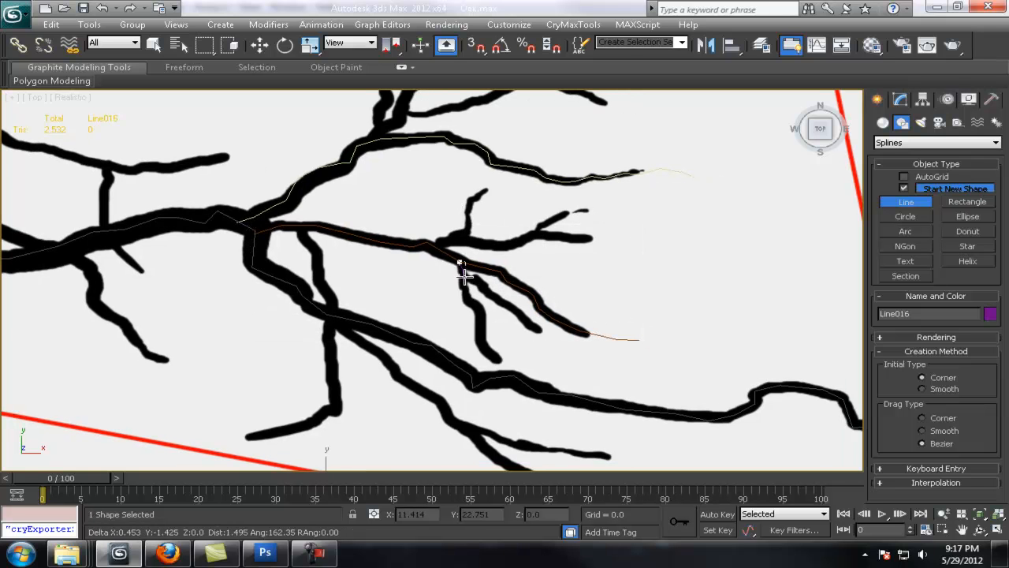
pyautogui.click(499, 358)
pyautogui.rightClick(499, 358)
# Trace a line from the middle side branch's fork along its rightward twig to just past the tip.
pyautogui.moveTo(541, 327); pyautogui.dragTo(464, 329, button='middle')
pyautogui.moveTo(403, 297); pyautogui.dragTo(387, 337, button='middle')
pyautogui.scroll(2, 385, 336)
pyautogui.click(292, 300)
pyautogui.click(323, 286)
pyautogui.click(359, 290)
pyautogui.click(395, 300)
pyautogui.click(450, 286)
pyautogui.click(497, 295)
pyautogui.click(538, 315)
pyautogui.rightClick(543, 318)
# Trace a line from the main limb's left end along the parallel inner branch and its descending twig to past the tip.
pyautogui.moveTo(671, 350); pyautogui.dragTo(660, 344, button='middle')
pyautogui.scroll(-5, 659, 344)
pyautogui.scroll(3, 564, 347)
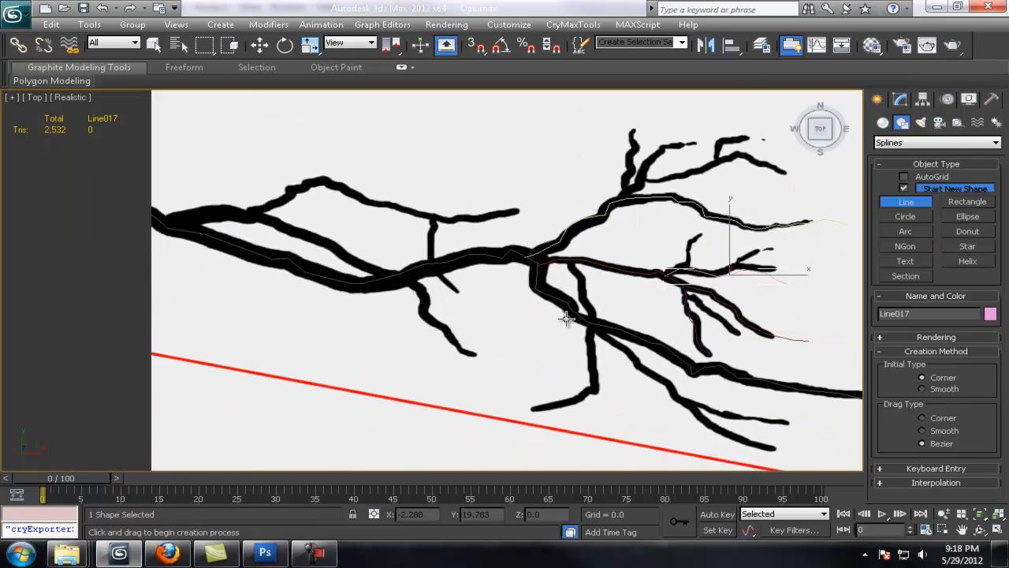
pyautogui.moveTo(568, 320); pyautogui.dragTo(600, 331, button='middle')
pyautogui.click(199, 238)
pyautogui.click(233, 224)
pyautogui.click(270, 224)
pyautogui.click(287, 227)
pyautogui.click(296, 227)
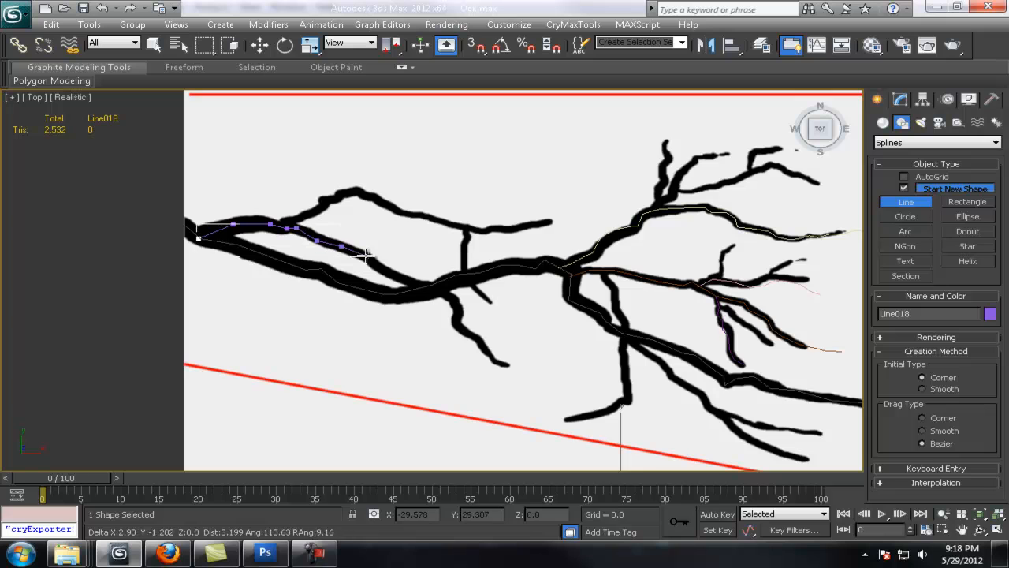
pyautogui.click(417, 281)
pyautogui.click(435, 291)
pyautogui.click(452, 298)
pyautogui.click(456, 321)
pyautogui.click(460, 327)
pyautogui.click(498, 364)
pyautogui.click(507, 370)
pyautogui.click(521, 372)
pyautogui.rightClick(522, 372)
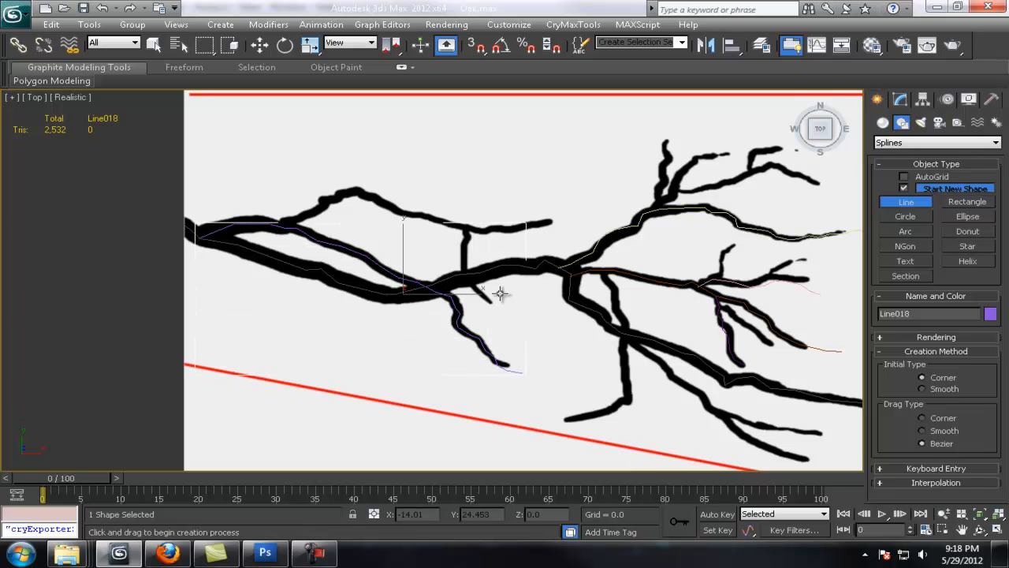
# Switch to Explorer, play the mp3 tracks of the TesseracT album One in VLC, return to 3ds Max and adjust the system volume.
pyautogui.moveTo(66, 552)
pyautogui.click(377, 457)
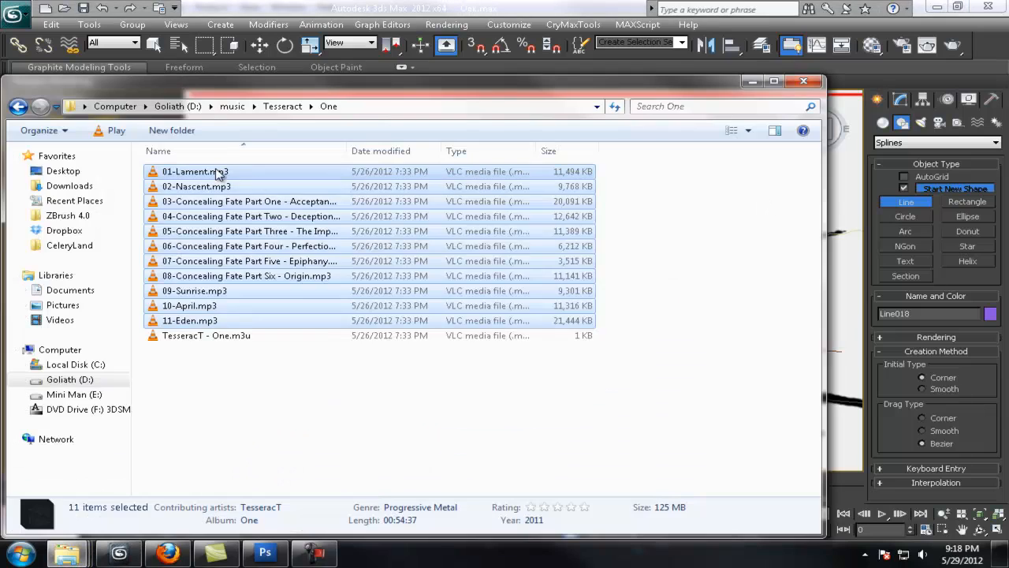
pyautogui.doubleClick(195, 171)
pyautogui.click(215, 347)
pyautogui.hotkey('ctrl', 'a')
pyautogui.moveTo(495, 87); pyautogui.dragTo(619, 406)
pyautogui.moveTo(487, 492); pyautogui.dragTo(498, 367)
pyautogui.click(694, 351)
pyautogui.click(625, 217)
pyautogui.click(875, 399)
pyautogui.scroll(4, 529, 263)
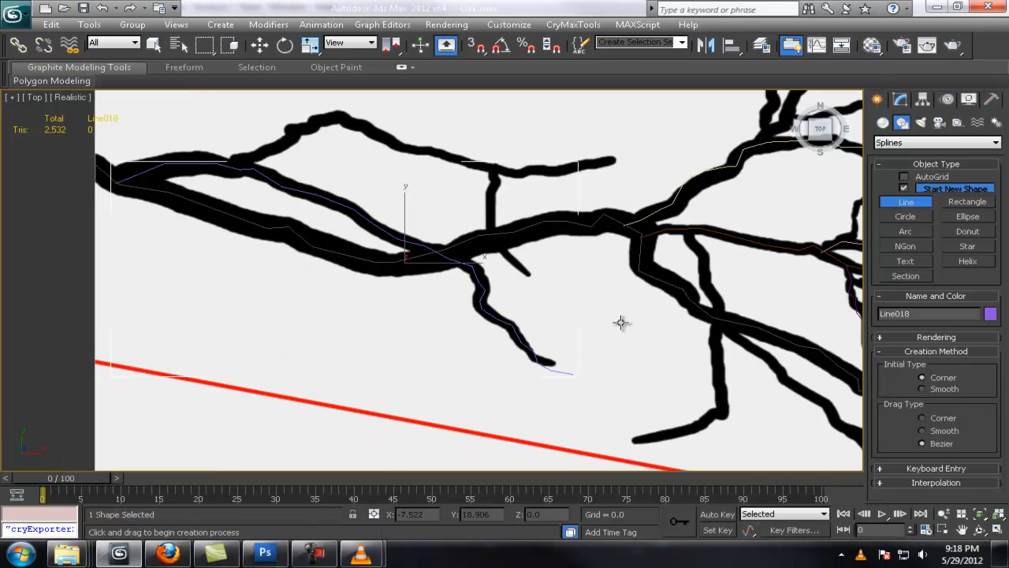
pyautogui.click(942, 555)
pyautogui.moveTo(919, 438); pyautogui.dragTo(920, 445)
# Trace a line from the left fork along the arching upper-left side branch to beyond its right tip.
pyautogui.moveTo(331, 190); pyautogui.dragTo(349, 296, button='middle')
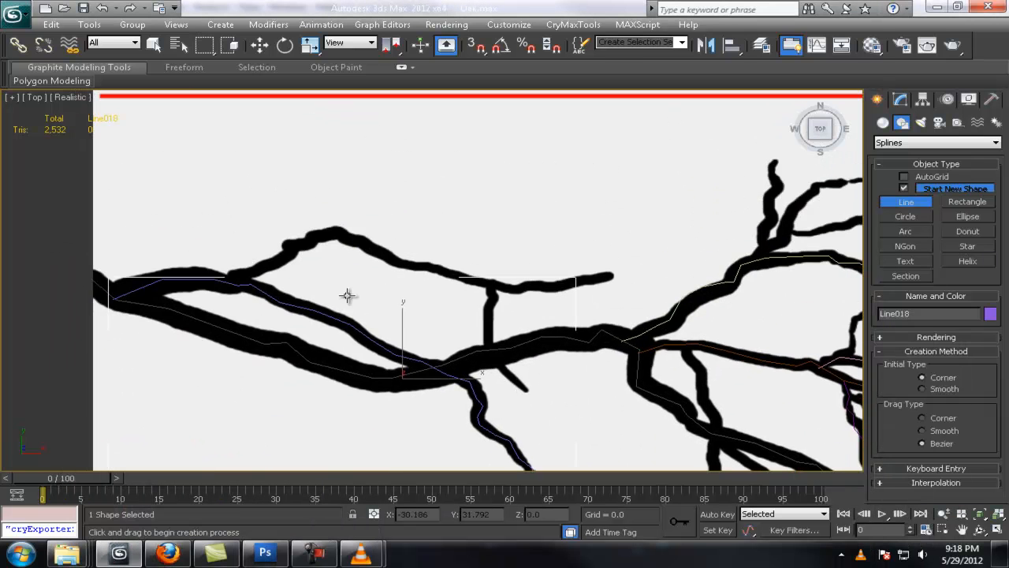
pyautogui.click(230, 281)
pyautogui.click(236, 275)
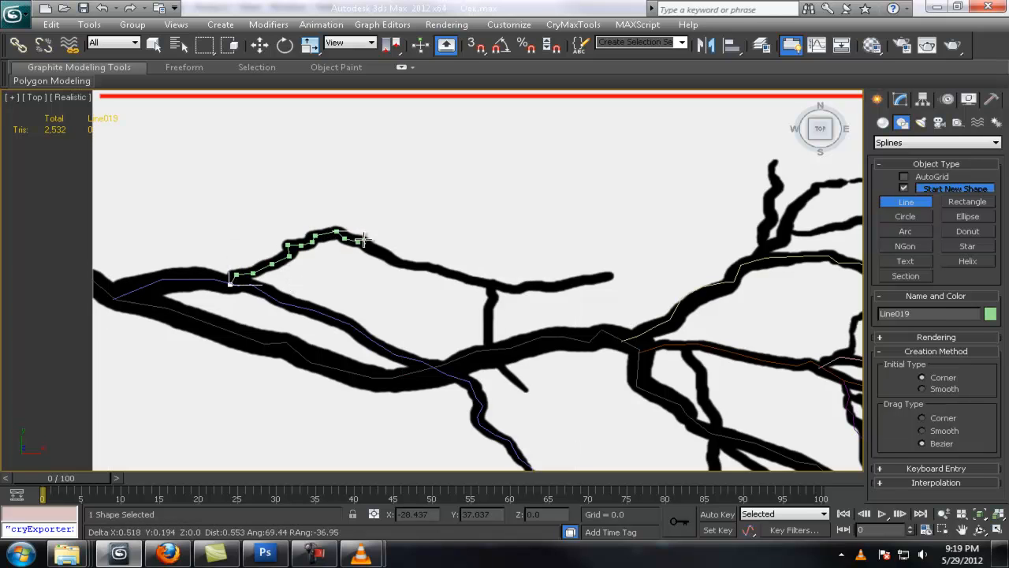
pyautogui.click(489, 283)
pyautogui.click(500, 287)
pyautogui.click(513, 289)
pyautogui.click(528, 284)
pyautogui.click(646, 260)
pyautogui.click(659, 261)
pyautogui.click(671, 258)
pyautogui.rightClick(691, 271)
# Trace a line from the upper-left side branch down the connecting twig, across the main limb and past the stub's tip.
pyautogui.scroll(2, 599, 276)
pyautogui.moveTo(530, 281); pyautogui.dragTo(510, 227, button='middle')
pyautogui.click(491, 227)
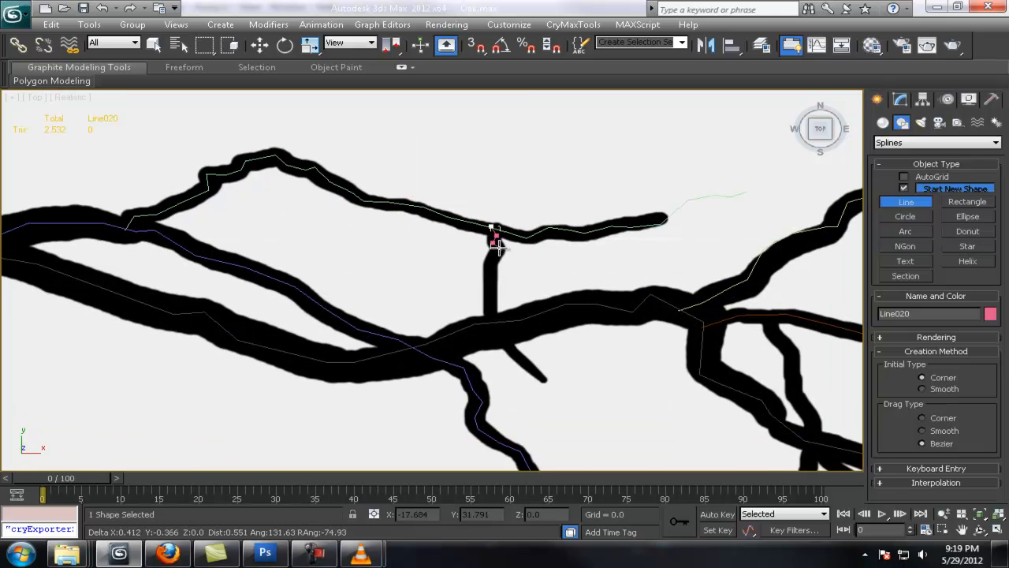
pyautogui.click(496, 311)
pyautogui.click(497, 330)
pyautogui.click(513, 350)
pyautogui.click(544, 379)
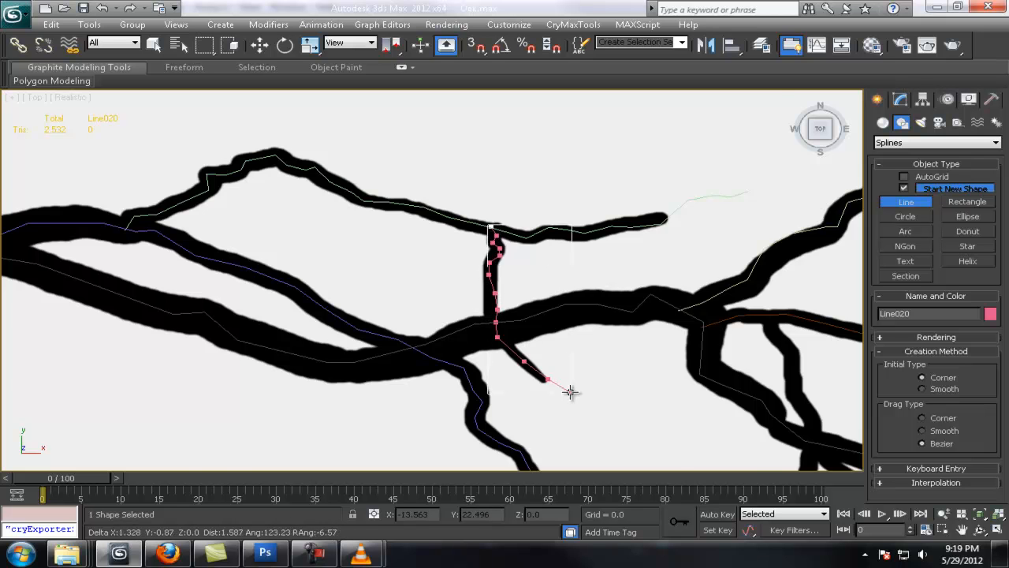
pyautogui.click(570, 392)
pyautogui.rightClick(572, 391)
# Trace a line from the middle side branch down the twig crossing the main limb to beyond its lower-left tip.
pyautogui.scroll(-3, 572, 387)
pyautogui.moveTo(631, 347); pyautogui.dragTo(407, 308, button='middle')
pyautogui.moveTo(456, 329); pyautogui.dragTo(439, 302, button='middle')
pyautogui.scroll(1, 439, 302)
pyautogui.scroll(-2, 407, 234)
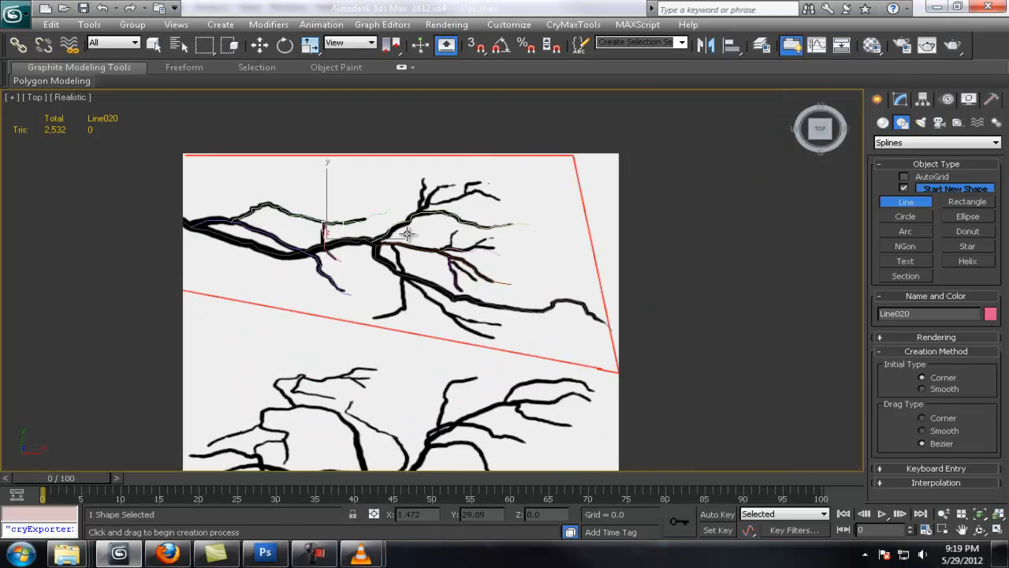
pyautogui.scroll(3, 418, 252)
pyautogui.click(323, 188)
pyautogui.click(322, 198)
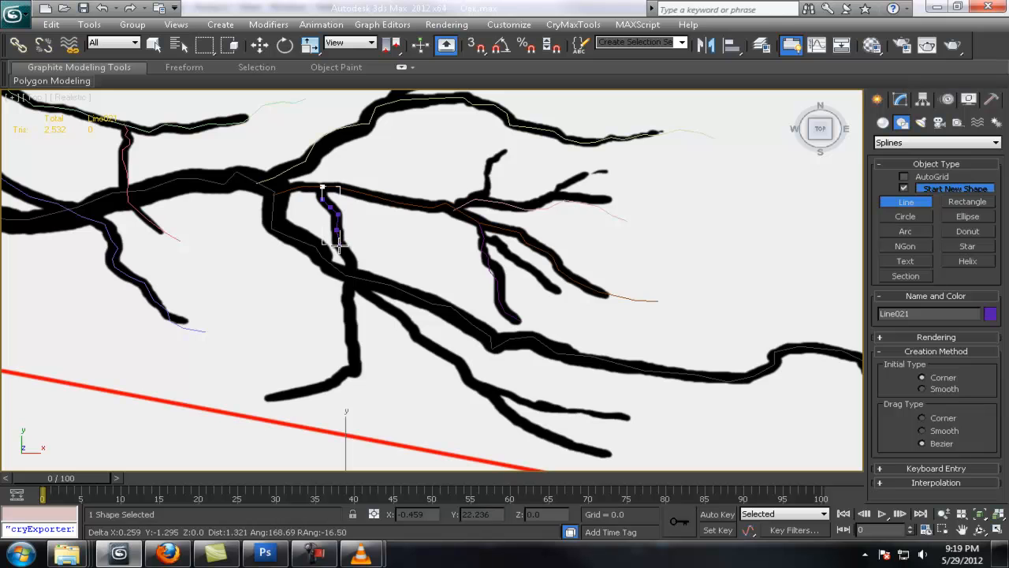
pyautogui.click(349, 278)
pyautogui.click(344, 295)
pyautogui.click(350, 315)
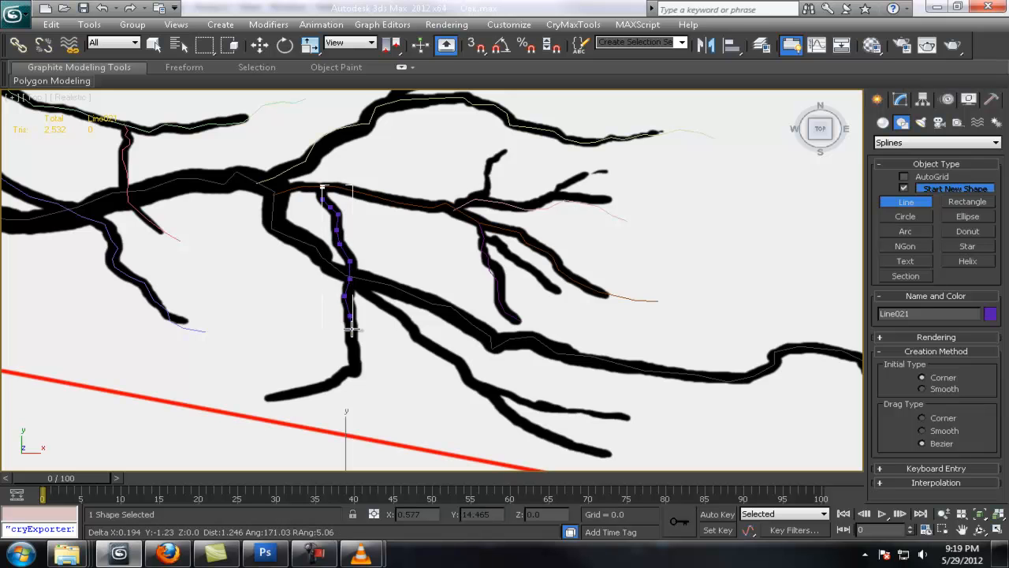
pyautogui.click(338, 381)
pyautogui.click(324, 387)
pyautogui.click(294, 390)
pyautogui.click(264, 397)
pyautogui.click(223, 384)
pyautogui.rightClick(210, 386)
# Trace a line from just below the main limb's crossing along the lower-right side branch to past its lowest tip.
pyautogui.moveTo(347, 287); pyautogui.dragTo(277, 263, button='middle')
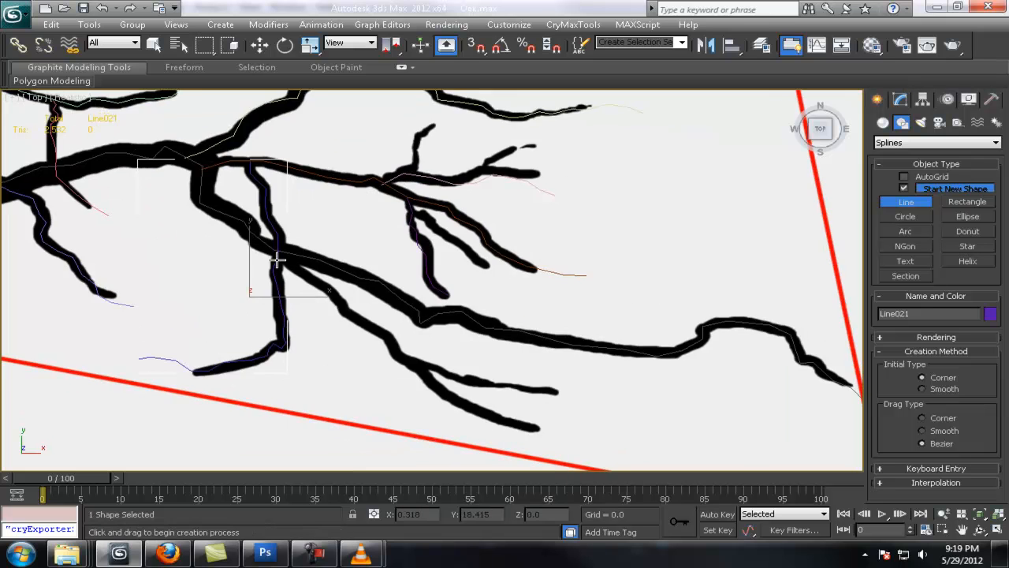
pyautogui.scroll(2, 315, 276)
pyautogui.moveTo(329, 284); pyautogui.dragTo(266, 265, button='middle')
pyautogui.scroll(-2, 266, 265)
pyautogui.click(260, 281)
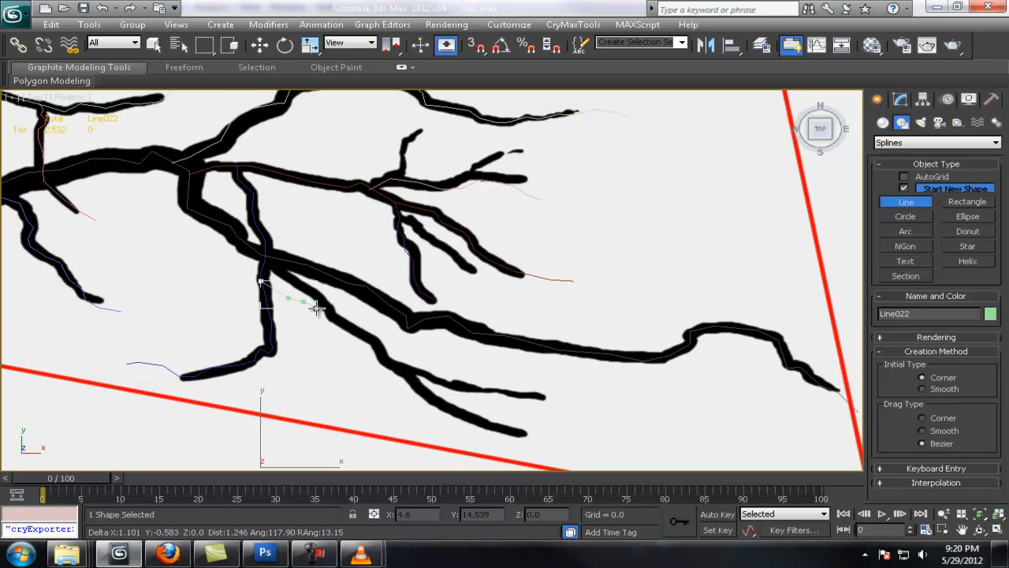
pyautogui.click(389, 359)
pyautogui.click(423, 393)
pyautogui.click(459, 416)
pyautogui.click(544, 434)
pyautogui.click(566, 441)
pyautogui.rightClick(562, 438)
# Trace a line from the lower-right side branch's split along its upper fork to just past the tip.
pyautogui.click(395, 362)
pyautogui.click(418, 372)
pyautogui.click(437, 380)
pyautogui.click(477, 387)
pyautogui.click(512, 394)
pyautogui.click(558, 401)
pyautogui.rightClick(557, 401)
# Trace a line up the short upright twig on the middle side branch to its tip.
pyautogui.moveTo(561, 242); pyautogui.dragTo(561, 374, button='middle')
pyautogui.click(394, 311)
pyautogui.click(402, 305)
pyautogui.click(408, 272)
pyautogui.click(430, 261)
pyautogui.rightClick(430, 261)
# Draw a small Circle shape in the empty space to the left of the textured plane.
pyautogui.moveTo(415, 177); pyautogui.dragTo(417, 232, button='middle')
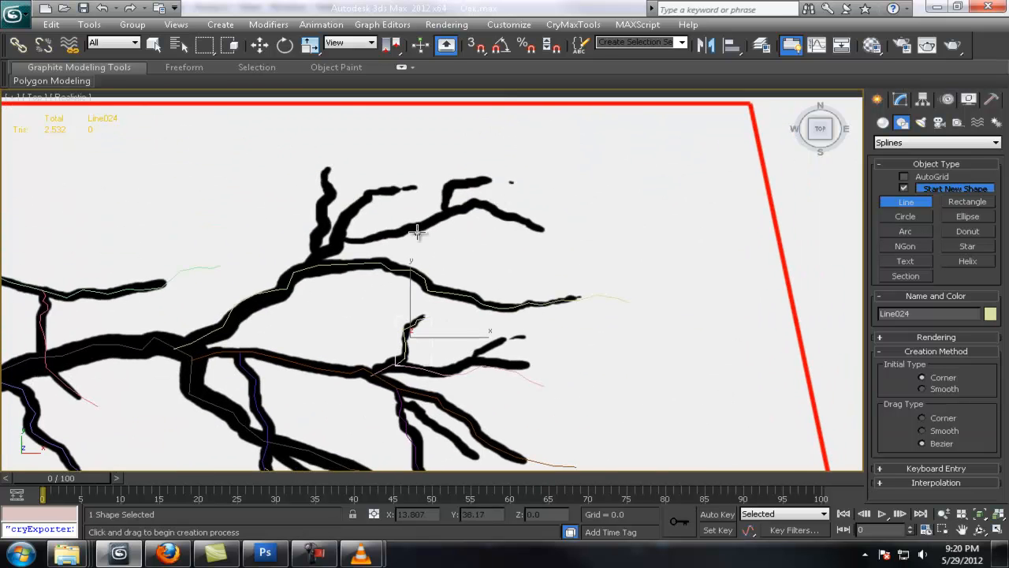
pyautogui.scroll(-5, 462, 261)
pyautogui.scroll(7, 480, 265)
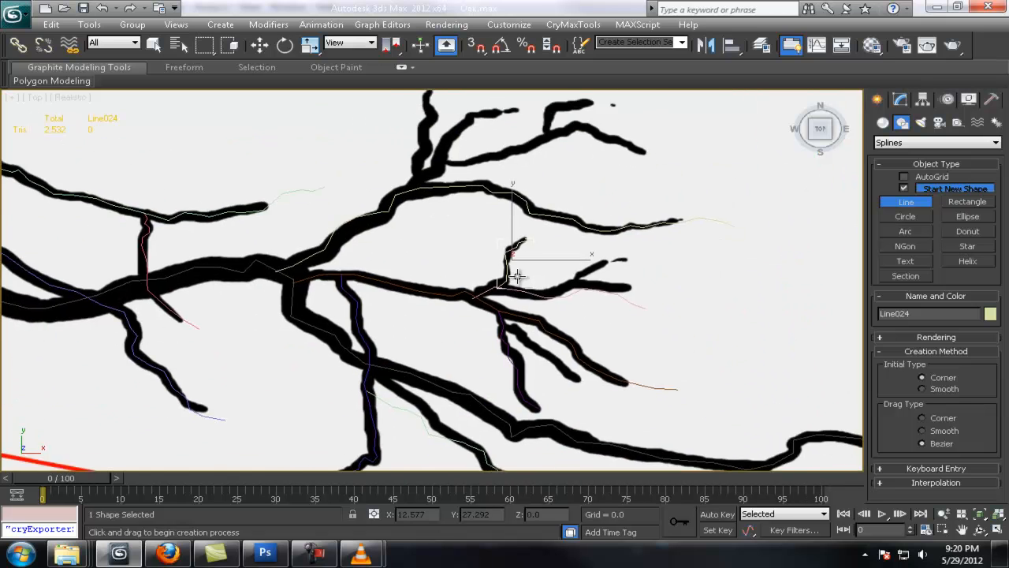
pyautogui.scroll(-2, 516, 276)
pyautogui.click(901, 205)
pyautogui.scroll(-2, 505, 219)
pyautogui.moveTo(497, 218)
pyautogui.mouseDown(button='middle')
pyautogui.moveTo(581, 194)
pyautogui.moveTo(754, 184)
pyautogui.mouseUp(button='middle')
pyautogui.scroll(-2, 581, 194)
pyautogui.click(904, 217)
pyautogui.moveTo(323, 232)
pyautogui.mouseDown()
pyautogui.moveTo(335, 238)
pyautogui.moveTo(326, 236)
pyautogui.mouseUp()
pyautogui.rightClick(446, 236)
pyautogui.scroll(2, 512, 237)
pyautogui.moveTo(599, 229); pyautogui.dragTo(532, 223, button='middle')
pyautogui.click(507, 264)
pyautogui.scroll(-4, 520, 224)
pyautogui.moveTo(319, 164); pyautogui.dragTo(668, 330)
pyautogui.scroll(3, 321, 266)
pyautogui.click(892, 145)
pyautogui.click(882, 124)
pyautogui.click(892, 145)
pyautogui.click(910, 173)
pyautogui.scroll(-2, 635, 188)
pyautogui.moveTo(733, 227)
pyautogui.mouseDown(button='middle')
pyautogui.moveTo(631, 216)
pyautogui.moveTo(733, 237)
pyautogui.mouseUp(button='middle')
pyautogui.scroll(2, 710, 236)
pyautogui.click(405, 232)
# Select all the traced branch splines together, leaving the textured plane out of the selection.
pyautogui.scroll(-3, 402, 231)
pyautogui.moveTo(337, 189); pyautogui.dragTo(756, 322)
pyautogui.keyDown('alt'); pyautogui.click(661, 329); pyautogui.keyUp('alt')
pyautogui.click(903, 120)
pyautogui.scroll(3, 734, 241)
pyautogui.moveTo(735, 241); pyautogui.dragTo(585, 251, button='middle')
pyautogui.click(901, 98)
pyautogui.click(996, 139)
pyautogui.scroll(-10, 938, 152)
pyautogui.click(881, 99)
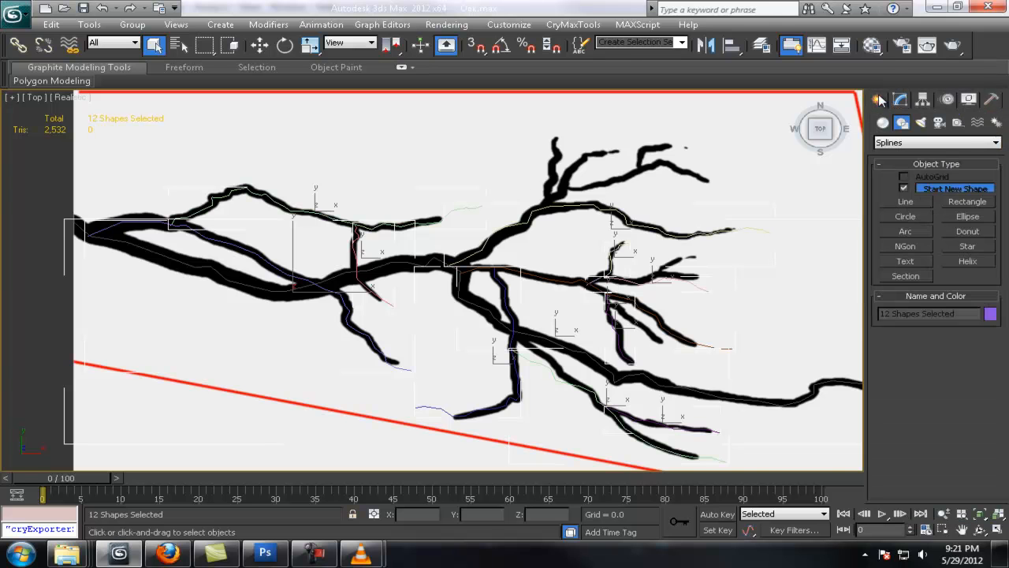
pyautogui.scroll(-2, 591, 237)
pyautogui.moveTo(591, 236); pyautogui.dragTo(830, 272, button='middle')
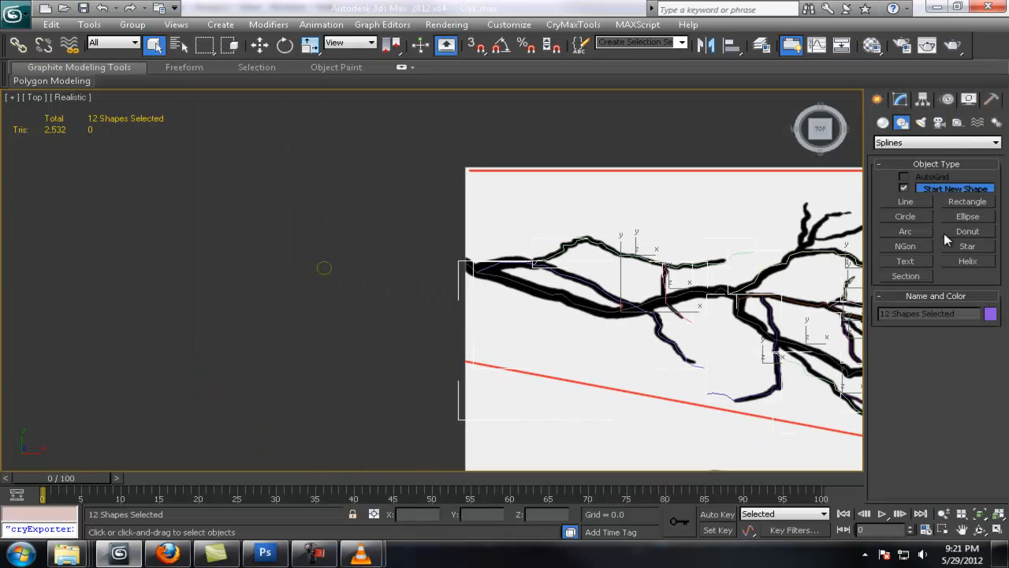
# Loft the circle profile along the traced line of the upper-left side branch.
pyautogui.click(883, 124)
pyautogui.click(569, 248)
pyautogui.moveTo(705, 267); pyautogui.dragTo(669, 250, button='middle')
pyautogui.click(905, 250)
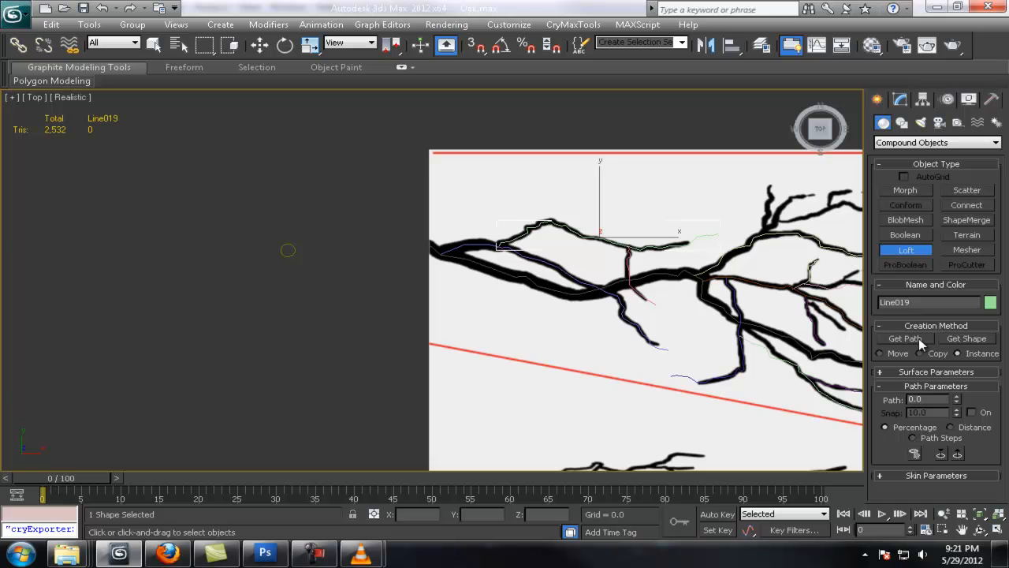
pyautogui.click(892, 372)
pyautogui.scroll(-5, 946, 378)
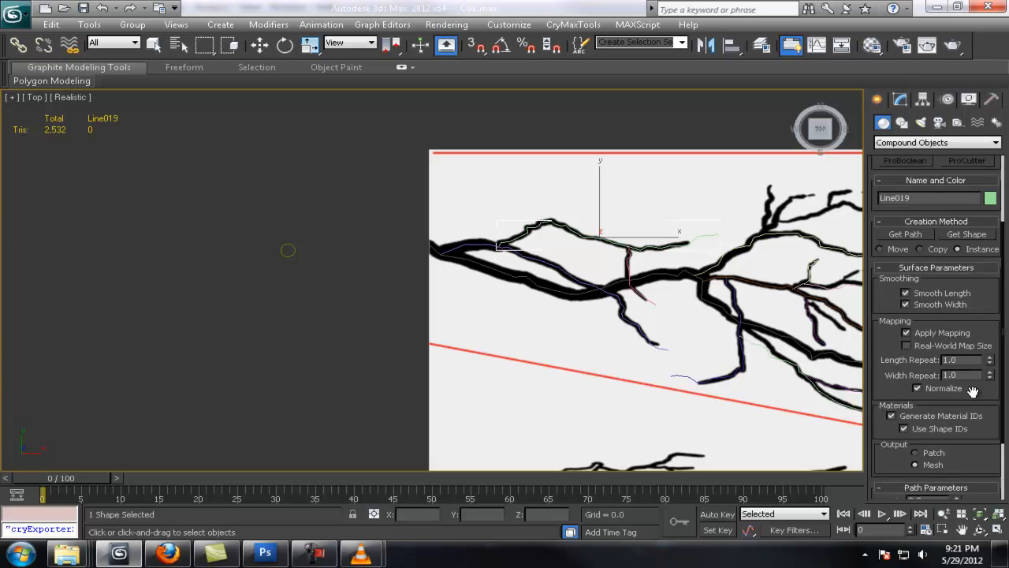
pyautogui.scroll(-2, 965, 410)
pyautogui.scroll(6, 965, 371)
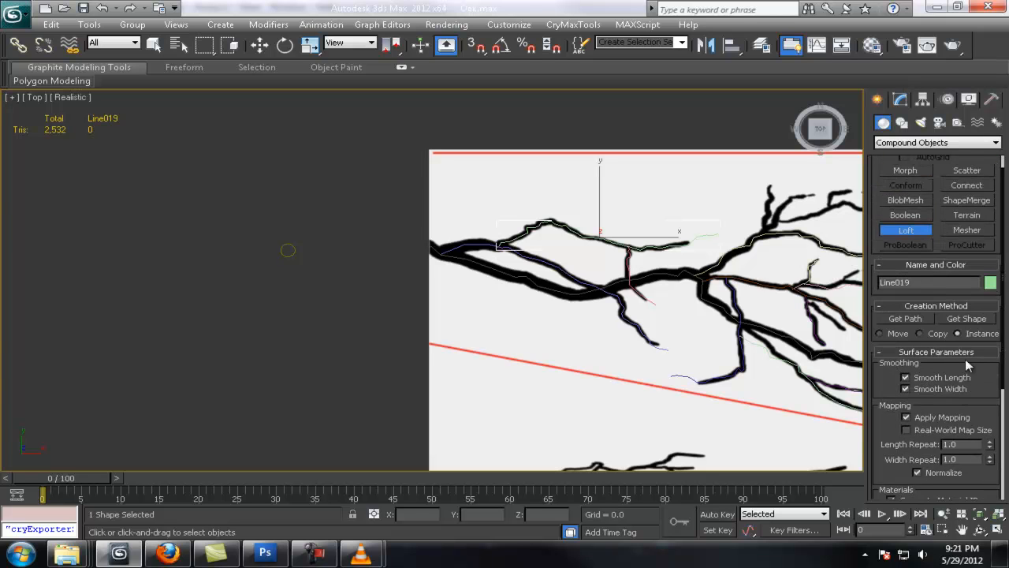
pyautogui.click(968, 319)
pyautogui.click(289, 245)
pyautogui.scroll(3, 518, 304)
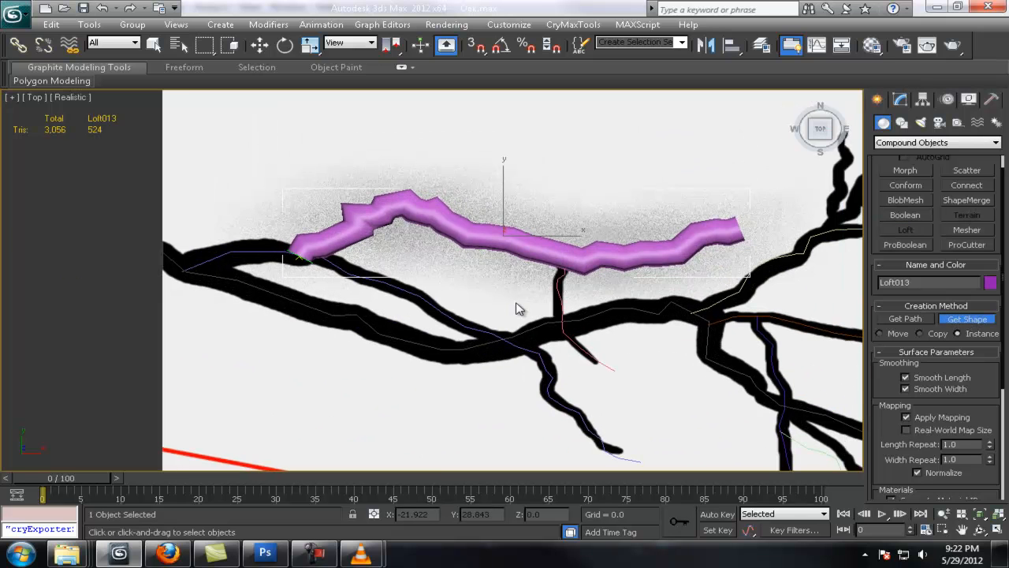
# Turn off both end caps on the upper-left branch's loft and set Shape Steps to 0 and Path Steps to 1.
pyautogui.moveTo(913, 349); pyautogui.dragTo(966, 192)
pyautogui.click(901, 490)
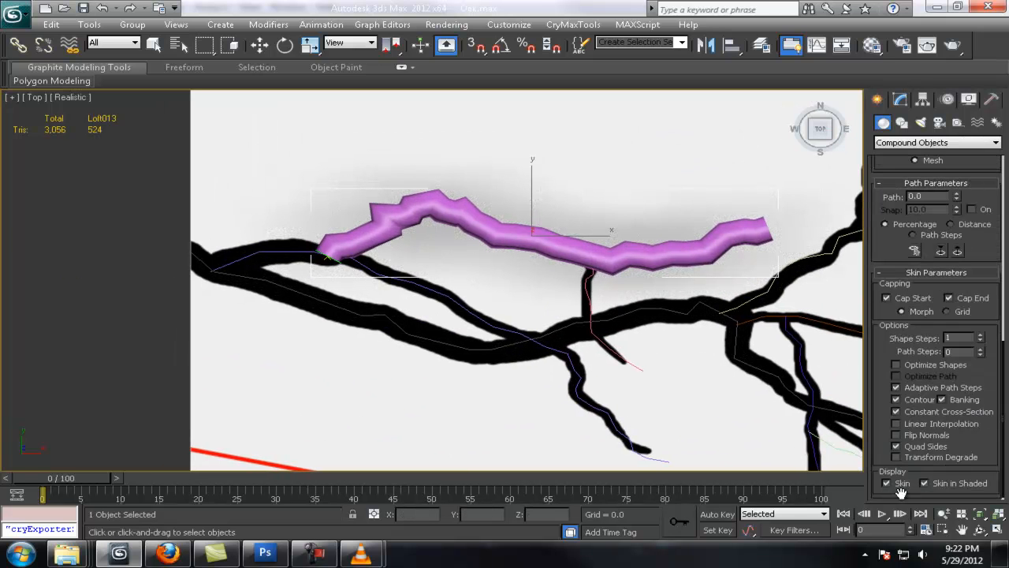
pyautogui.click(909, 299)
pyautogui.click(952, 298)
pyautogui.click(980, 341)
pyautogui.click(981, 335)
pyautogui.click(981, 340)
pyautogui.click(980, 348)
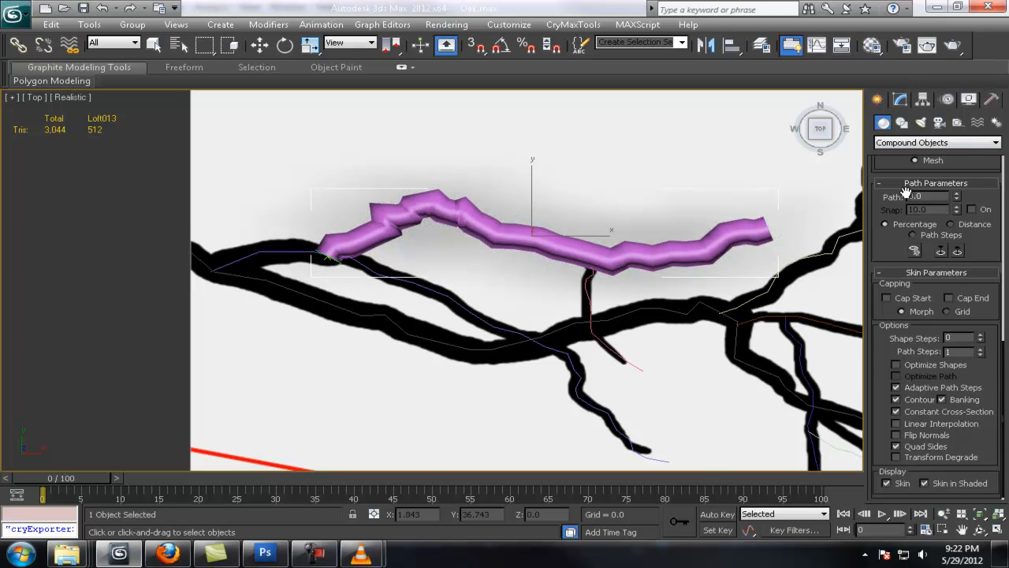
# Slim the upper-left branch's loft with a Scale deformation that narrows toward its tip.
pyautogui.click(900, 98)
pyautogui.scroll(-5, 965, 411)
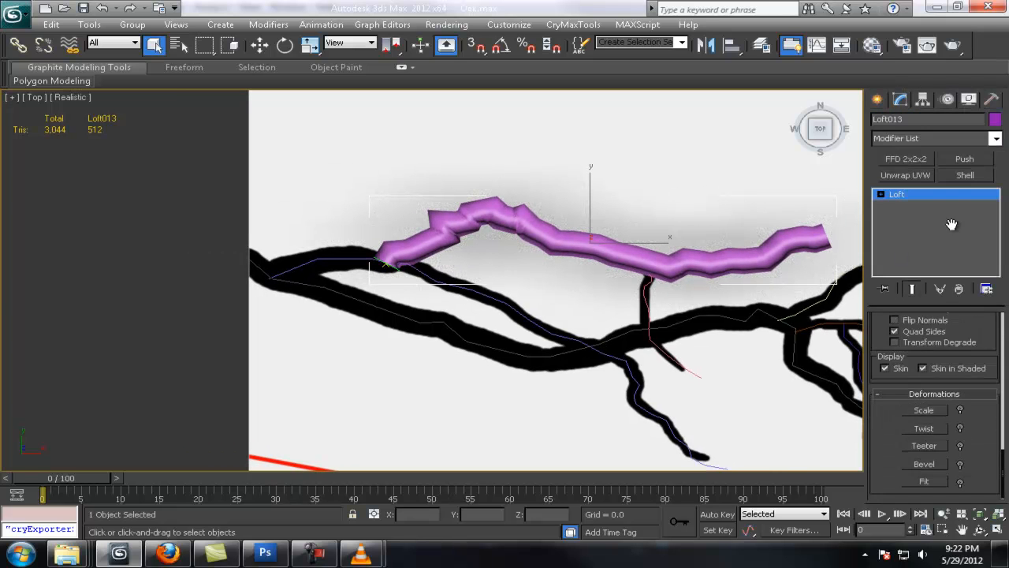
pyautogui.click(924, 410)
pyautogui.moveTo(50, 158); pyautogui.dragTo(51, 167)
pyautogui.moveTo(235, 97); pyautogui.dragTo(455, 327)
pyautogui.moveTo(652, 387); pyautogui.dragTo(652, 408)
pyautogui.click(672, 325)
# Loft the circle along the line that leaves the branch base and crosses the main branch downward.
pyautogui.moveTo(348, 264); pyautogui.dragTo(444, 274, button='middle')
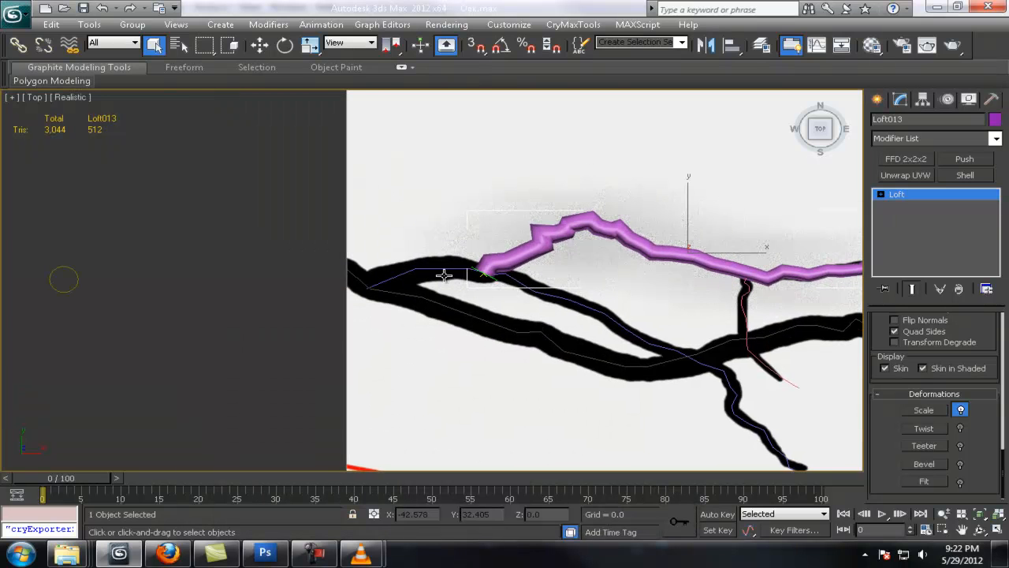
pyautogui.click(444, 272)
pyautogui.moveTo(479, 325); pyautogui.dragTo(510, 315, button='middle')
pyautogui.click(877, 99)
pyautogui.click(906, 249)
pyautogui.click(966, 338)
pyautogui.click(92, 258)
# Taper the crossing side branch's loft with a Scale deformation down to about 32 at its tip.
pyautogui.moveTo(762, 355); pyautogui.dragTo(597, 285, button='middle')
pyautogui.moveTo(681, 304); pyautogui.dragTo(704, 327, button='middle')
pyautogui.click(900, 100)
pyautogui.moveTo(979, 340); pyautogui.dragTo(974, 479)
pyautogui.moveTo(970, 403); pyautogui.dragTo(969, 193)
pyautogui.click(958, 407)
pyautogui.click(920, 406)
pyautogui.click(924, 410)
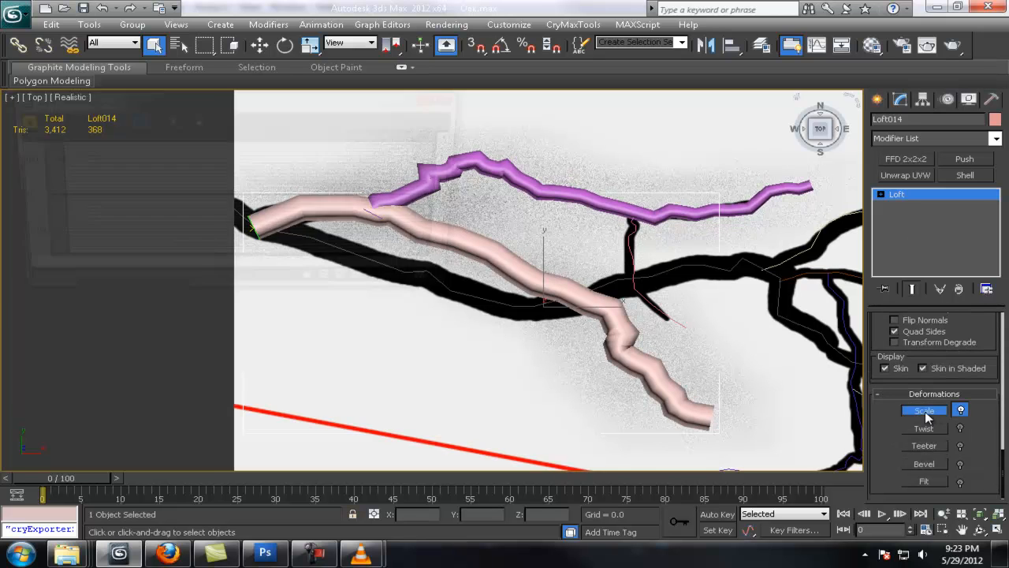
pyautogui.moveTo(129, 102); pyautogui.dragTo(335, 304)
pyautogui.moveTo(410, 301); pyautogui.dragTo(299, 205)
pyautogui.moveTo(532, 266); pyautogui.dragTo(532, 295)
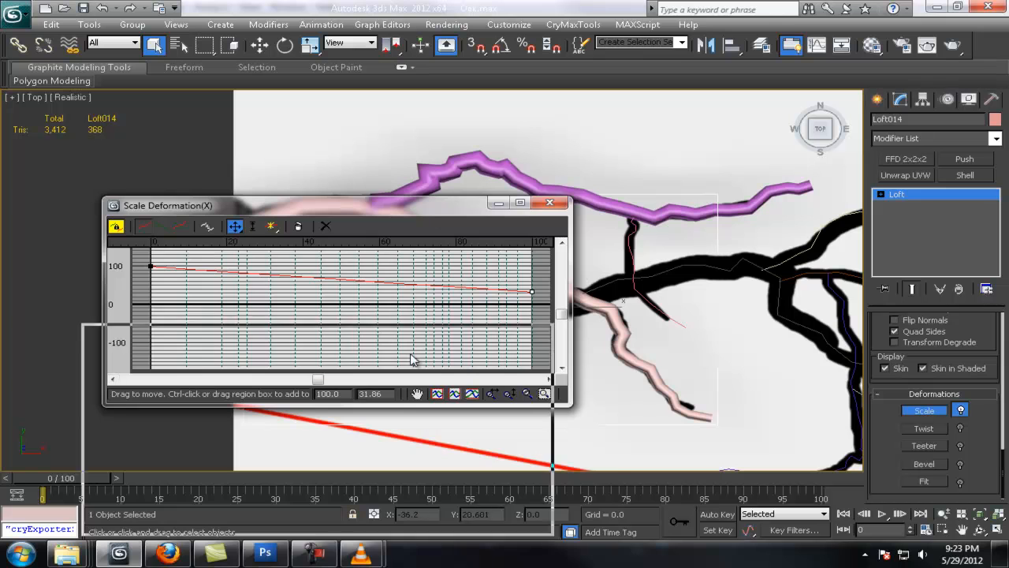
pyautogui.moveTo(445, 217); pyautogui.dragTo(378, 260)
pyautogui.click(483, 248)
# Select the spline traced along the long main branch.
pyautogui.click(376, 261)
pyautogui.press('z')
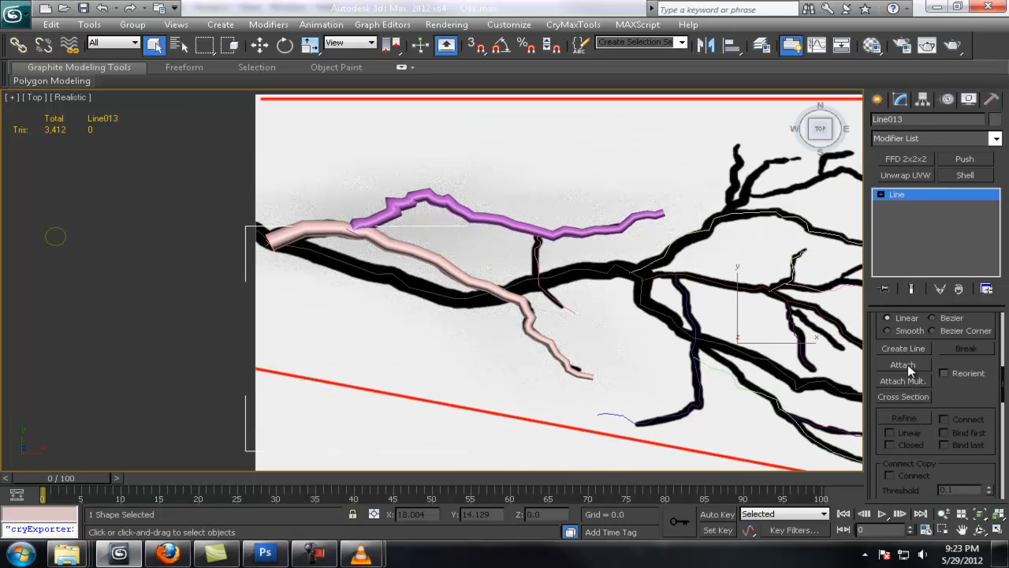
pyautogui.scroll(2, 965, 406)
pyautogui.click(877, 100)
pyautogui.click(907, 248)
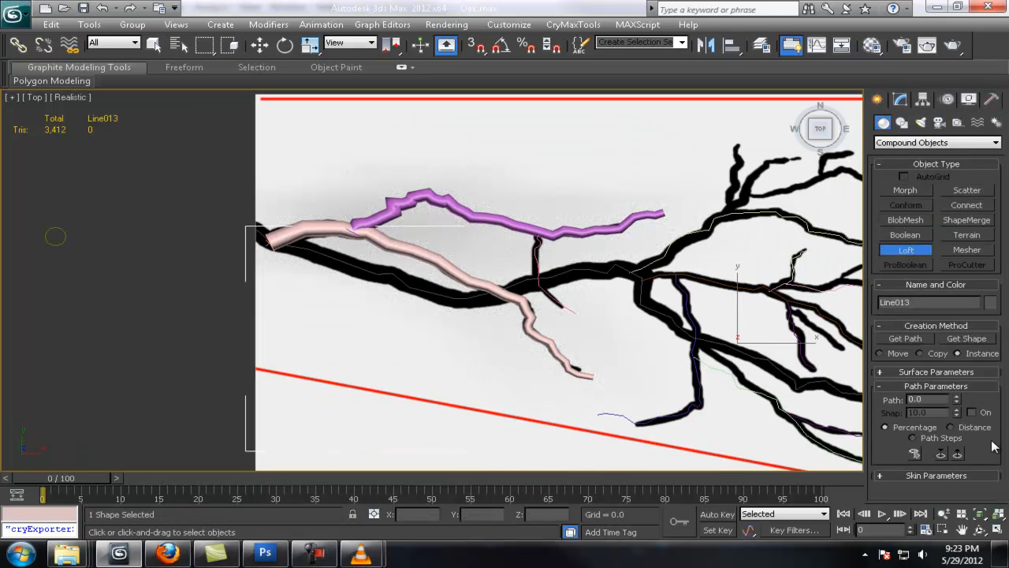
pyautogui.scroll(-5, 896, 339)
pyautogui.moveTo(977, 466); pyautogui.dragTo(947, 436)
pyautogui.click(887, 366)
pyautogui.click(947, 366)
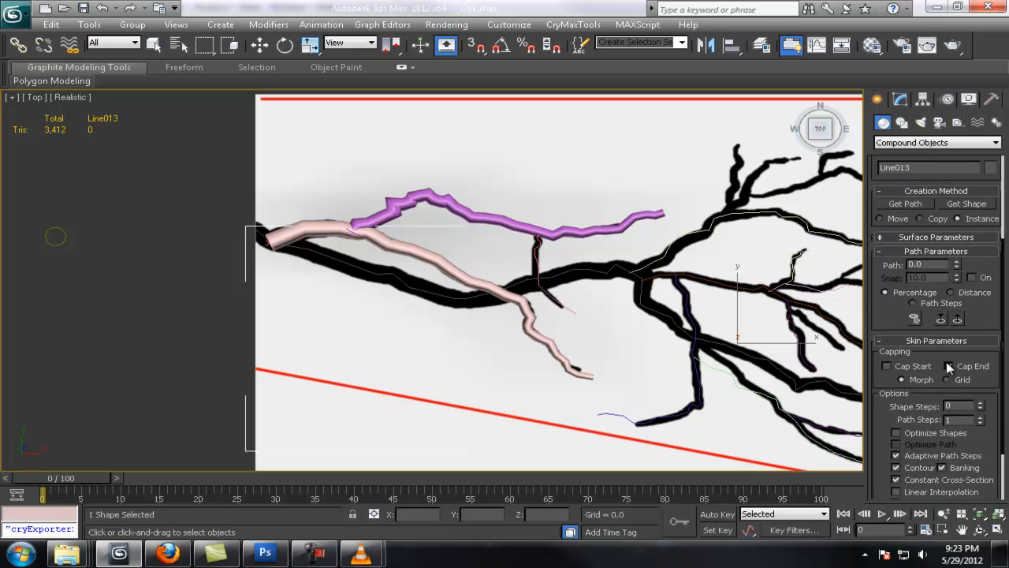
pyautogui.click(901, 99)
pyautogui.click(877, 99)
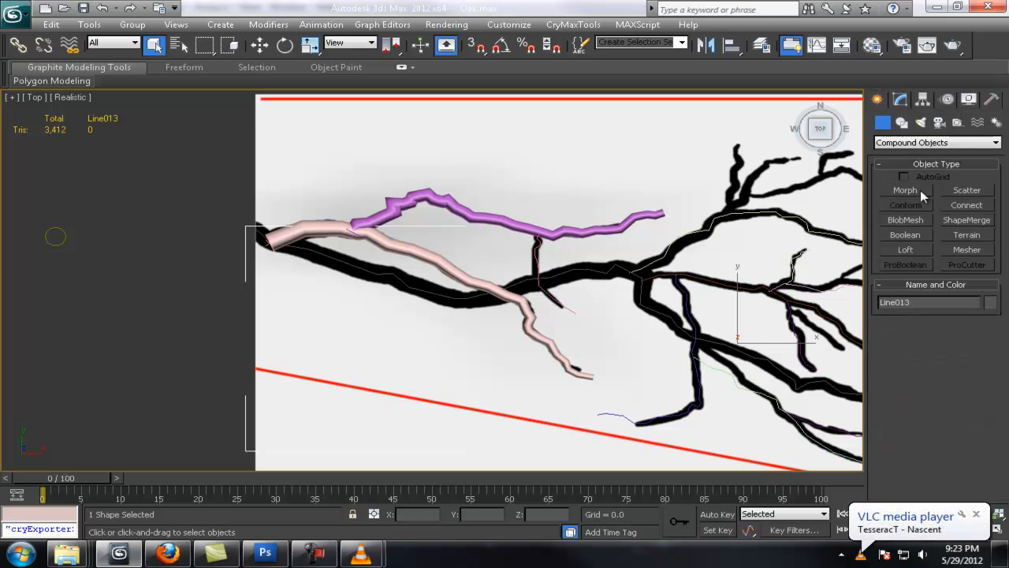
# Loft the circle profile along the main branch's spline.
pyautogui.click(906, 250)
pyautogui.click(967, 338)
pyautogui.click(64, 231)
# Remove the main branch loft's caps and taper it with a Scale deformation from slightly above 100 to about 37 at the tip.
pyautogui.moveTo(602, 298); pyautogui.dragTo(444, 242, button='middle')
pyautogui.click(900, 100)
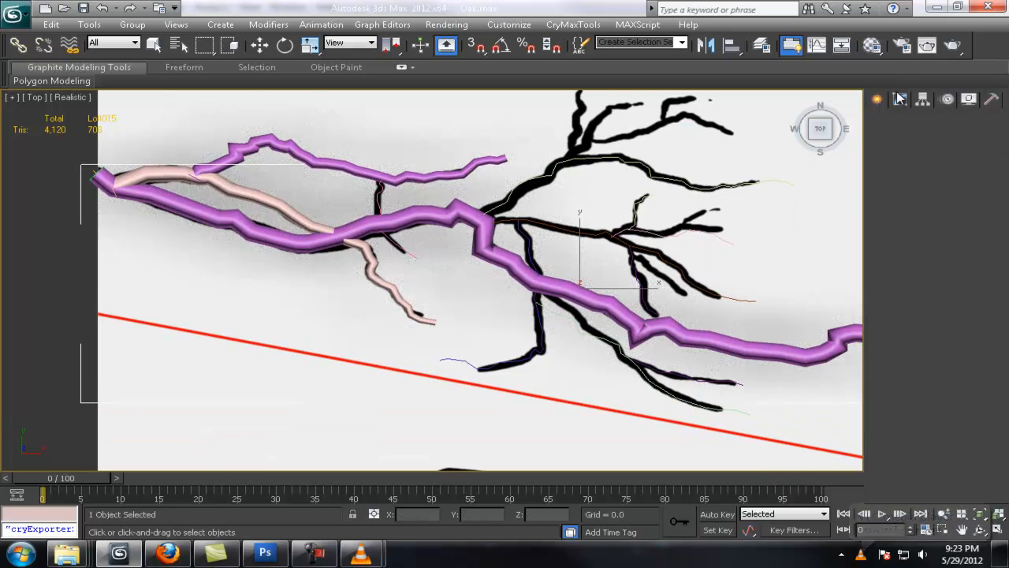
pyautogui.scroll(4, 896, 397)
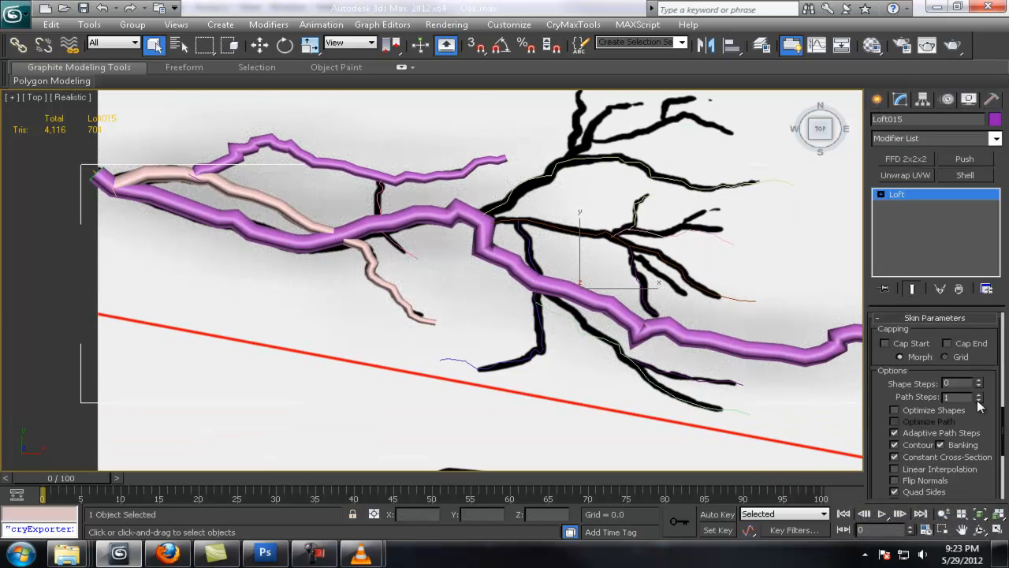
pyautogui.scroll(-5, 979, 405)
pyautogui.click(924, 417)
pyautogui.moveTo(118, 97); pyautogui.dragTo(479, 358)
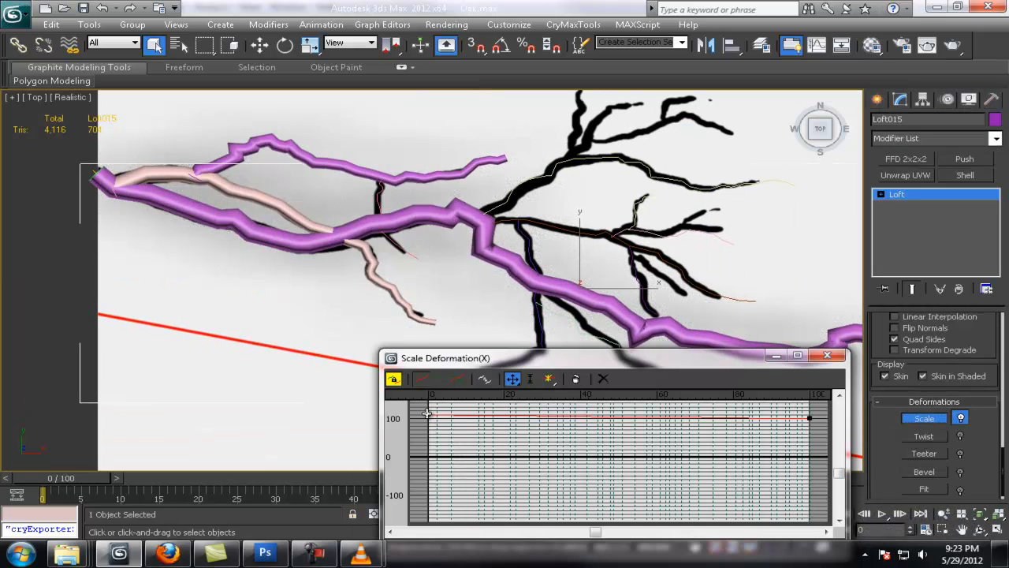
pyautogui.moveTo(558, 359); pyautogui.dragTo(395, 315)
pyautogui.moveTo(647, 385); pyautogui.dragTo(645, 398)
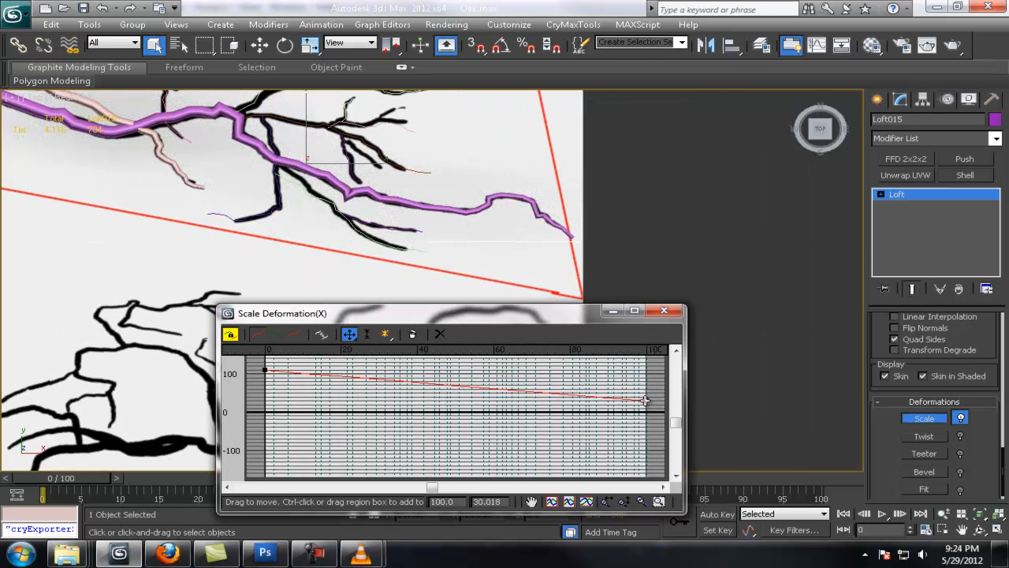
pyautogui.moveTo(540, 313); pyautogui.dragTo(291, 226)
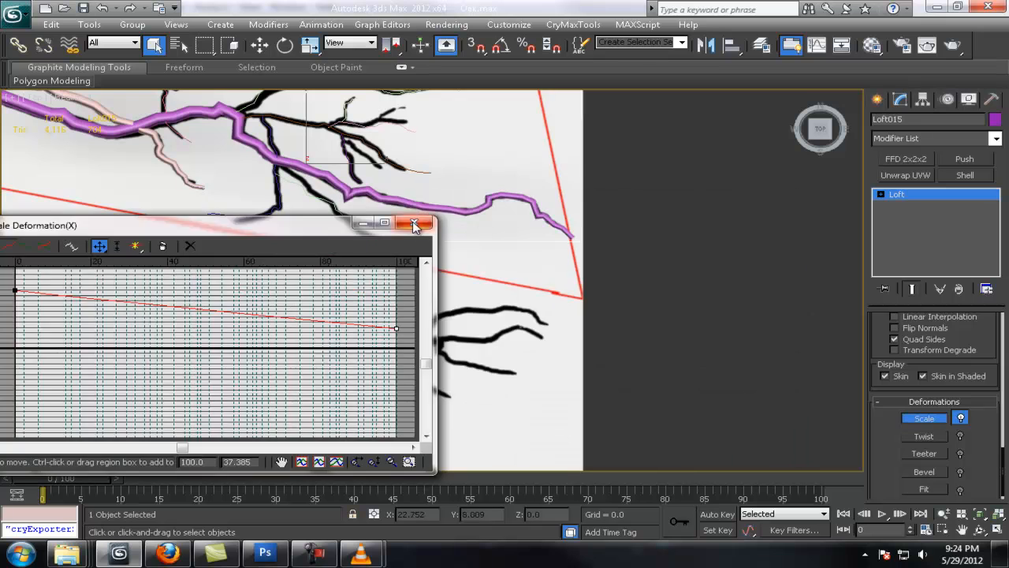
pyautogui.click(414, 225)
# Loft the circle profile along the traced line of the upper-right side branch.
pyautogui.scroll(-2, 408, 219)
pyautogui.moveTo(407, 215); pyautogui.dragTo(644, 362, button='middle')
pyautogui.scroll(2, 644, 363)
pyautogui.click(670, 258)
pyautogui.moveTo(670, 260); pyautogui.dragTo(772, 232, button='middle')
pyautogui.scroll(-4, 961, 406)
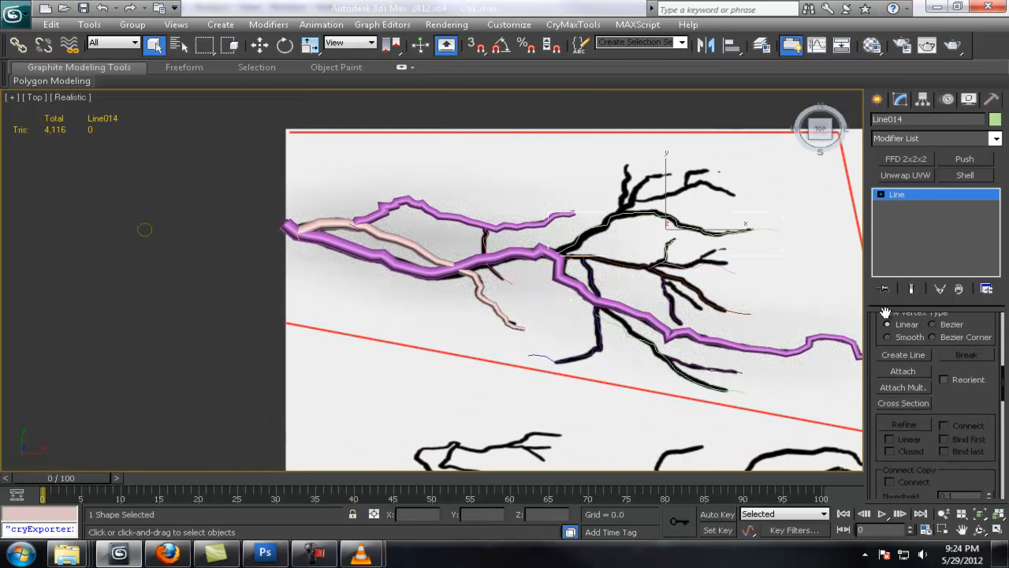
pyautogui.click(877, 99)
pyautogui.click(905, 249)
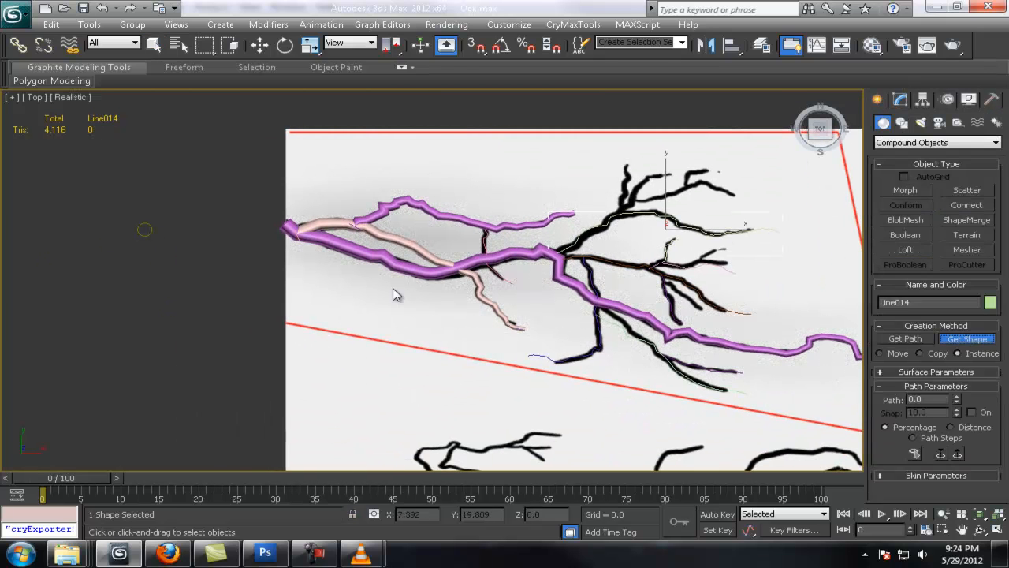
pyautogui.click(148, 224)
# Taper the upper-right side branch's loft with a Scale deformation down to about 12 at its tip.
pyautogui.moveTo(379, 222); pyautogui.dragTo(187, 230, button='middle')
pyautogui.click(900, 99)
pyautogui.moveTo(975, 361); pyautogui.dragTo(975, 384)
pyautogui.click(924, 426)
pyautogui.moveTo(506, 380); pyautogui.dragTo(501, 400)
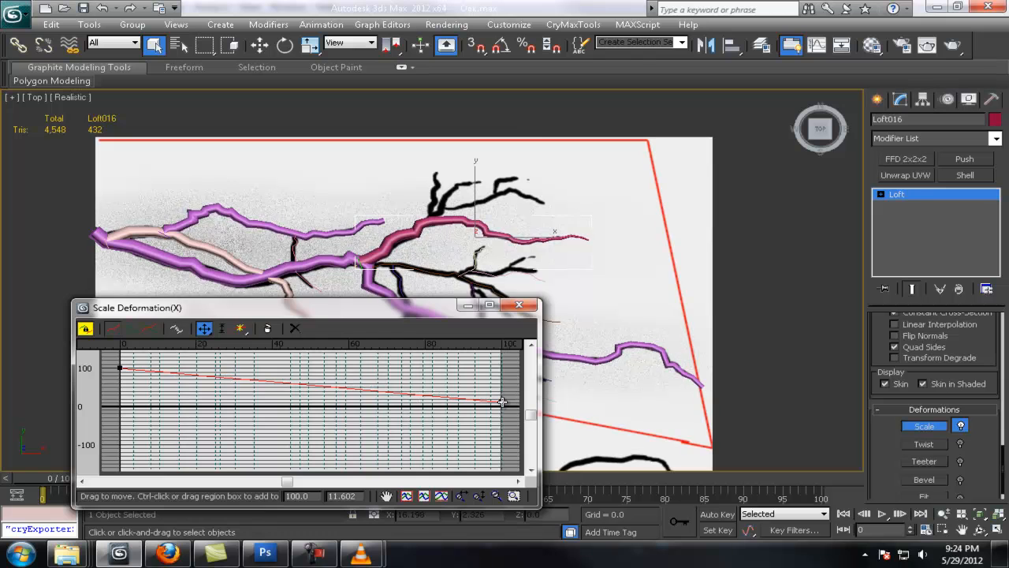
pyautogui.click(523, 309)
# Loft the circle profile along the traced line of the middle side branch.
pyautogui.scroll(4, 456, 217)
pyautogui.click(457, 217)
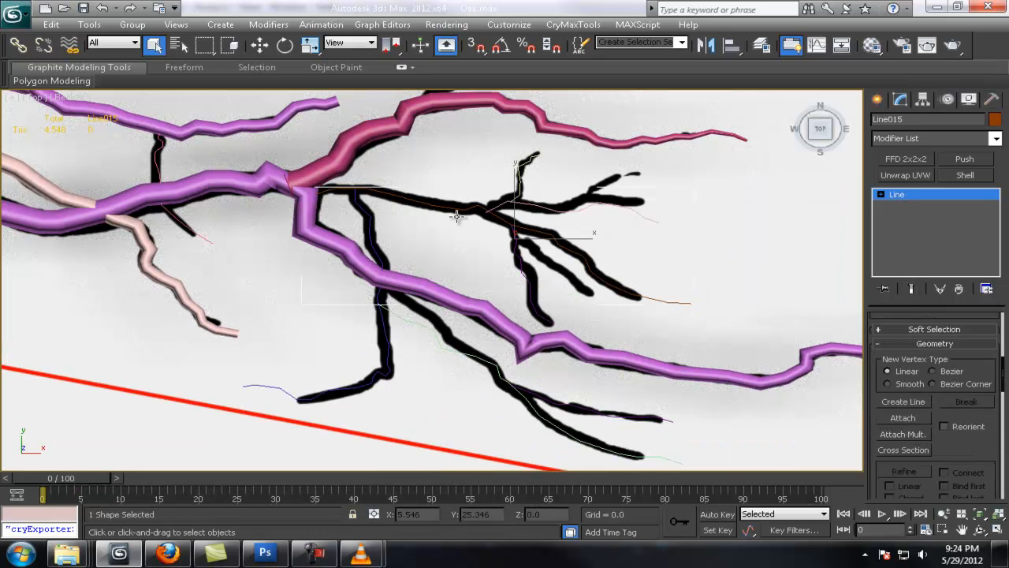
pyautogui.moveTo(993, 372); pyautogui.dragTo(985, 536)
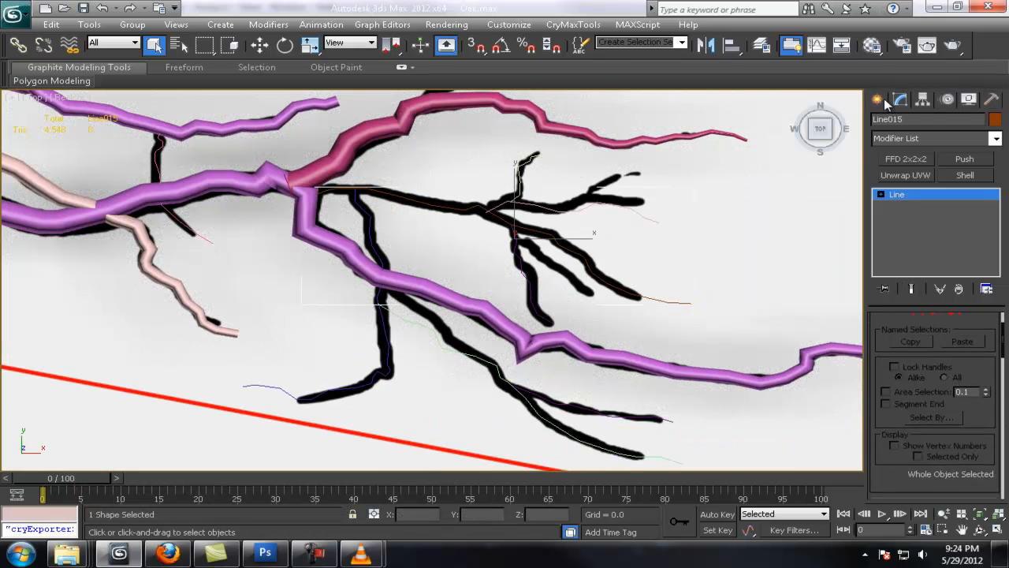
pyautogui.click(879, 101)
pyautogui.click(905, 249)
pyautogui.scroll(-2, 247, 206)
pyautogui.moveTo(248, 207); pyautogui.dragTo(174, 221, button='middle')
pyautogui.click(207, 275)
# Loft the circle profile along the upper fork of the middle side branch.
pyautogui.moveTo(529, 257); pyautogui.dragTo(590, 267, button='middle')
pyautogui.click(590, 263)
pyautogui.click(905, 249)
pyautogui.scroll(-4, 661, 281)
pyautogui.click(216, 244)
# Loft the circle along the short upright twig, the short twig crossing the main branch, and the two lower side branches.
pyautogui.rightClick(549, 228)
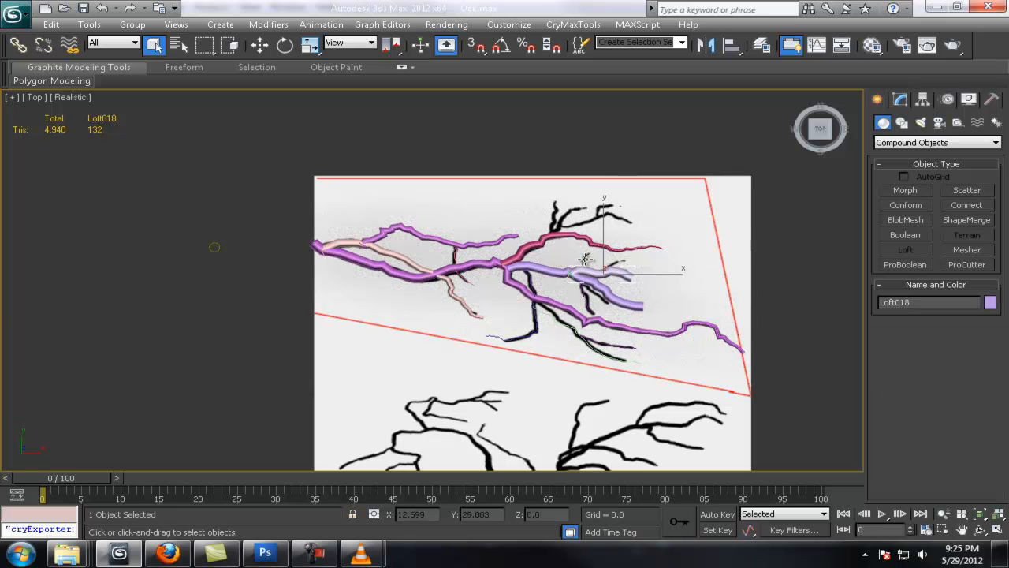
pyautogui.click(967, 338)
pyautogui.click(214, 242)
pyautogui.rightClick(425, 270)
pyautogui.click(467, 282)
pyautogui.click(905, 250)
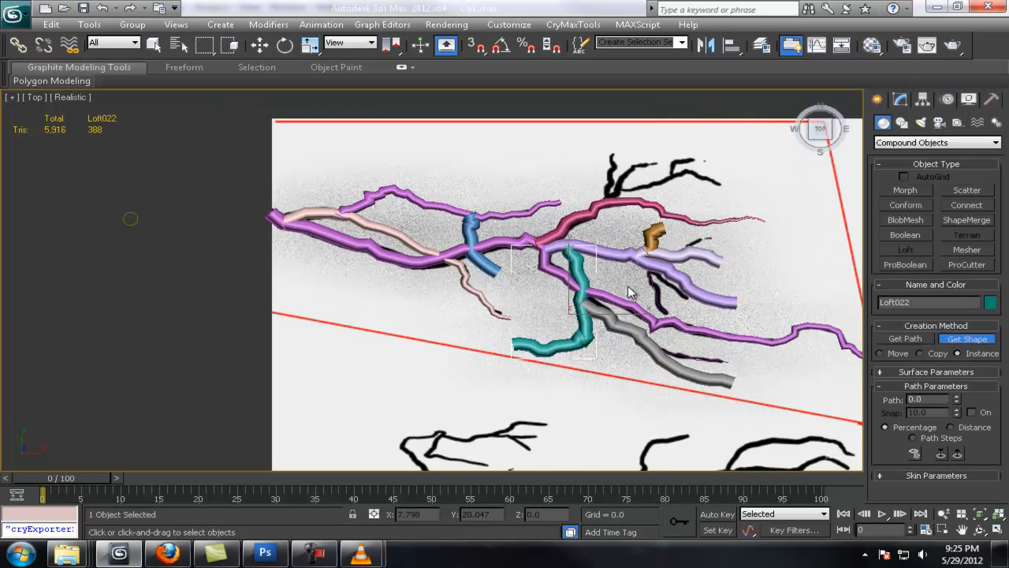
# Taper the middle side branch's loft with a Scale deformation down to about 21 at its tip.
pyautogui.scroll(3, 501, 331)
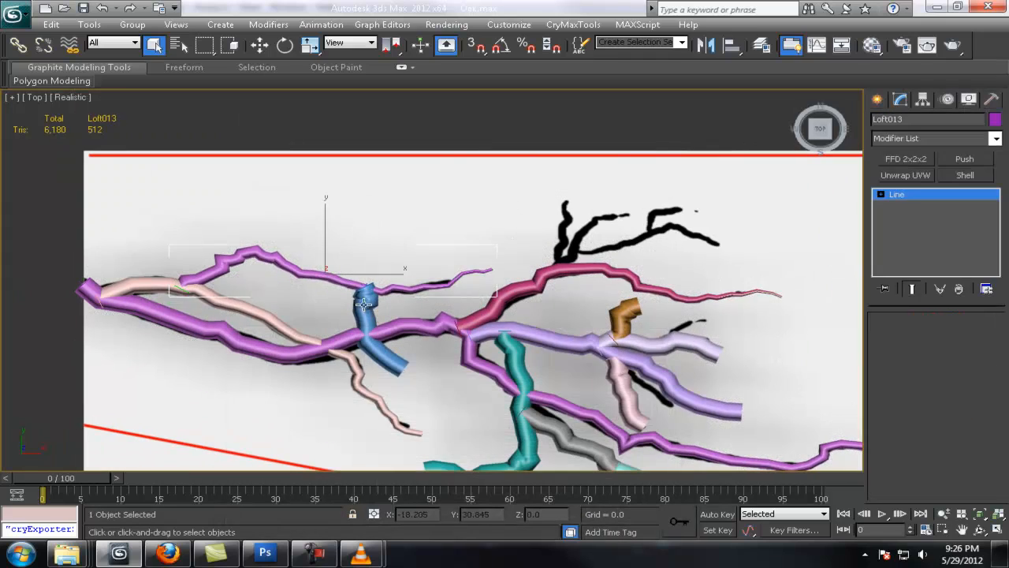
pyautogui.scroll(-5, 938, 410)
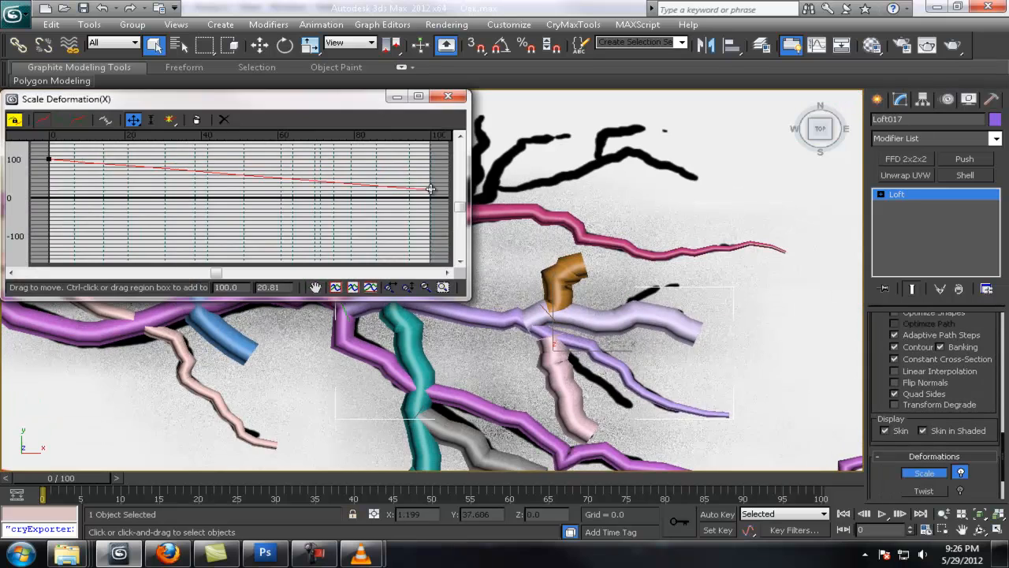
pyautogui.scroll(-5, 946, 442)
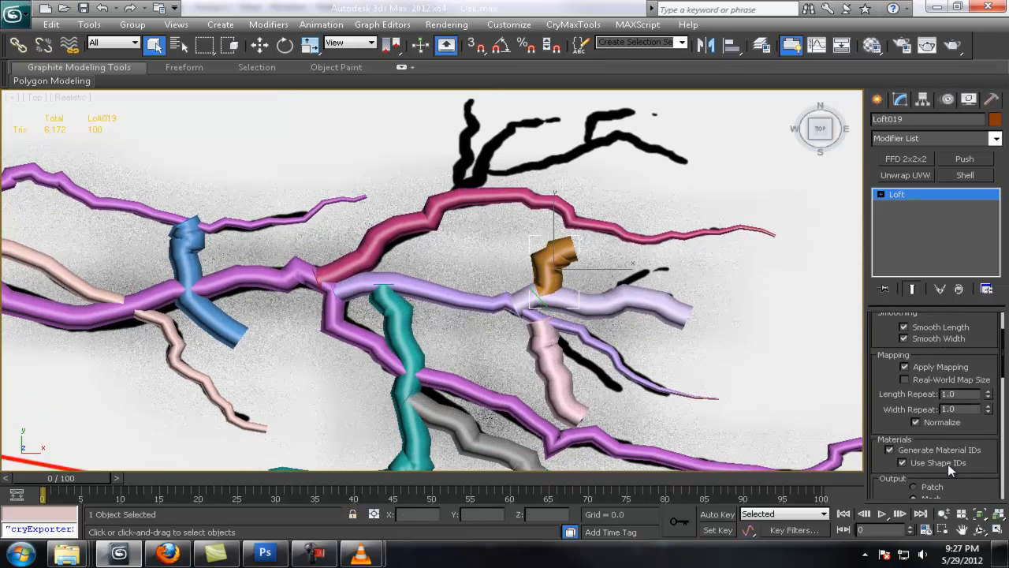
# Taper the middle branch's short downward twig and the twig crossing the main branch, narrowing the crossing twig to about 8 at its tip.
pyautogui.click(924, 469)
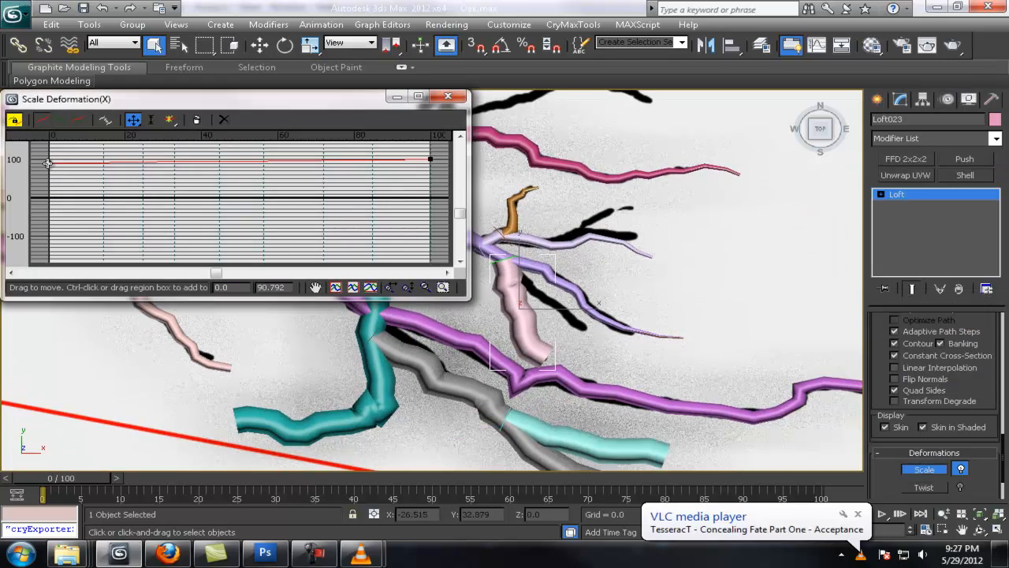
pyautogui.moveTo(47, 163); pyautogui.dragTo(48, 172)
pyautogui.moveTo(429, 158); pyautogui.dragTo(429, 193)
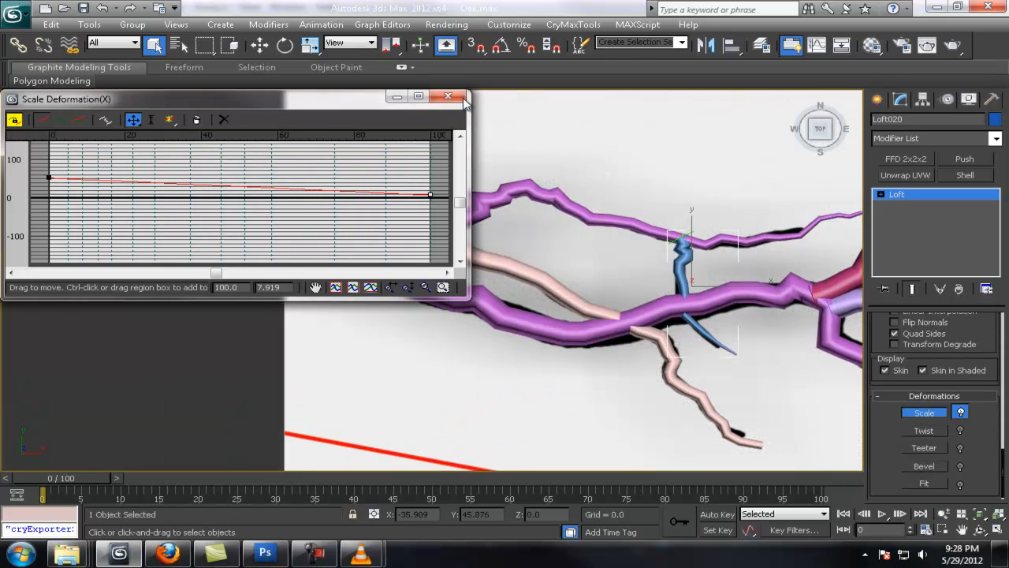
pyautogui.click(448, 97)
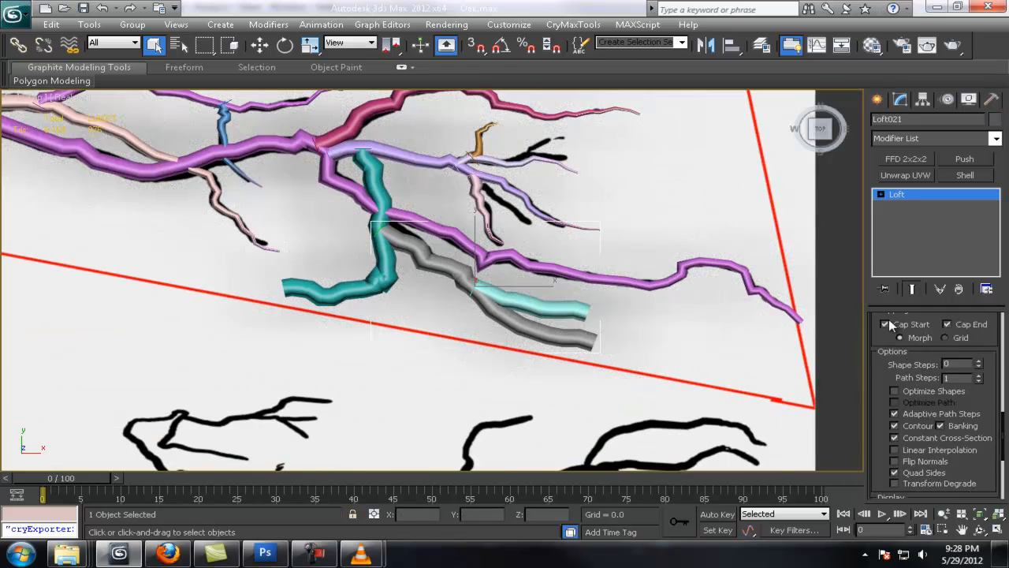
# Slim the gray lower-right side branch's loft with a Scale deformation.
pyautogui.scroll(3, 889, 323)
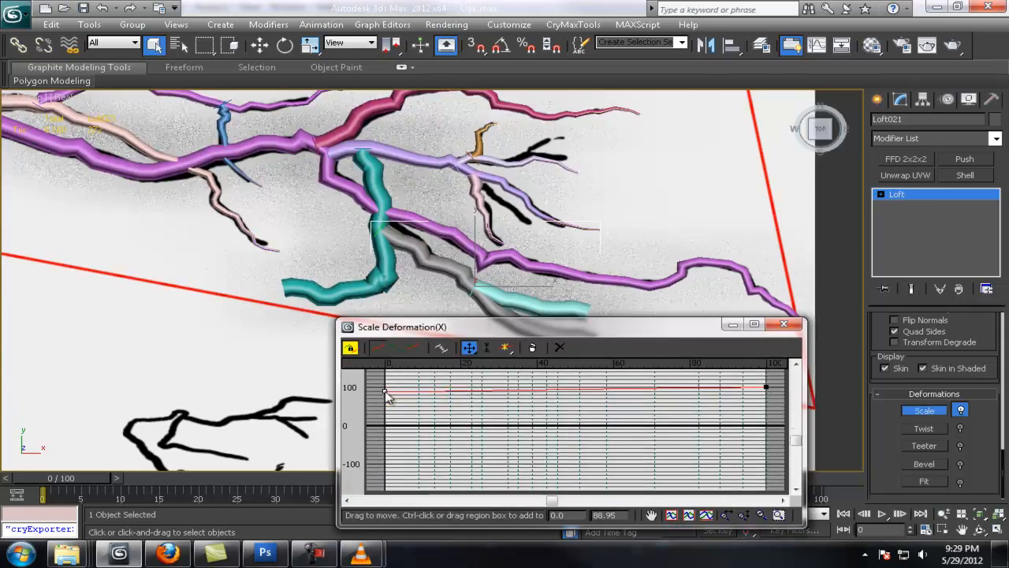
pyautogui.moveTo(406, 323); pyautogui.dragTo(192, 389)
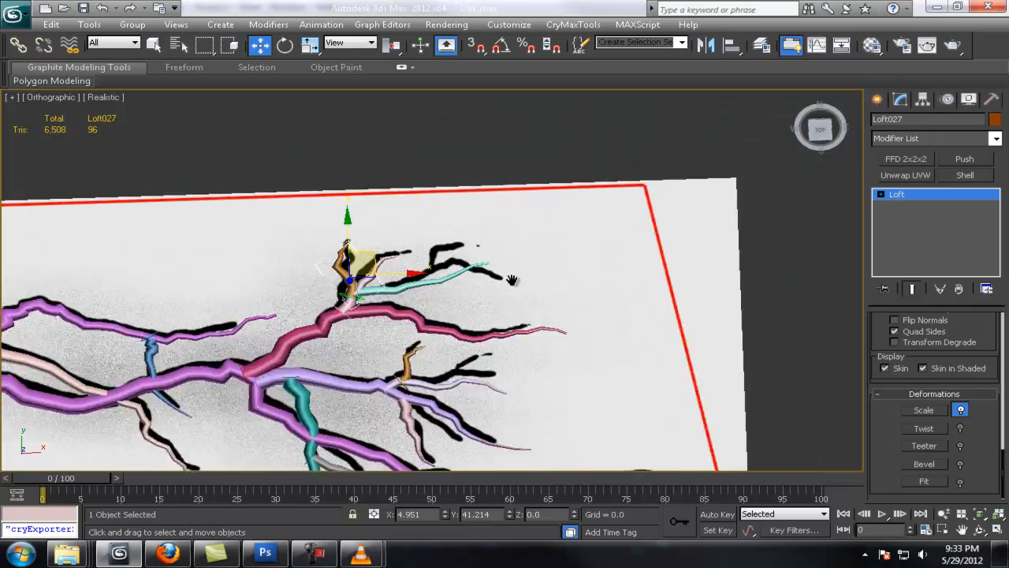
pyautogui.moveTo(512, 280); pyautogui.dragTo(460, 244, button='middle')
pyautogui.scroll(5, 459, 243)
pyautogui.scroll(-8, 525, 297)
pyautogui.scroll(3, 531, 293)
pyautogui.scroll(-5, 623, 302)
pyautogui.scroll(6, 599, 300)
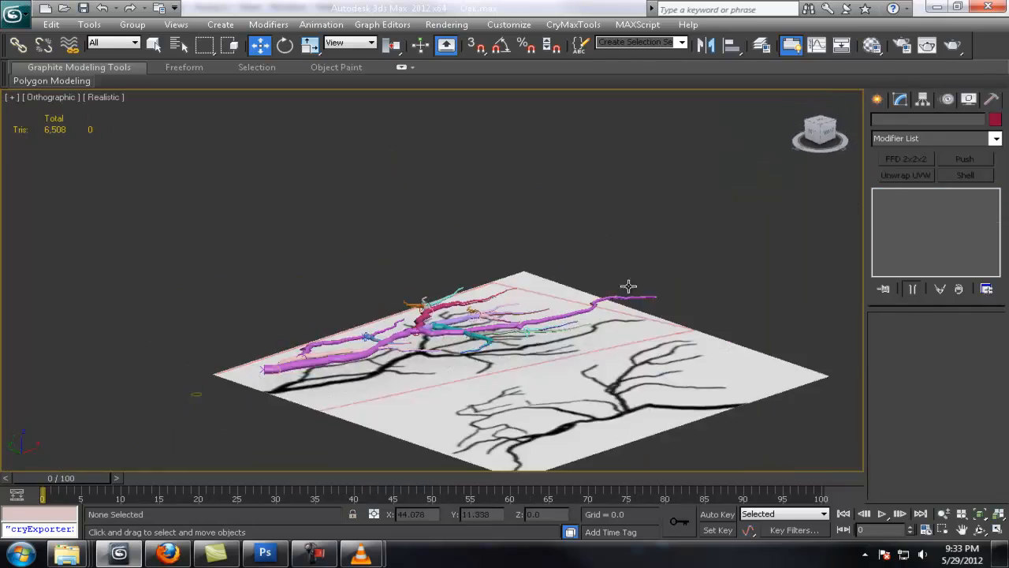
# Select the branch path splines Line013 to Line024 by name and raise them well above the lofted branches.
pyautogui.click(179, 45)
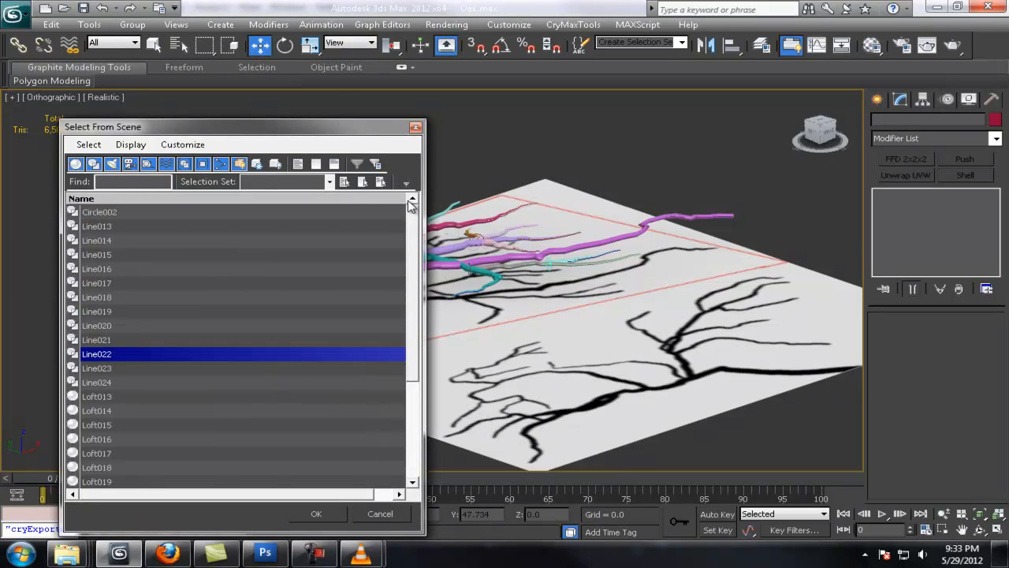
pyautogui.scroll(-1, 131, 339)
pyautogui.keyDown('shift'); pyautogui.click(104, 337); pyautogui.keyUp('shift')
pyautogui.click(319, 510)
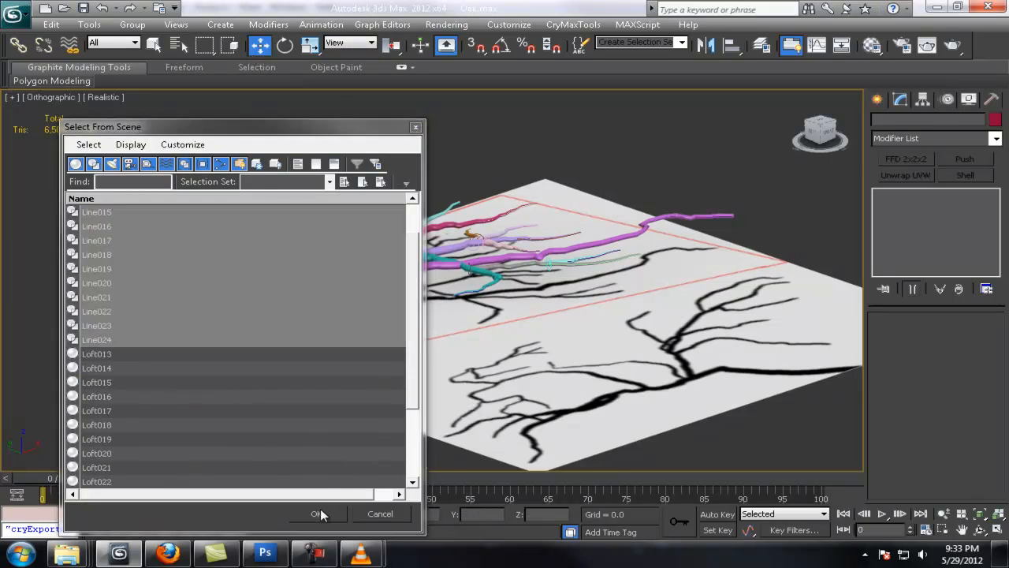
pyautogui.keyDown('alt'); pyautogui.moveTo(441, 246); pyautogui.dragTo(445, 231, button='middle'); pyautogui.keyUp('alt')
pyautogui.moveTo(445, 231); pyautogui.dragTo(428, 150)
pyautogui.moveTo(432, 253)
pyautogui.keyDown('alt'); pyautogui.mouseDown(button='middle')
pyautogui.moveTo(436, 268)
pyautogui.moveTo(449, 252)
pyautogui.moveTo(442, 260)
pyautogui.mouseUp(button='middle'); pyautogui.keyUp('alt')
pyautogui.moveTo(434, 178); pyautogui.dragTo(433, 111)
pyautogui.keyDown('alt'); pyautogui.moveTo(473, 256); pyautogui.dragTo(482, 251, button='middle'); pyautogui.keyUp('alt')
# Open the vertices of the side-branch spline Line015 and lower its tip vertex to a height of about 23.3.
pyautogui.scroll(-3, 490, 261)
pyautogui.click(491, 262)
pyautogui.scroll(5, 490, 262)
pyautogui.click(505, 229)
pyautogui.press('1')
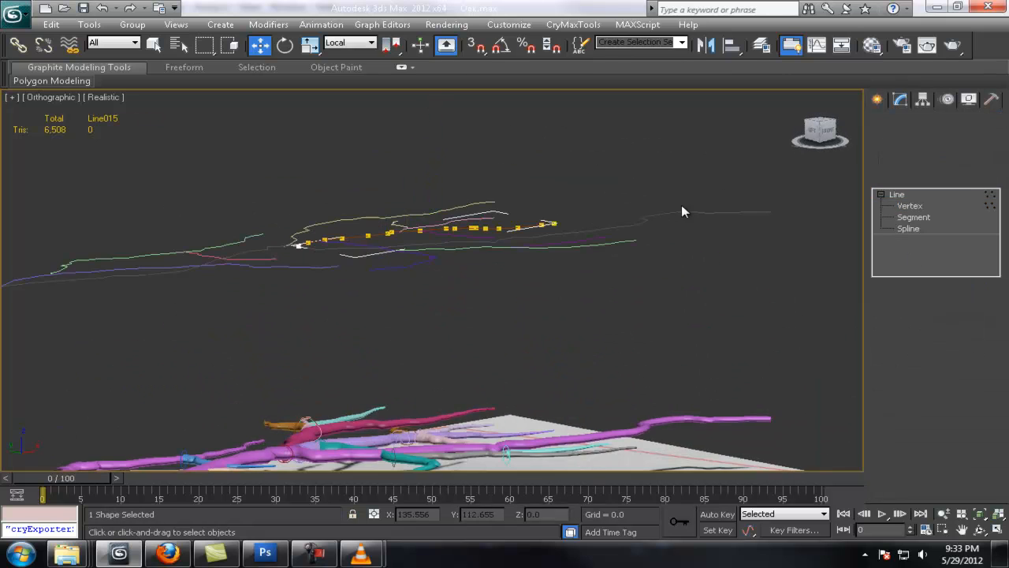
pyautogui.click(554, 223)
pyautogui.moveTo(552, 186); pyautogui.dragTo(552, 216)
pyautogui.keyDown('alt'); pyautogui.moveTo(551, 225); pyautogui.dragTo(559, 266, button='middle'); pyautogui.keyUp('alt')
pyautogui.scroll(-4, 559, 266)
pyautogui.scroll(2, 570, 394)
pyautogui.moveTo(572, 453); pyautogui.dragTo(905, 393, button='middle')
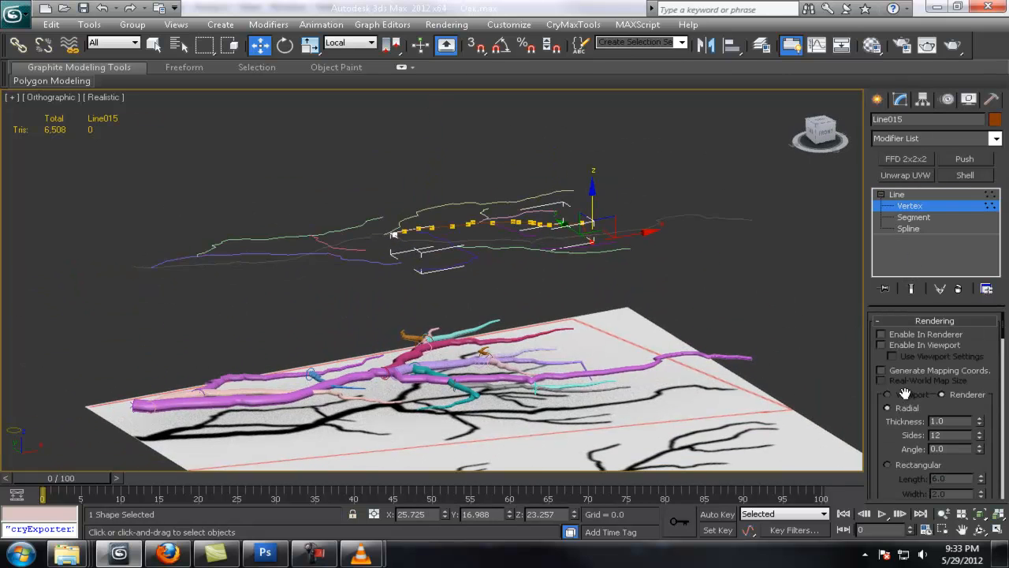
# Switch the viewport to perspective and lower the next few vertices near Line015's tip.
pyautogui.scroll(-1, 924, 442)
pyautogui.press('p')
pyautogui.keyDown('alt'); pyautogui.moveTo(562, 303); pyautogui.dragTo(536, 277, button='middle'); pyautogui.keyUp('alt')
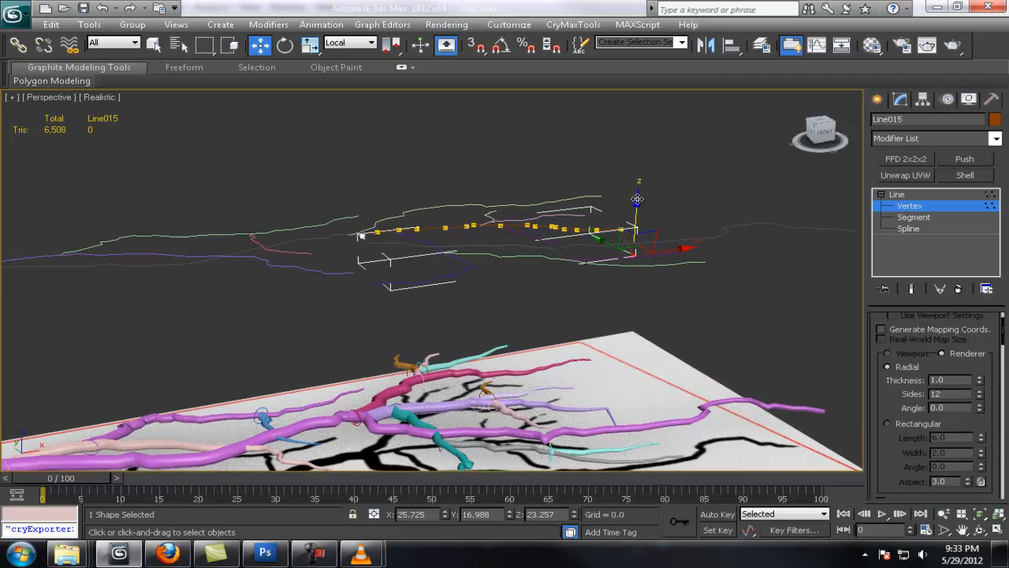
pyautogui.moveTo(635, 202); pyautogui.dragTo(635, 228)
pyautogui.keyDown('alt'); pyautogui.moveTo(634, 228); pyautogui.dragTo(616, 237, button='middle'); pyautogui.keyUp('alt')
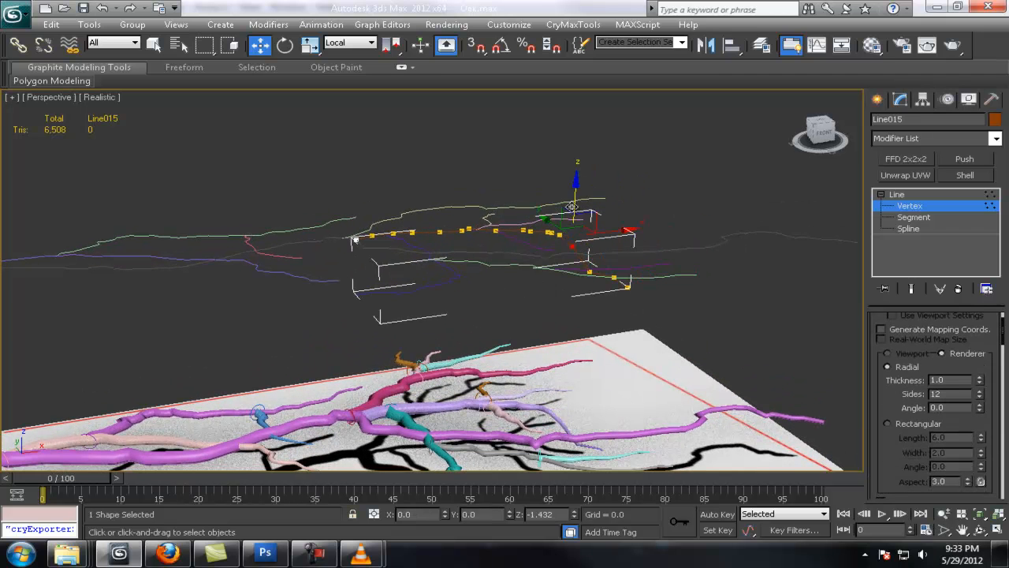
pyautogui.moveTo(559, 196); pyautogui.dragTo(558, 222)
pyautogui.scroll(4, 555, 228)
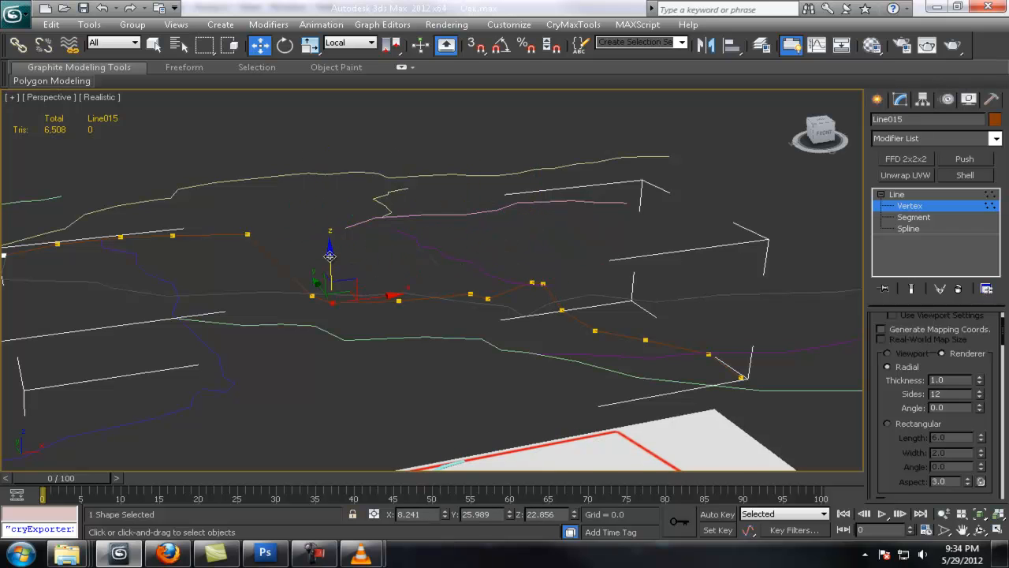
# Lower Line015's remaining vertices back towards its base so the side branch slopes down from the main branch.
pyautogui.moveTo(247, 236); pyautogui.dragTo(408, 264, button='middle')
pyautogui.moveTo(354, 246); pyautogui.dragTo(269, 283)
pyautogui.scroll(-3, 313, 299)
pyautogui.keyDown('alt'); pyautogui.moveTo(314, 299); pyautogui.dragTo(307, 259, button='middle'); pyautogui.keyUp('alt')
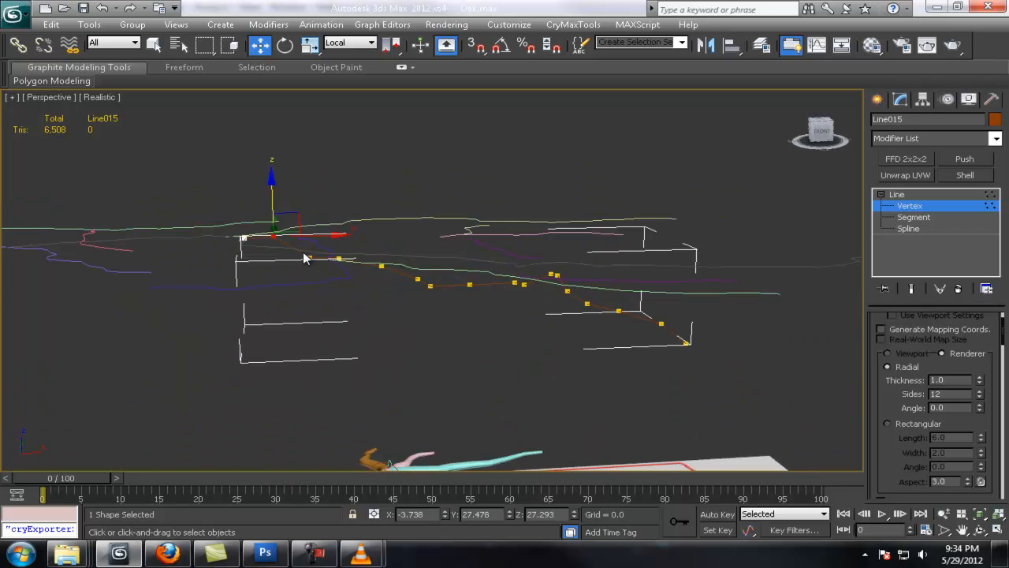
pyautogui.moveTo(308, 257); pyautogui.dragTo(349, 235)
pyautogui.scroll(-5, 350, 236)
pyautogui.scroll(5, 519, 264)
pyautogui.keyDown('alt'); pyautogui.moveTo(350, 236); pyautogui.dragTo(457, 257, button='middle'); pyautogui.keyUp('alt')
# Lower the base-side vertices of the twig spline Line016 so it follows the lowered side branch.
pyautogui.press('q')
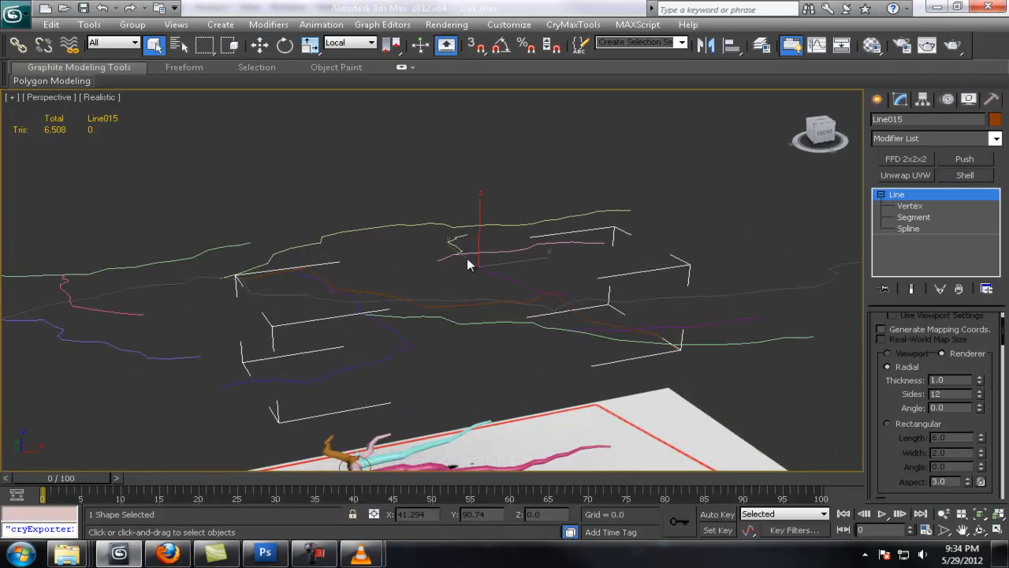
pyautogui.click(881, 195)
pyautogui.click(908, 206)
pyautogui.keyDown('alt'); pyautogui.moveTo(631, 272); pyautogui.dragTo(498, 283, button='middle'); pyautogui.keyUp('alt')
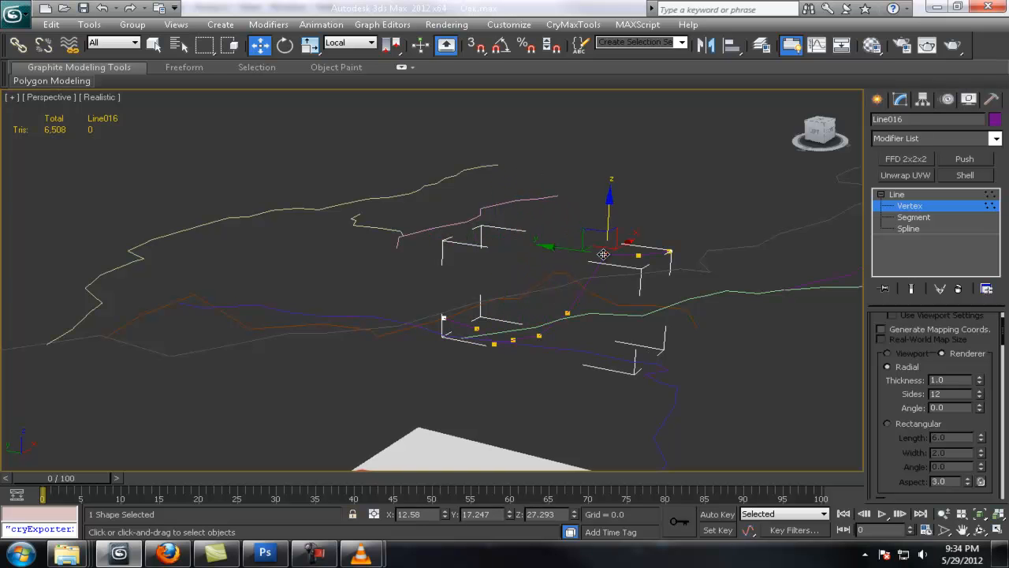
pyautogui.keyDown('alt'); pyautogui.moveTo(671, 319); pyautogui.dragTo(610, 242, button='middle'); pyautogui.keyUp('alt')
pyautogui.press('q')
# Open the vertices of the main-branch spline Line013 and raise the group at its tip to about 36.
pyautogui.click(673, 231)
pyautogui.keyDown('alt'); pyautogui.moveTo(672, 230); pyautogui.dragTo(520, 225, button='middle'); pyautogui.keyUp('alt')
pyautogui.scroll(-3, 521, 224)
pyautogui.moveTo(520, 225); pyautogui.dragTo(533, 295, button='middle')
pyautogui.click(534, 297)
pyautogui.press('1')
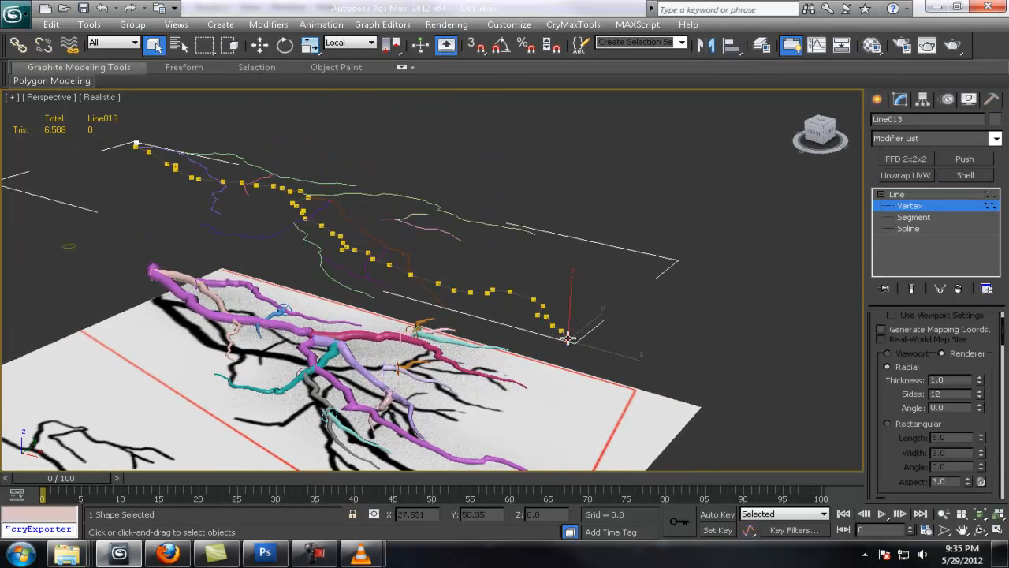
pyautogui.press('w')
pyautogui.keyDown('alt'); pyautogui.moveTo(567, 337); pyautogui.dragTo(606, 313, button='middle'); pyautogui.keyUp('alt')
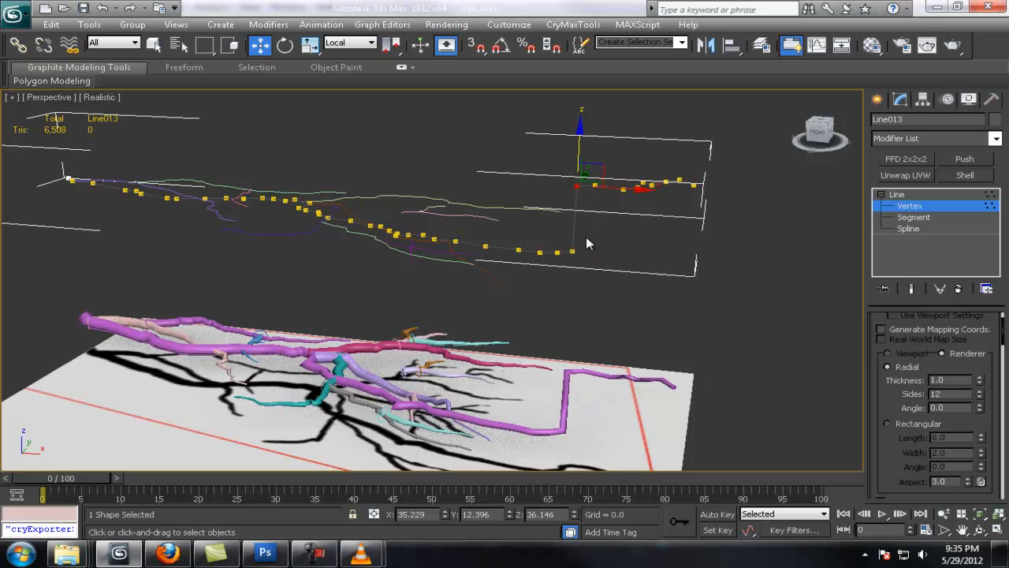
# Turn on soft selection with a falloff of 20 and arch the middle of the main-branch spline up to about 34.
pyautogui.scroll(-10, 935, 394)
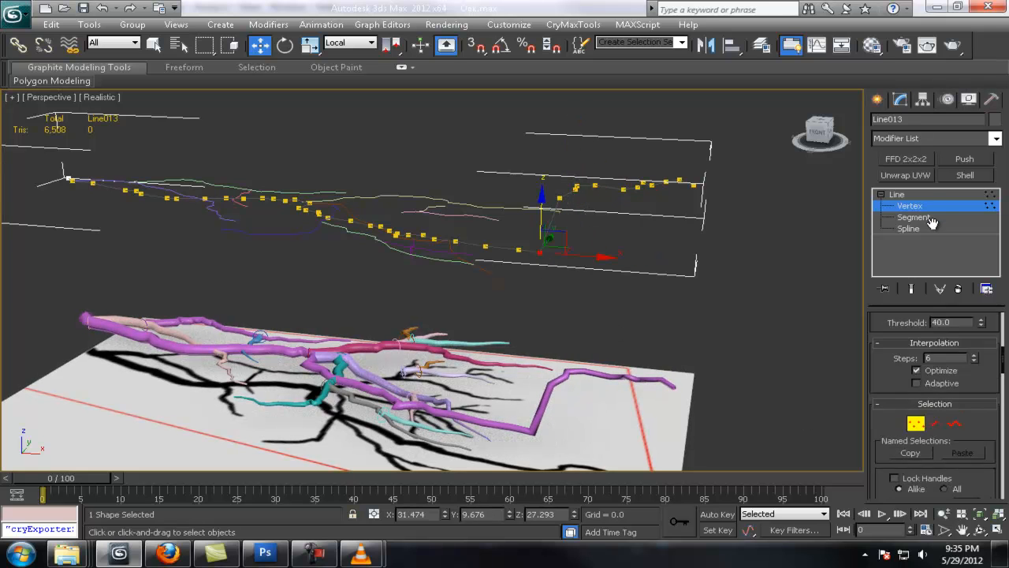
pyautogui.click(881, 348)
pyautogui.moveTo(542, 197); pyautogui.dragTo(543, 132)
pyautogui.click(543, 196)
pyautogui.click(563, 145)
pyautogui.moveTo(564, 99); pyautogui.dragTo(565, 117)
pyautogui.moveTo(295, 214); pyautogui.dragTo(374, 259, button='middle')
pyautogui.moveTo(358, 186); pyautogui.dragTo(358, 158)
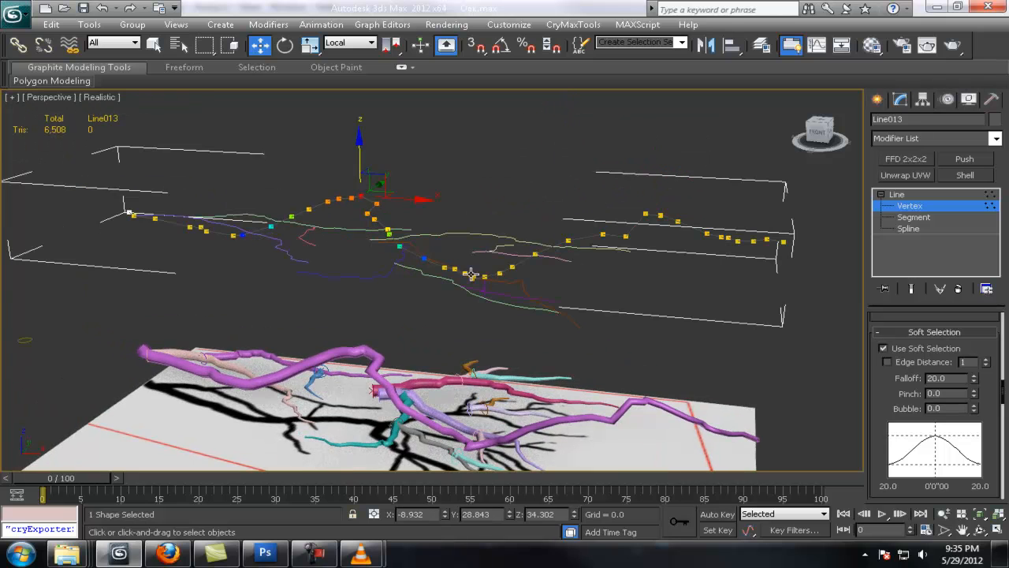
# Raise the base of the side-branch spline Line022 with soft selection to meet the arched main branch.
pyautogui.keyDown('alt'); pyautogui.moveTo(484, 185); pyautogui.dragTo(489, 241, button='middle'); pyautogui.keyUp('alt')
pyautogui.click(892, 194)
pyautogui.click(512, 305)
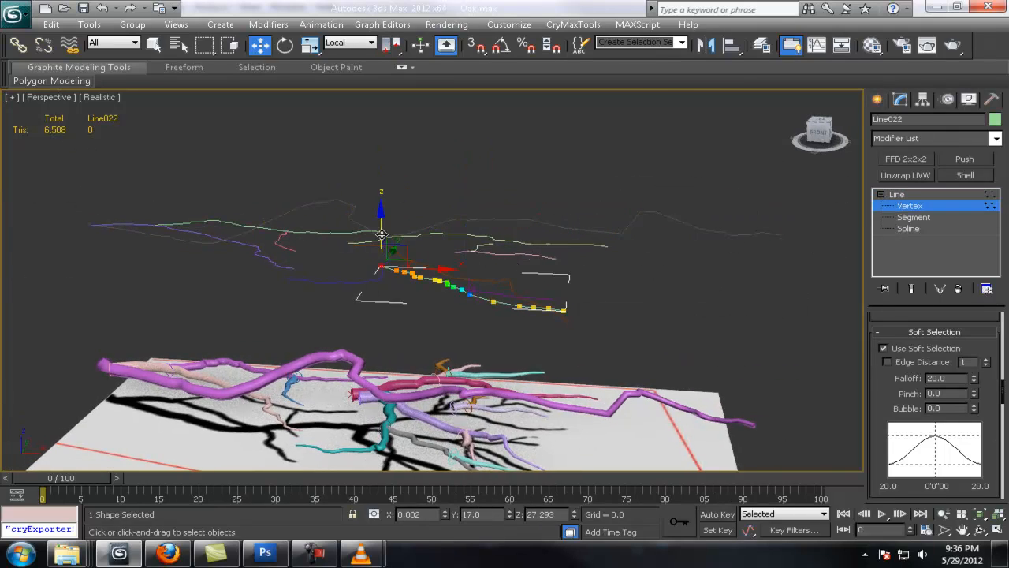
pyautogui.scroll(3, 386, 215)
pyautogui.keyDown('alt'); pyautogui.moveTo(386, 215); pyautogui.dragTo(466, 260, button='middle'); pyautogui.keyUp('alt')
# Raise the base of the side-branch spline Line021 with soft selection towards the arched main branch.
pyautogui.click(895, 196)
pyautogui.click(472, 250)
pyautogui.click(880, 195)
pyautogui.click(908, 206)
pyautogui.click(367, 234)
pyautogui.press('w')
pyautogui.moveTo(366, 203); pyautogui.dragTo(365, 156)
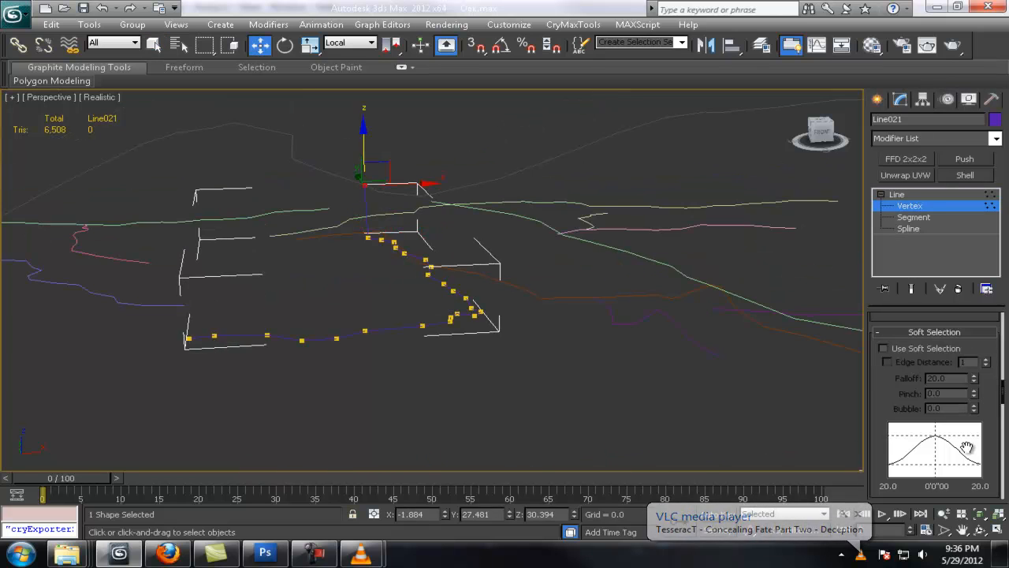
pyautogui.hotkey('ctrl', 'z')
pyautogui.click(883, 349)
pyautogui.keyDown('alt'); pyautogui.moveTo(572, 387); pyautogui.dragTo(650, 398, button='middle'); pyautogui.keyUp('alt')
pyautogui.moveTo(425, 184); pyautogui.dragTo(424, 130)
pyautogui.keyDown('alt'); pyautogui.moveTo(473, 189); pyautogui.dragTo(543, 147, button='middle'); pyautogui.keyUp('alt')
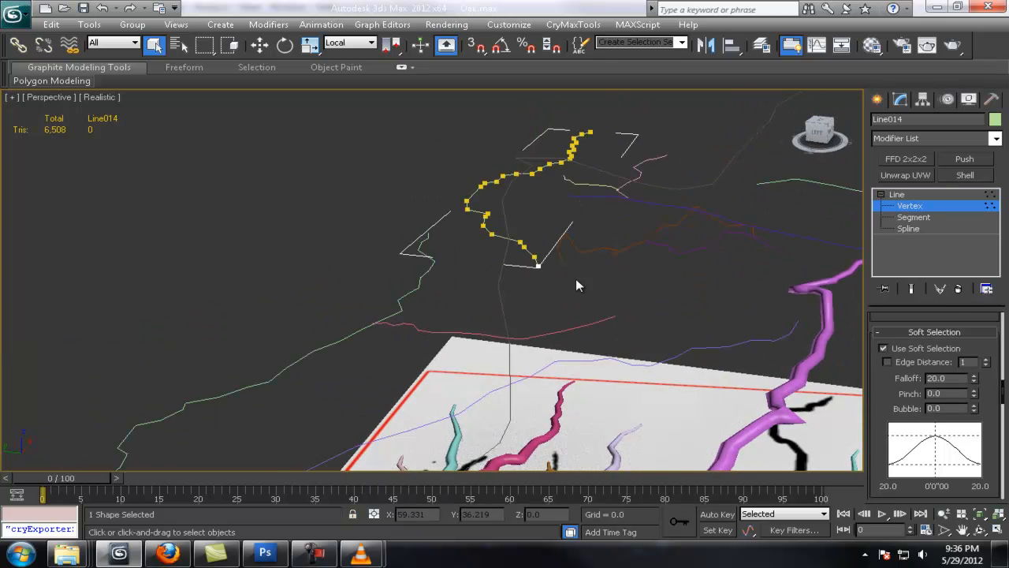
# Reshape the side-branch spline Line014 by raising its base and middle vertices with soft selection.
pyautogui.keyDown('alt'); pyautogui.moveTo(576, 284); pyautogui.dragTo(499, 165, button='middle'); pyautogui.keyUp('alt')
pyautogui.press('w')
pyautogui.keyDown('alt'); pyautogui.moveTo(570, 157); pyautogui.dragTo(631, 292, button='middle'); pyautogui.keyUp('alt')
pyautogui.click(893, 201)
pyautogui.press('q')
pyautogui.press('w')
pyautogui.click(484, 277)
pyautogui.moveTo(488, 260)
pyautogui.keyDown('alt'); pyautogui.mouseDown(button='middle')
pyautogui.moveTo(533, 237)
pyautogui.moveTo(492, 244)
pyautogui.mouseUp(button='middle'); pyautogui.keyUp('alt')
pyautogui.moveTo(482, 222); pyautogui.dragTo(479, 166)
pyautogui.keyDown('alt'); pyautogui.moveTo(479, 165); pyautogui.dragTo(681, 277, button='middle'); pyautogui.keyUp('alt')
pyautogui.moveTo(682, 278); pyautogui.dragTo(683, 185)
pyautogui.keyDown('alt'); pyautogui.moveTo(682, 186); pyautogui.dragTo(745, 221, button='middle'); pyautogui.keyUp('alt')
# Raise the tip of the side-branch spline Line015 with soft selection.
pyautogui.press('q')
pyautogui.click(746, 257)
pyautogui.keyDown('alt'); pyautogui.moveTo(746, 257); pyautogui.dragTo(707, 227, button='middle'); pyautogui.keyUp('alt')
pyautogui.press('1')
pyautogui.keyDown('alt'); pyautogui.moveTo(569, 212); pyautogui.dragTo(510, 238, button='middle'); pyautogui.keyUp('alt')
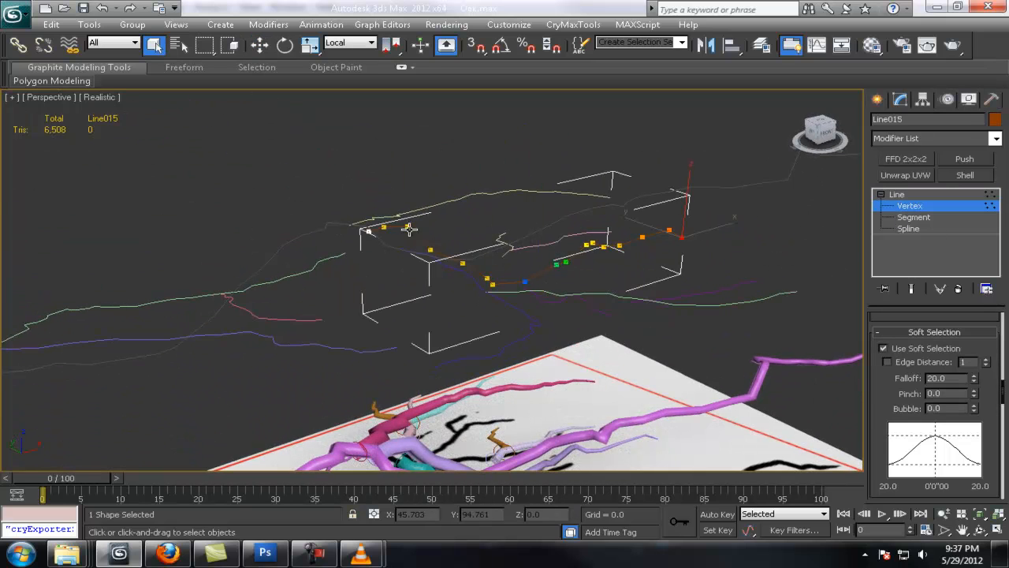
pyautogui.press('1')
# Fine-tune the base height of Line021 to about 33.2 with soft selection so it joins the main branch.
pyautogui.click(528, 315)
pyautogui.press('1')
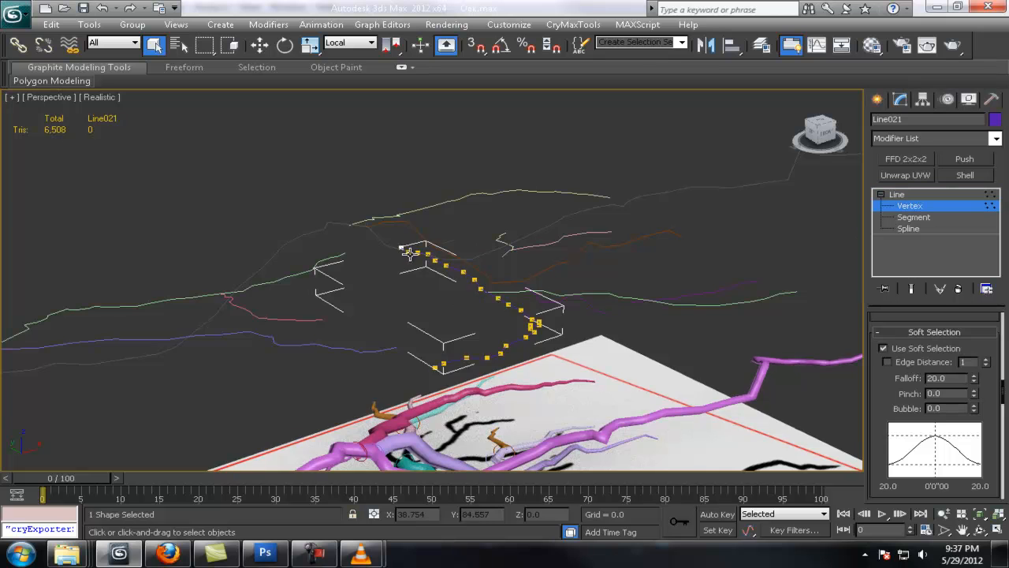
pyautogui.click(415, 253)
pyautogui.keyDown('alt'); pyautogui.moveTo(418, 255); pyautogui.dragTo(483, 284, button='middle'); pyautogui.keyUp('alt')
pyautogui.keyDown('alt'); pyautogui.moveTo(400, 175); pyautogui.dragTo(525, 186, button='middle'); pyautogui.keyUp('alt')
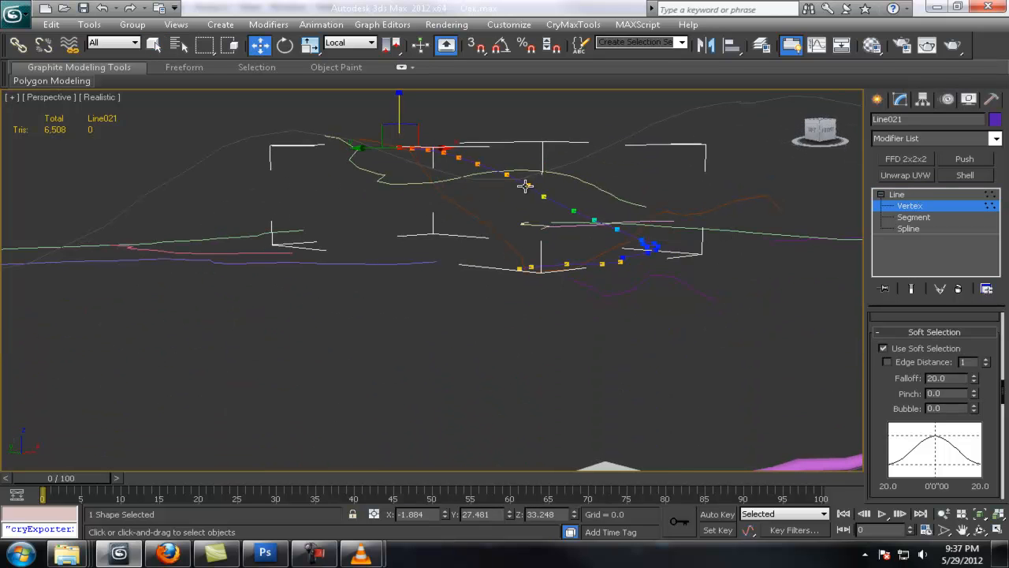
pyautogui.keyDown('alt'); pyautogui.moveTo(397, 134); pyautogui.dragTo(432, 176, button='middle'); pyautogui.keyUp('alt')
pyautogui.keyDown('alt'); pyautogui.moveTo(433, 132); pyautogui.dragTo(274, 262, button='middle'); pyautogui.keyUp('alt')
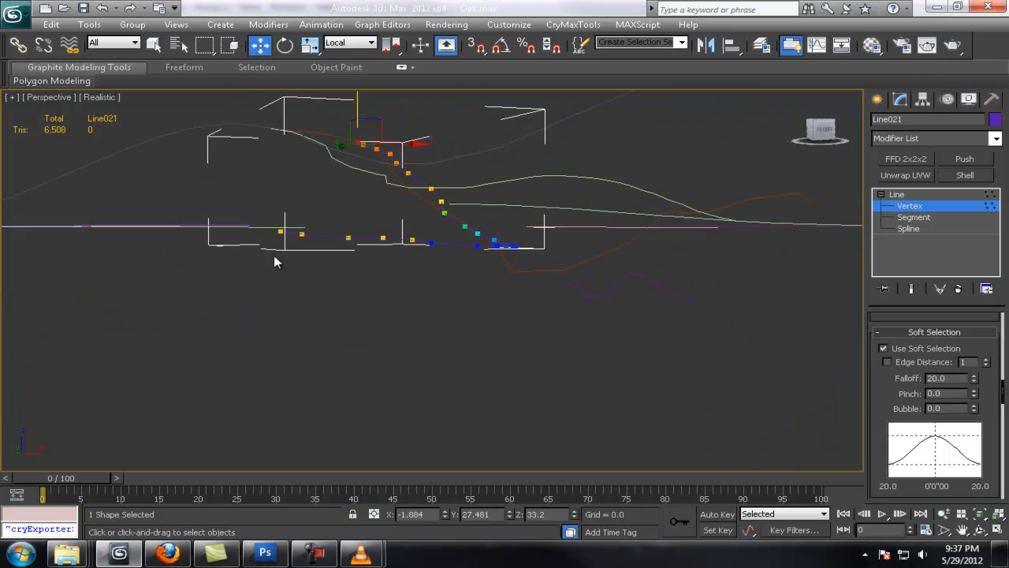
# Adjust the height of the middle of the lower side-branch spline Line018 with soft selection.
pyautogui.keyDown('alt'); pyautogui.moveTo(283, 150); pyautogui.dragTo(877, 213, button='middle'); pyautogui.keyUp('alt')
pyautogui.press('q')
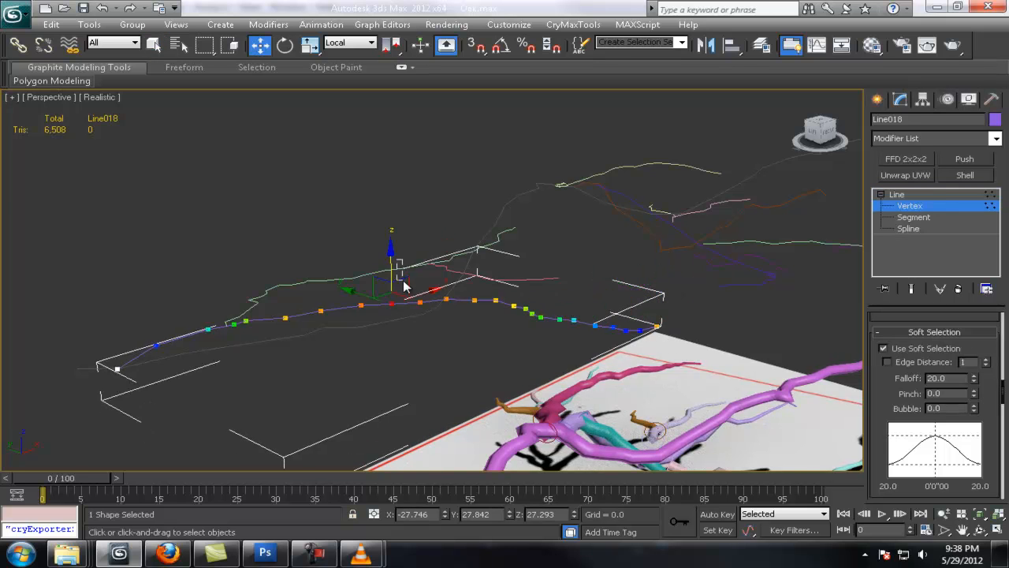
pyautogui.moveTo(397, 260); pyautogui.dragTo(404, 281)
pyautogui.scroll(-2, 404, 281)
pyautogui.moveTo(403, 280); pyautogui.dragTo(404, 256, button='middle')
pyautogui.press('q')
# Open the vertices of the side-branch spline Line019 and raise its tip about 3.7 units with soft selection.
pyautogui.click(509, 205)
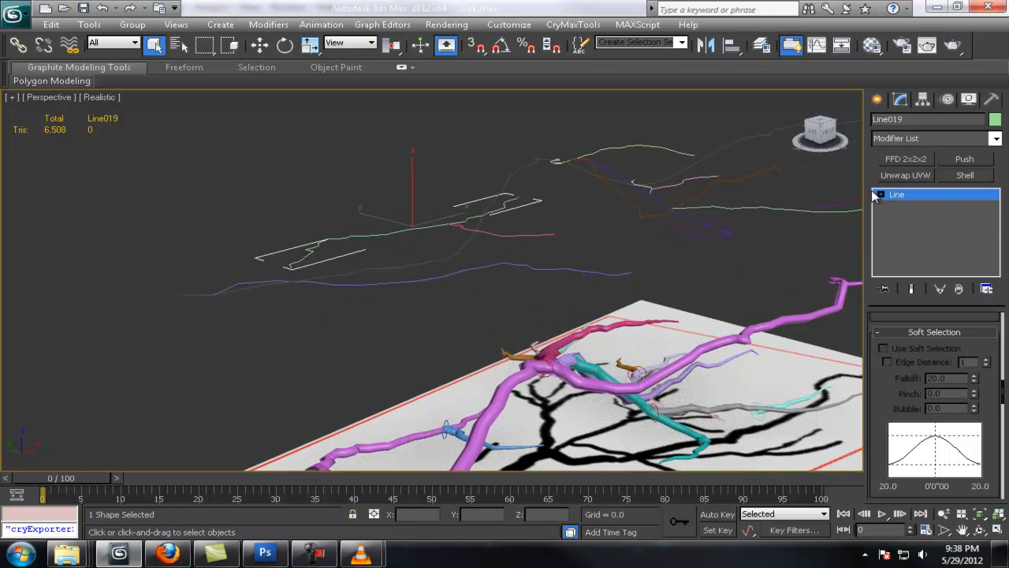
pyautogui.click(288, 264)
pyautogui.scroll(2, 288, 265)
pyautogui.click(883, 347)
pyautogui.press('w')
pyautogui.keyDown('alt'); pyautogui.moveTo(268, 256); pyautogui.dragTo(552, 268, button='middle'); pyautogui.keyUp('alt')
pyautogui.press('q')
pyautogui.click(548, 263)
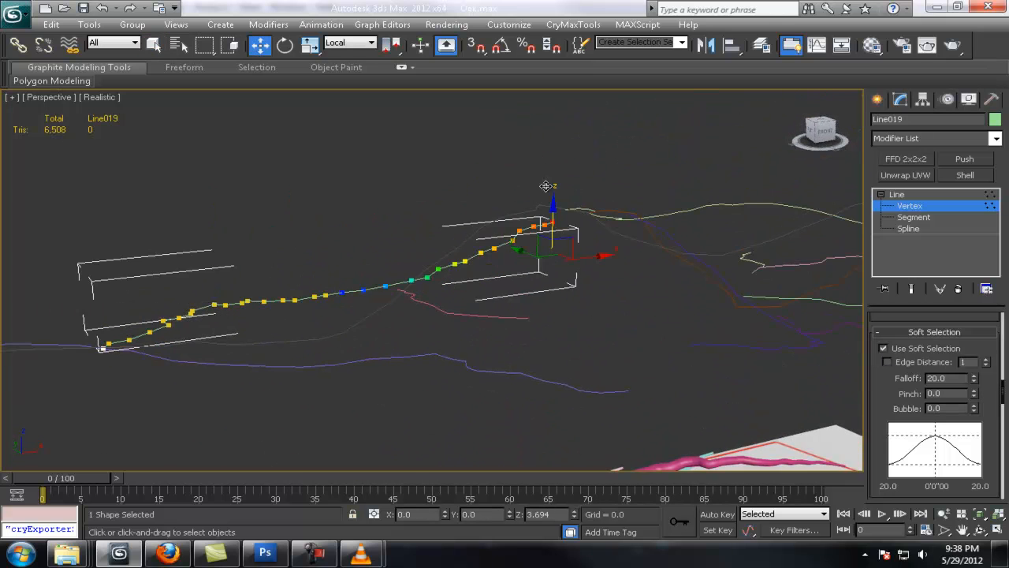
# Lower the middle of Line019 slightly and adjust the height of its base vertices.
pyautogui.moveTo(240, 250); pyautogui.dragTo(241, 264)
pyautogui.moveTo(129, 355); pyautogui.dragTo(161, 340, button='middle')
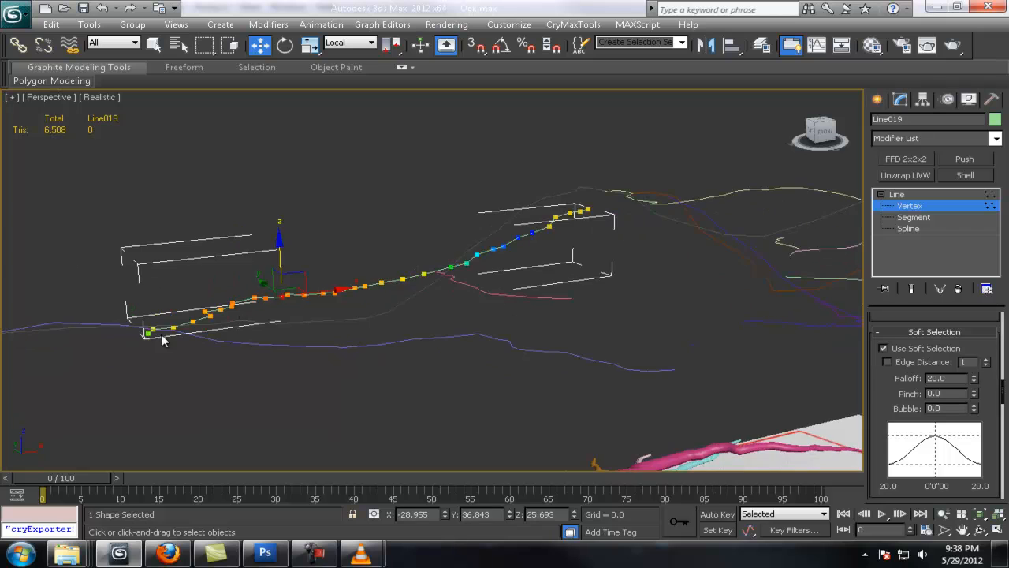
pyautogui.moveTo(144, 290); pyautogui.dragTo(144, 281)
pyautogui.scroll(-5, 331, 347)
pyautogui.click(895, 195)
# Examine how the side-branch and twig splines line up with the reshaped main branch.
pyautogui.click(586, 363)
pyautogui.scroll(-4, 586, 362)
pyautogui.keyDown('alt'); pyautogui.moveTo(580, 335); pyautogui.dragTo(638, 536, button='middle'); pyautogui.keyUp('alt')
pyautogui.scroll(7, 592, 368)
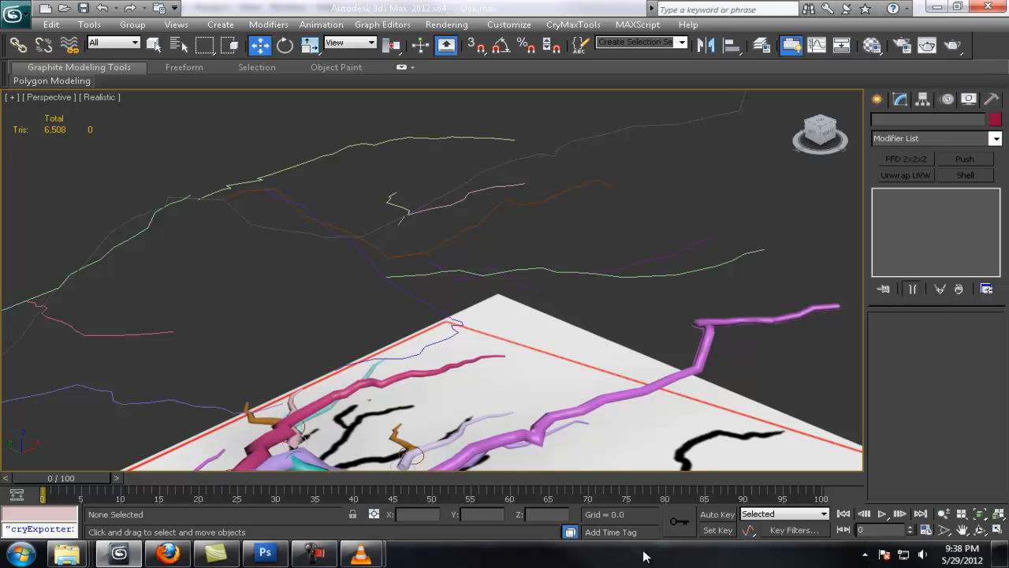
pyautogui.keyDown('alt'); pyautogui.moveTo(494, 441); pyautogui.dragTo(481, 327, button='middle'); pyautogui.keyUp('alt')
pyautogui.press('q')
pyautogui.click(455, 327)
pyautogui.click(907, 206)
pyautogui.keyDown('alt'); pyautogui.moveTo(400, 282); pyautogui.dragTo(441, 272, button='middle'); pyautogui.keyUp('alt')
pyautogui.click(915, 193)
# Lower the base vertex of the twig spline Line017 to about 24.2 so it reaches its parent branch.
pyautogui.press('q')
pyautogui.click(508, 324)
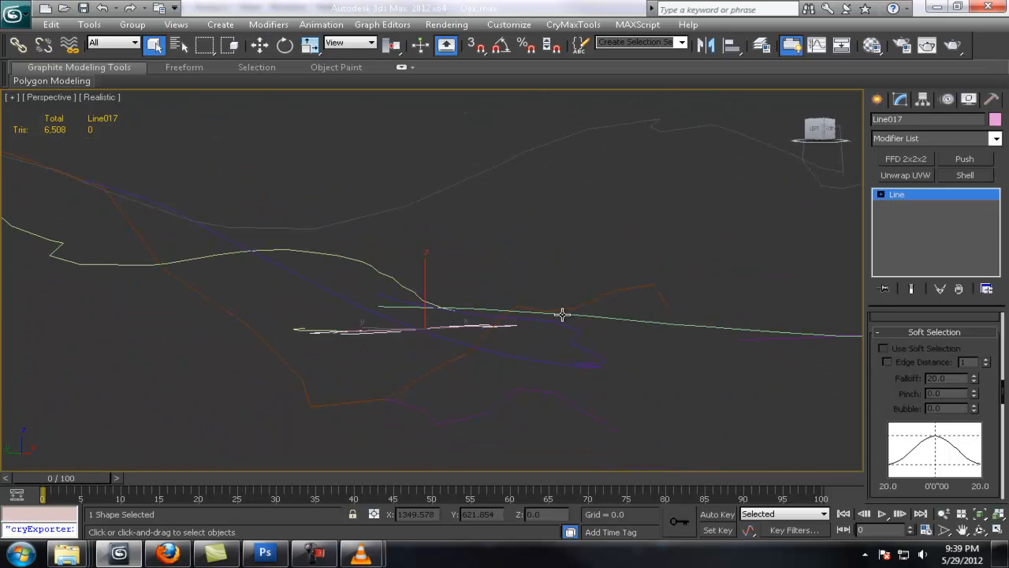
pyautogui.keyDown('alt'); pyautogui.moveTo(561, 313); pyautogui.dragTo(598, 324, button='middle'); pyautogui.keyUp('alt')
pyautogui.click(882, 194)
pyautogui.press('w')
pyautogui.keyDown('alt'); pyautogui.moveTo(359, 365); pyautogui.dragTo(383, 382, button='middle'); pyautogui.keyUp('alt')
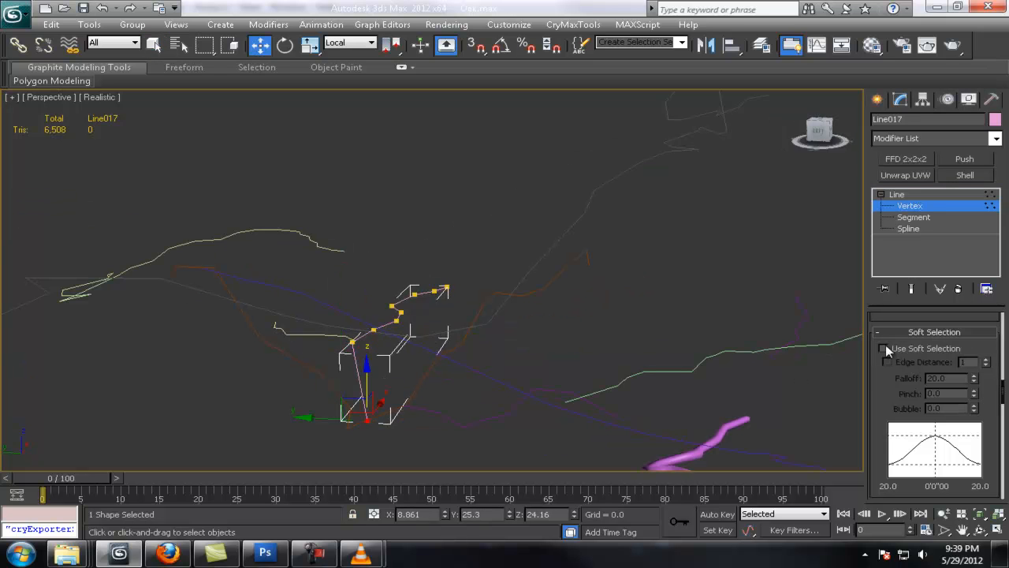
pyautogui.moveTo(383, 370); pyautogui.dragTo(383, 364)
pyautogui.keyDown('alt'); pyautogui.moveTo(383, 364); pyautogui.dragTo(410, 323, button='middle'); pyautogui.keyUp('alt')
# Try moving the base vertex of the short twig beside Line017, undo that move, and turn on soft selection for it.
pyautogui.click(906, 194)
pyautogui.press('q')
pyautogui.click(283, 331)
pyautogui.keyDown('alt'); pyautogui.moveTo(299, 339); pyautogui.dragTo(343, 339, button='middle'); pyautogui.keyUp('alt')
pyautogui.click(882, 194)
pyautogui.press('w')
pyautogui.keyDown('alt'); pyautogui.moveTo(406, 352); pyautogui.dragTo(398, 293, button='middle'); pyautogui.keyUp('alt')
pyautogui.moveTo(379, 265); pyautogui.dragTo(397, 317)
pyautogui.hotkey('ctrl', 'z')
pyautogui.click(882, 348)
pyautogui.keyDown('alt'); pyautogui.moveTo(397, 316); pyautogui.dragTo(347, 327, button='middle'); pyautogui.keyUp('alt')
pyautogui.click(905, 206)
# Select the small twig splines together, adjust their placement on the parent branch, and clear the selection.
pyautogui.press('q')
pyautogui.click(630, 276)
pyautogui.click(458, 317)
pyautogui.moveTo(457, 317)
pyautogui.keyDown('alt'); pyautogui.mouseDown(button='middle')
pyautogui.moveTo(525, 320)
pyautogui.moveTo(523, 295)
pyautogui.moveTo(478, 339)
pyautogui.moveTo(507, 255)
pyautogui.moveTo(544, 316)
pyautogui.moveTo(544, 264)
pyautogui.moveTo(557, 291)
pyautogui.moveTo(453, 335)
pyautogui.mouseUp(button='middle'); pyautogui.keyUp('alt')
pyautogui.keyDown('ctrl'); pyautogui.click(478, 313); pyautogui.keyUp('ctrl')
pyautogui.keyDown('ctrl'); pyautogui.click(495, 292); pyautogui.keyUp('ctrl')
pyautogui.press('w')
pyautogui.press('e')
pyautogui.press('w')
pyautogui.click(438, 392)
pyautogui.scroll(-5, 439, 395)
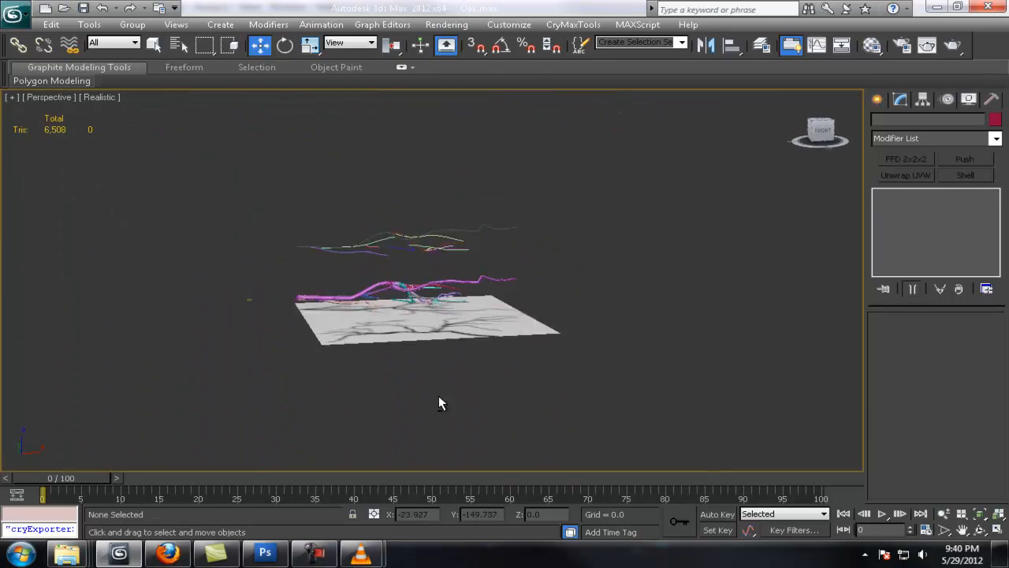
# Open the vertices of the main branch spline Line013 for editing and turn off soft selection.
pyautogui.keyDown('alt'); pyautogui.moveTo(438, 395); pyautogui.dragTo(430, 427, button='middle'); pyautogui.keyUp('alt')
pyautogui.press('q')
pyautogui.scroll(5, 473, 315)
pyautogui.click(516, 214)
pyautogui.press('1')
pyautogui.keyDown('alt'); pyautogui.moveTo(587, 306); pyautogui.dragTo(477, 207, button='middle'); pyautogui.keyUp('alt')
pyautogui.click(478, 207)
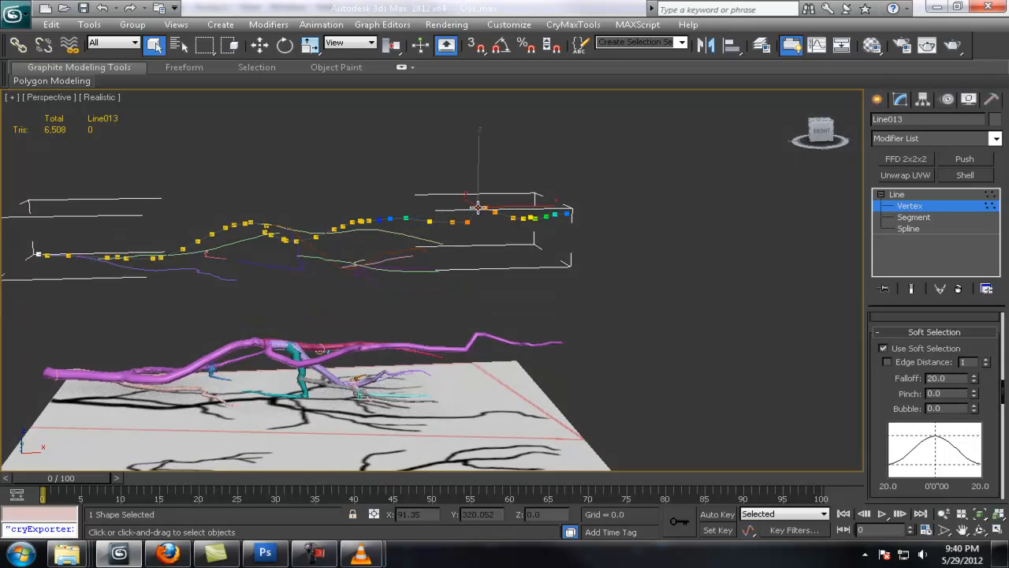
pyautogui.click(884, 348)
# Turn soft selection back on, raise the tip of the main branch spline, and finish vertex editing.
pyautogui.moveTo(461, 237); pyautogui.dragTo(568, 168)
pyautogui.press('w')
pyautogui.press('w')
pyautogui.click(884, 348)
pyautogui.click(567, 215)
pyautogui.click(545, 205)
pyautogui.moveTo(552, 220)
pyautogui.keyDown('alt'); pyautogui.mouseDown(button='middle')
pyautogui.moveTo(581, 229)
pyautogui.moveTo(540, 217)
pyautogui.mouseUp(button='middle'); pyautogui.keyUp('alt')
pyautogui.moveTo(543, 142); pyautogui.dragTo(543, 126)
pyautogui.press('1')
pyautogui.click(688, 248)
# Examine the reshaped branch and its splines from several angles and distances.
pyautogui.scroll(-4, 688, 248)
pyautogui.keyDown('alt'); pyautogui.moveTo(688, 249); pyautogui.dragTo(677, 383, button='middle'); pyautogui.keyUp('alt')
pyautogui.scroll(3, 594, 407)
pyautogui.scroll(-5, 594, 408)
pyautogui.scroll(6, 588, 374)
pyautogui.scroll(-3, 588, 374)
pyautogui.scroll(-5, 773, 389)
pyautogui.scroll(9, 602, 412)
pyautogui.scroll(-9, 603, 412)
# Select the lofted branch meshes, clone them, and move the copy clear of the originals.
pyautogui.press('q')
pyautogui.moveTo(308, 218); pyautogui.dragTo(555, 289)
pyautogui.moveTo(555, 289)
pyautogui.keyDown('alt'); pyautogui.mouseDown(button='middle')
pyautogui.moveTo(584, 313)
pyautogui.moveTo(481, 288)
pyautogui.mouseUp(button='middle'); pyautogui.keyUp('alt')
pyautogui.keyDown('alt'); pyautogui.moveTo(45, 269); pyautogui.dragTo(219, 363); pyautogui.keyUp('alt')
pyautogui.press('w')
pyautogui.keyDown('alt'); pyautogui.moveTo(536, 261); pyautogui.dragTo(534, 236, button='middle'); pyautogui.keyUp('alt')
pyautogui.keyDown('shift'); pyautogui.moveTo(466, 224); pyautogui.dragTo(565, 65); pyautogui.keyUp('shift')
pyautogui.press('Return')
pyautogui.moveTo(476, 251)
pyautogui.mouseDown(button='middle')
pyautogui.moveTo(468, 394)
pyautogui.moveTo(426, 396)
pyautogui.mouseUp(button='middle')
pyautogui.moveTo(453, 164); pyautogui.dragTo(452, 148)
# Collapse the copied branch meshes into a single mesh object.
pyautogui.click(990, 102)
pyautogui.click(928, 211)
pyautogui.click(935, 181)
pyautogui.click(935, 293)
pyautogui.click(934, 209)
pyautogui.click(937, 274)
# Trace the main limb of the second branch silhouette with a Line spline, from its thick base to the lower far tip.
pyautogui.keyDown('alt'); pyautogui.moveTo(476, 193); pyautogui.dragTo(528, 223, button='middle'); pyautogui.keyUp('alt')
pyautogui.scroll(-5, 537, 286)
pyautogui.scroll(4, 562, 224)
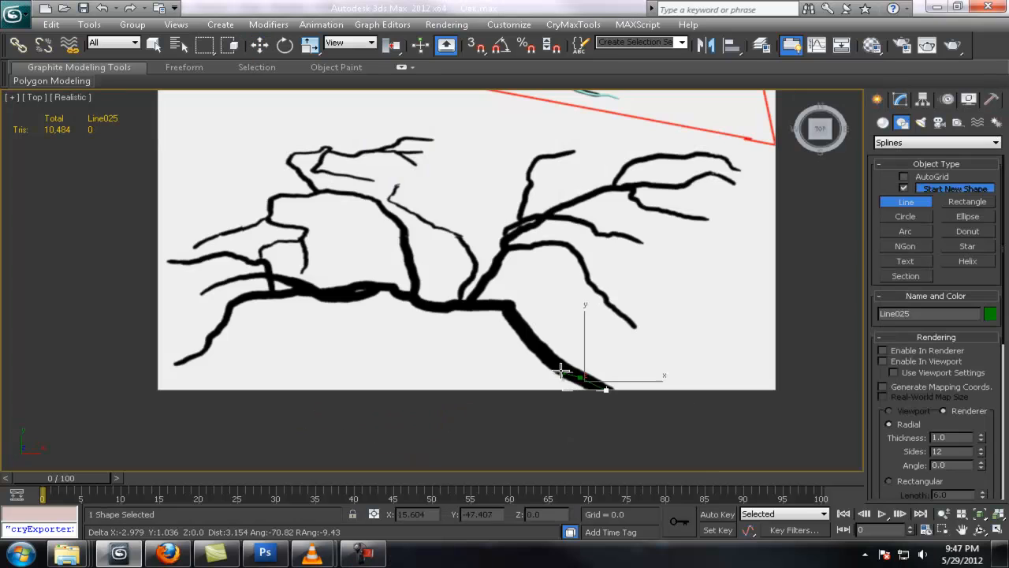
pyautogui.click(550, 357)
pyautogui.click(535, 350)
pyautogui.click(523, 330)
pyautogui.click(518, 320)
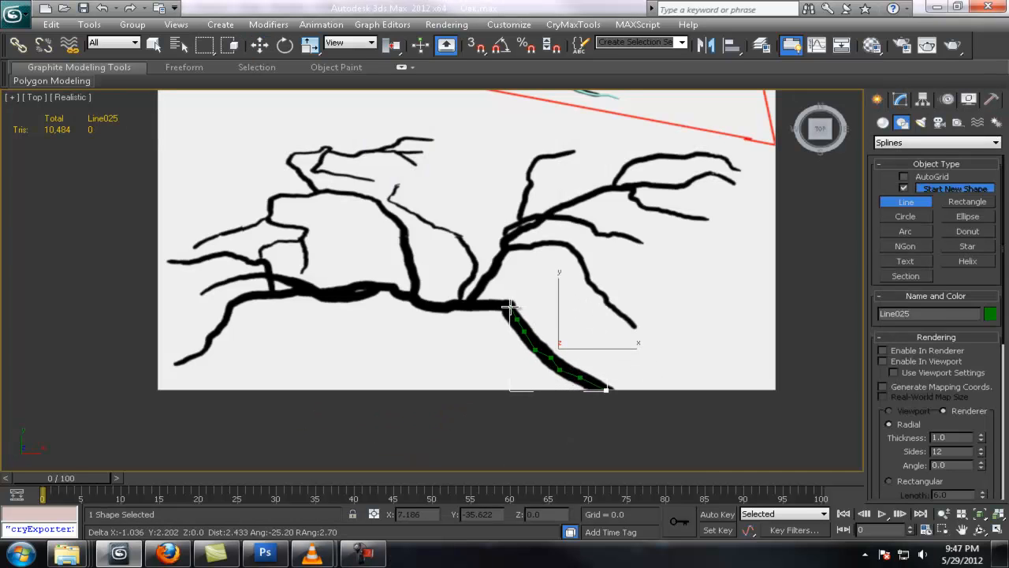
pyautogui.click(465, 306)
pyautogui.click(456, 303)
pyautogui.click(451, 309)
pyautogui.click(439, 310)
pyautogui.click(419, 304)
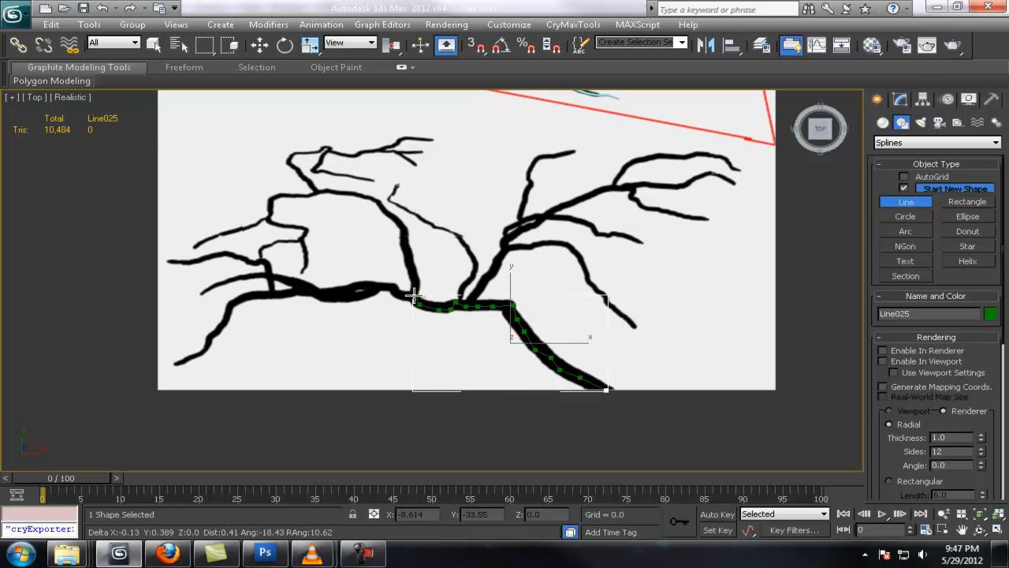
pyautogui.click(407, 296)
pyautogui.click(399, 292)
pyautogui.click(392, 287)
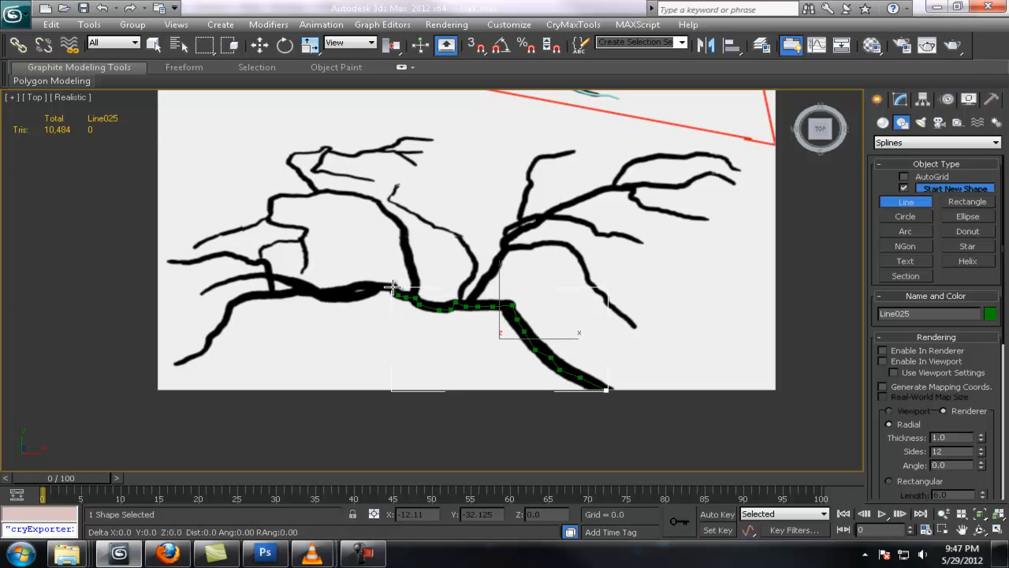
pyautogui.click(379, 287)
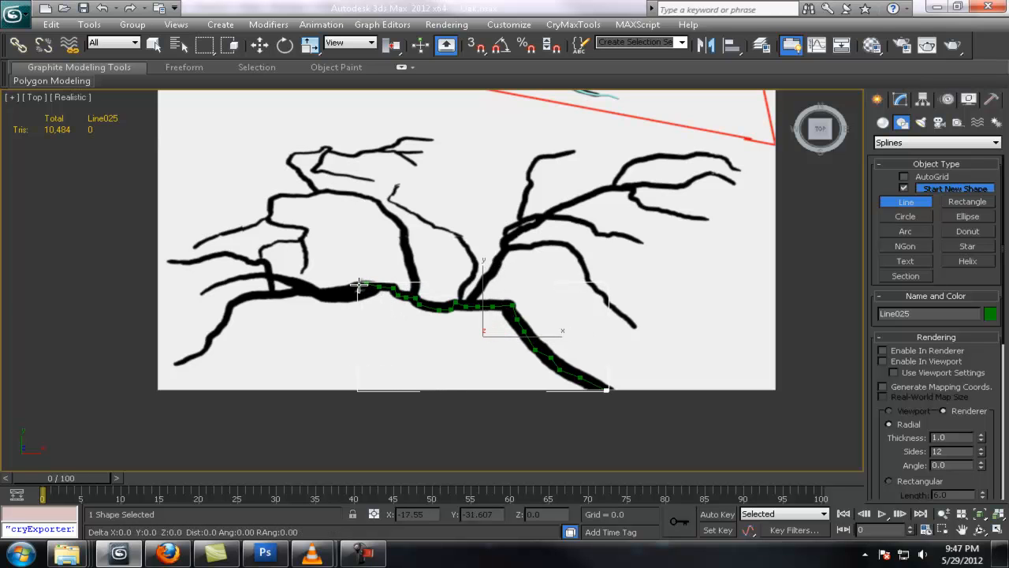
pyautogui.click(298, 291)
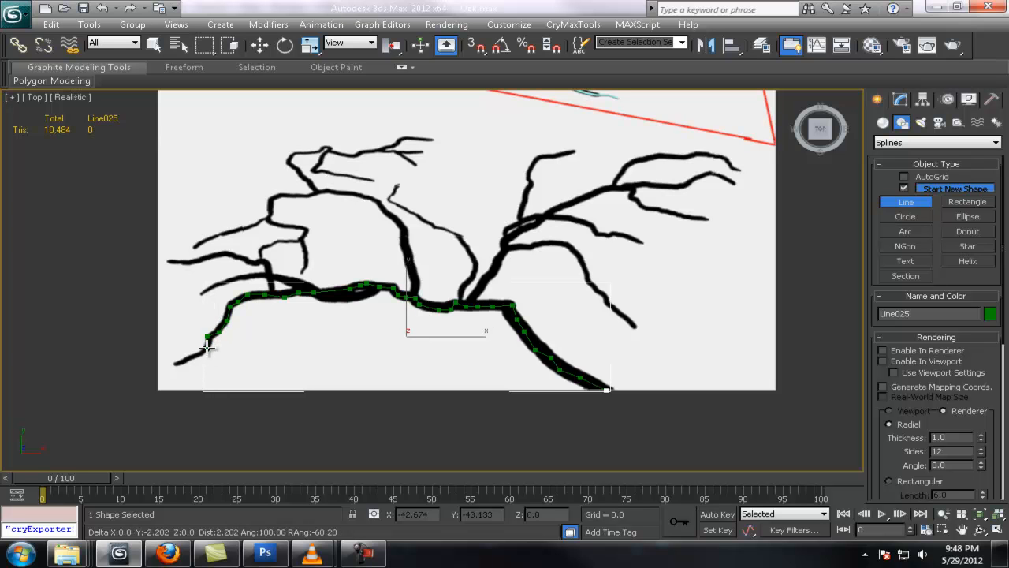
pyautogui.rightClick(161, 371)
# Trace the arching side branch with a new Line spline, from the main limb over the arch to its thin tip.
pyautogui.scroll(4, 458, 231)
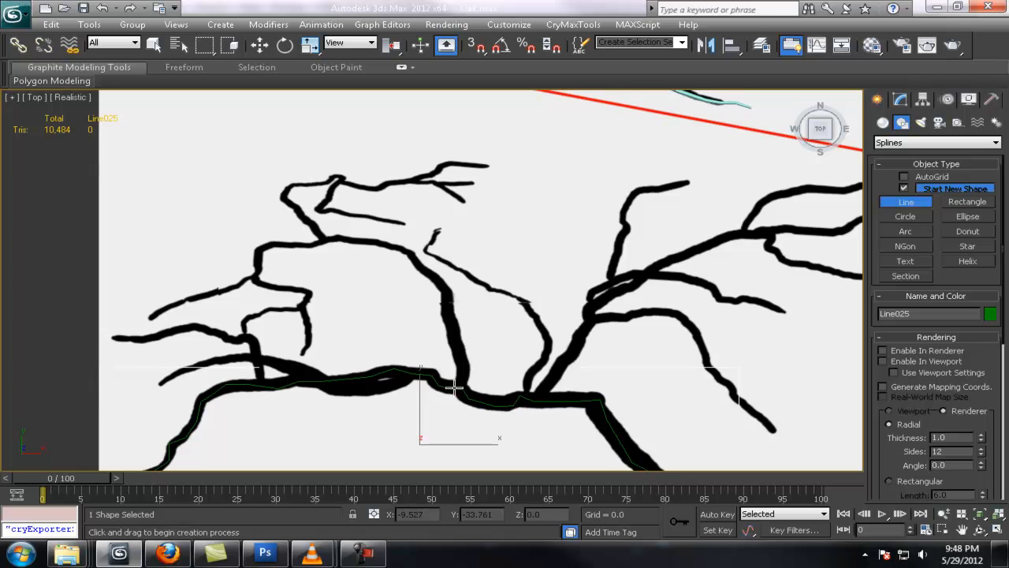
pyautogui.click(458, 389)
pyautogui.click(462, 361)
pyautogui.click(454, 345)
pyautogui.click(454, 330)
pyautogui.click(450, 319)
pyautogui.click(445, 309)
pyautogui.click(444, 284)
pyautogui.click(431, 273)
pyautogui.click(419, 261)
pyautogui.click(411, 251)
pyautogui.click(392, 246)
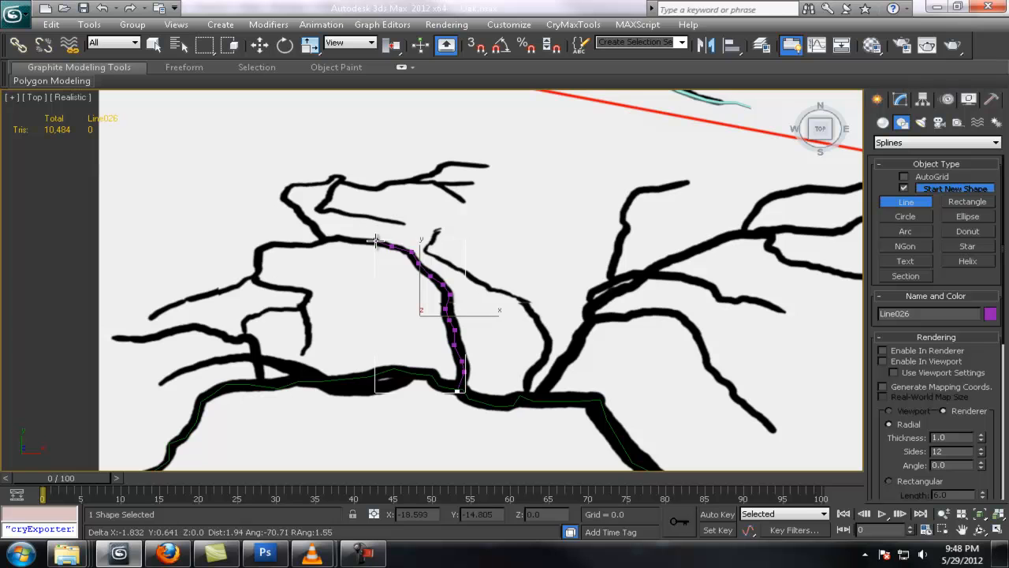
pyautogui.click(323, 240)
pyautogui.click(311, 245)
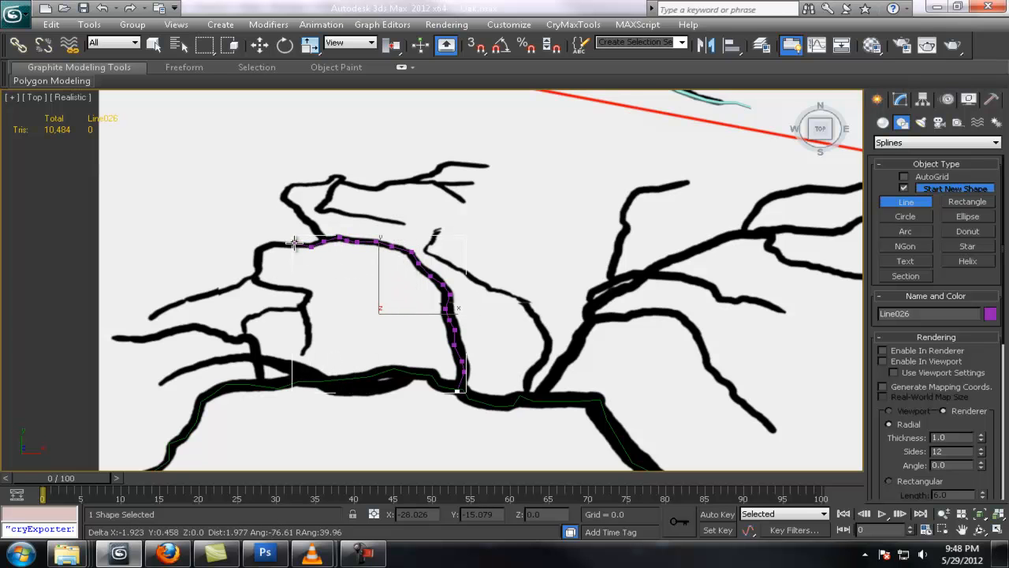
pyautogui.click(296, 244)
pyautogui.click(284, 245)
pyautogui.click(272, 246)
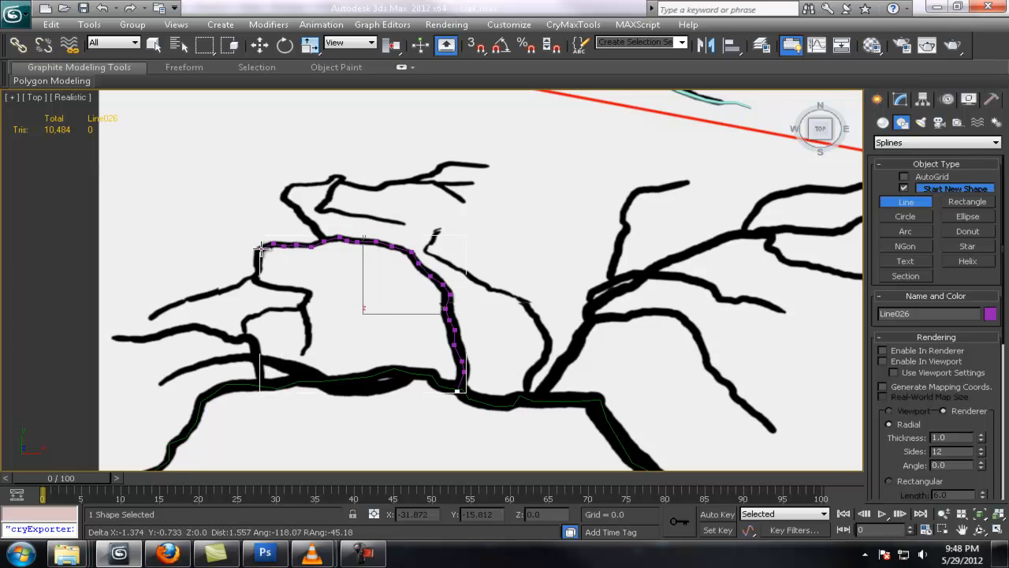
pyautogui.click(259, 266)
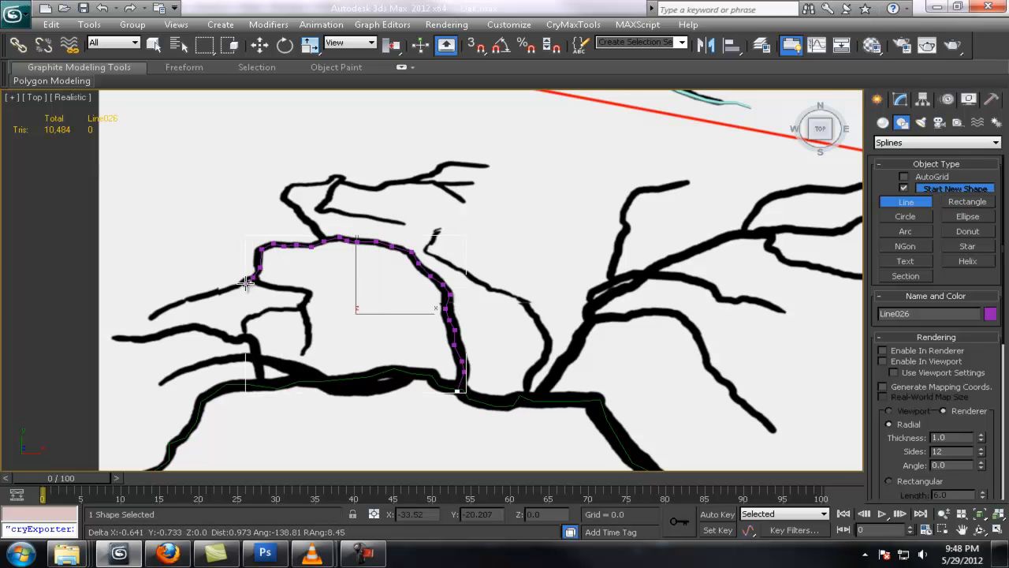
pyautogui.click(229, 289)
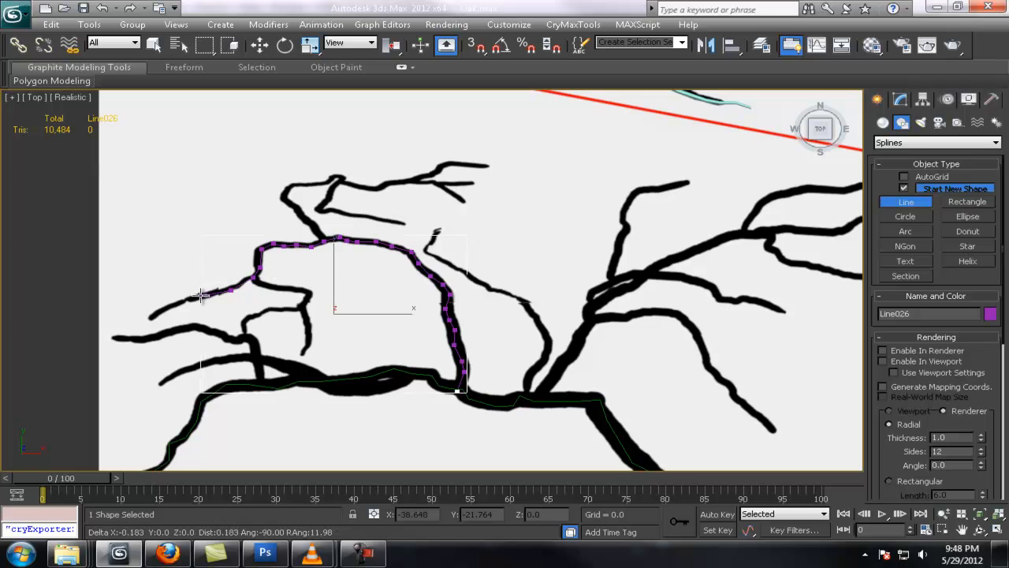
pyautogui.rightClick(152, 320)
# Trace the hooked twig hanging from the end of the arching branch with a Line spline.
pyautogui.click(259, 282)
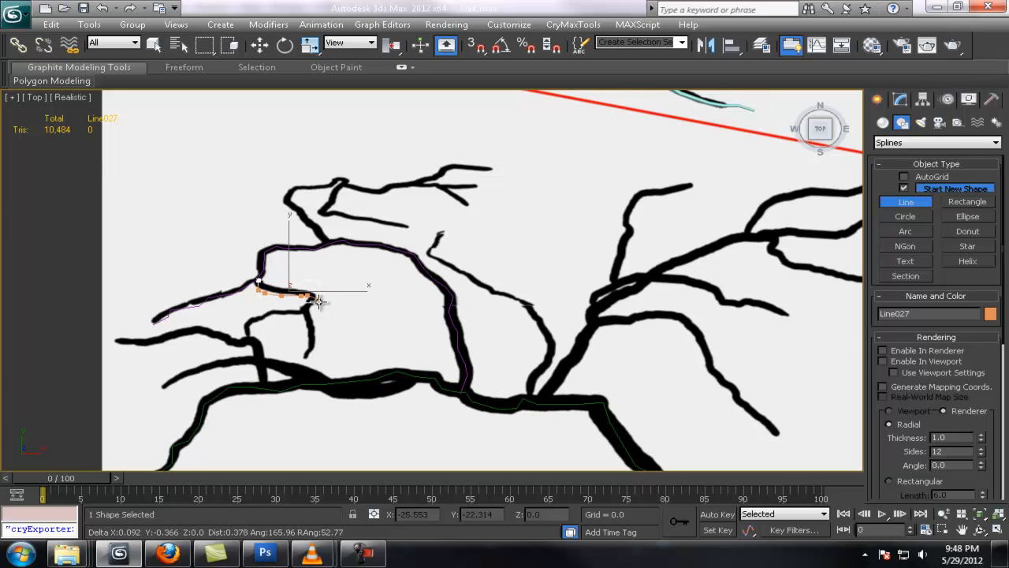
pyautogui.click(317, 299)
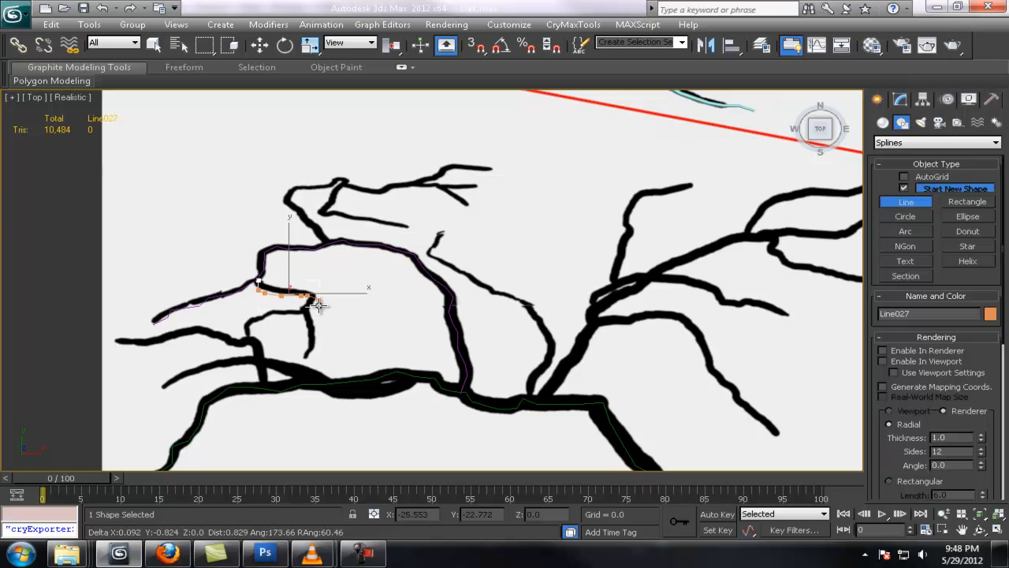
pyautogui.click(315, 330)
pyautogui.click(315, 337)
pyautogui.click(309, 350)
pyautogui.rightClick(360, 331)
# Trace the small twig that forks off the hooked twig and curves down towards the branch below.
pyautogui.scroll(3, 335, 325)
pyautogui.click(309, 335)
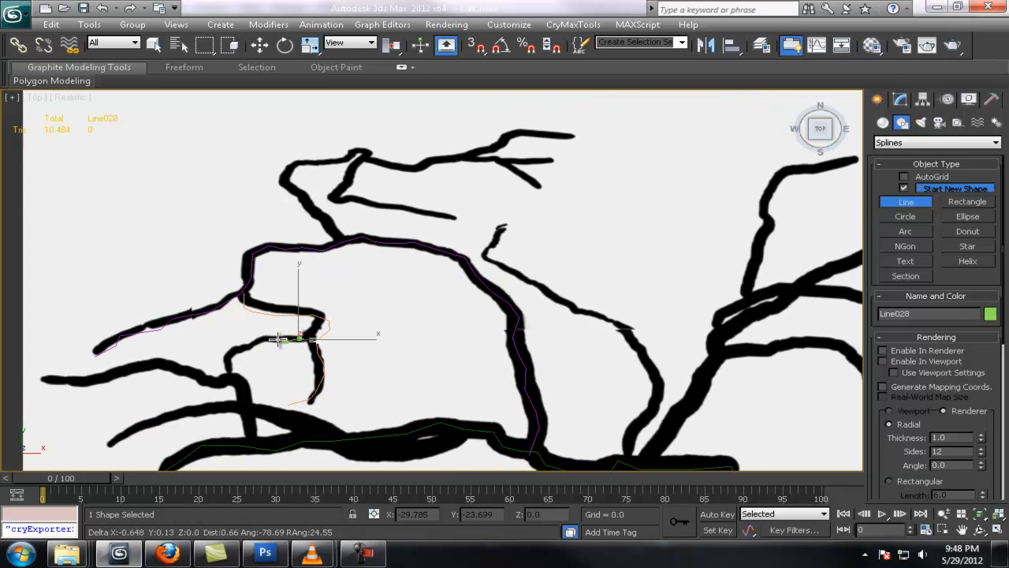
pyautogui.click(258, 341)
pyautogui.click(248, 350)
pyautogui.click(227, 356)
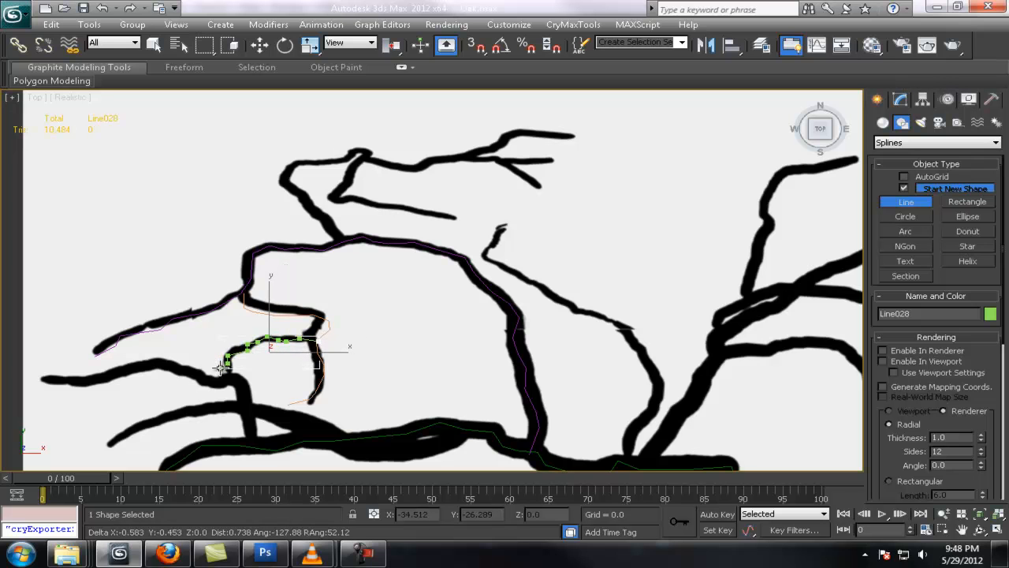
# Trace the side branch that rises from the main limb and bends outwards to its tip with a Line spline.
pyautogui.moveTo(420, 320)
pyautogui.mouseDown(button='middle')
pyautogui.moveTo(497, 290)
pyautogui.moveTo(484, 264)
pyautogui.moveTo(492, 255)
pyautogui.mouseUp(button='middle')
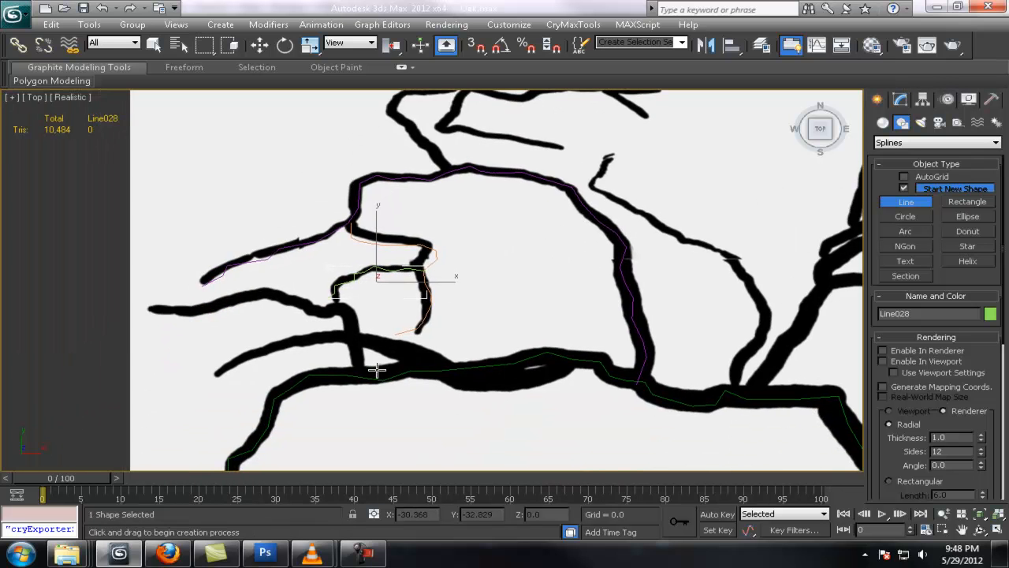
pyautogui.click(358, 376)
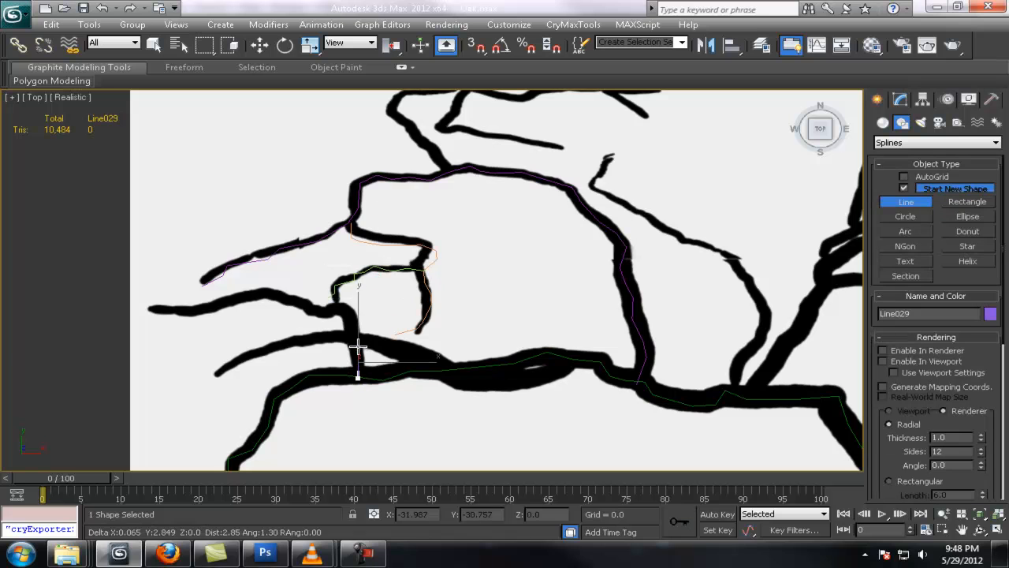
pyautogui.click(348, 309)
pyautogui.click(332, 310)
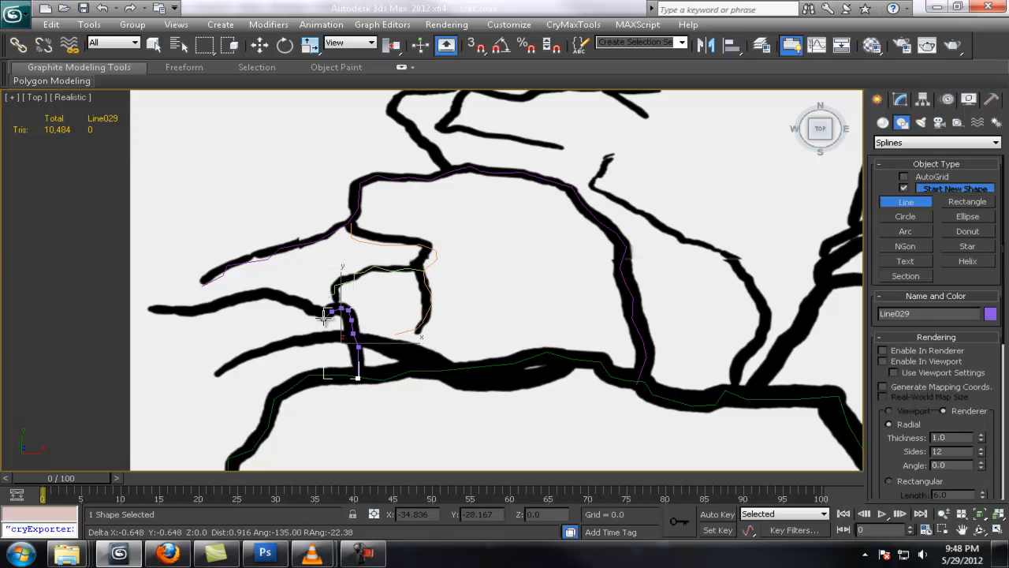
pyautogui.click(304, 307)
pyautogui.click(289, 302)
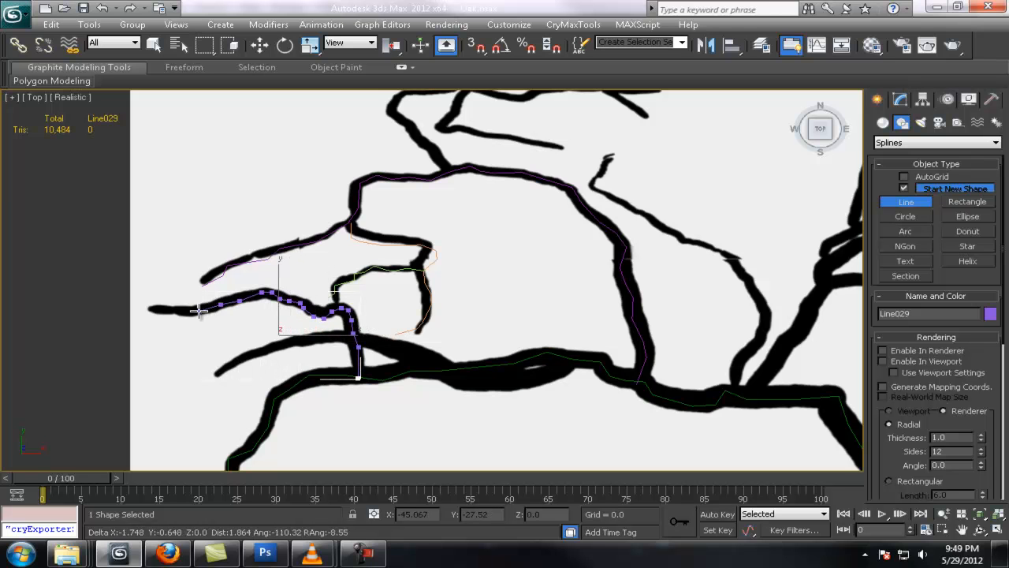
pyautogui.rightClick(138, 304)
# Trace the branch that twists around the main limb and curves out to its tip with a Line spline.
pyautogui.moveTo(447, 304); pyautogui.dragTo(539, 285, button='middle')
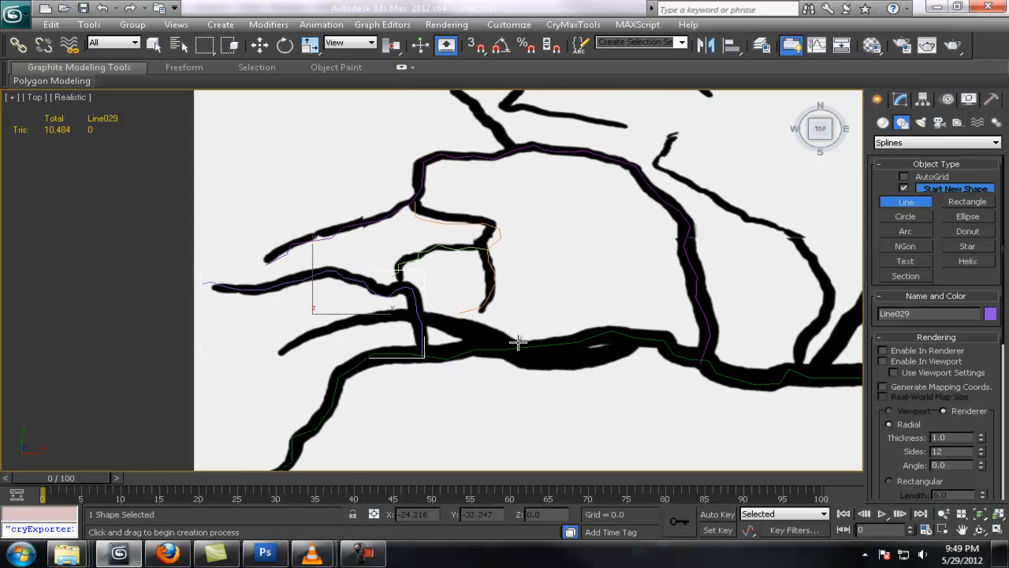
pyautogui.click(632, 337)
pyautogui.click(581, 359)
pyautogui.click(515, 359)
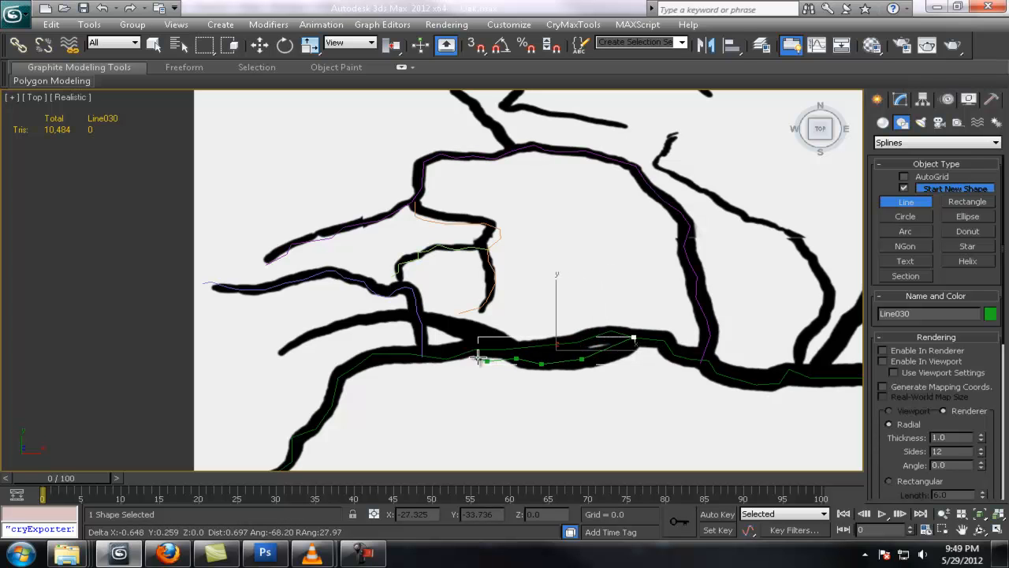
pyautogui.click(455, 341)
pyautogui.click(444, 325)
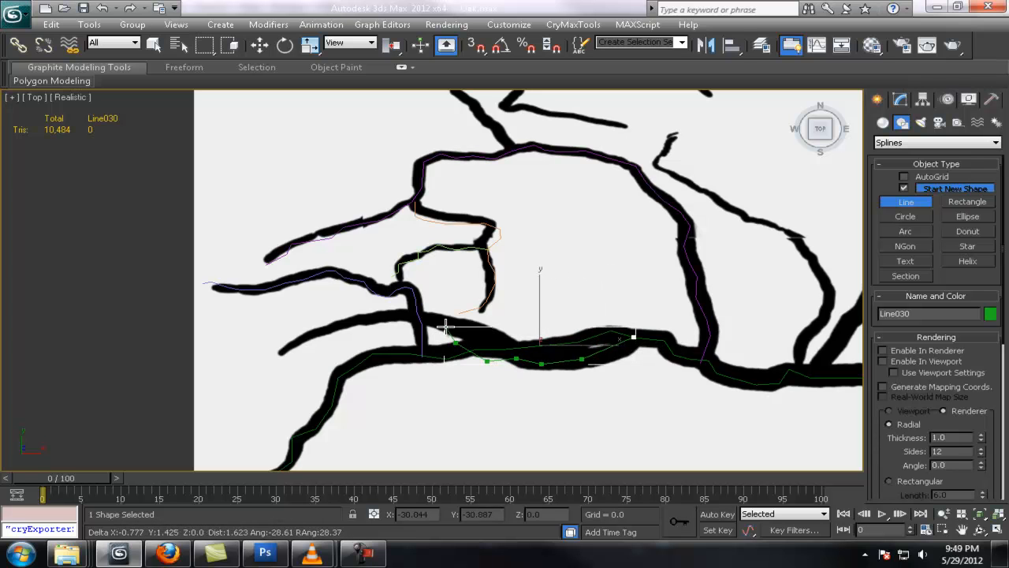
pyautogui.click(399, 316)
pyautogui.click(384, 321)
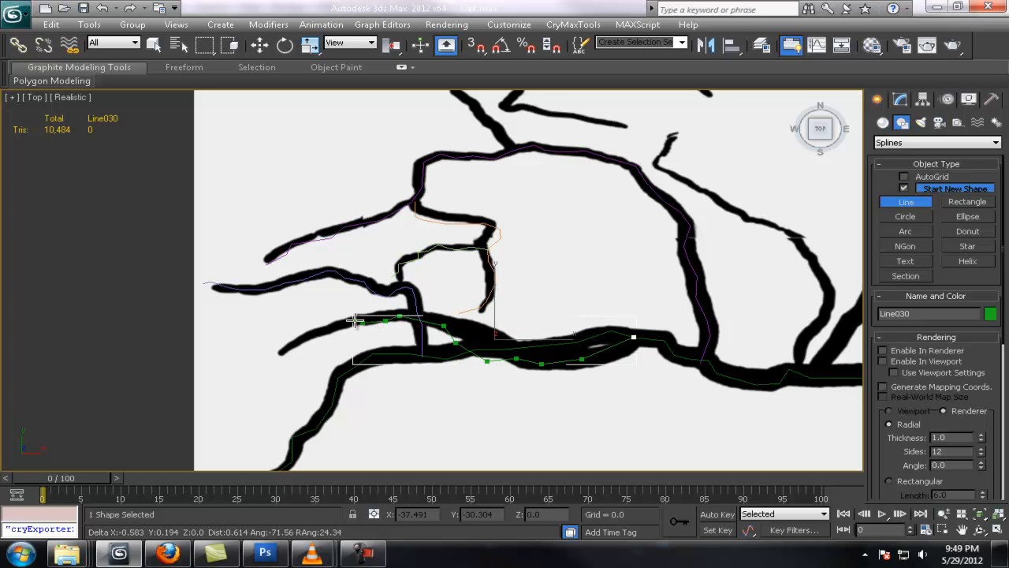
pyautogui.click(312, 328)
pyautogui.click(271, 365)
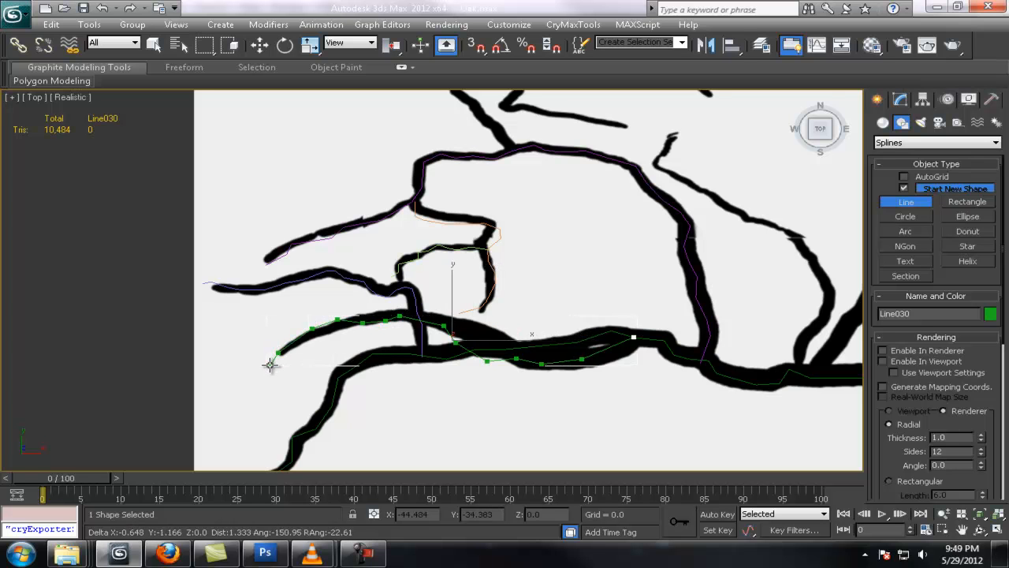
pyautogui.rightClick(264, 365)
# Trace the thin branch rising from the middle of the main limb, beside the large fork, to its hooked tip.
pyautogui.scroll(-3, 631, 313)
pyautogui.moveTo(632, 307); pyautogui.dragTo(562, 294, button='middle')
pyautogui.moveTo(652, 286); pyautogui.dragTo(549, 257, button='middle')
pyautogui.scroll(2, 552, 257)
pyautogui.moveTo(642, 252); pyautogui.dragTo(628, 282, button='middle')
pyautogui.moveTo(475, 326); pyautogui.dragTo(475, 363, button='middle')
pyautogui.click(422, 357)
pyautogui.click(426, 327)
pyautogui.click(437, 318)
pyautogui.click(437, 290)
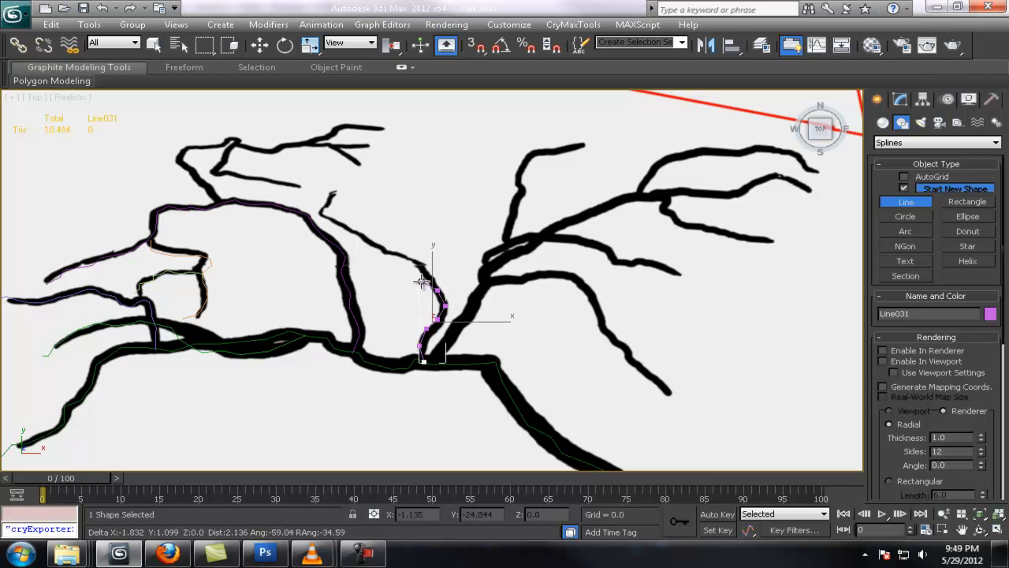
pyautogui.click(420, 269)
pyautogui.click(412, 259)
pyautogui.click(390, 257)
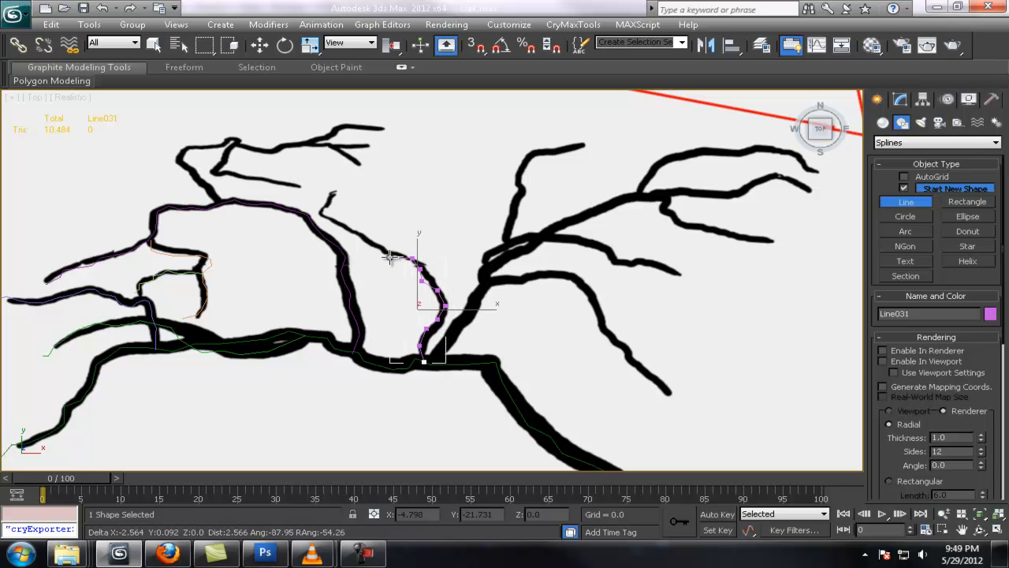
pyautogui.click(384, 251)
pyautogui.click(369, 240)
pyautogui.click(359, 237)
pyautogui.click(343, 226)
pyautogui.click(330, 220)
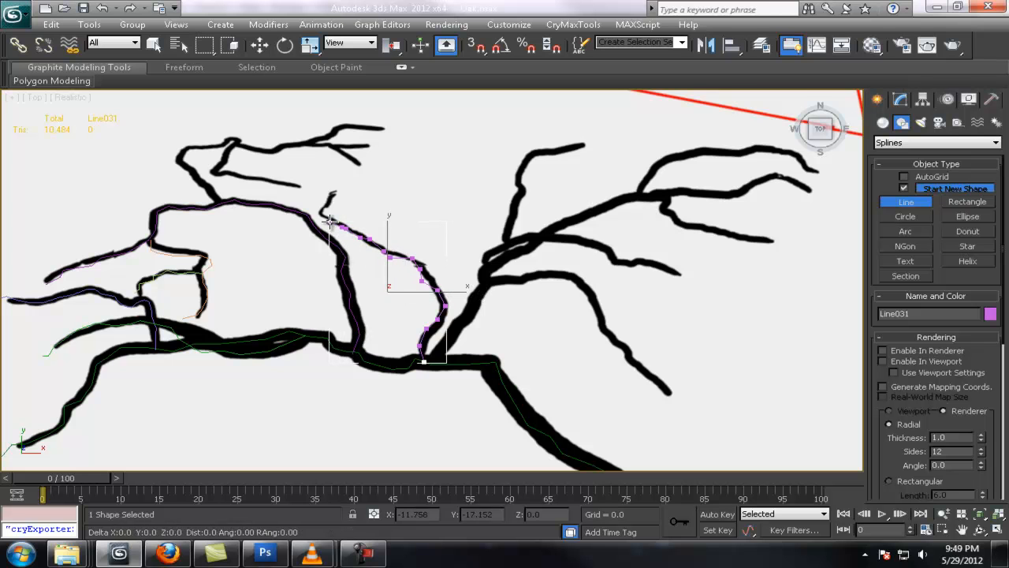
pyautogui.click(322, 211)
pyautogui.click(332, 200)
pyautogui.click(333, 189)
pyautogui.click(342, 183)
pyautogui.rightClick(352, 180)
# Try rotating the collapsed branch copy, and undo the rotation.
pyautogui.moveTo(552, 203); pyautogui.dragTo(572, 333, button='middle')
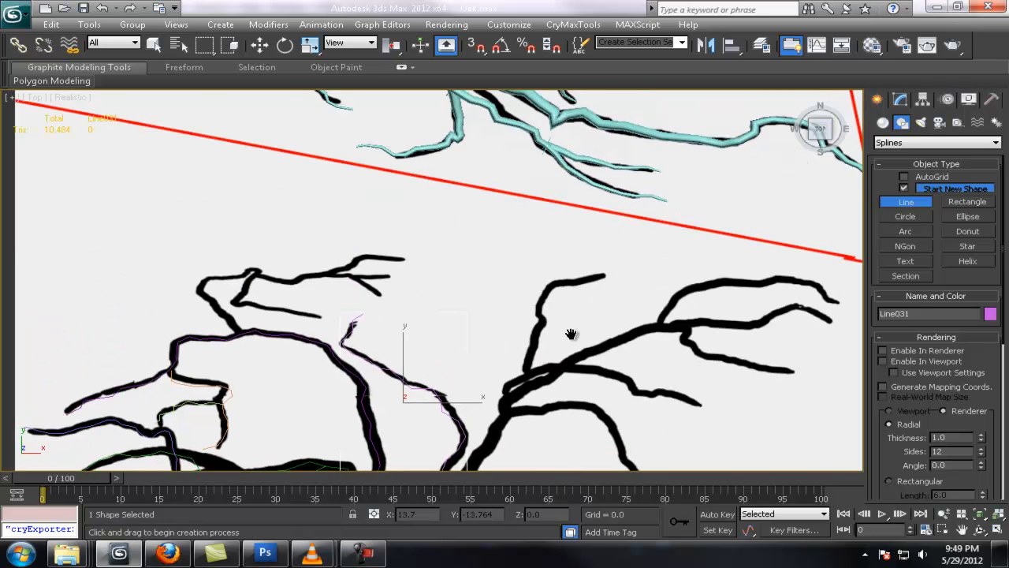
pyautogui.scroll(-6, 573, 316)
pyautogui.moveTo(572, 277); pyautogui.dragTo(572, 340, button='middle')
pyautogui.rightClick(570, 335)
pyautogui.click(431, 253)
pyautogui.press('e')
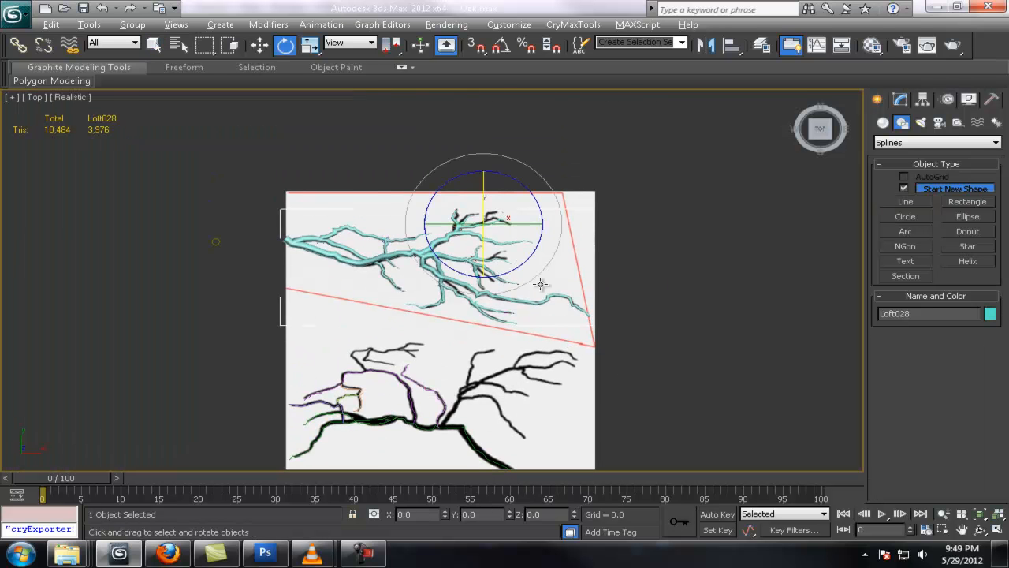
pyautogui.keyDown('alt'); pyautogui.moveTo(541, 284); pyautogui.dragTo(597, 252, button='middle'); pyautogui.keyUp('alt')
pyautogui.moveTo(465, 175); pyautogui.dragTo(496, 226)
pyautogui.keyDown('alt'); pyautogui.moveTo(496, 226); pyautogui.dragTo(551, 286, button='middle'); pyautogui.keyUp('alt')
pyautogui.hotkey('ctrl', 'z')
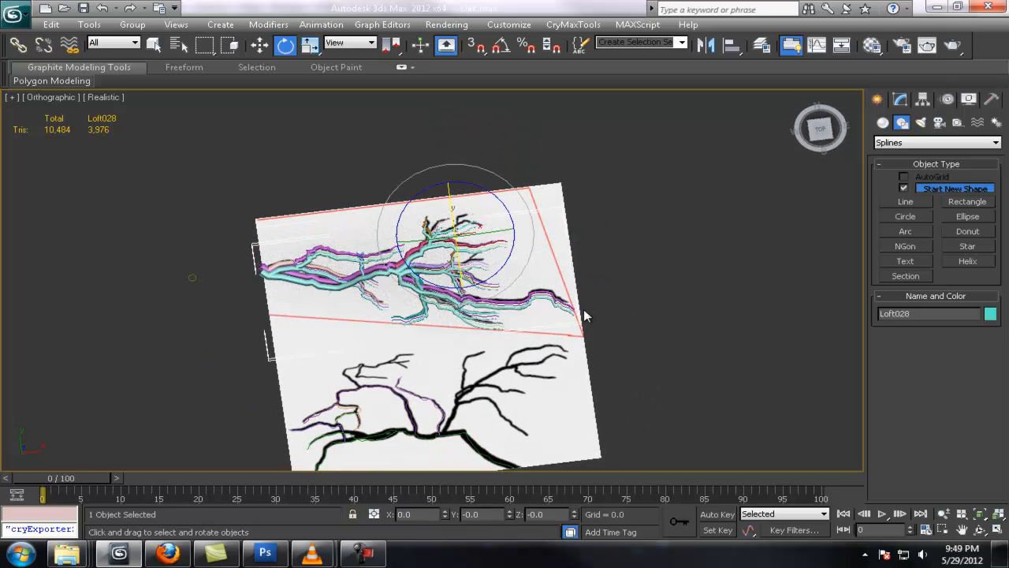
# Examine the traced splines against the second branch silhouette.
pyautogui.moveTo(584, 315); pyautogui.dragTo(550, 204, button='middle')
pyautogui.scroll(2, 545, 268)
pyautogui.moveTo(533, 331); pyautogui.dragTo(553, 212, button='middle')
pyautogui.scroll(5, 557, 226)
pyautogui.press('q')
pyautogui.click(426, 144)
pyautogui.scroll(-5, 533, 295)
pyautogui.moveTo(479, 179); pyautogui.dragTo(571, 279, button='middle')
pyautogui.scroll(3, 556, 253)
pyautogui.scroll(-3, 583, 249)
pyautogui.scroll(3, 628, 239)
# Trace the large right-hand fork from the main limb up to the tip of its small lower twig with a Line spline.
pyautogui.press('t')
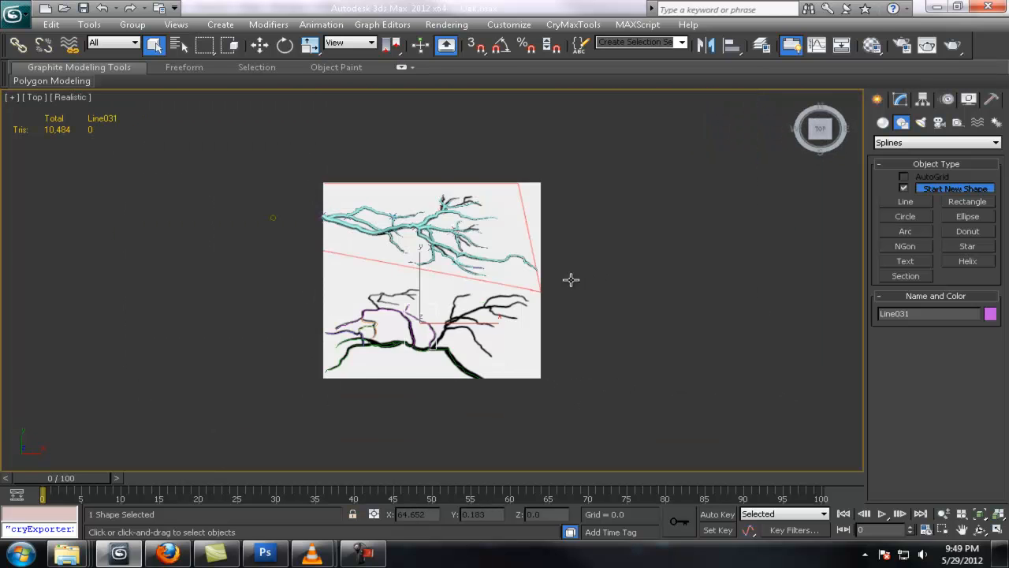
pyautogui.scroll(5, 572, 279)
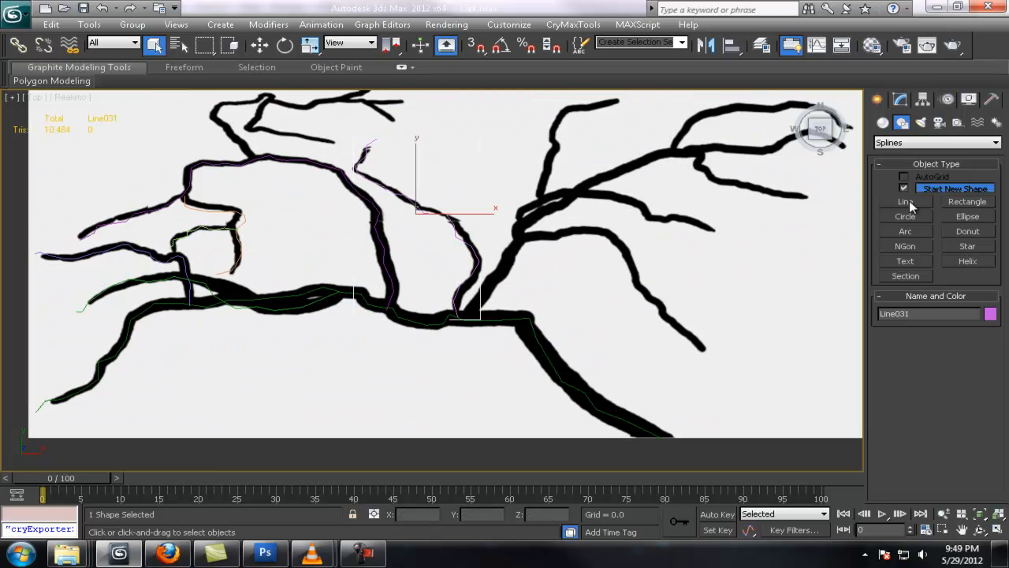
pyautogui.click(907, 202)
pyautogui.scroll(-2, 399, 390)
pyautogui.scroll(4, 400, 389)
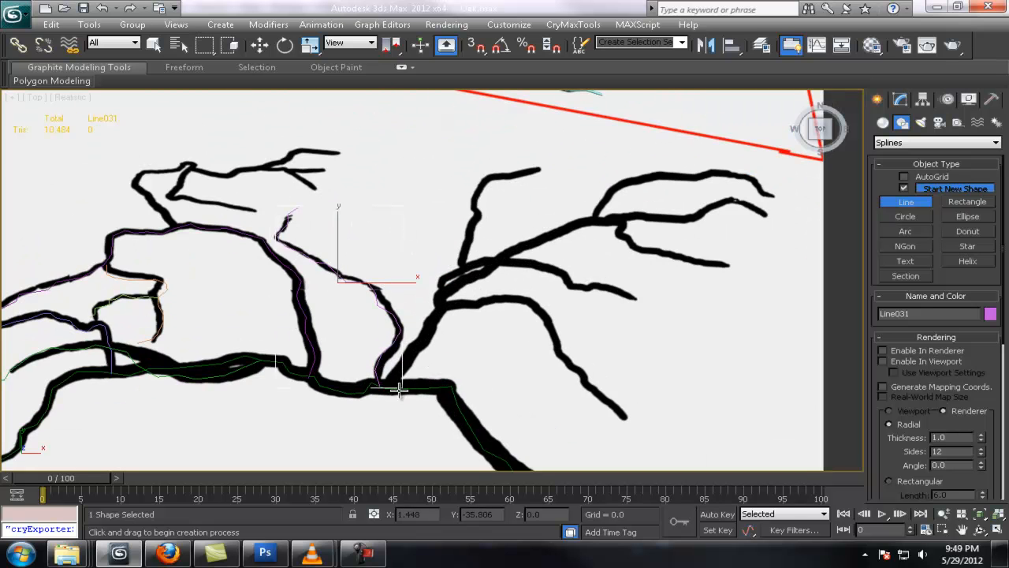
pyautogui.click(418, 387)
pyautogui.click(412, 370)
pyautogui.click(415, 352)
pyautogui.click(433, 324)
pyautogui.click(435, 307)
pyautogui.click(435, 292)
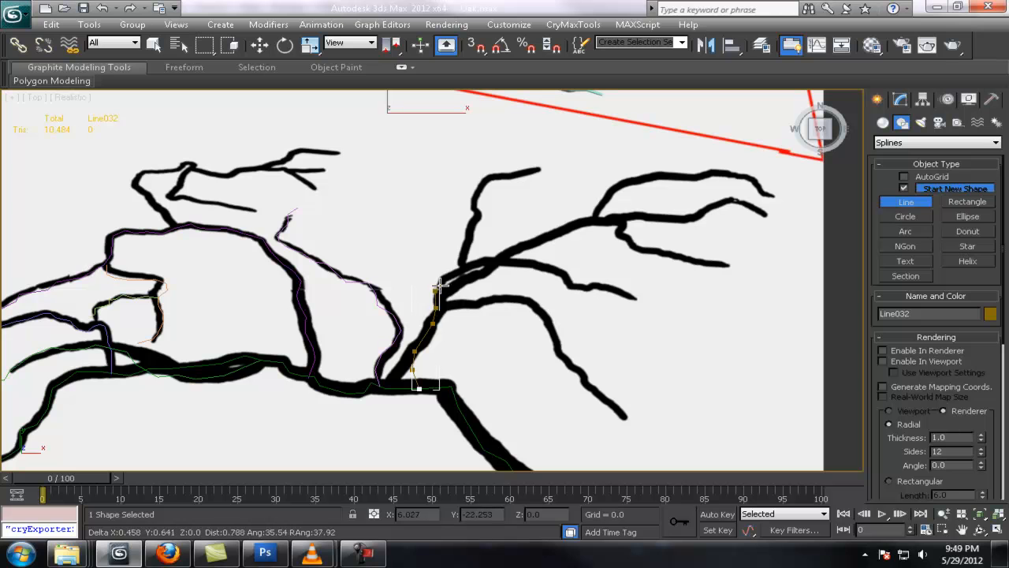
pyautogui.click(458, 290)
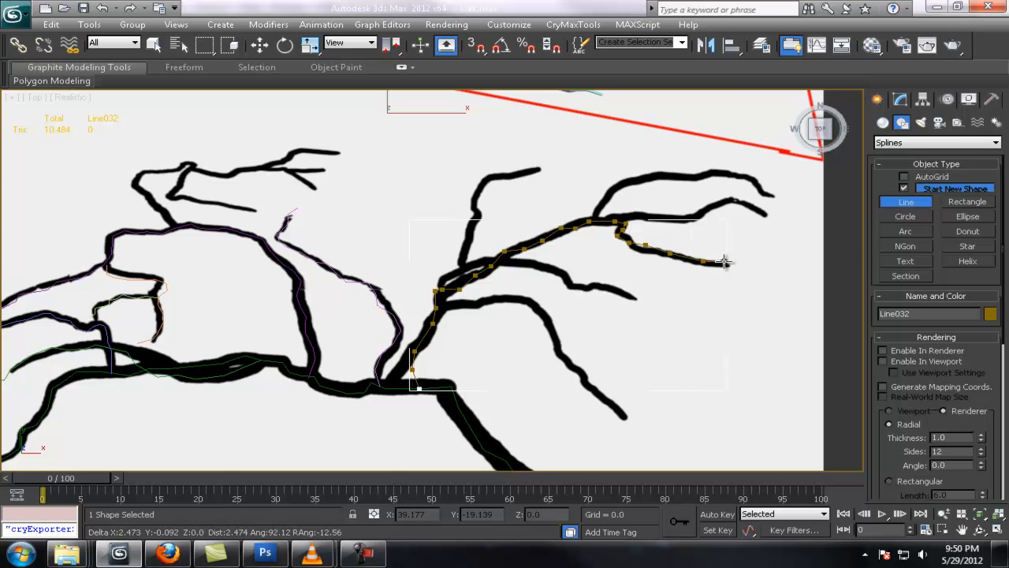
pyautogui.rightClick(750, 288)
# Trace the wavy middle twig at the fork's far end, from the split out past its tip, with a new Line spline.
pyautogui.moveTo(803, 264); pyautogui.dragTo(721, 312, button='middle')
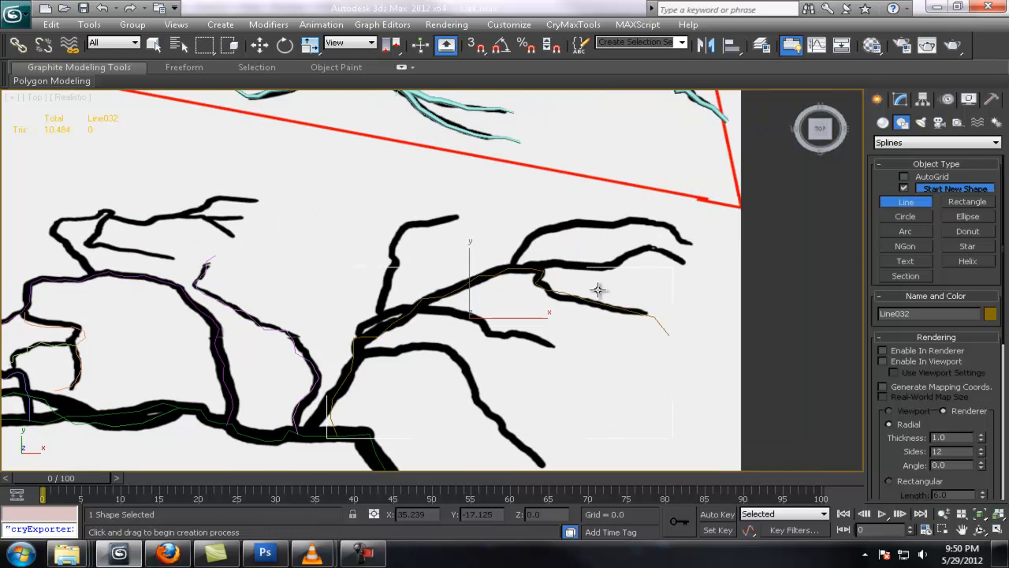
pyautogui.click(520, 269)
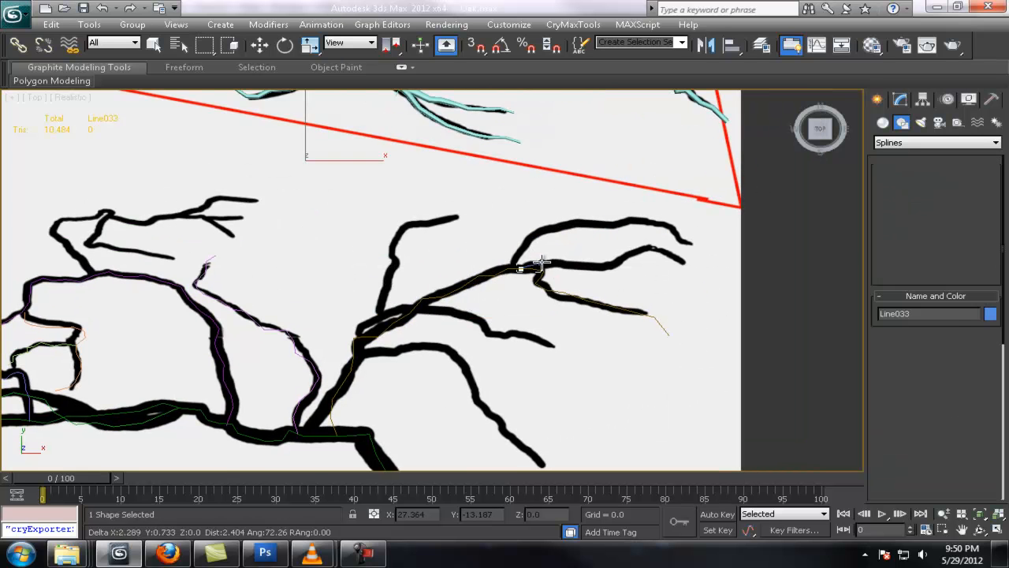
pyautogui.click(621, 264)
pyautogui.click(634, 254)
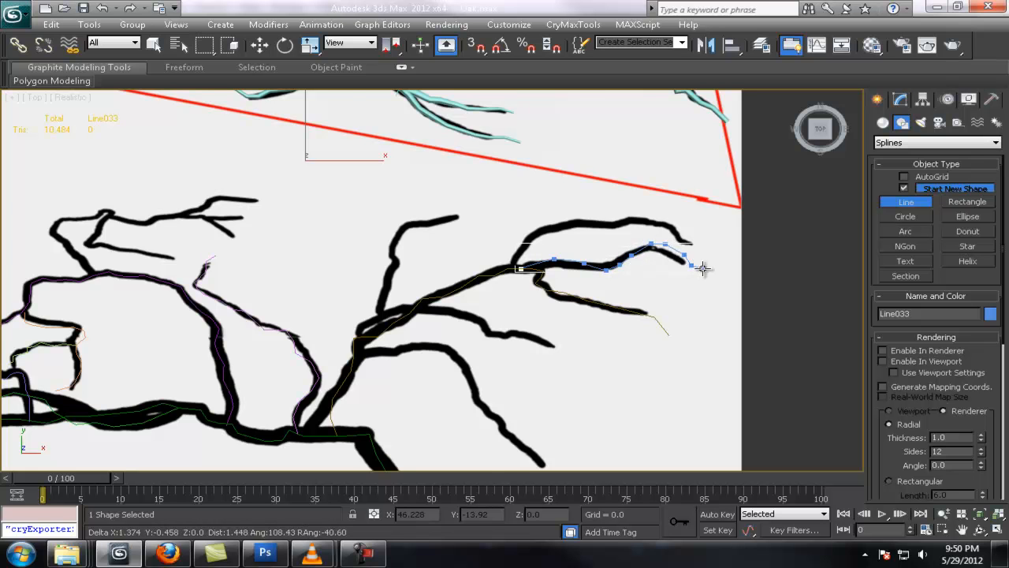
pyautogui.rightClick(706, 269)
# Trace the topmost arching twig of the large fork loosely with a Line spline, starting below its junction.
pyautogui.moveTo(705, 269); pyautogui.dragTo(666, 299, button='middle')
pyautogui.click(440, 305)
pyautogui.click(446, 281)
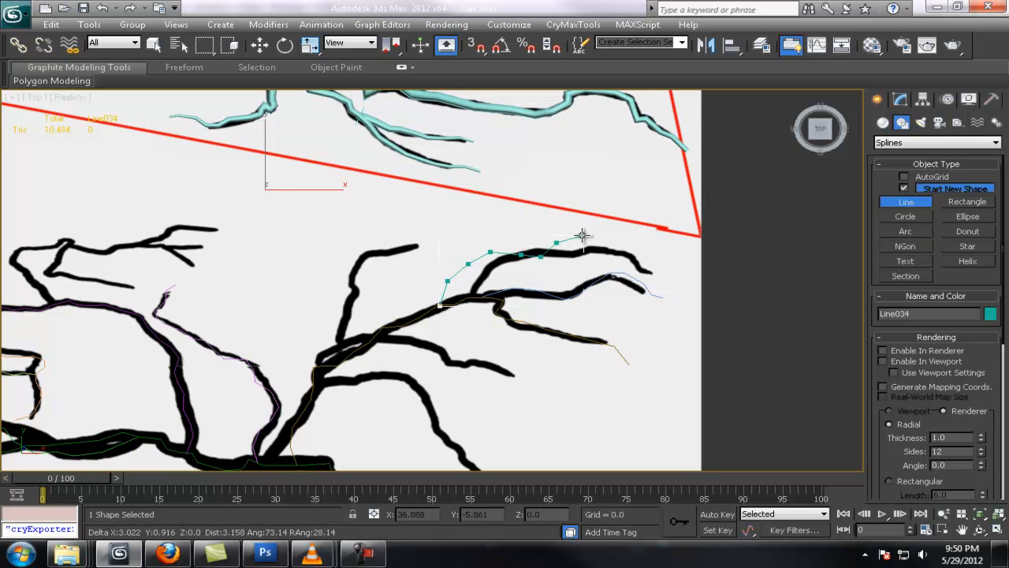
pyautogui.rightClick(642, 254)
# Trace the side branch that crosses over the lower part of the large fork and runs out beyond its tip.
pyautogui.moveTo(667, 283); pyautogui.dragTo(645, 228, button='middle')
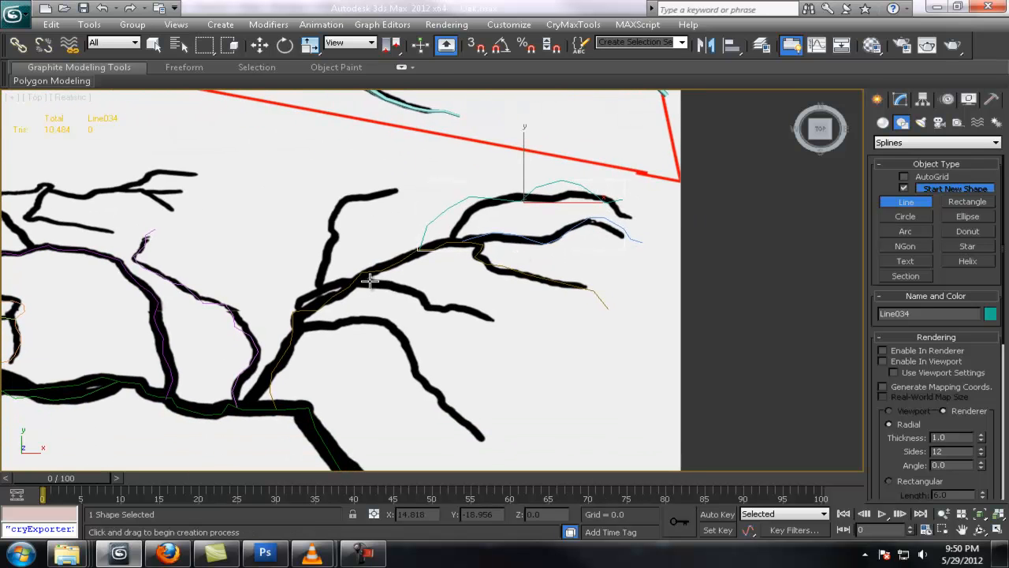
pyautogui.click(298, 309)
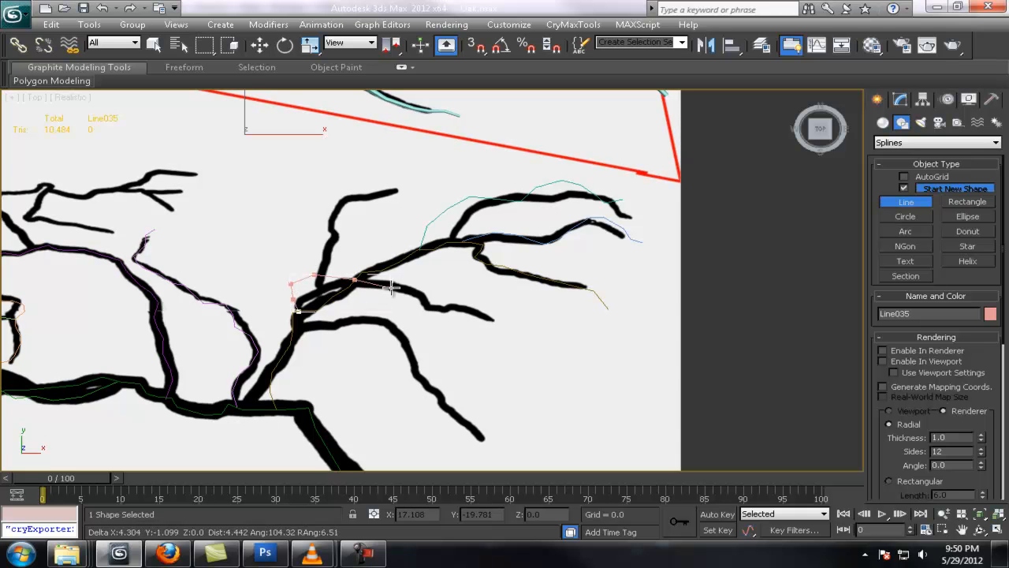
pyautogui.click(454, 307)
pyautogui.click(495, 320)
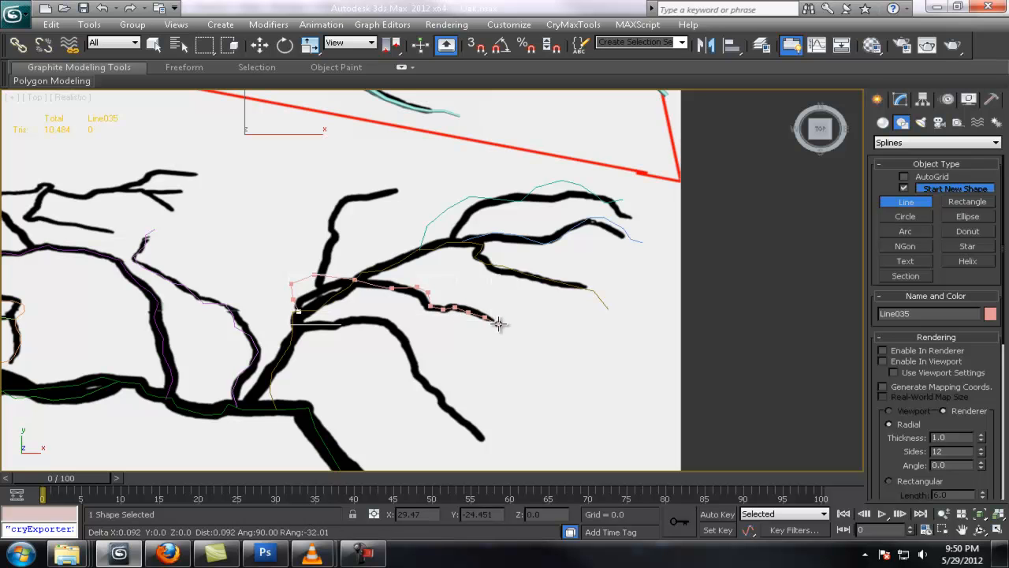
pyautogui.click(537, 326)
pyautogui.rightClick(537, 326)
# Trace the lowest drooping side branch of the large fork down to its tip with a Line spline.
pyautogui.moveTo(505, 354); pyautogui.dragTo(527, 288, button='middle')
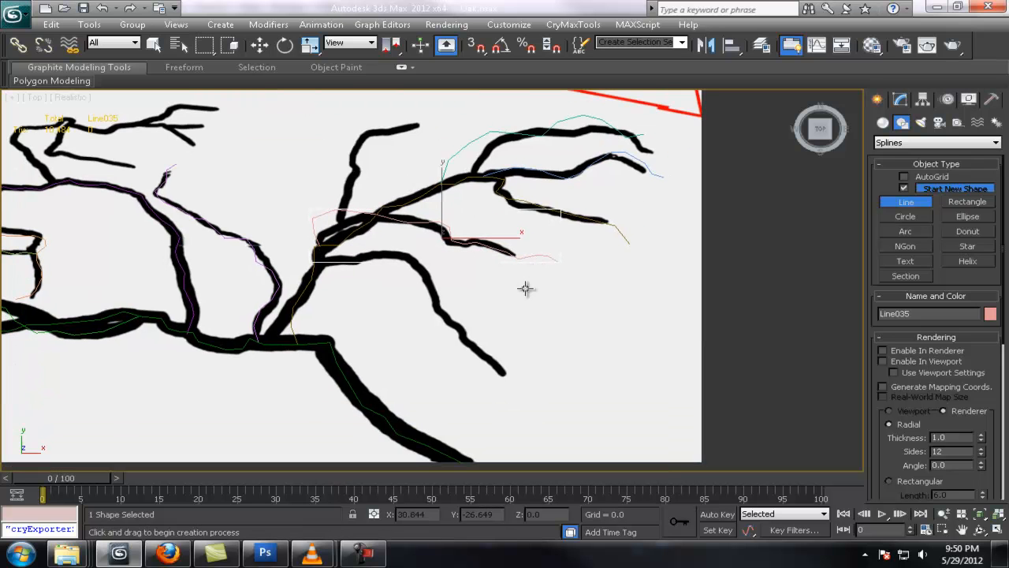
pyautogui.click(312, 273)
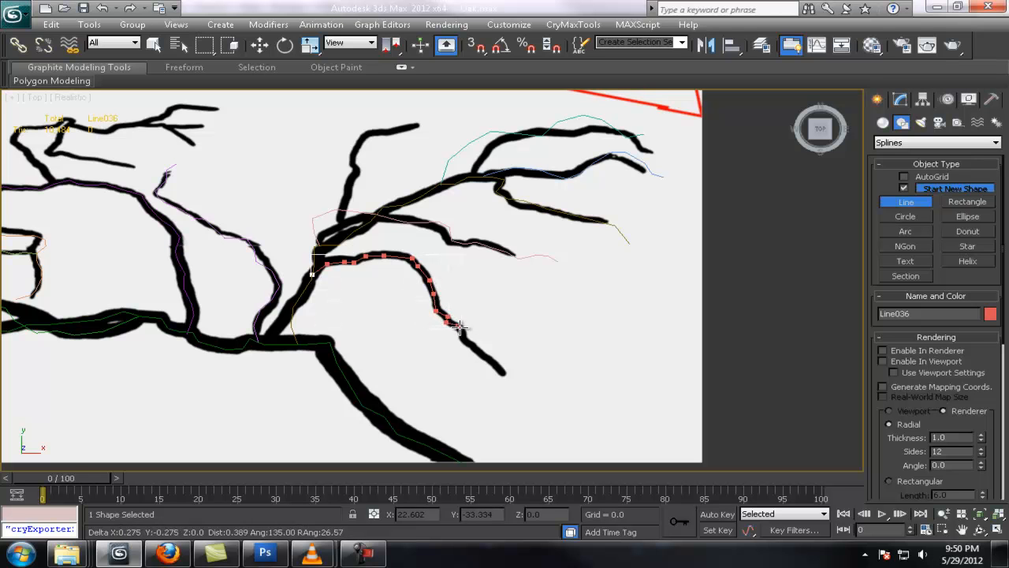
pyautogui.click(477, 347)
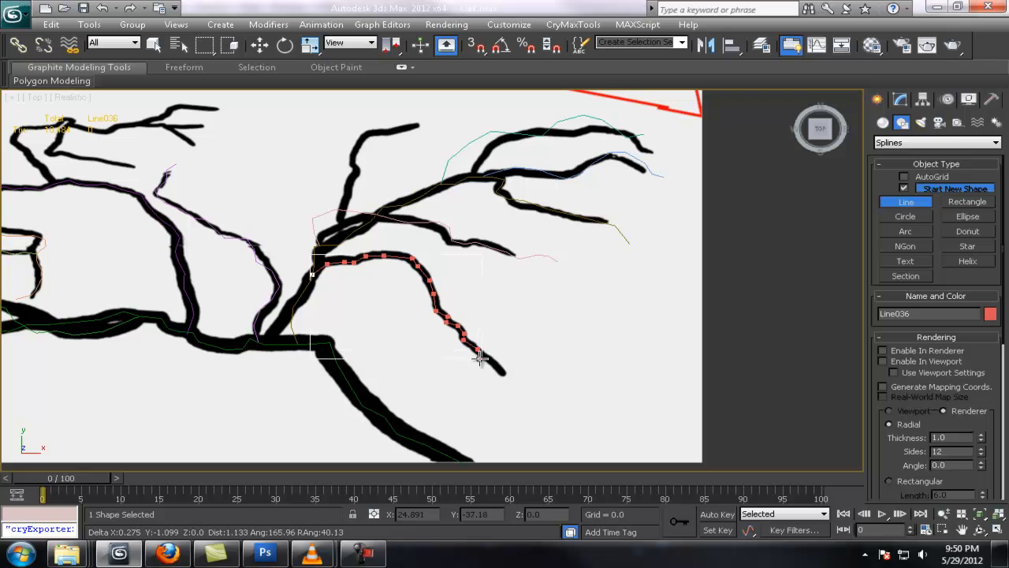
pyautogui.click(497, 365)
pyautogui.click(510, 388)
pyautogui.rightClick(520, 392)
# Trace the upright bent twig above the base of the large fork, extending the Line spline beyond its tip.
pyautogui.moveTo(524, 322); pyautogui.dragTo(559, 383, button='middle')
pyautogui.scroll(3, 496, 349)
pyautogui.moveTo(399, 312); pyautogui.dragTo(418, 336, button='middle')
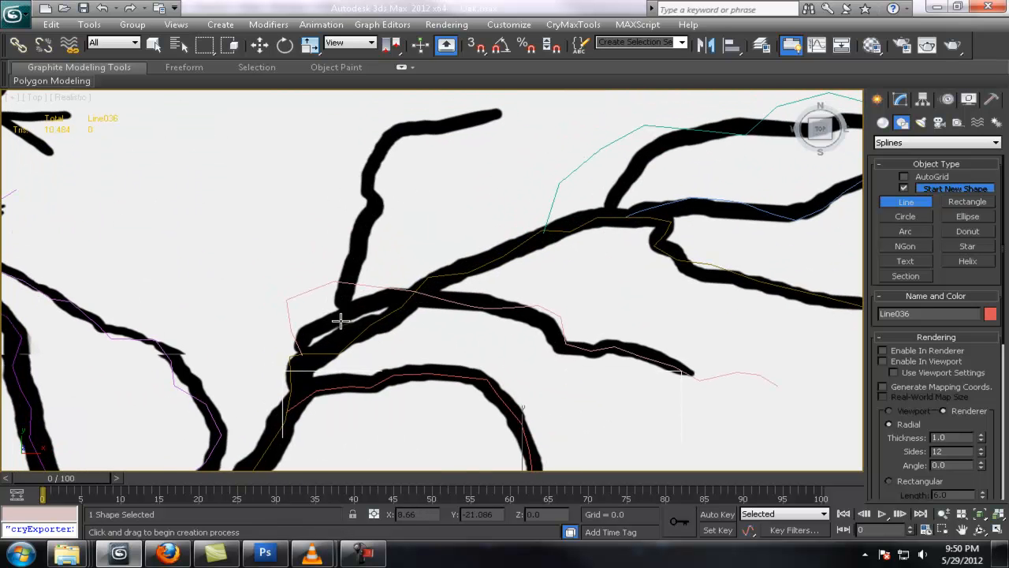
pyautogui.click(347, 283)
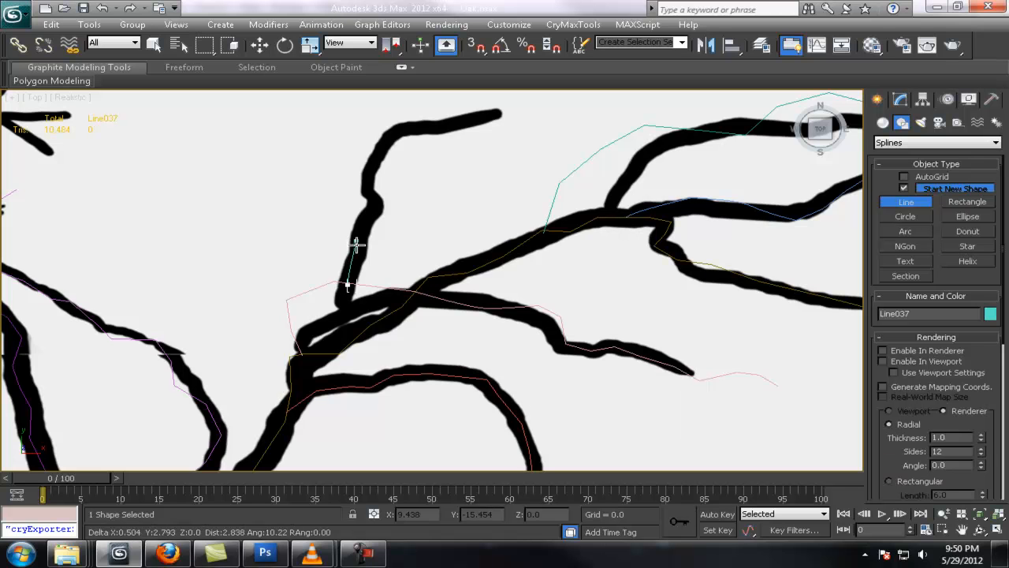
pyautogui.click(358, 261)
pyautogui.click(360, 233)
pyautogui.click(377, 204)
pyautogui.click(365, 191)
pyautogui.click(368, 168)
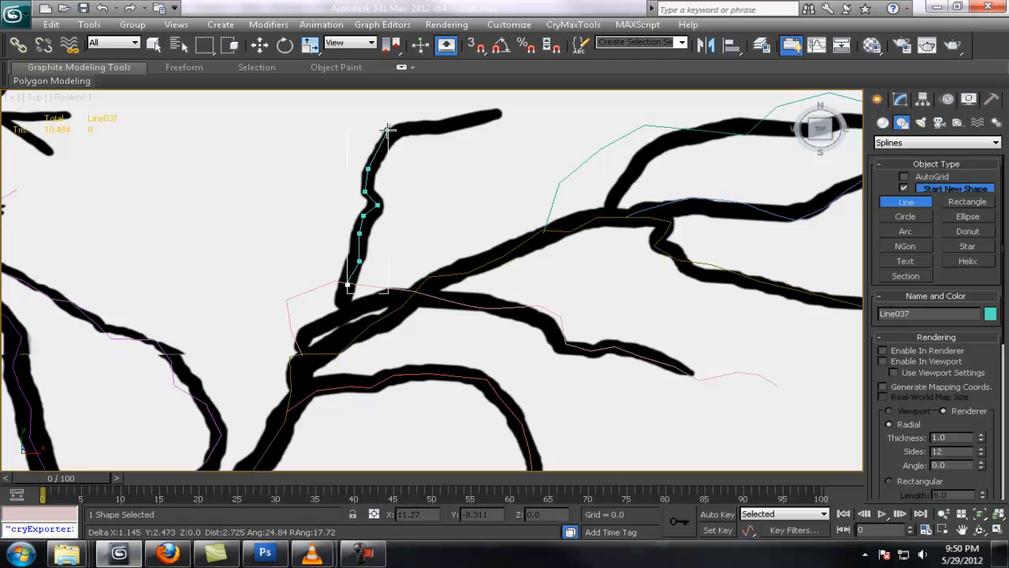
pyautogui.click(390, 136)
pyautogui.click(411, 126)
pyautogui.click(439, 124)
pyautogui.click(488, 110)
pyautogui.click(542, 113)
pyautogui.click(580, 126)
pyautogui.click(655, 98)
pyautogui.rightClick(700, 114)
# Trace the twig rising from the arched left limb, around its bend and small loop, into the lower offshoot with a Line spline.
pyautogui.moveTo(702, 115); pyautogui.dragTo(618, 249, button='middle')
pyautogui.scroll(-6, 606, 257)
pyautogui.moveTo(510, 350); pyautogui.dragTo(734, 322, button='middle')
pyautogui.scroll(2, 605, 303)
pyautogui.scroll(2, 729, 320)
pyautogui.moveTo(362, 281); pyautogui.dragTo(671, 289, button='middle')
pyautogui.moveTo(519, 255); pyautogui.dragTo(417, 241, button='middle')
pyautogui.scroll(-6, 496, 252)
pyautogui.moveTo(605, 296); pyautogui.dragTo(577, 281, button='middle')
pyautogui.scroll(2, 577, 280)
pyautogui.scroll(2, 584, 276)
pyautogui.scroll(2, 450, 288)
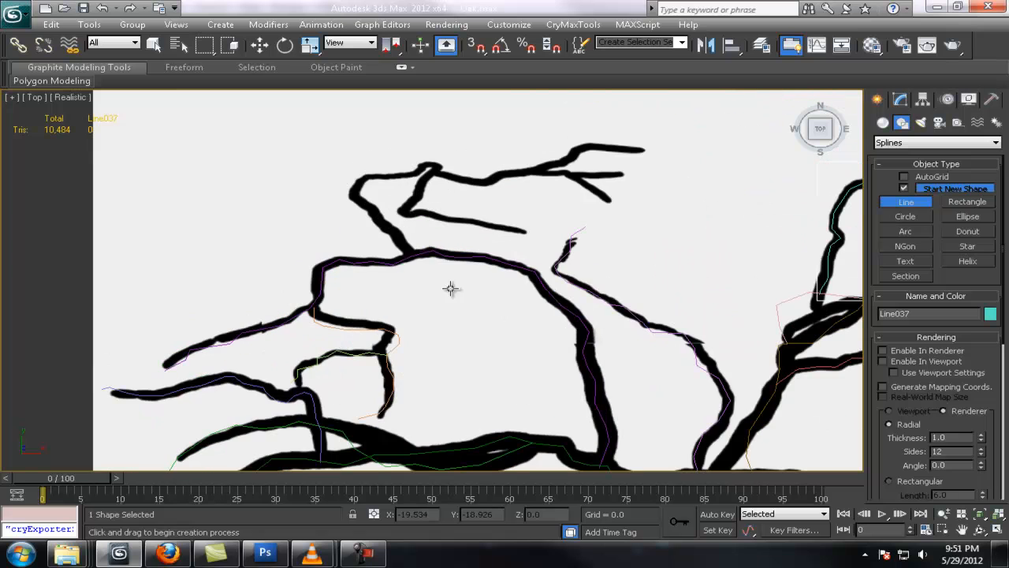
pyautogui.rightClick(407, 257)
pyautogui.click(905, 201)
pyautogui.moveTo(550, 228); pyautogui.dragTo(557, 268, button='middle')
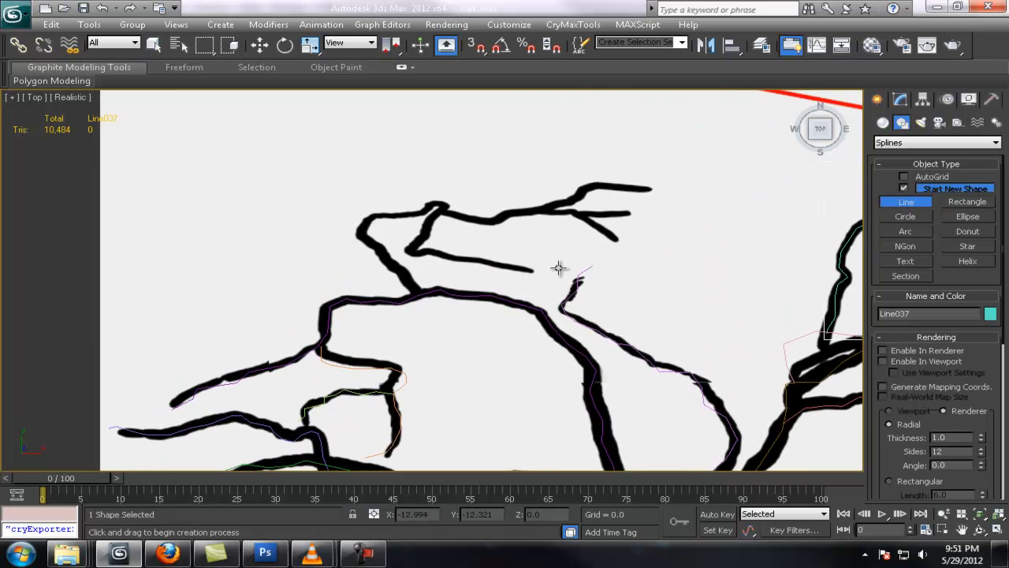
pyautogui.click(413, 289)
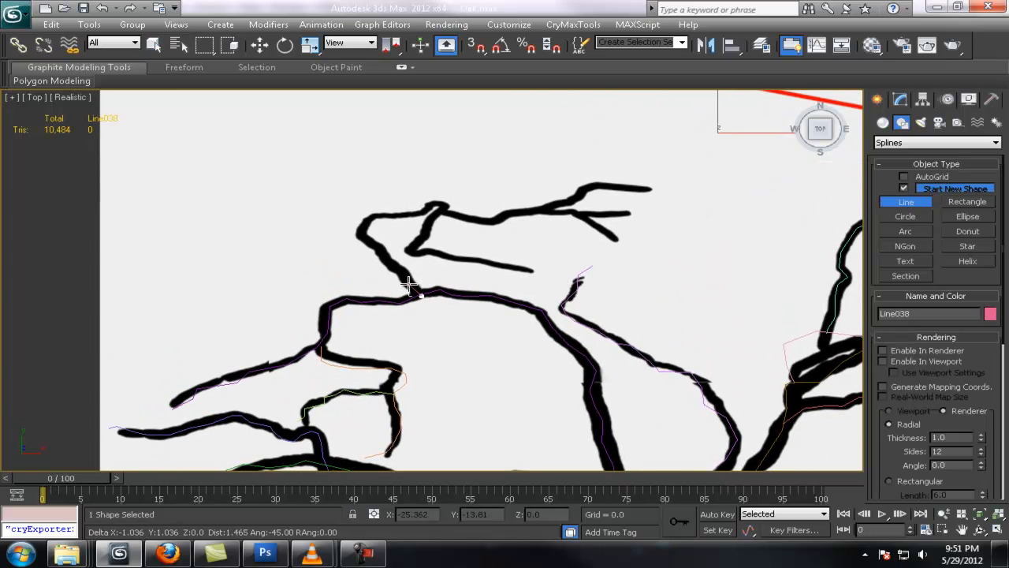
pyautogui.click(401, 269)
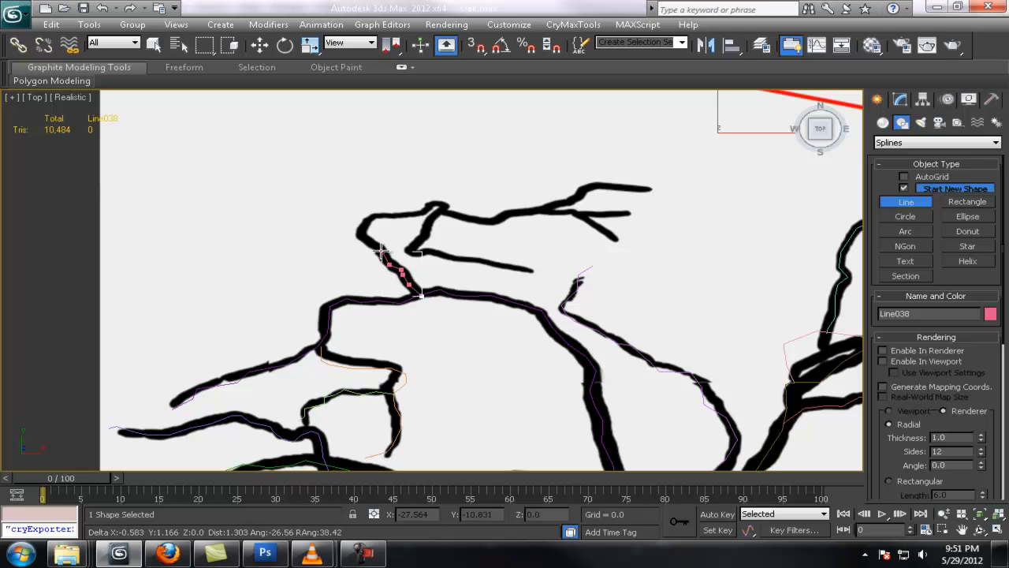
pyautogui.click(358, 233)
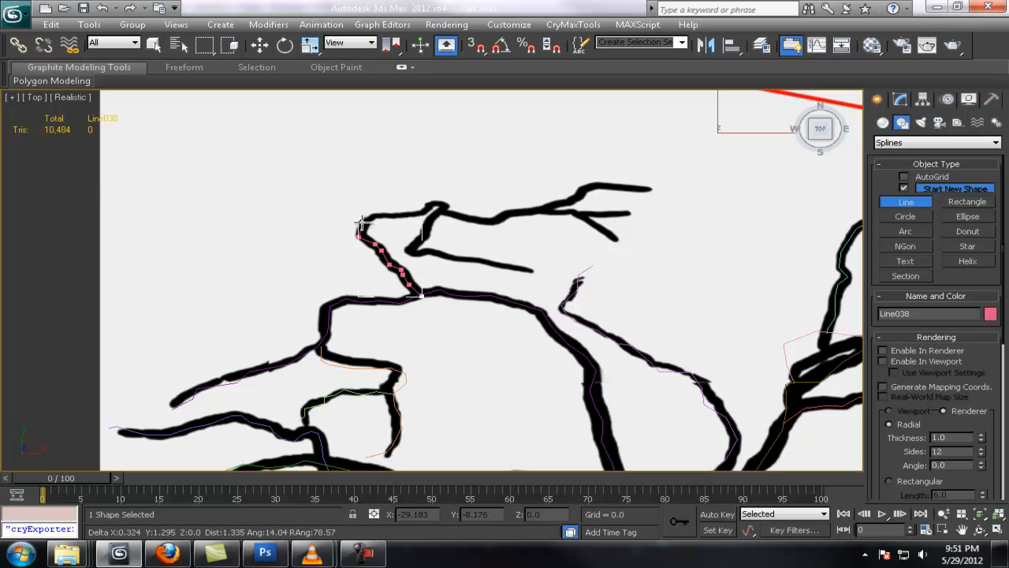
pyautogui.click(367, 220)
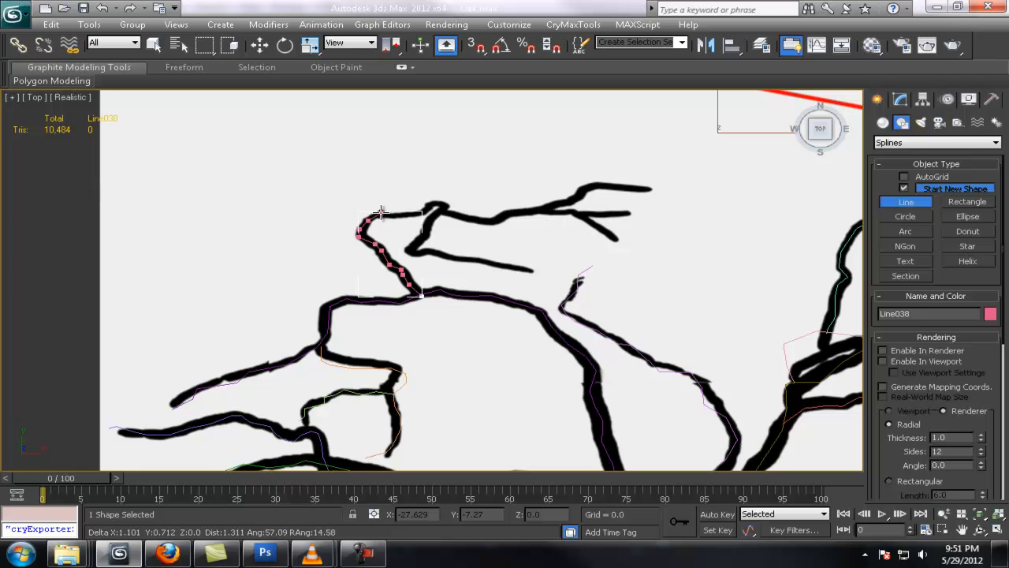
pyautogui.click(424, 212)
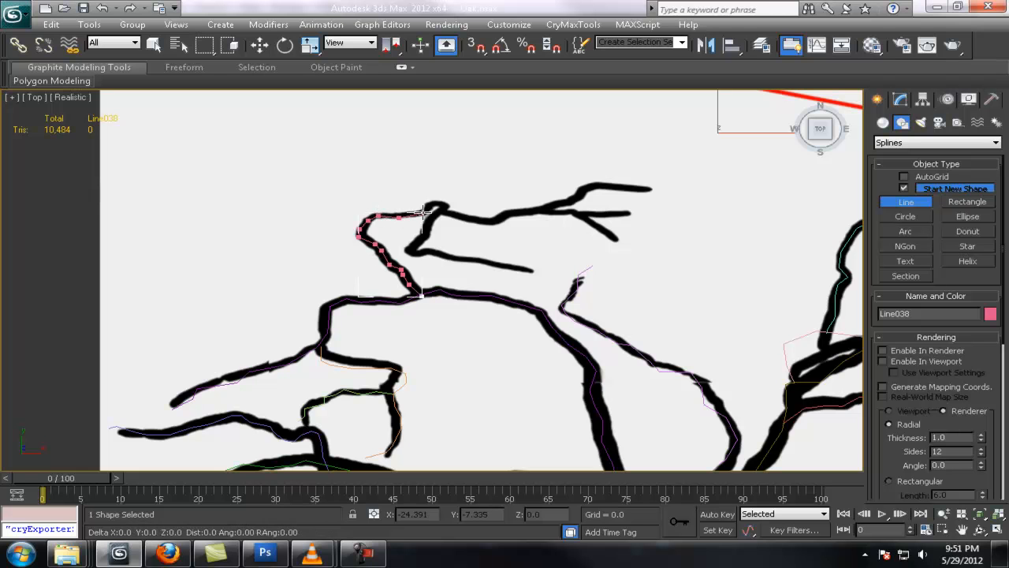
pyautogui.click(440, 204)
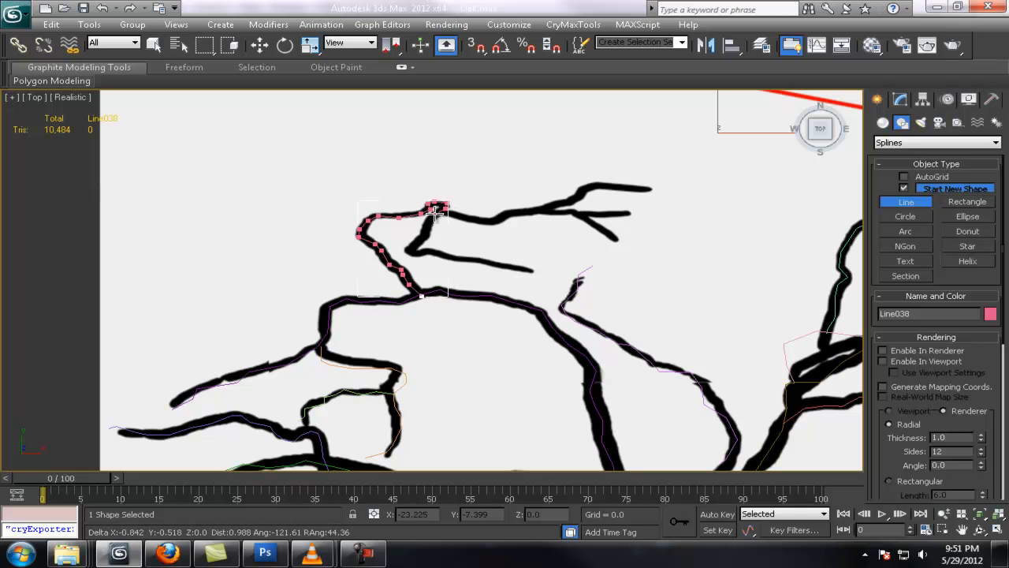
pyautogui.click(430, 227)
pyautogui.click(430, 238)
pyautogui.click(420, 243)
pyautogui.click(414, 252)
pyautogui.click(422, 255)
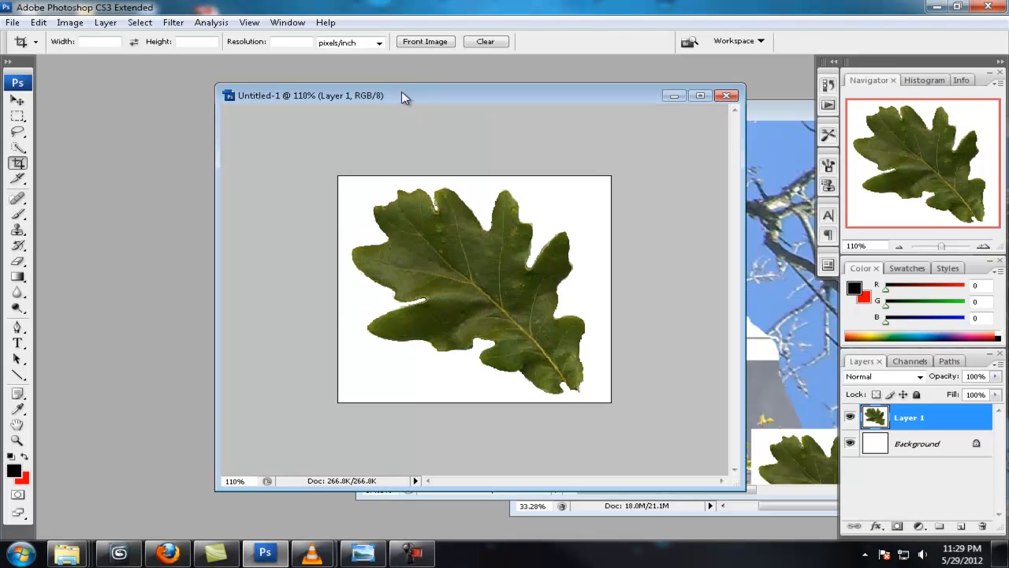
pyautogui.click(12, 22)
pyautogui.click(32, 182)
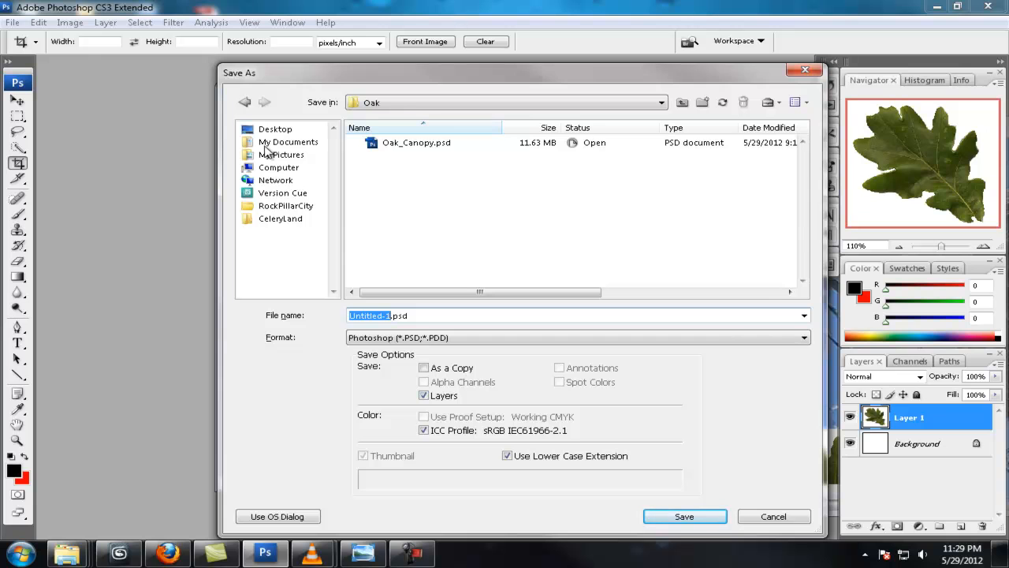
pyautogui.click(268, 132)
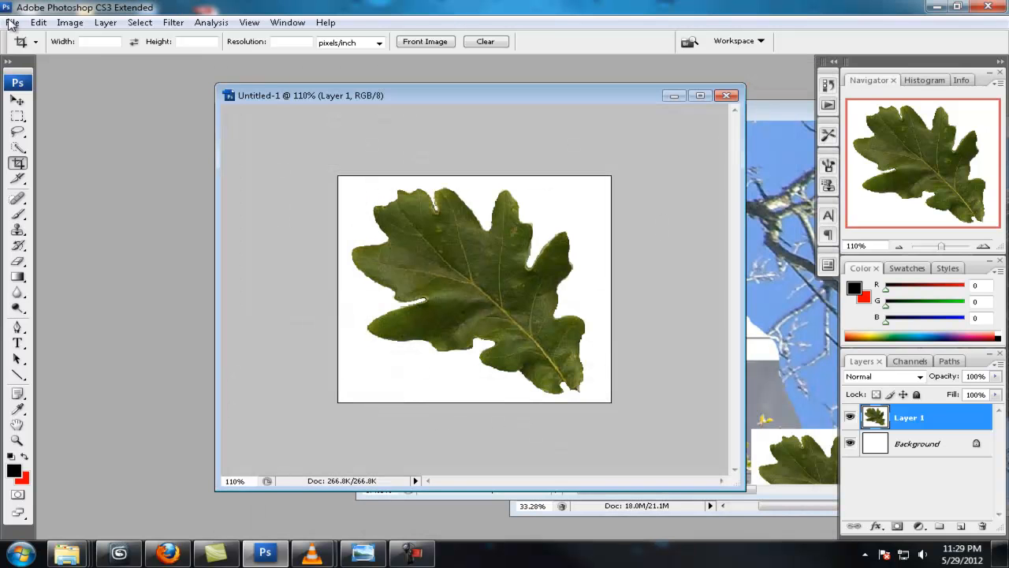
# Choose a file format for the oak leaf image and save it under the name leaf.
pyautogui.hotkey('ctrl', 's')
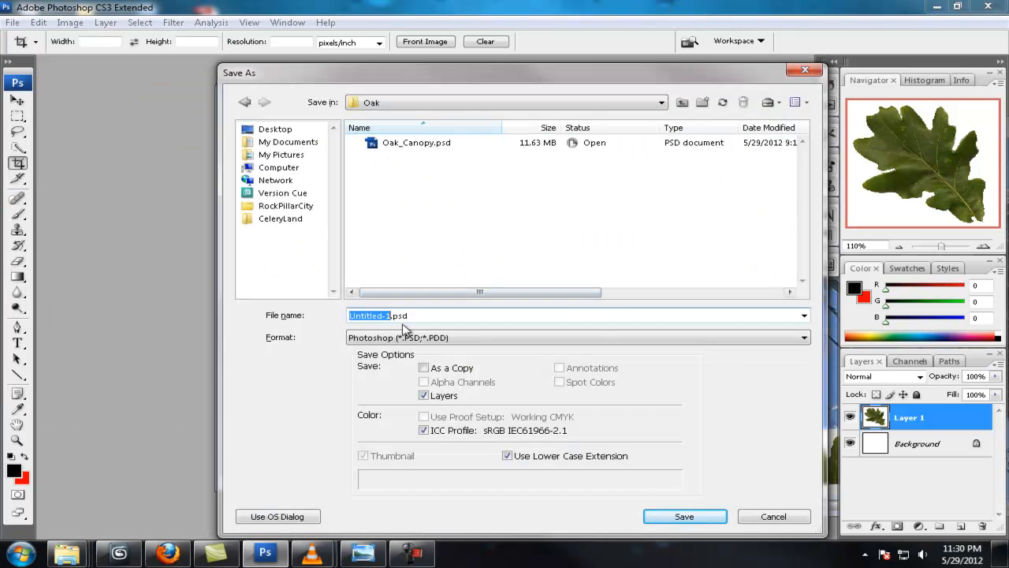
pyautogui.click(405, 337)
pyautogui.click(403, 433)
pyautogui.doubleClick(390, 316)
pyautogui.write('leaf')
pyautogui.click(676, 519)
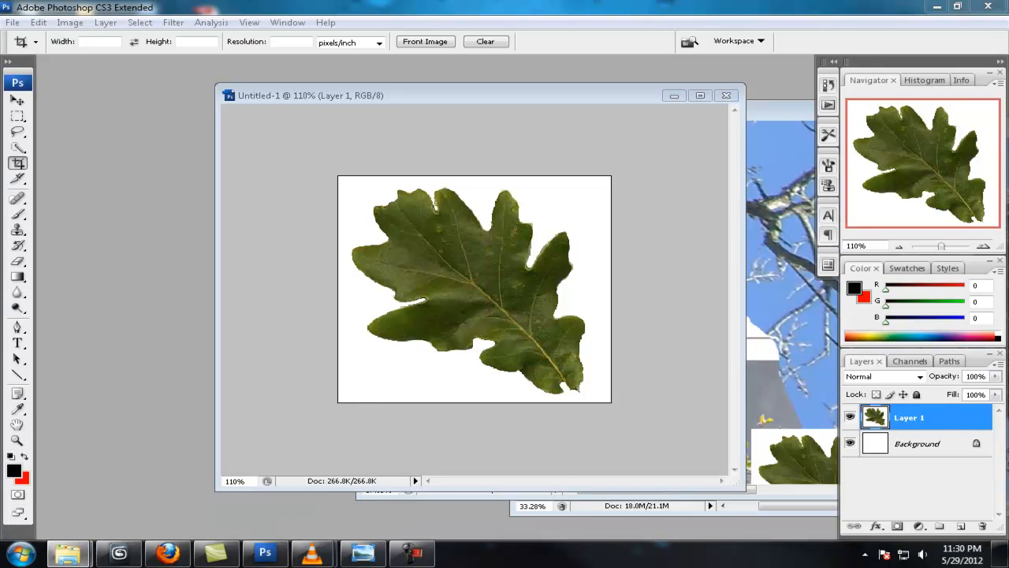
# Switch to 3ds Max and create a square plane about 35.4 by 35.4 beside the two branch models.
pyautogui.click(936, 6)
pyautogui.click(118, 553)
pyautogui.moveTo(520, 311); pyautogui.dragTo(515, 280, button='middle')
pyautogui.click(877, 100)
pyautogui.click(898, 100)
pyautogui.click(878, 99)
pyautogui.click(908, 142)
pyautogui.click(894, 157)
pyautogui.click(905, 190)
pyautogui.click(967, 250)
pyautogui.keyDown('alt'); pyautogui.moveTo(521, 235); pyautogui.dragTo(506, 256, button='middle'); pyautogui.keyUp('alt')
pyautogui.keyDown('ctrl'); pyautogui.moveTo(643, 248); pyautogui.dragTo(697, 285); pyautogui.keyUp('ctrl')
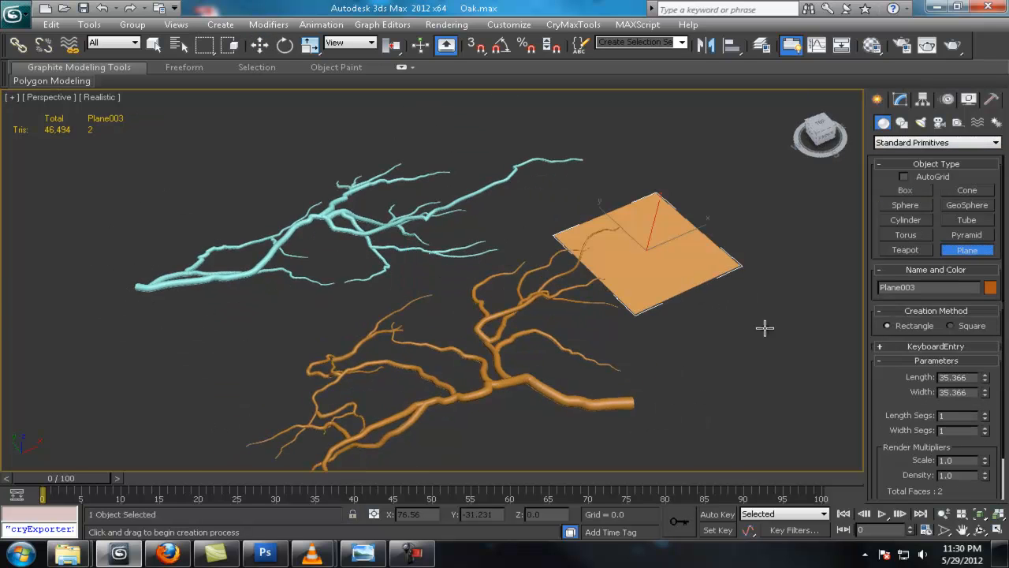
pyautogui.moveTo(763, 328); pyautogui.dragTo(662, 335, button='middle')
# Apply the saved leaf image to the plane as its texture and pick the plane's material into an unused Material Editor slot.
pyautogui.moveTo(1008, 236); pyautogui.dragTo(607, 245)
pyautogui.scroll(3, 630, 225)
pyautogui.moveTo(630, 226); pyautogui.dragTo(586, 268, button='middle')
pyautogui.press('m')
pyautogui.click(363, 168)
pyautogui.click(312, 327)
pyautogui.click(592, 262)
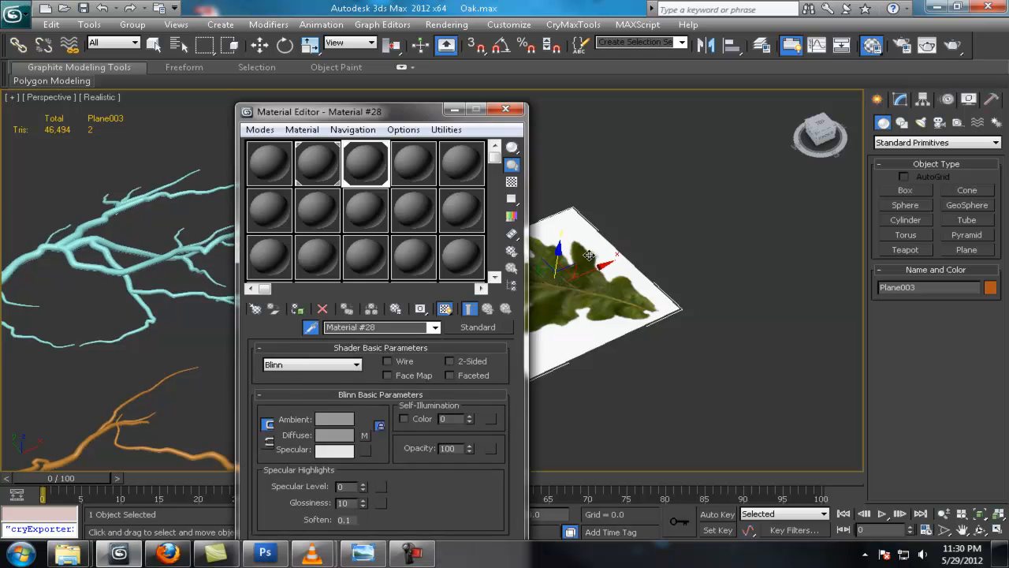
pyautogui.press('m')
# Convert the leaf-textured plane to an Editable Poly.
pyautogui.keyDown('alt'); pyautogui.moveTo(619, 240); pyautogui.dragTo(579, 272, button='middle'); pyautogui.keyUp('alt')
pyautogui.scroll(4, 579, 272)
pyautogui.click(900, 100)
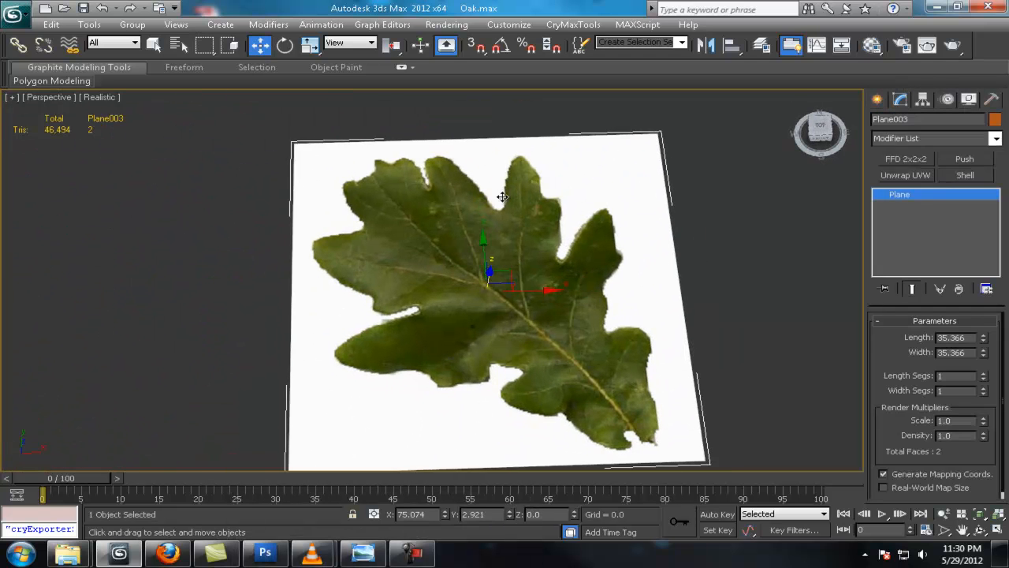
pyautogui.rightClick(500, 196)
pyautogui.click(530, 260)
# In the Top view, cut the plane along the leaf's upper-left lobe and first notch, and display edged faces.
pyautogui.press('t')
pyautogui.scroll(5, 621, 268)
pyautogui.scroll(4, 520, 142)
pyautogui.press('q')
pyautogui.click(385, 194)
pyautogui.click(423, 199)
pyautogui.click(443, 229)
pyautogui.click(451, 188)
pyautogui.click(448, 164)
pyautogui.press('F4')
pyautogui.moveTo(471, 150); pyautogui.dragTo(468, 142, button='middle')
# Continue cutting the plane along the leaf's upper and right-hand lobes and notches, ending the cut at the plane's right edge.
pyautogui.click(447, 181)
pyautogui.click(460, 185)
pyautogui.click(498, 229)
pyautogui.click(511, 253)
pyautogui.click(524, 254)
pyautogui.click(530, 242)
pyautogui.click(535, 193)
pyautogui.click(544, 183)
pyautogui.click(561, 208)
pyautogui.click(564, 244)
pyautogui.click(578, 249)
pyautogui.click(575, 323)
pyautogui.click(636, 263)
pyautogui.click(644, 315)
pyautogui.click(622, 341)
pyautogui.click(623, 367)
pyautogui.click(619, 396)
pyautogui.click(626, 405)
pyautogui.click(653, 398)
pyautogui.click(663, 410)
pyautogui.click(713, 409)
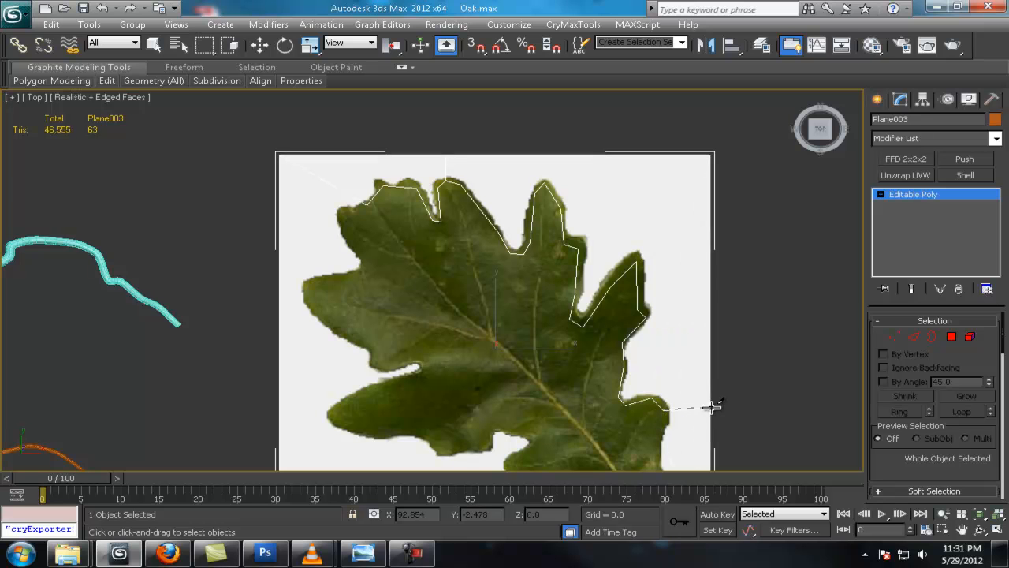
# Cut an edge from the tip of the leaf's right-hand lobe to the plane's upper-right corner.
pyautogui.click(638, 257)
pyautogui.click(712, 154)
pyautogui.rightClick(714, 156)
# At vertex level, nudge the outline vertex near the tip of the leaf's right-hand lobe to fit the leaf better.
pyautogui.scroll(2, 765, 219)
pyautogui.moveTo(766, 218); pyautogui.dragTo(654, 166, button='middle')
pyautogui.click(880, 195)
pyautogui.click(908, 206)
pyautogui.press('w')
pyautogui.click(610, 213)
pyautogui.moveTo(969, 424); pyautogui.dragTo(921, 130)
pyautogui.moveTo(586, 192); pyautogui.dragTo(593, 191)
pyautogui.scroll(-2, 700, 262)
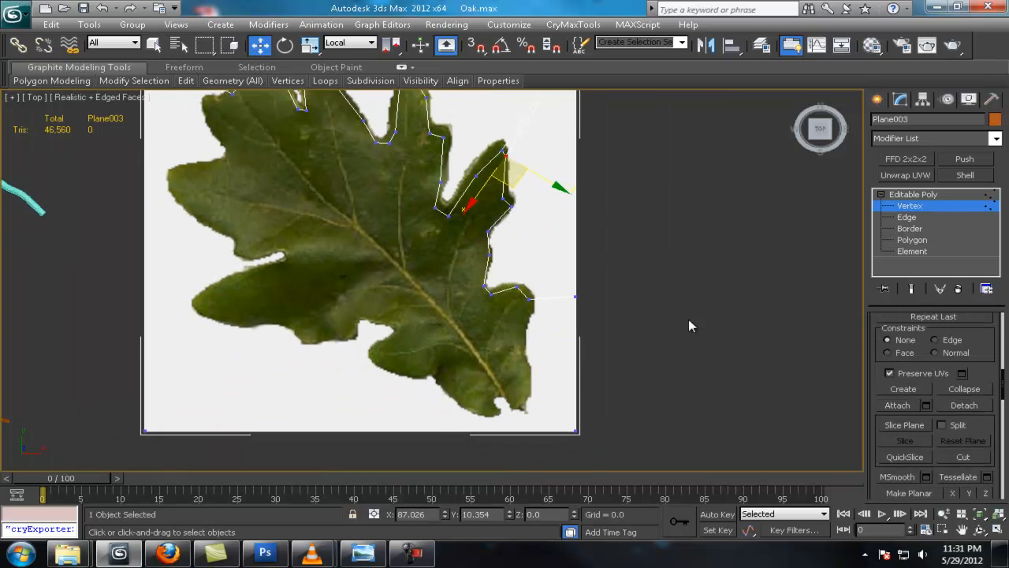
# Cut the plane down the leaf's lower-right side and around the stem base, starting from the existing outline's lower-right end.
pyautogui.moveTo(692, 324); pyautogui.dragTo(675, 261, button='middle')
pyautogui.scroll(4, 446, 223)
pyautogui.click(963, 457)
pyautogui.click(607, 171)
pyautogui.click(590, 256)
pyautogui.click(605, 311)
pyautogui.click(592, 386)
pyautogui.click(549, 398)
pyautogui.click(482, 385)
# Continue the cut along the leaf's lower lobe and around the deep notch on its underside.
pyautogui.click(421, 320)
pyautogui.click(354, 316)
pyautogui.click(304, 291)
pyautogui.click(305, 268)
pyautogui.click(346, 250)
pyautogui.click(359, 224)
pyautogui.click(306, 211)
pyautogui.click(267, 198)
pyautogui.click(252, 247)
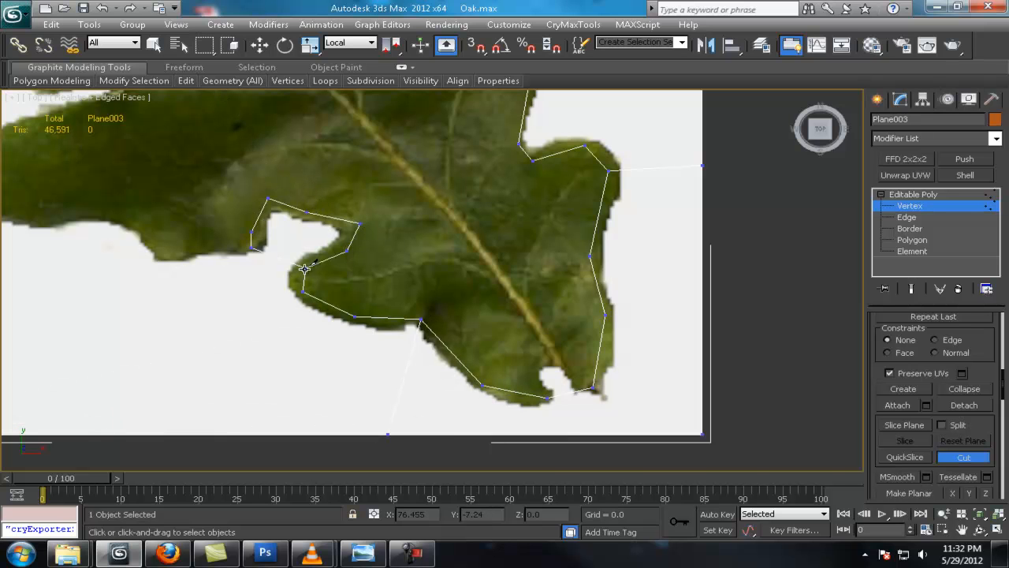
# Continue the cut around the leaf's lower-left lobe and into the notch above it, ending at the plane's left edge.
pyautogui.moveTo(252, 247); pyautogui.dragTo(476, 328, button='middle')
pyautogui.click(389, 333)
pyautogui.click(346, 288)
pyautogui.click(256, 298)
pyautogui.click(181, 272)
pyautogui.click(180, 246)
pyautogui.click(284, 192)
pyautogui.click(362, 172)
pyautogui.click(343, 146)
pyautogui.click(288, 163)
pyautogui.click(250, 155)
pyautogui.click(66, 188)
pyautogui.rightClick(66, 189)
# Cut around the leaf's left-hand lobe from the notch below it to the one above, ending at the plane's left edge.
pyautogui.moveTo(181, 166); pyautogui.dragTo(362, 396, button='middle')
pyautogui.click(431, 385)
pyautogui.click(439, 352)
pyautogui.click(360, 320)
pyautogui.click(302, 224)
pyautogui.click(416, 205)
pyautogui.click(415, 176)
pyautogui.click(247, 168)
pyautogui.rightClick(247, 167)
# Cut along the outer side of the upper-left lobe to close the leaf outline at its starting point.
pyautogui.moveTo(260, 169); pyautogui.dragTo(338, 376, button='middle')
pyautogui.click(493, 382)
pyautogui.click(451, 320)
pyautogui.click(500, 277)
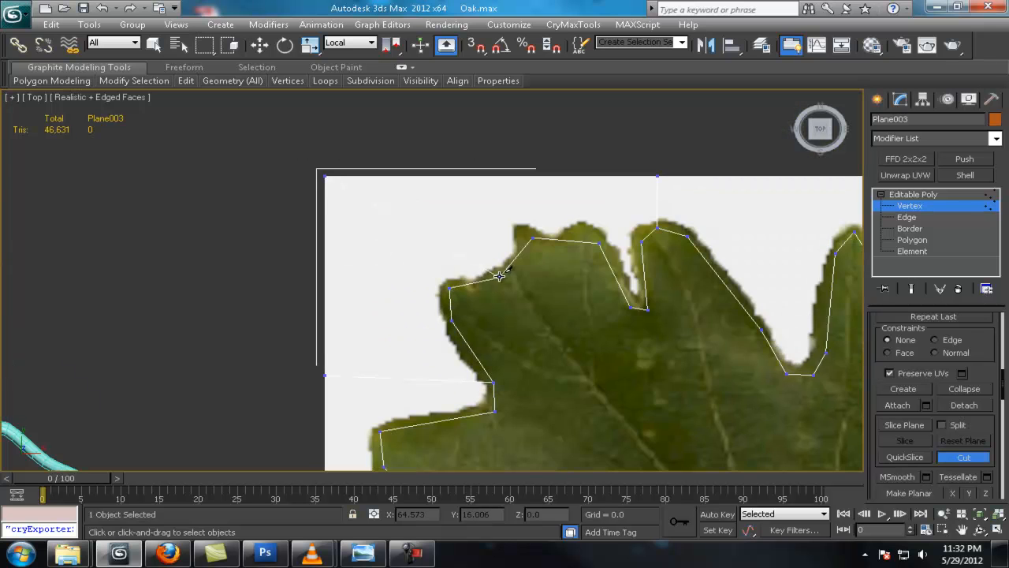
# Select the leaf polygon, invert the selection, and delete the surrounding white polygons.
pyautogui.scroll(-2, 500, 276)
pyautogui.moveTo(500, 276); pyautogui.dragTo(422, 258, button='middle')
pyautogui.click(922, 240)
pyautogui.scroll(-3, 495, 349)
pyautogui.moveTo(495, 349); pyautogui.dragTo(371, 290, button='middle')
pyautogui.click(389, 284)
pyautogui.hotkey('ctrl', 'i')
pyautogui.press('Delete')
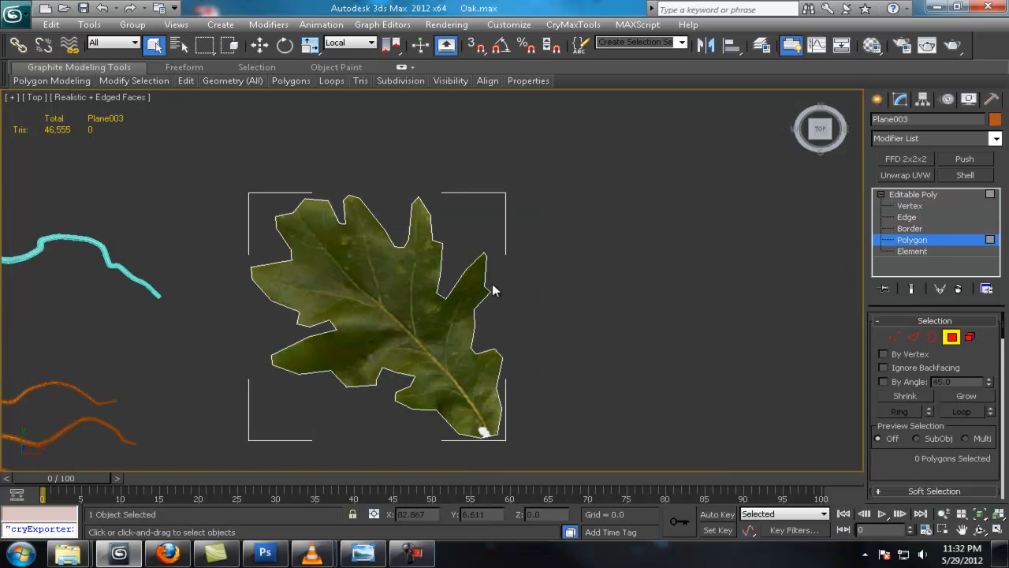
# Cut new edges across the middle of the leaf between its side notches and across the base of the upper-right lobe.
pyautogui.scroll(2, 491, 286)
pyautogui.press('2')
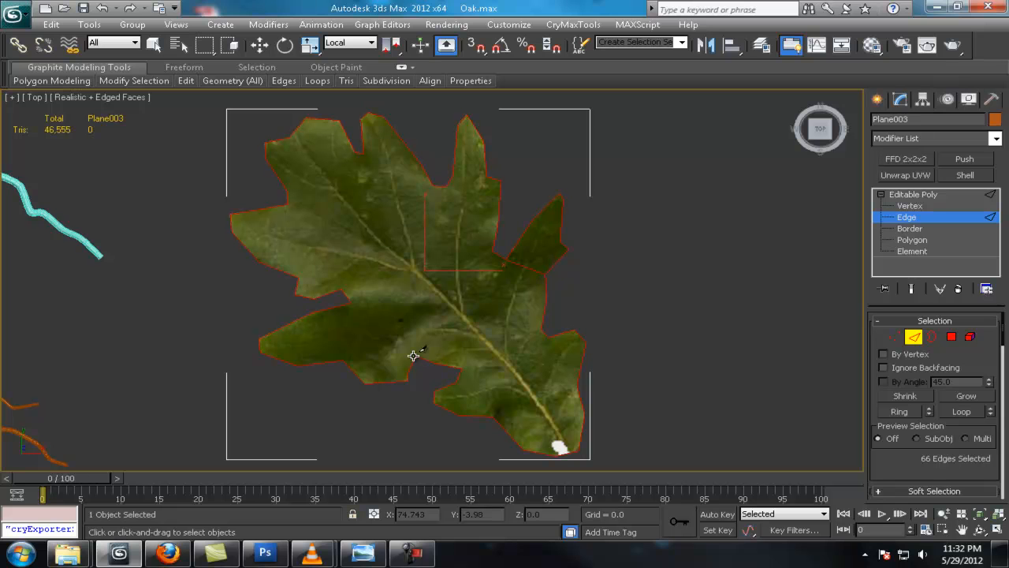
pyautogui.click(501, 267)
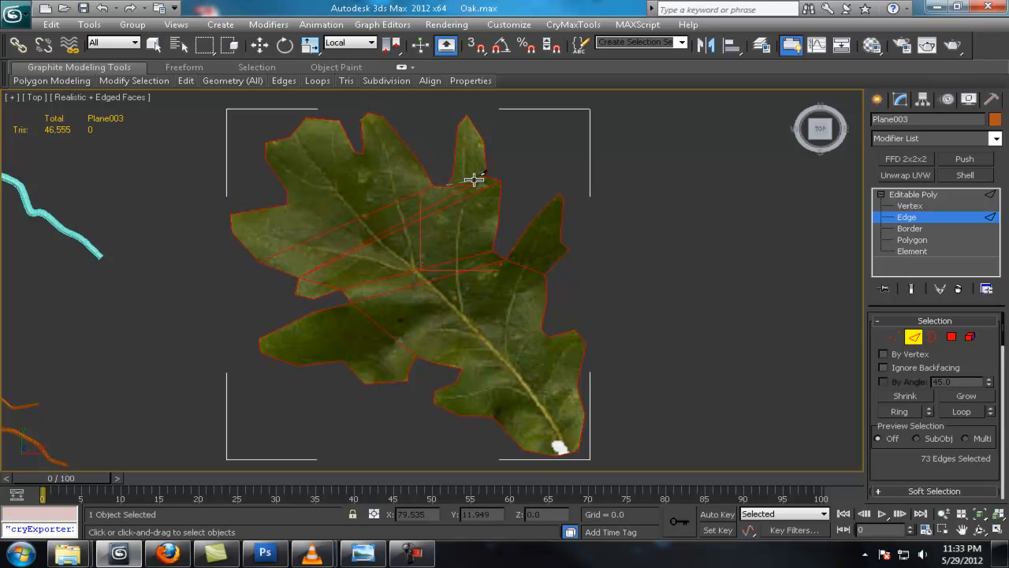
pyautogui.click(301, 276)
pyautogui.rightClick(302, 275)
pyautogui.moveTo(477, 149); pyautogui.dragTo(498, 244, button='middle')
pyautogui.click(487, 210)
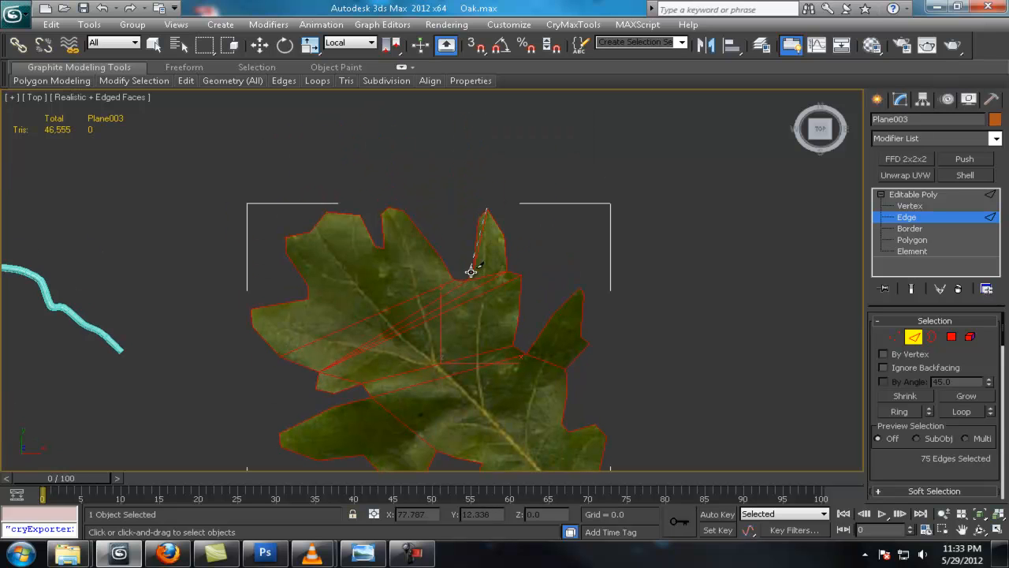
pyautogui.click(469, 278)
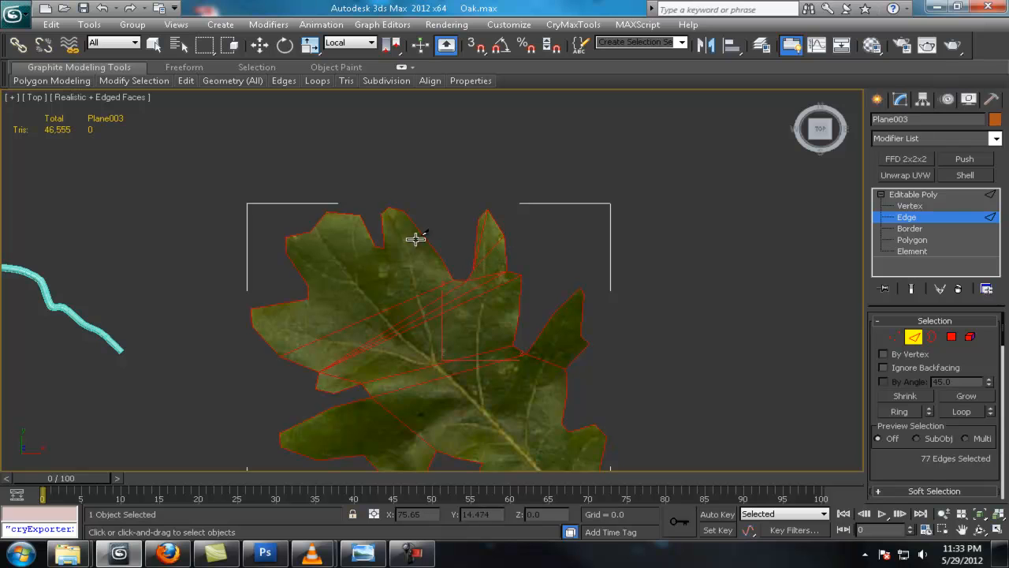
# Cut edges across the bases of the upper-left lobes, connecting the notch vertices on the leaf outline.
pyautogui.click(313, 229)
pyautogui.click(374, 246)
pyautogui.rightClick(373, 248)
pyautogui.click(306, 299)
pyautogui.click(375, 246)
pyautogui.rightClick(373, 247)
pyautogui.click(308, 296)
pyautogui.click(280, 355)
pyautogui.rightClick(281, 355)
# Cut edges across the right lobe, the lower-left lobe and the narrow part above the stem, and undo the last action.
pyautogui.moveTo(418, 444); pyautogui.dragTo(363, 316, button='middle')
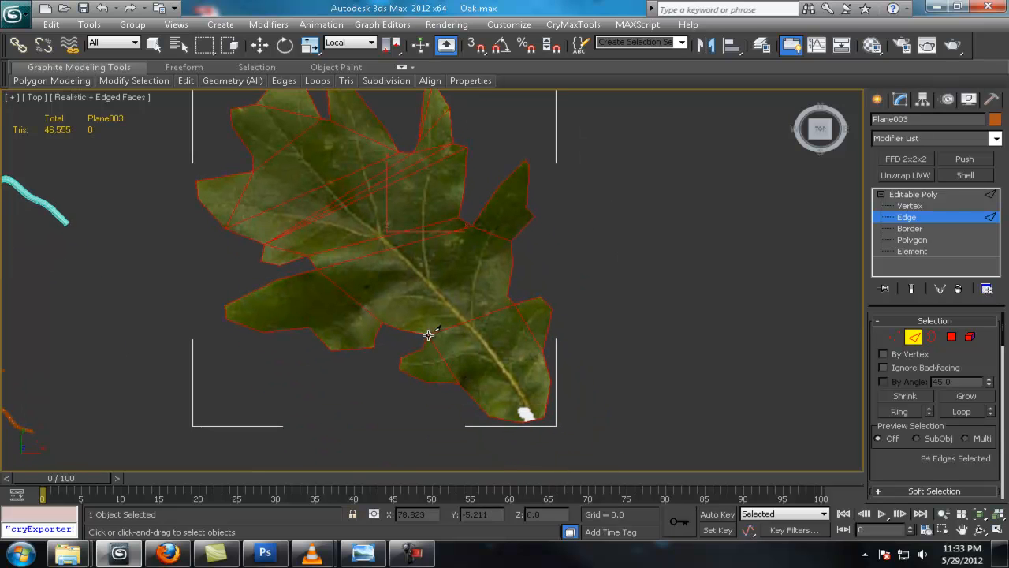
pyautogui.click(472, 227)
pyautogui.scroll(-2, 410, 278)
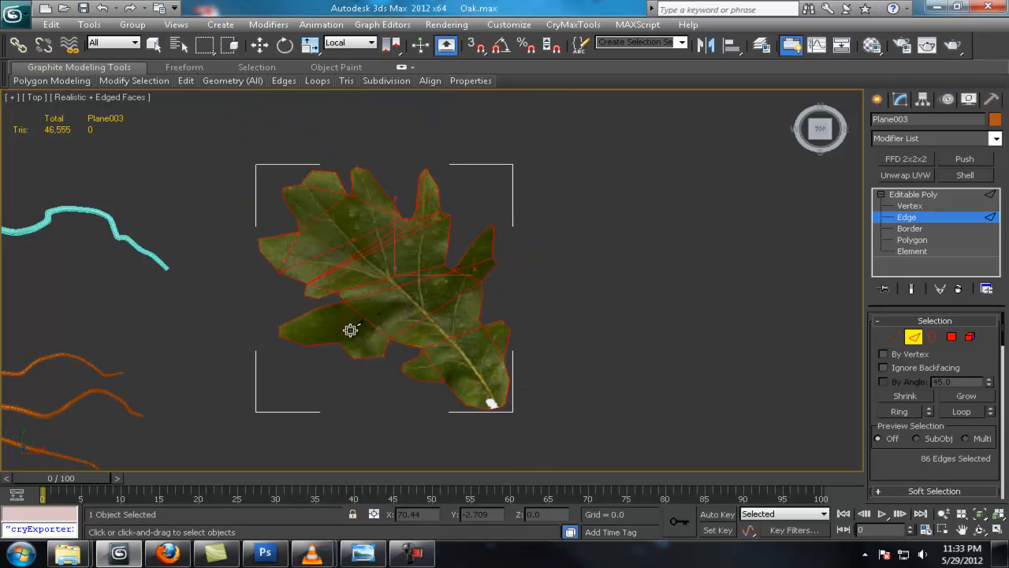
pyautogui.click(345, 302)
pyautogui.scroll(-3, 443, 265)
pyautogui.scroll(3, 489, 307)
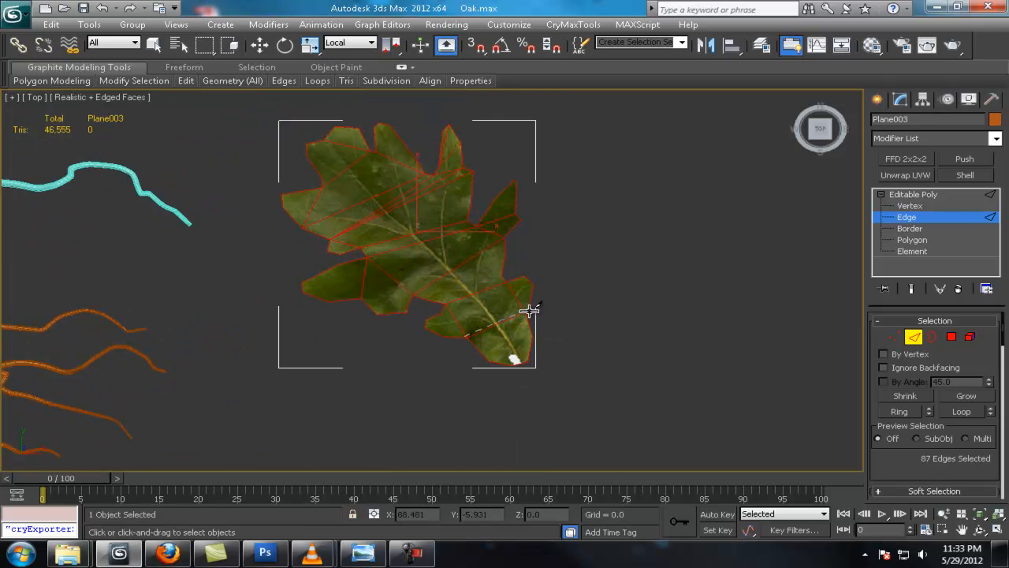
pyautogui.click(529, 311)
pyautogui.scroll(-3, 482, 271)
pyautogui.scroll(3, 529, 247)
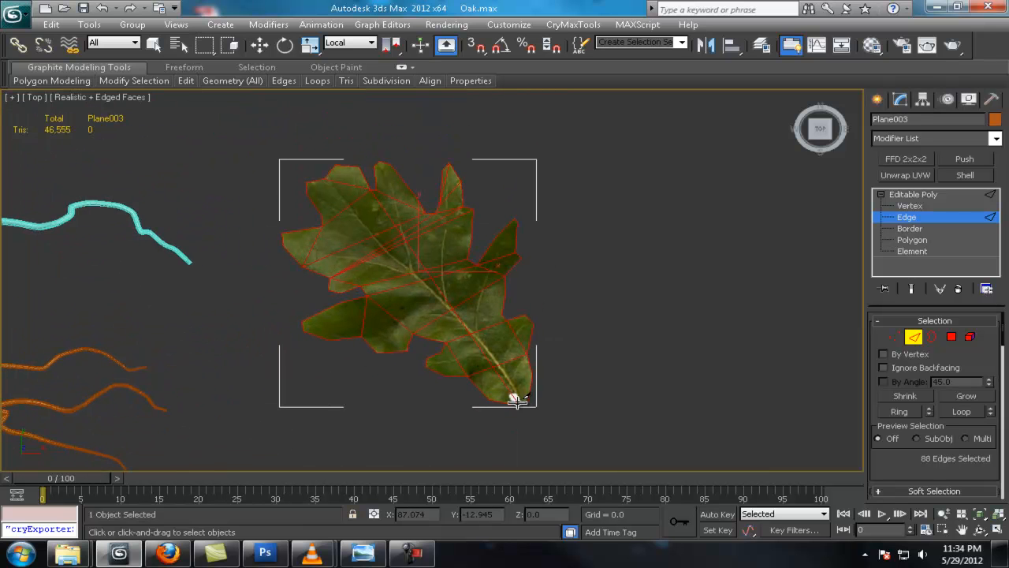
pyautogui.keyDown('alt'); pyautogui.moveTo(319, 225); pyautogui.dragTo(588, 282, button='middle'); pyautogui.keyUp('alt')
pyautogui.rightClick(544, 197)
pyautogui.hotkey('ctrl', 'z')
# QuickSlice the leaf's polygons lengthwise from the stem end to the tip.
pyautogui.scroll(-5, 543, 265)
pyautogui.scroll(4, 580, 219)
pyautogui.click(952, 336)
pyautogui.scroll(-5, 984, 459)
pyautogui.click(905, 437)
pyautogui.click(441, 420)
pyautogui.click(473, 151)
pyautogui.rightClick(607, 180)
# QuickSlice the leaf's polygons lengthwise again along the right side of the midrib.
pyautogui.keyDown('alt'); pyautogui.moveTo(607, 181); pyautogui.dragTo(545, 365, button='middle'); pyautogui.keyUp('alt')
pyautogui.scroll(3, 545, 365)
pyautogui.scroll(-3, 544, 365)
pyautogui.click(921, 439)
pyautogui.click(510, 424)
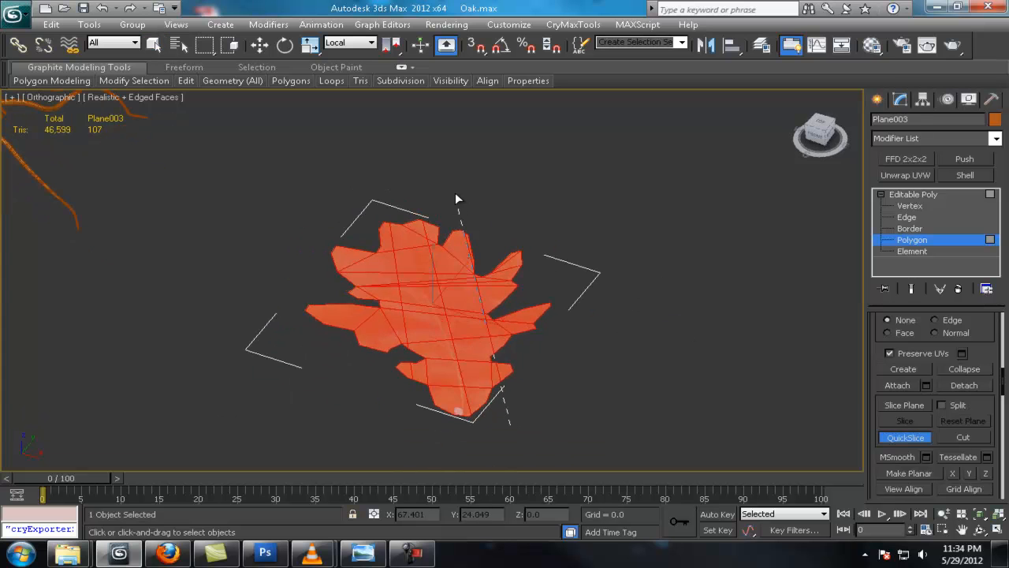
pyautogui.rightClick(495, 187)
# Select all the leaf's vertices and weld the ones lying close together by adjusting the weld threshold.
pyautogui.keyDown('alt'); pyautogui.moveTo(495, 188); pyautogui.dragTo(522, 189, button='middle'); pyautogui.keyUp('alt')
pyautogui.click(917, 205)
pyautogui.hotkey('ctrl', 'a')
pyautogui.moveTo(980, 455); pyautogui.dragTo(957, 259)
pyautogui.click(987, 332)
pyautogui.moveTo(446, 289); pyautogui.dragTo(447, 286)
pyautogui.moveTo(456, 287); pyautogui.dragTo(449, 293)
pyautogui.click(583, 235)
# Move the outline edge in the lower-right notch of the leaf inward to hide the white background.
pyautogui.scroll(-4, 564, 237)
pyautogui.scroll(4, 552, 233)
pyautogui.keyDown('alt'); pyautogui.moveTo(552, 233); pyautogui.dragTo(482, 203, button='middle'); pyautogui.keyUp('alt')
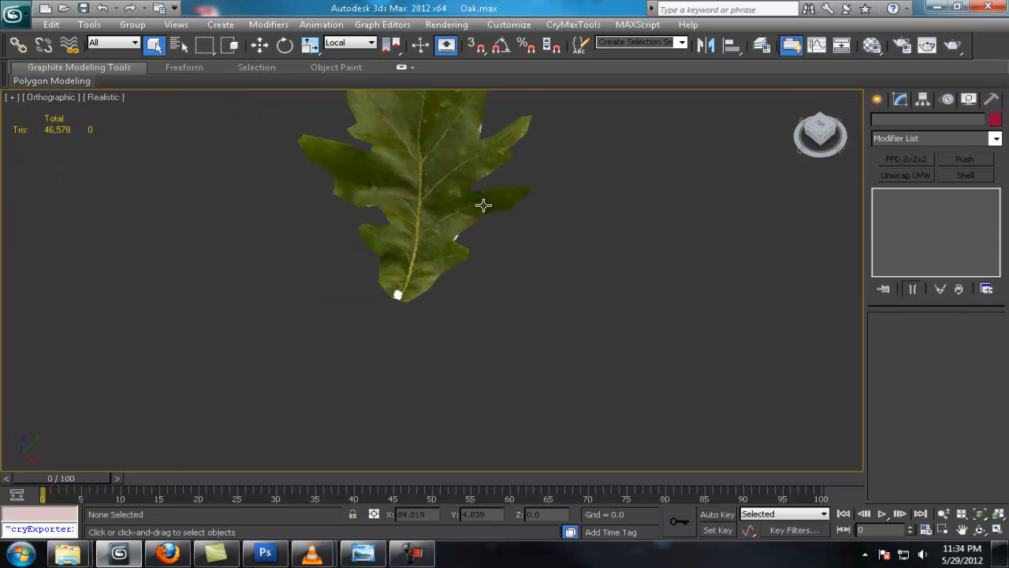
pyautogui.click(479, 206)
pyautogui.click(911, 207)
pyautogui.scroll(3, 517, 277)
pyautogui.click(907, 218)
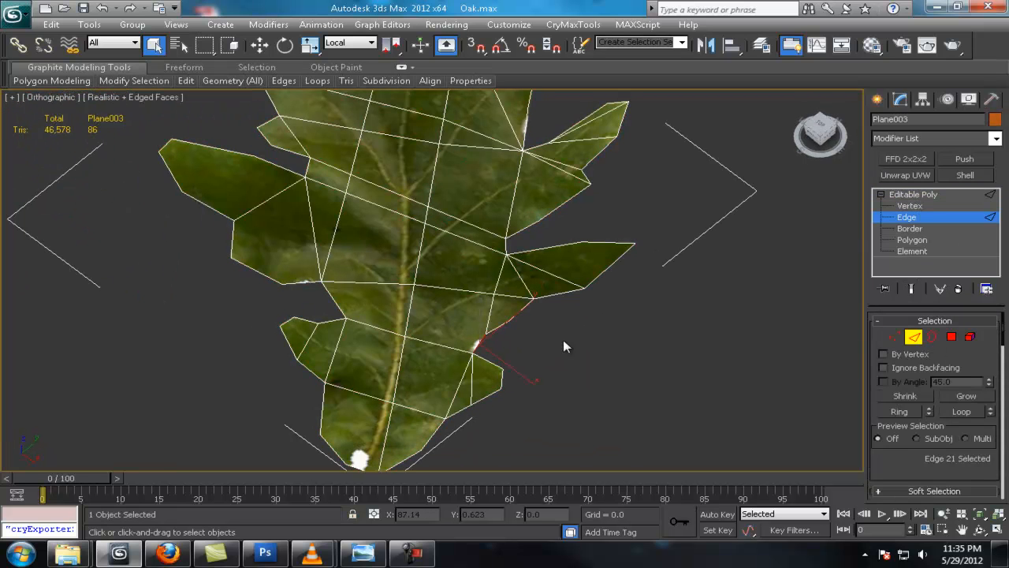
pyautogui.press('w')
pyautogui.moveTo(510, 343); pyautogui.dragTo(502, 339)
# Move the vertex in the notch between the upper-right lobes and remove a redundant vertex there.
pyautogui.moveTo(532, 143); pyautogui.dragTo(550, 219, button='middle')
pyautogui.click(545, 208)
pyautogui.click(906, 217)
pyautogui.click(905, 207)
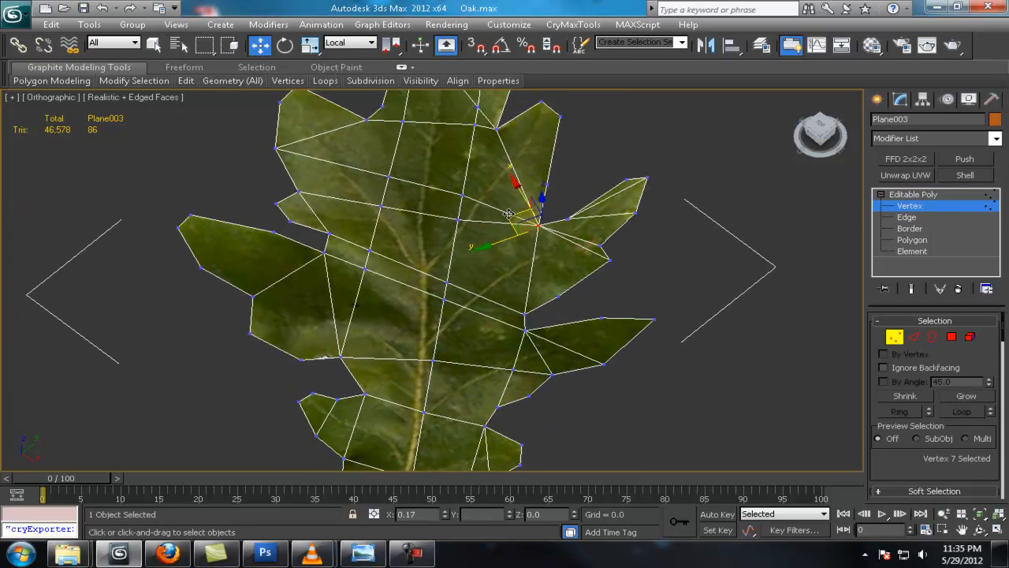
pyautogui.press('BackSpace')
# Cut edges around the white spot at the leaf's stem end and delete the enclosed polygon.
pyautogui.moveTo(401, 204); pyautogui.dragTo(428, 191, button='middle')
pyautogui.scroll(-1, 428, 191)
pyautogui.moveTo(456, 385); pyautogui.dragTo(492, 329, button='middle')
pyautogui.scroll(2, 469, 338)
pyautogui.moveTo(485, 418); pyautogui.dragTo(459, 368, button='middle')
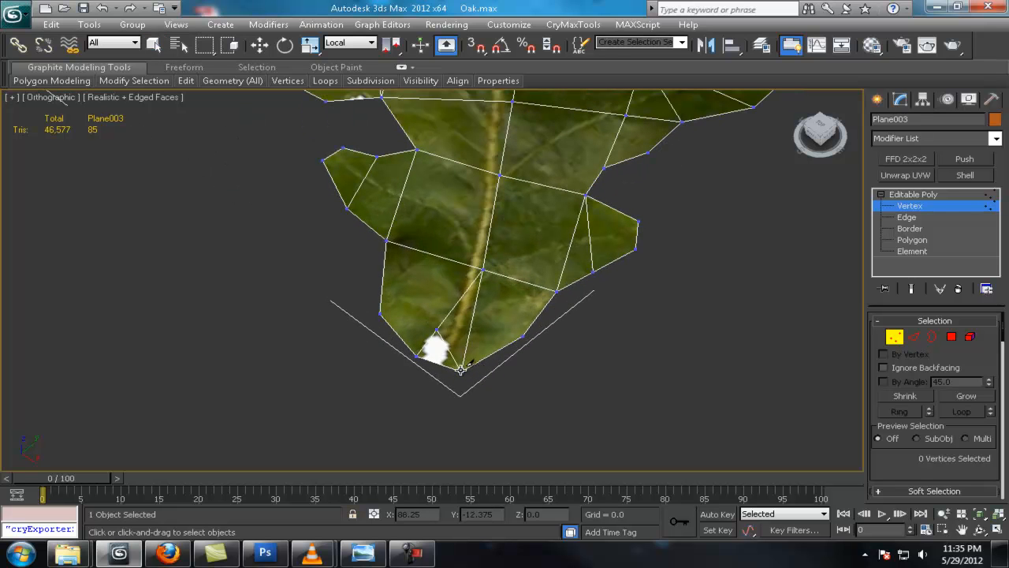
pyautogui.click(925, 239)
pyautogui.click(436, 349)
pyautogui.press('Delete')
# Adjust the inner vertex of the stem notch and cut an edge from it to the vertex on the left outline.
pyautogui.click(924, 206)
pyautogui.click(438, 330)
pyautogui.press('w')
pyautogui.moveTo(957, 464); pyautogui.dragTo(983, 292)
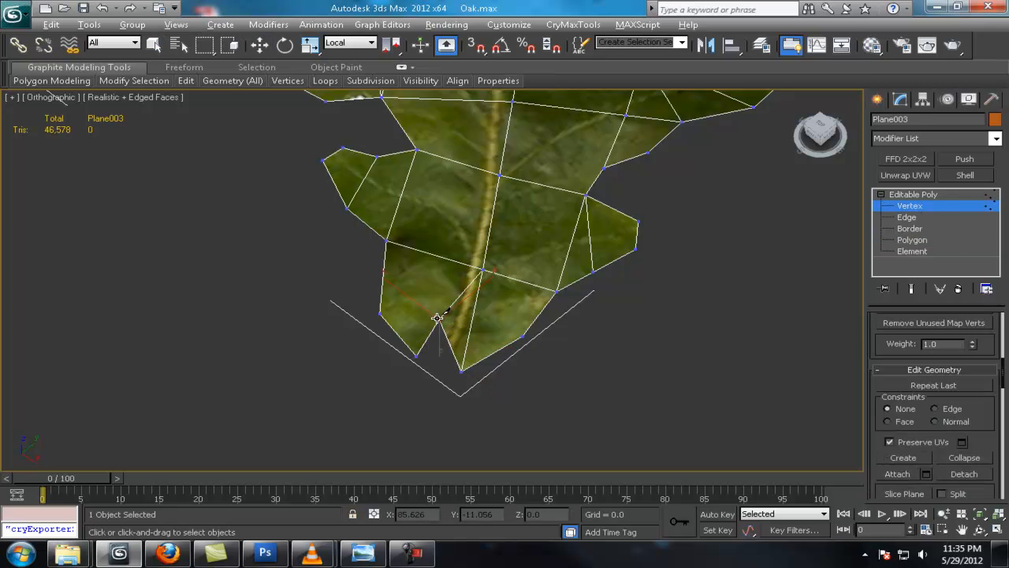
pyautogui.rightClick(387, 240)
# Finish the sub-object editing and rename the object as leaf.
pyautogui.keyDown('alt'); pyautogui.moveTo(520, 287); pyautogui.dragTo(630, 402, button='middle'); pyautogui.keyUp('alt')
pyautogui.scroll(-4, 596, 301)
pyautogui.click(912, 195)
pyautogui.keyDown('alt'); pyautogui.moveTo(544, 316); pyautogui.dragTo(611, 293, button='middle'); pyautogui.keyUp('alt')
pyautogui.scroll(3, 557, 273)
pyautogui.scroll(-6, 604, 291)
pyautogui.scroll(2, 530, 323)
pyautogui.write('leaf')
pyautogui.press('Return')
# Draw a seven-point line spline rising diagonally from below the leaf to the upper right as a branch.
pyautogui.moveTo(520, 162); pyautogui.dragTo(533, 198, button='middle')
pyautogui.scroll(-3, 532, 229)
pyautogui.keyDown('alt'); pyautogui.moveTo(528, 266); pyautogui.dragTo(481, 310, button='middle'); pyautogui.keyUp('alt')
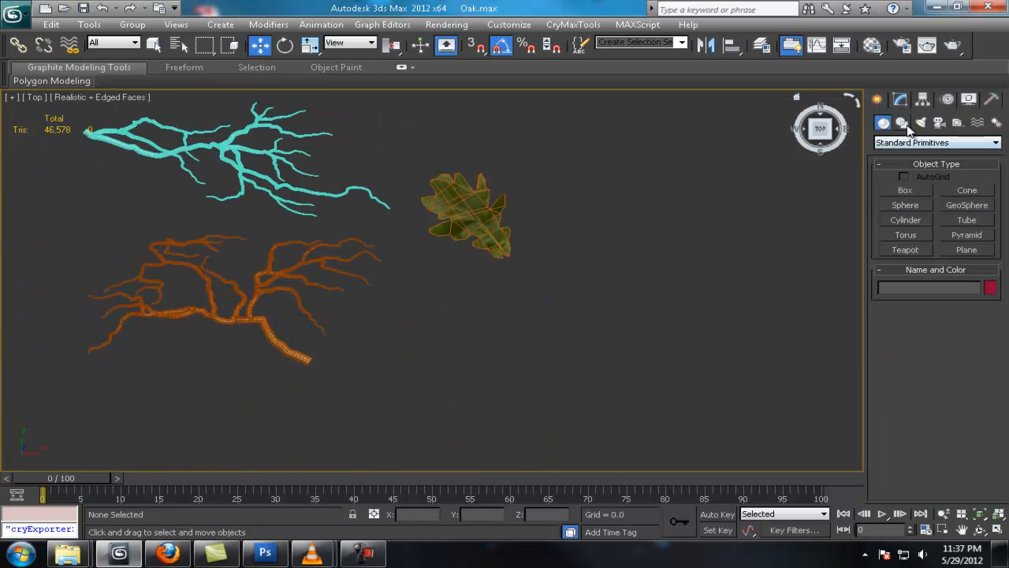
pyautogui.click(901, 123)
pyautogui.click(906, 201)
pyautogui.moveTo(424, 299); pyautogui.dragTo(426, 301, button='middle')
pyautogui.click(661, 182)
pyautogui.click(720, 142)
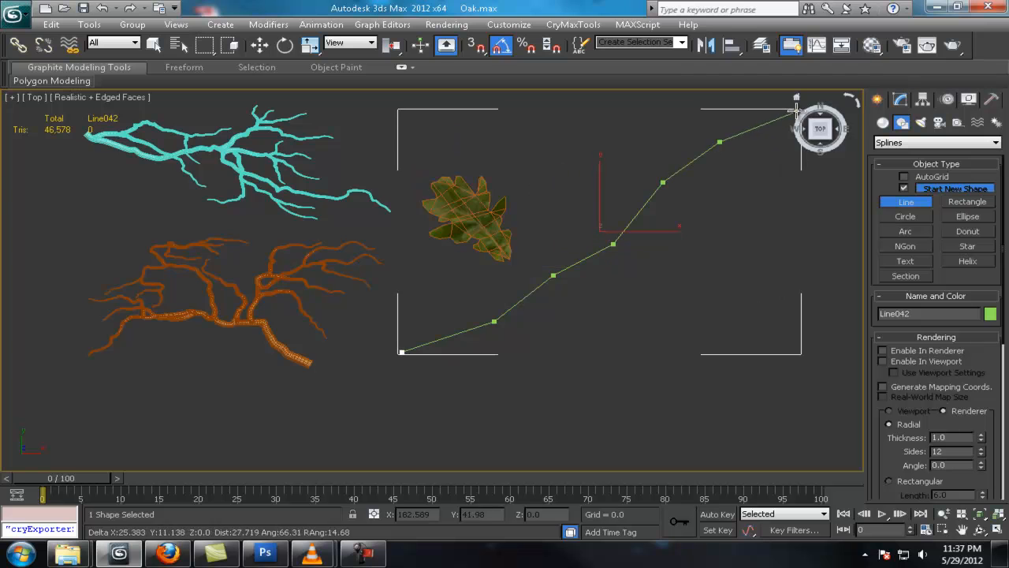
pyautogui.click(798, 111)
pyautogui.rightClick(798, 111)
# Draw two side-branch lines off the first spline, one forking to the right and one rising past the leaf.
pyautogui.scroll(-3, 590, 272)
pyautogui.moveTo(591, 272); pyautogui.dragTo(504, 297, button='middle')
pyautogui.click(439, 288)
pyautogui.click(480, 282)
pyautogui.click(391, 313)
pyautogui.click(376, 243)
pyautogui.click(408, 210)
pyautogui.click(427, 172)
pyautogui.click(480, 155)
pyautogui.rightClick(481, 156)
# Check the oak branch photo in Firefox, and in 3ds Max draw a long main branch line with a rising side branch.
pyautogui.scroll(-2, 572, 255)
pyautogui.scroll(4, 526, 262)
pyautogui.scroll(-5, 498, 207)
pyautogui.hotkey('alt', 'Tab')
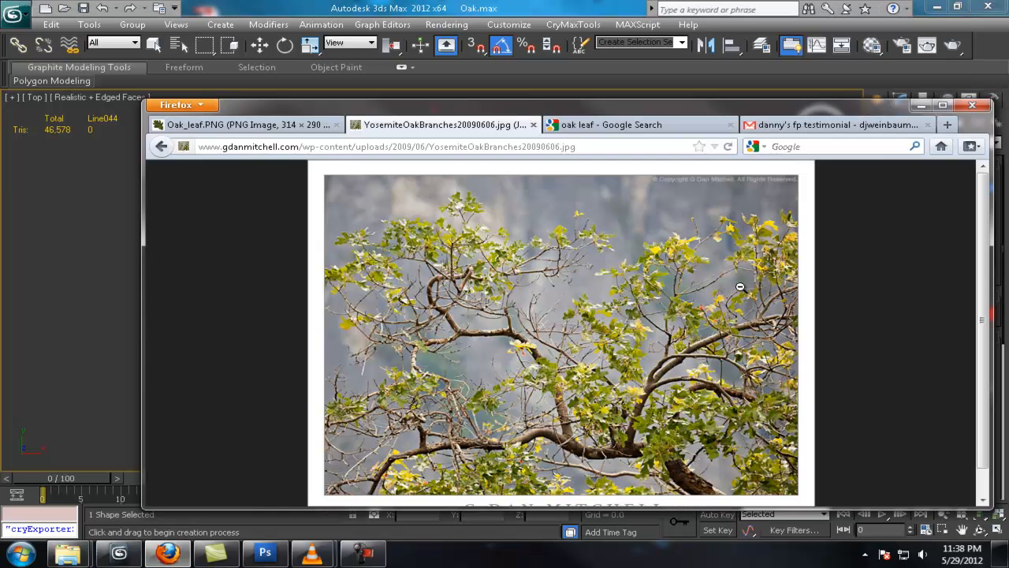
pyautogui.click(920, 105)
pyautogui.click(341, 298)
pyautogui.click(733, 235)
pyautogui.click(807, 244)
pyautogui.rightClick(806, 244)
pyautogui.moveTo(750, 252); pyautogui.dragTo(661, 280, button='middle')
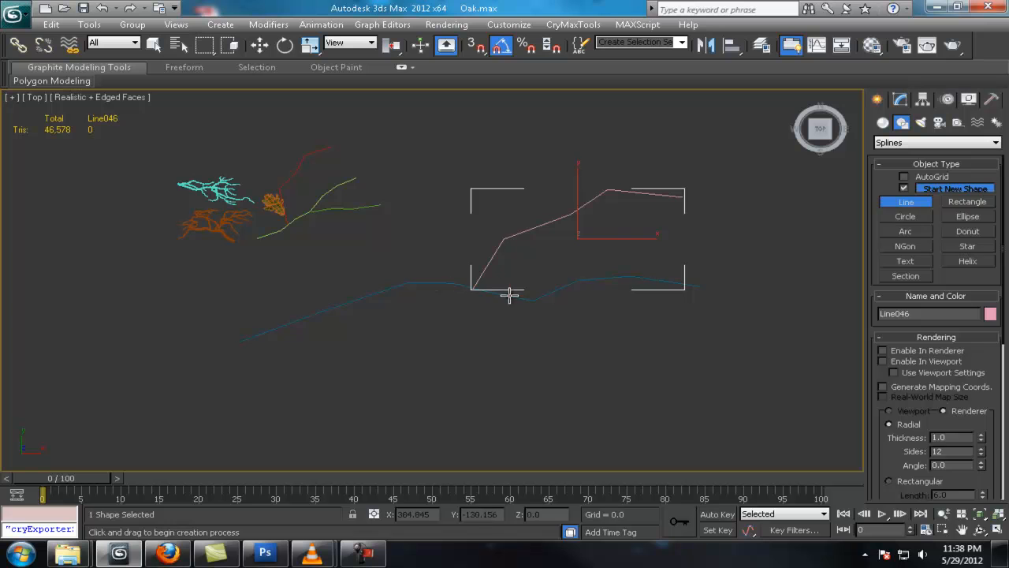
# Draw two shorter side-branch lines, one above the right half of the main branch and one below its left half.
pyautogui.moveTo(597, 245); pyautogui.dragTo(603, 214, button='middle')
pyautogui.click(435, 254)
pyautogui.click(502, 317)
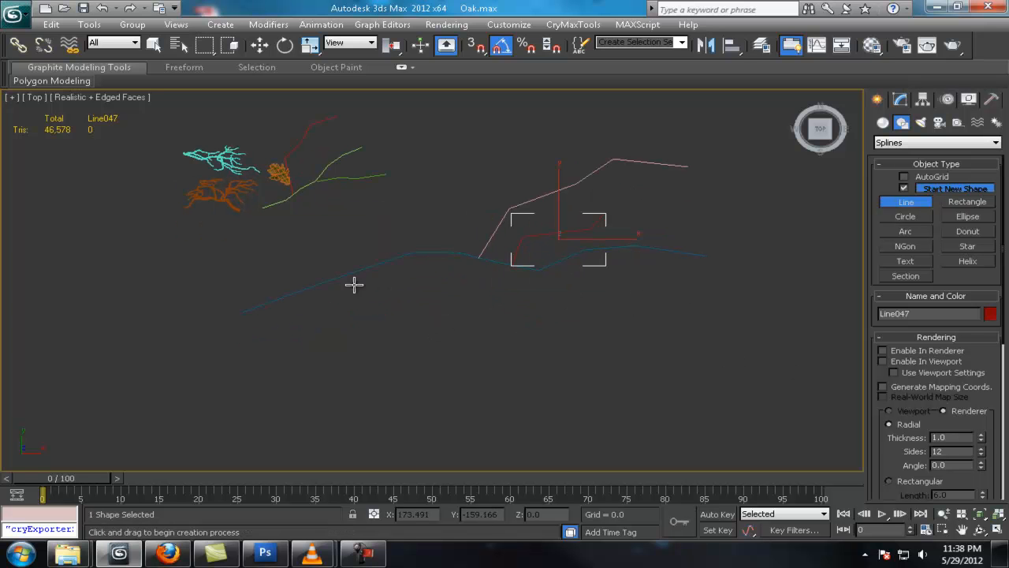
pyautogui.rightClick(513, 331)
pyautogui.scroll(-2, 576, 371)
pyautogui.scroll(2, 576, 371)
pyautogui.moveTo(576, 372); pyautogui.dragTo(585, 392, button='middle')
pyautogui.scroll(-2, 586, 391)
pyautogui.scroll(4, 592, 394)
pyautogui.scroll(-2, 592, 394)
pyautogui.moveTo(492, 346); pyautogui.dragTo(549, 360, button='middle')
pyautogui.rightClick(509, 313)
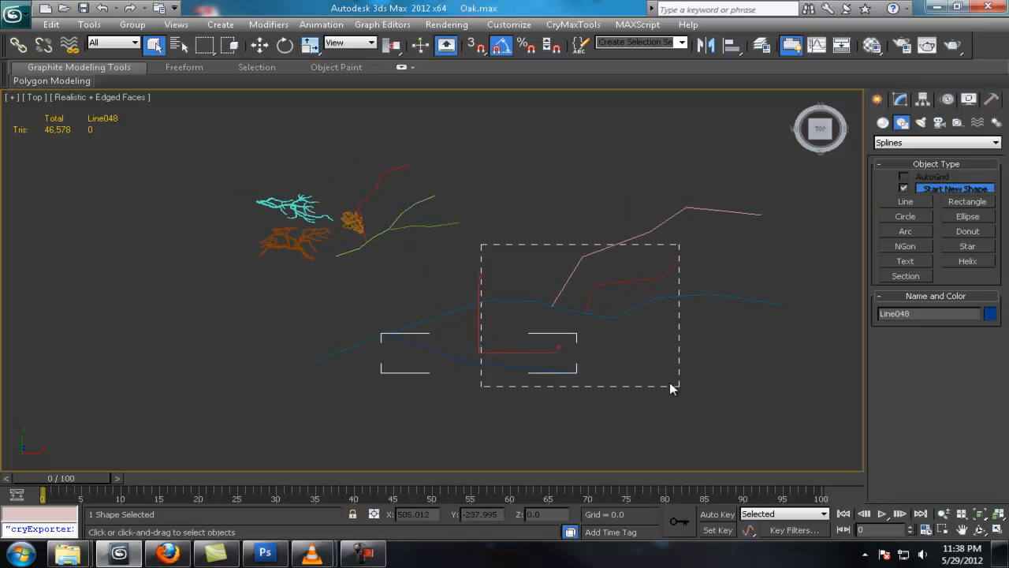
# Display the main branch line as a viewport mesh with mapping coordinates, a thickness of 11.41 and 4 sides.
pyautogui.moveTo(670, 386); pyautogui.dragTo(674, 387)
pyautogui.click(901, 100)
pyautogui.click(703, 295)
pyautogui.scroll(5, 883, 328)
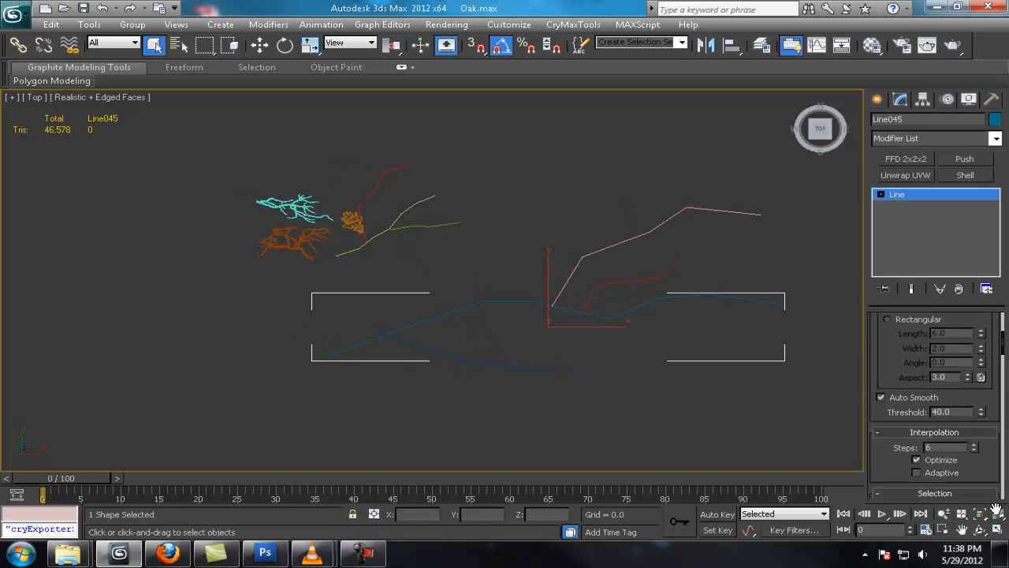
pyautogui.click(881, 342)
pyautogui.click(881, 368)
pyautogui.moveTo(980, 412); pyautogui.dragTo(977, 379)
pyautogui.moveTo(979, 385); pyautogui.dragTo(960, 58)
pyautogui.write('5')
pyautogui.press('Return')
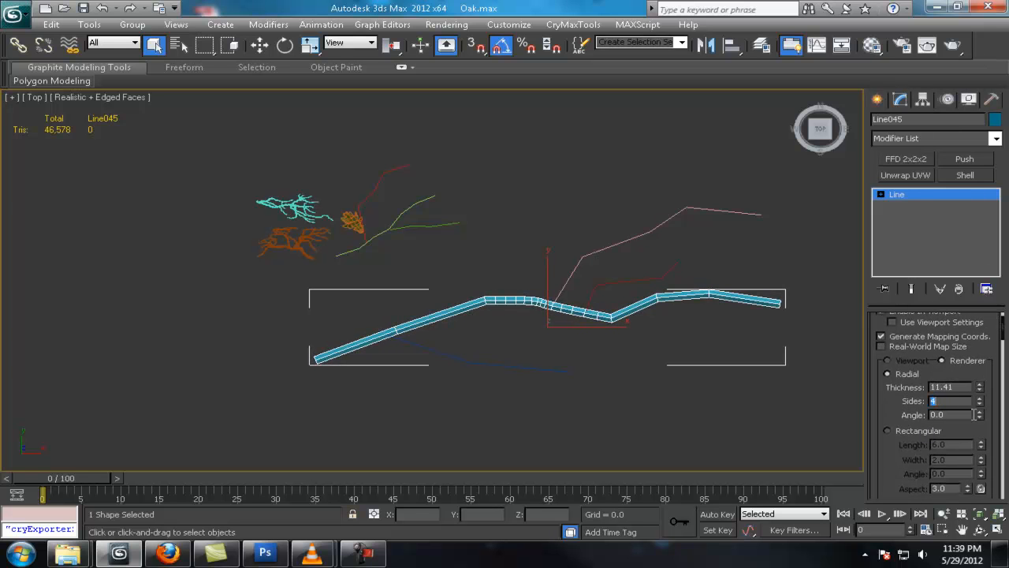
# Reduce the main branch line's interpolation steps to 1.
pyautogui.scroll(-3, 998, 447)
pyautogui.moveTo(592, 358); pyautogui.dragTo(557, 355, button='middle')
pyautogui.moveTo(982, 416); pyautogui.dragTo(981, 447)
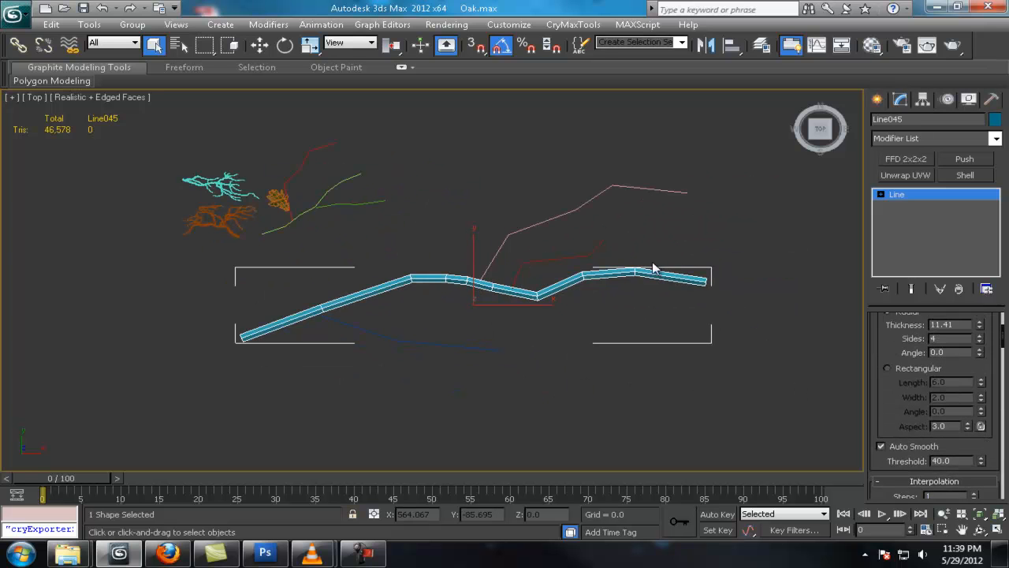
# Display the pink upper side branch as a viewport mesh with a thickness of 10.
pyautogui.moveTo(653, 268); pyautogui.dragTo(676, 284, button='middle')
pyautogui.click(613, 222)
pyautogui.moveTo(935, 411); pyautogui.dragTo(937, 349)
pyautogui.moveTo(946, 373); pyautogui.dragTo(893, 372)
pyautogui.moveTo(963, 362); pyautogui.dragTo(883, 357)
pyautogui.write('10')
pyautogui.press('Return')
# Display the blue lower side branch as a viewport mesh with mapping coordinates and a thickness of 6.
pyautogui.moveTo(624, 355); pyautogui.dragTo(644, 354, button='middle')
pyautogui.click(521, 359)
pyautogui.moveTo(550, 359); pyautogui.dragTo(568, 354, button='middle')
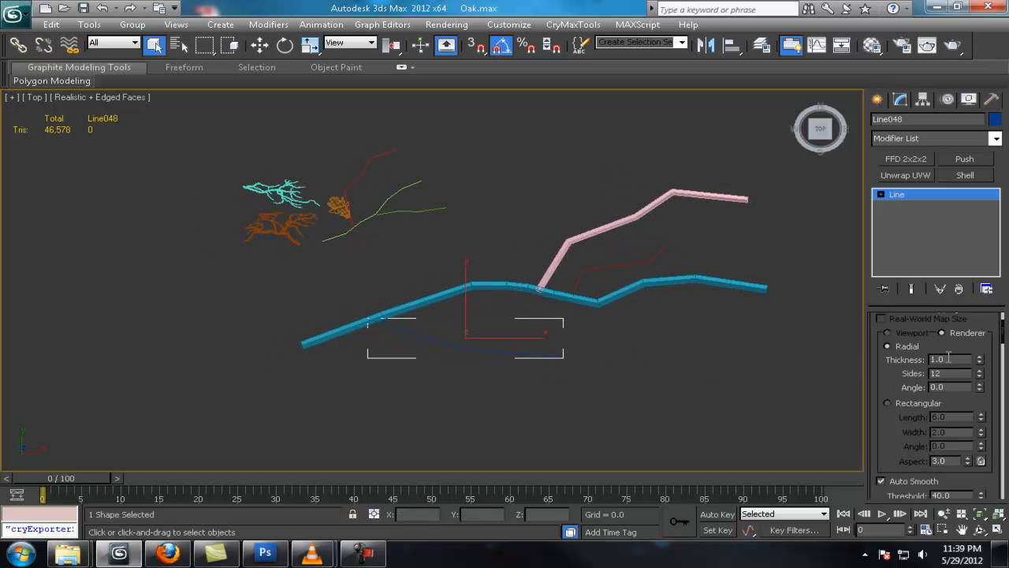
pyautogui.moveTo(975, 322); pyautogui.dragTo(975, 409)
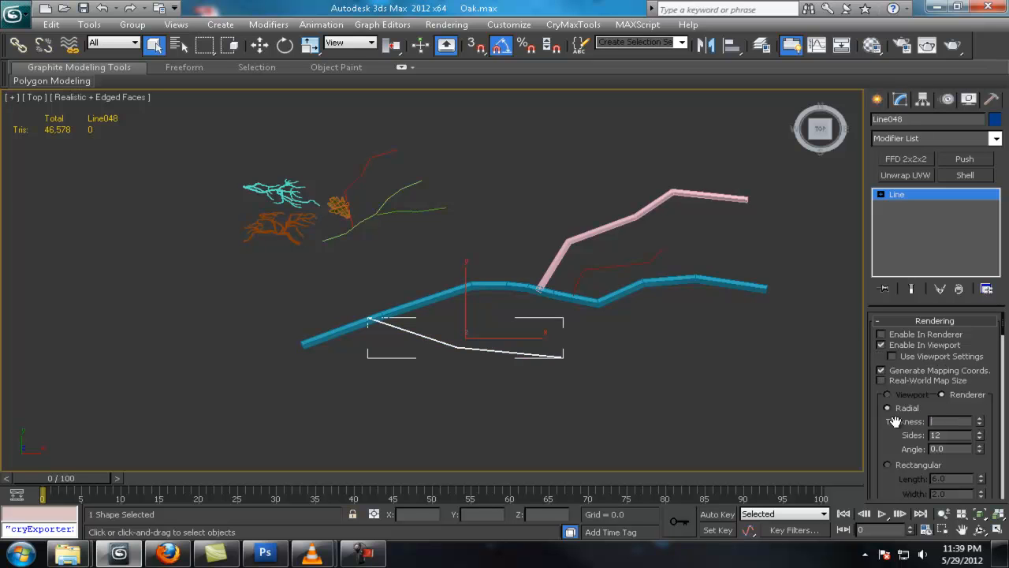
pyautogui.moveTo(947, 436); pyautogui.dragTo(856, 435)
pyautogui.write('6')
pyautogui.press('Return')
# Display the red side branch as a viewport mesh with mapping coordinates, a thickness of 10 and 4 sides.
pyautogui.moveTo(490, 238); pyautogui.dragTo(359, 246, button='middle')
pyautogui.scroll(2, 473, 262)
pyautogui.click(536, 290)
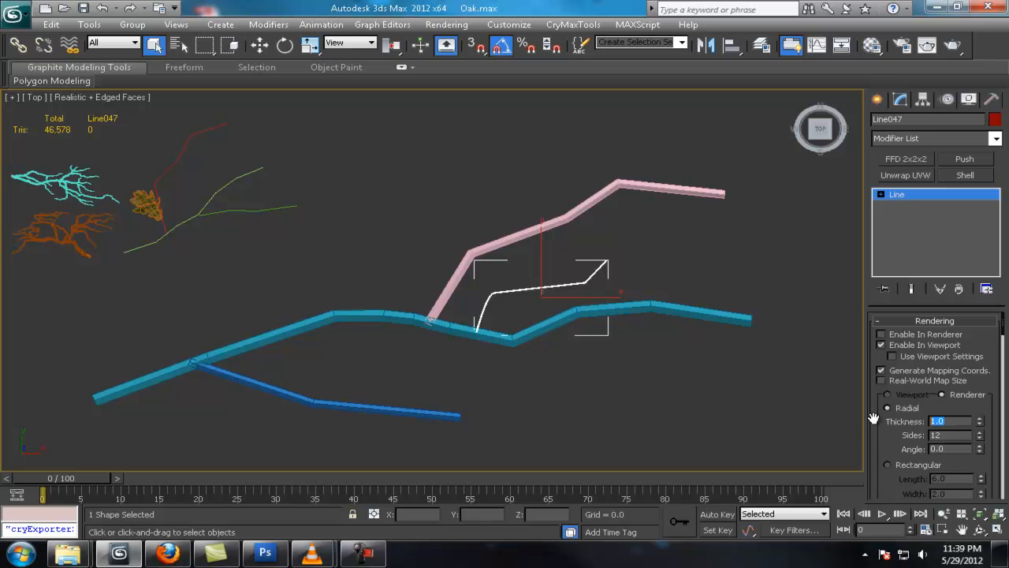
pyautogui.write('6')
pyautogui.press('Return')
pyautogui.scroll(-3, 944, 428)
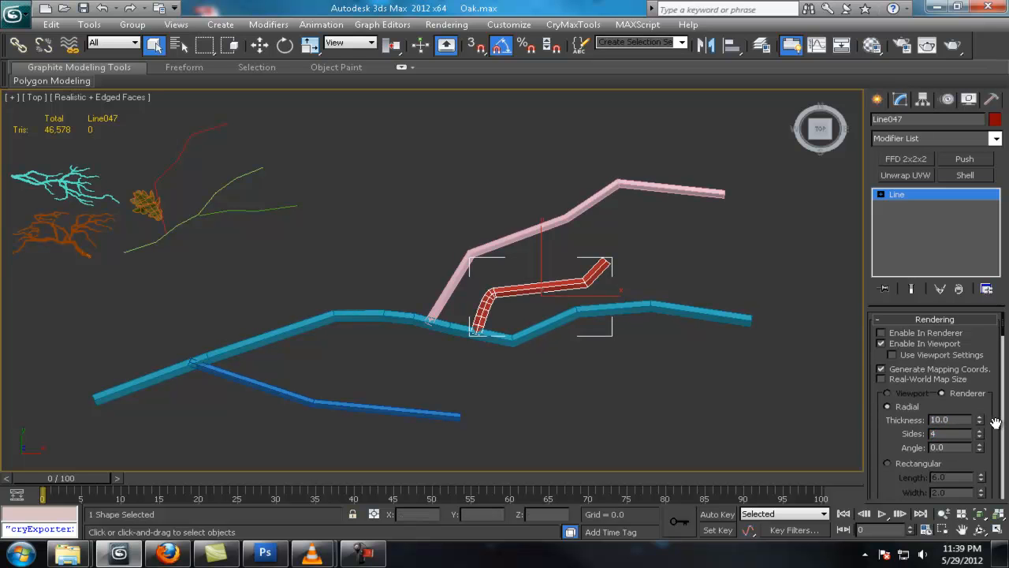
pyautogui.scroll(-1, 741, 395)
# Display the small green right twig and the red twig as 4-sided viewport meshes with thicknesses of 5 and 6.
pyautogui.moveTo(387, 279); pyautogui.dragTo(446, 263, button='middle')
pyautogui.click(444, 260)
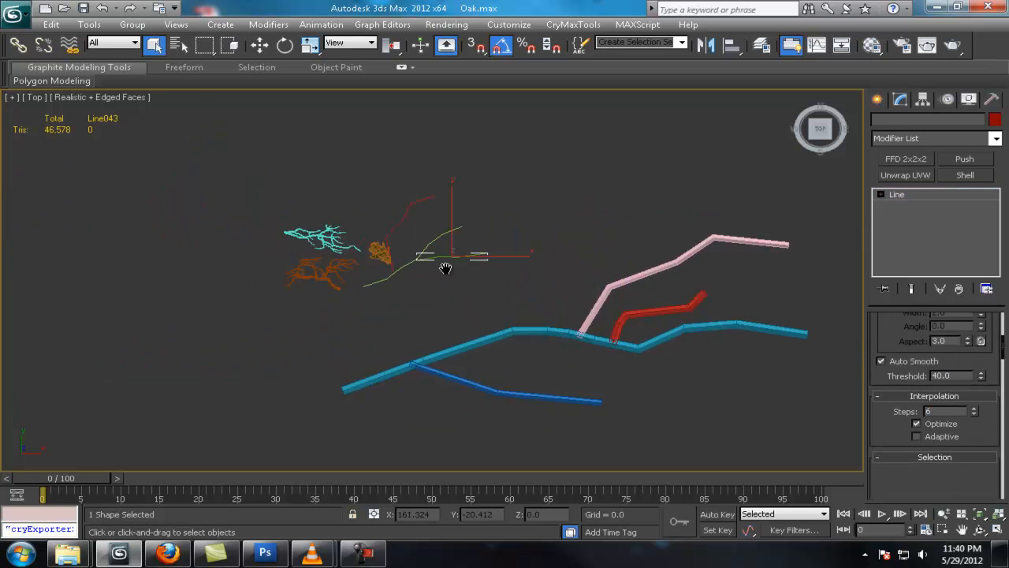
pyautogui.scroll(2, 444, 263)
pyautogui.scroll(3, 938, 370)
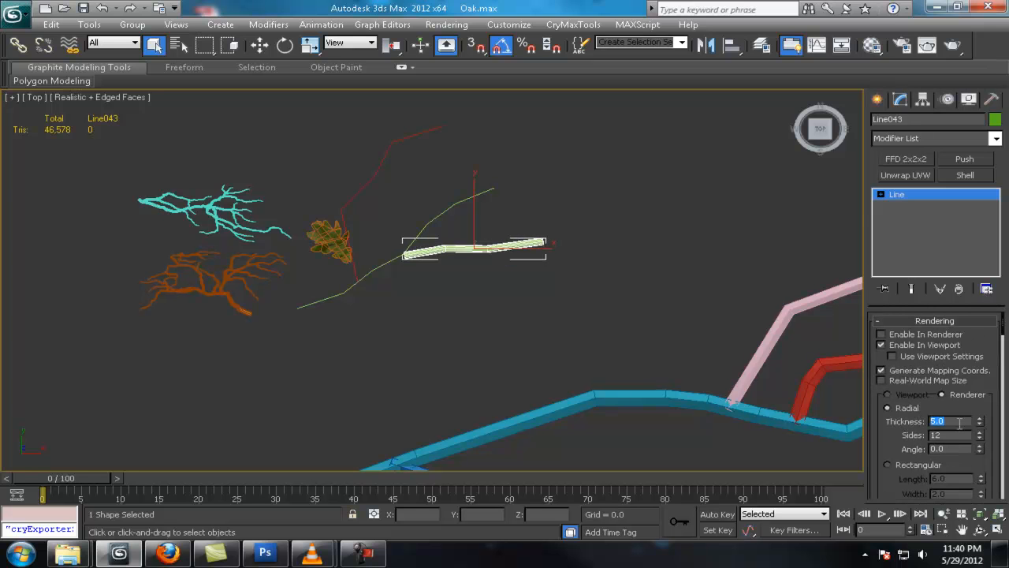
pyautogui.scroll(-1, 602, 326)
pyautogui.moveTo(602, 326); pyautogui.dragTo(521, 316, button='middle')
pyautogui.scroll(1, 521, 315)
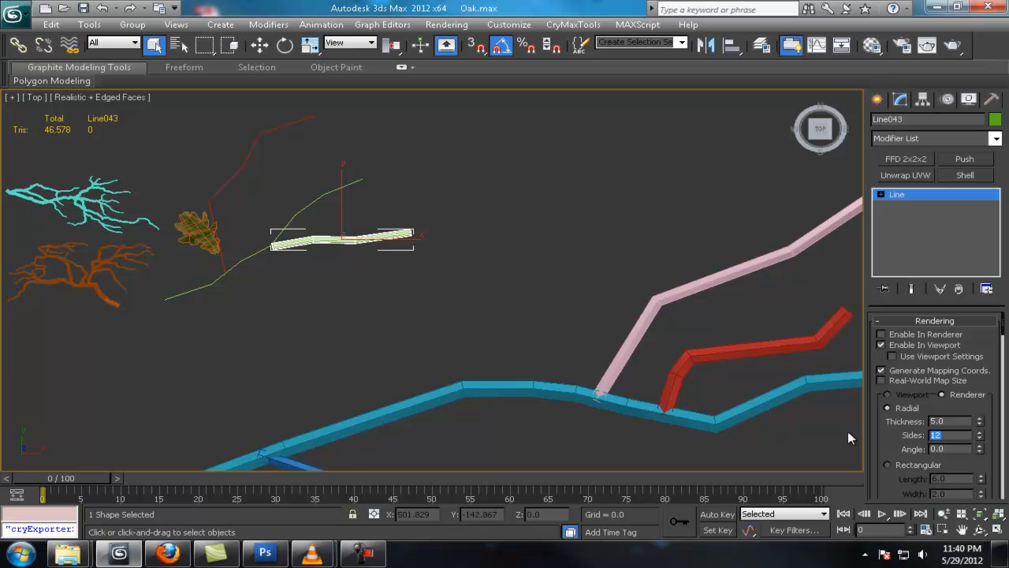
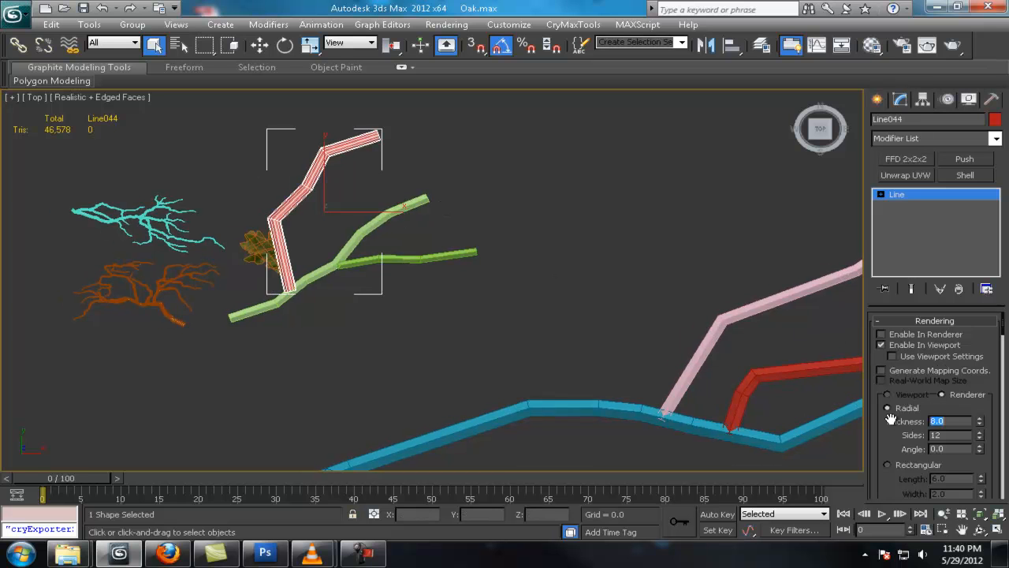
pyautogui.write('4')
pyautogui.press('Return')
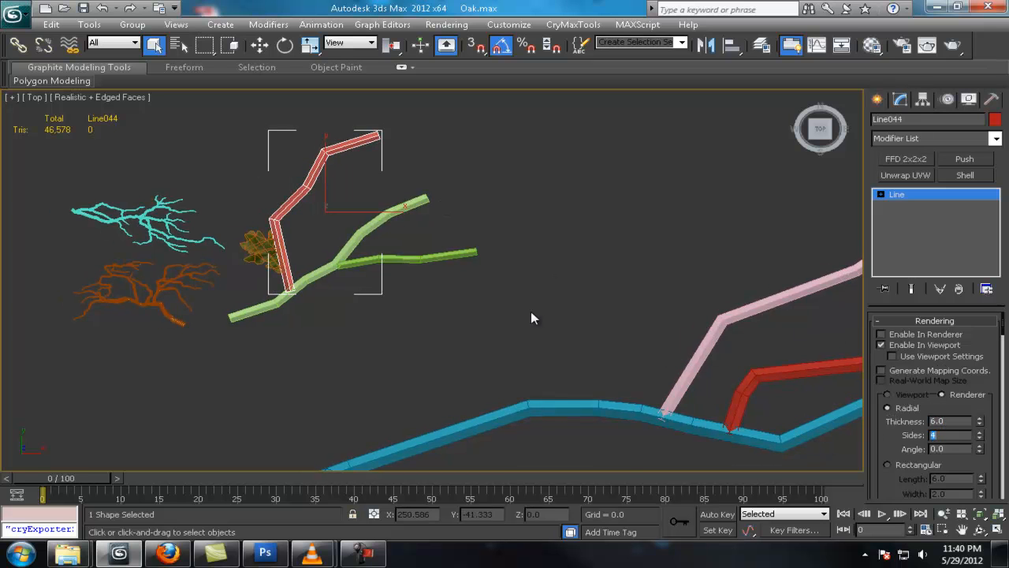
# Set the thickness of the small green right twig to 3.
pyautogui.scroll(-2, 512, 313)
pyautogui.scroll(1, 509, 314)
pyautogui.moveTo(949, 421); pyautogui.dragTo(883, 424)
pyautogui.click(412, 228)
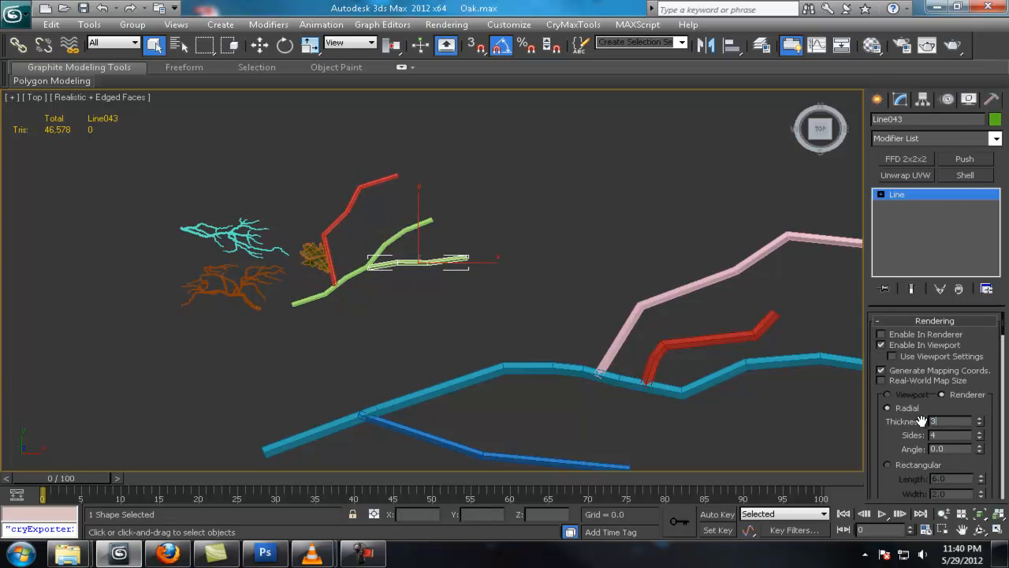
# Adjust the large branch thicknesses, setting the main line to 8 and the blue lower side branch to 6.
pyautogui.moveTo(594, 402); pyautogui.dragTo(475, 344, button='middle')
pyautogui.click(475, 344)
pyautogui.click(497, 320)
pyautogui.write('8')
pyautogui.press('Return')
pyautogui.click(575, 228)
pyautogui.moveTo(951, 419); pyautogui.dragTo(860, 399)
pyautogui.click(489, 408)
pyautogui.write('6')
pyautogui.press('Return')
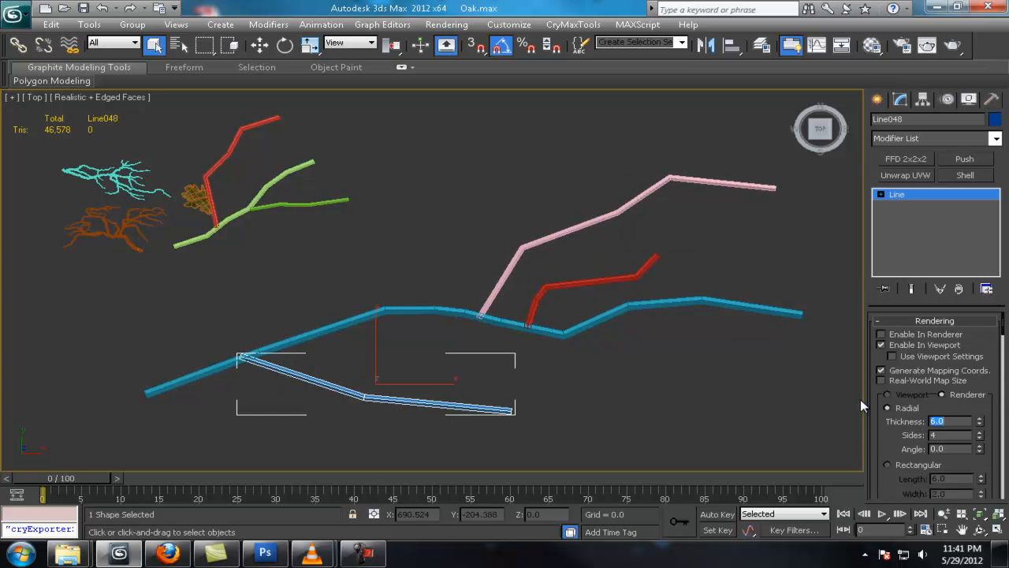
# Collapse the four large branch lines into a single mesh object.
pyautogui.scroll(-6, 539, 400)
pyautogui.click(606, 383)
pyautogui.scroll(6, 601, 359)
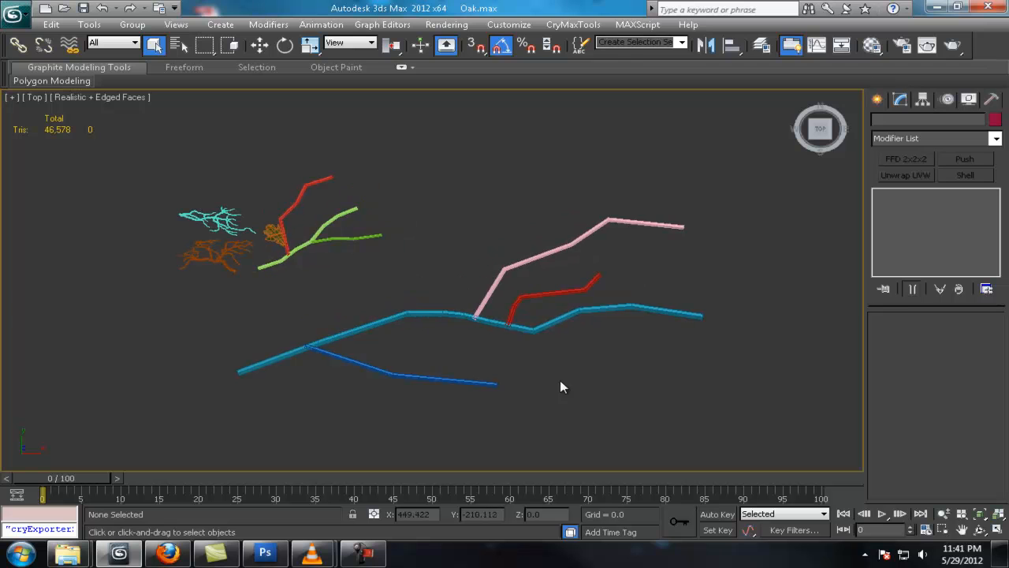
pyautogui.moveTo(478, 318); pyautogui.dragTo(477, 318)
pyautogui.click(991, 98)
pyautogui.click(935, 292)
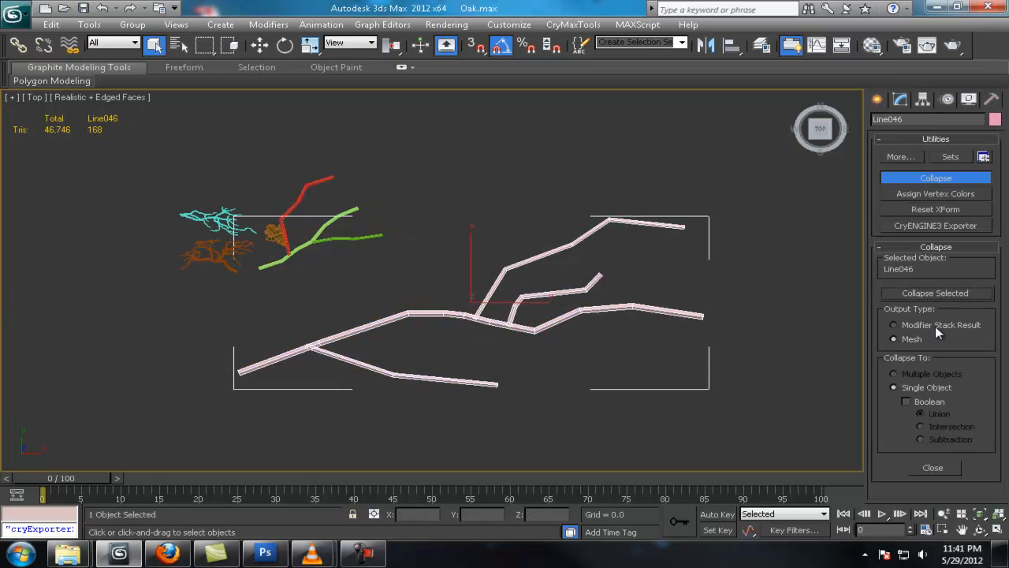
# Convert the collapsed large branch to an editable poly and apply smoothing to all its polygons.
pyautogui.click(881, 195)
pyautogui.click(911, 240)
pyautogui.hotkey('ctrl', 'a')
pyautogui.scroll(-8, 977, 428)
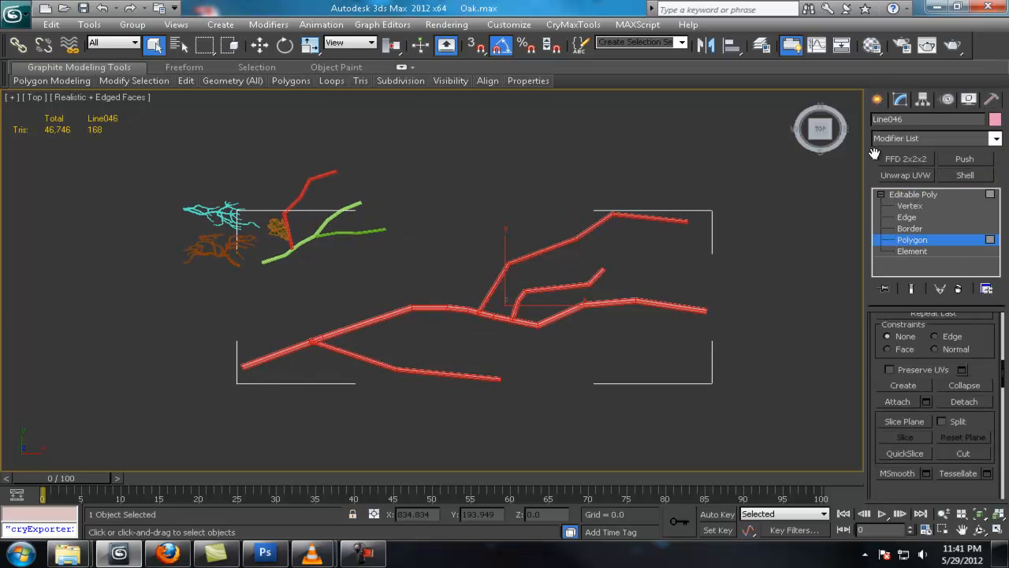
pyautogui.scroll(-5, 981, 441)
pyautogui.click(901, 196)
# Collapse the small green and red twig lines into a single mesh and convert it to an editable poly.
pyautogui.scroll(2, 208, 225)
pyautogui.moveTo(505, 112); pyautogui.dragTo(381, 238)
pyautogui.moveTo(423, 232); pyautogui.dragTo(428, 242, button='middle')
pyautogui.click(991, 99)
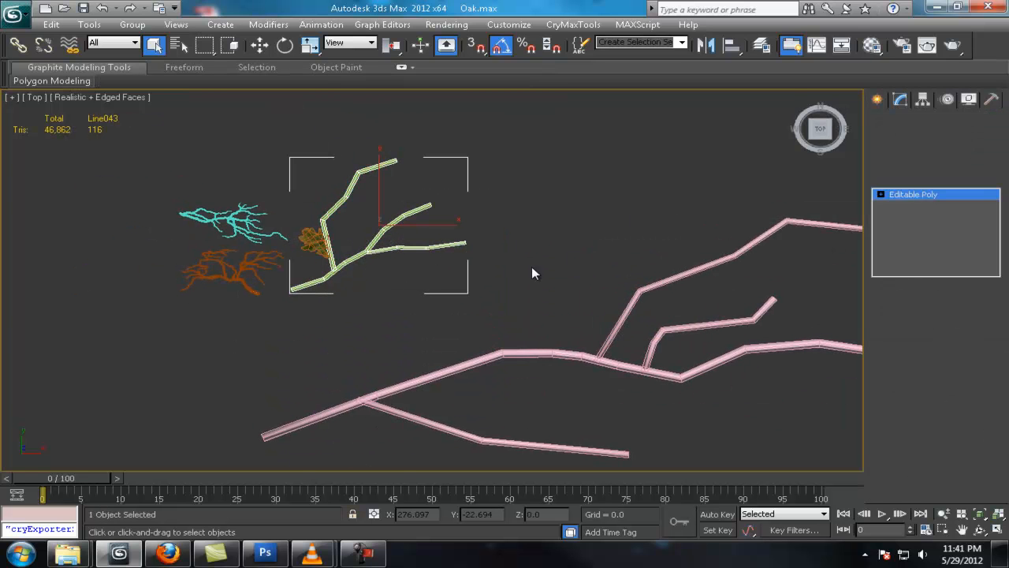
pyautogui.click(991, 98)
pyautogui.click(936, 209)
pyautogui.moveTo(492, 234); pyautogui.dragTo(511, 237, button='middle')
pyautogui.click(901, 99)
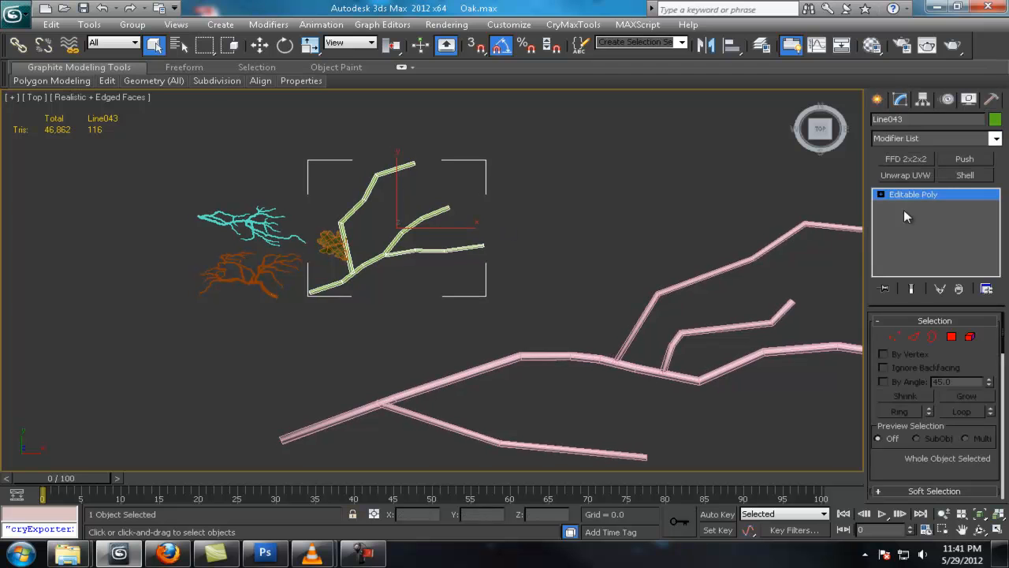
# Apply smoothing to all polygons of the small twig mesh and deselect it.
pyautogui.click(908, 240)
pyautogui.scroll(-10, 987, 426)
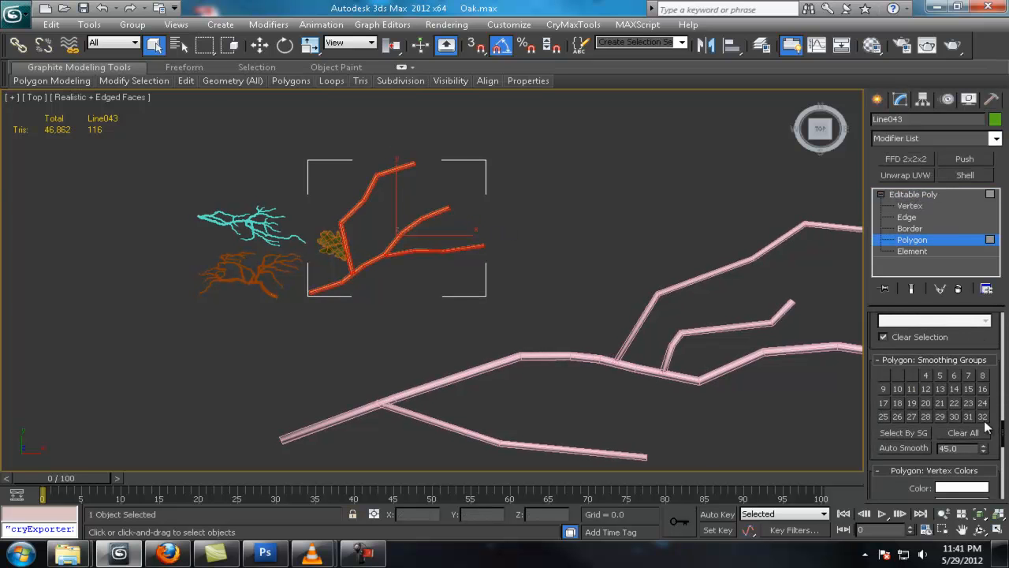
pyautogui.click(914, 240)
pyautogui.click(592, 293)
# Select the end-cap polygons at the base and tips of the large branch mesh.
pyautogui.scroll(-2, 592, 293)
pyautogui.keyDown('alt'); pyautogui.moveTo(590, 313); pyautogui.dragTo(623, 256, button='middle'); pyautogui.keyUp('alt')
pyautogui.scroll(4, 590, 294)
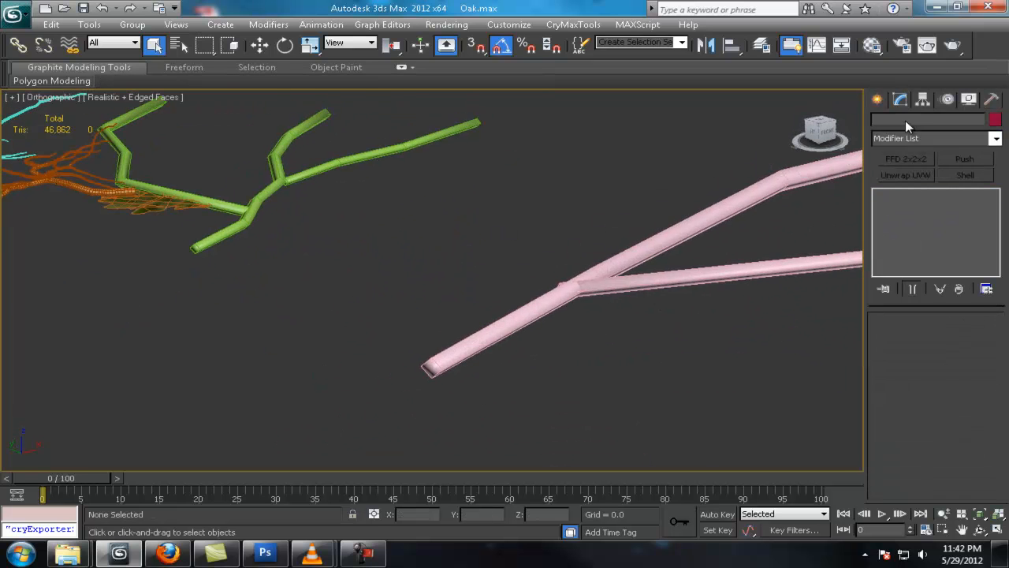
pyautogui.click(652, 276)
pyautogui.click(914, 241)
pyautogui.click(433, 367)
pyautogui.keyDown('alt'); pyautogui.moveTo(507, 367); pyautogui.dragTo(377, 327, button='middle'); pyautogui.keyUp('alt')
pyautogui.keyDown('ctrl'); pyautogui.moveTo(676, 317); pyautogui.dragTo(738, 366); pyautogui.keyUp('ctrl')
pyautogui.scroll(2, 738, 366)
pyautogui.moveTo(737, 366); pyautogui.dragTo(347, 303, button='middle')
pyautogui.scroll(-2, 391, 328)
pyautogui.keyDown('ctrl'); pyautogui.moveTo(567, 298); pyautogui.dragTo(551, 317); pyautogui.keyUp('ctrl')
pyautogui.keyDown('alt'); pyautogui.moveTo(552, 319); pyautogui.dragTo(208, 340, button='middle'); pyautogui.keyUp('alt')
pyautogui.keyDown('ctrl'); pyautogui.moveTo(528, 287); pyautogui.dragTo(554, 307); pyautogui.keyUp('ctrl')
pyautogui.moveTo(365, 291); pyautogui.dragTo(420, 332, button='middle')
pyautogui.scroll(2, 420, 333)
pyautogui.keyDown('ctrl'); pyautogui.moveTo(420, 333); pyautogui.dragTo(392, 315); pyautogui.keyUp('ctrl')
pyautogui.scroll(-5, 453, 345)
pyautogui.keyDown('alt'); pyautogui.moveTo(459, 349); pyautogui.dragTo(508, 362, button='middle'); pyautogui.keyUp('alt')
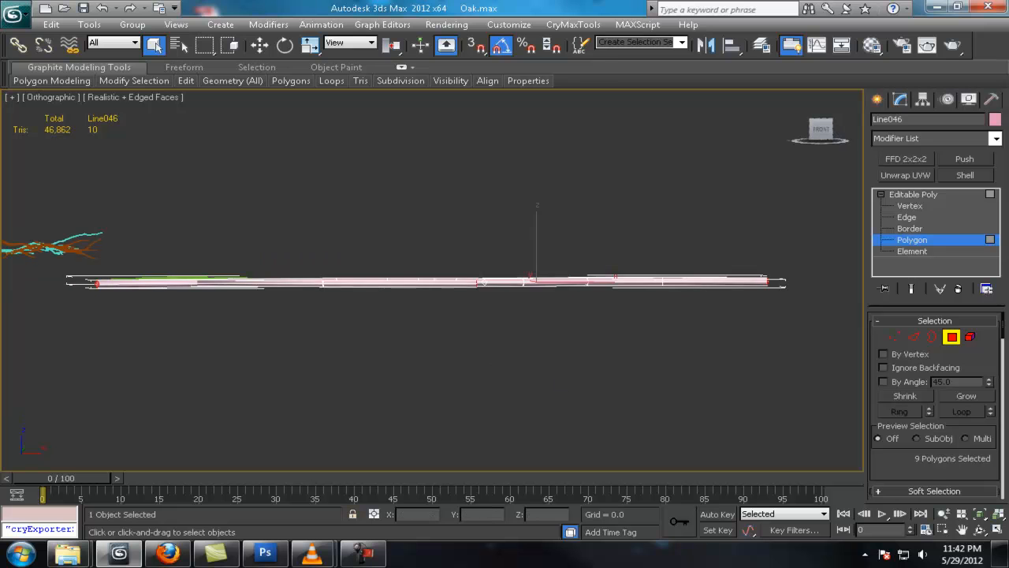
# Add the remaining end cap to the selection and delete the selected cap polygons of the large branch.
pyautogui.rightClick(986, 529)
pyautogui.click(691, 438)
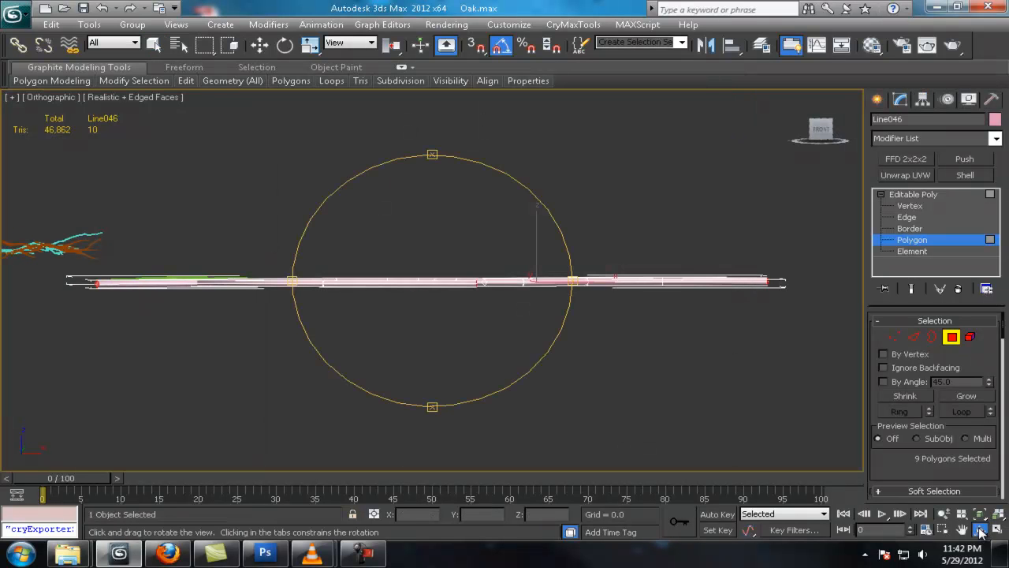
pyautogui.keyDown('alt'); pyautogui.moveTo(635, 339); pyautogui.dragTo(662, 374, button='middle'); pyautogui.keyUp('alt')
pyautogui.rightClick(646, 367)
pyautogui.scroll(7, 595, 351)
pyautogui.keyDown('alt'); pyautogui.moveTo(594, 351); pyautogui.dragTo(658, 354, button='middle'); pyautogui.keyUp('alt')
pyautogui.moveTo(658, 355); pyautogui.dragTo(531, 376, button='middle')
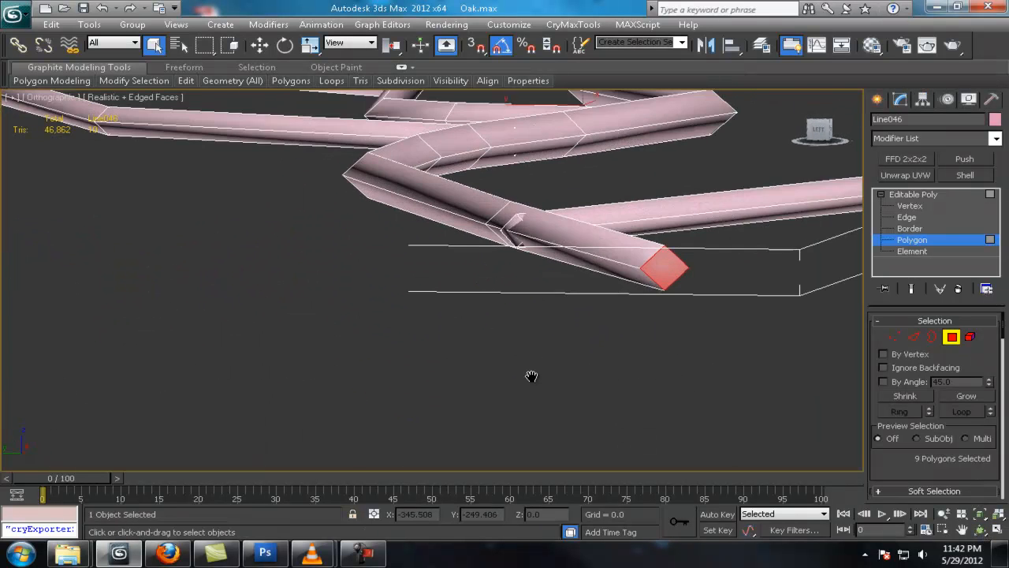
pyautogui.scroll(-2, 516, 234)
pyautogui.keyDown('alt'); pyautogui.moveTo(515, 234); pyautogui.dragTo(544, 295, button='middle'); pyautogui.keyUp('alt')
pyautogui.scroll(7, 647, 361)
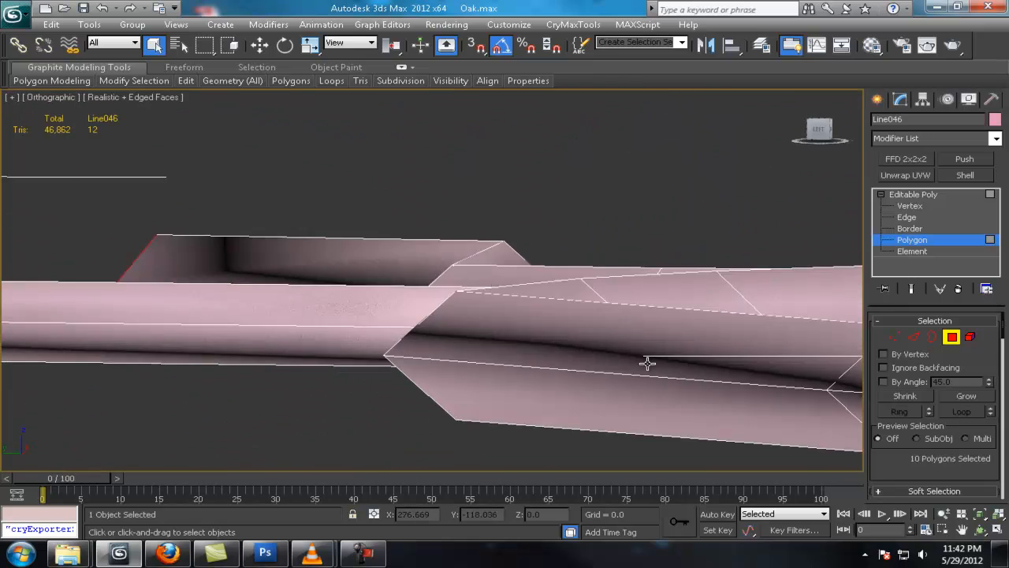
pyautogui.scroll(8, 471, 374)
pyautogui.scroll(-10, 471, 375)
pyautogui.press('Delete')
# Delete the hidden cap at the base of the upper side branch, moving its first segment away to reach it and back.
pyautogui.keyDown('alt'); pyautogui.moveTo(471, 375); pyautogui.dragTo(481, 338, button='middle'); pyautogui.keyUp('alt')
pyautogui.scroll(-2, 509, 412)
pyautogui.moveTo(421, 249); pyautogui.dragTo(394, 276)
pyautogui.press('w')
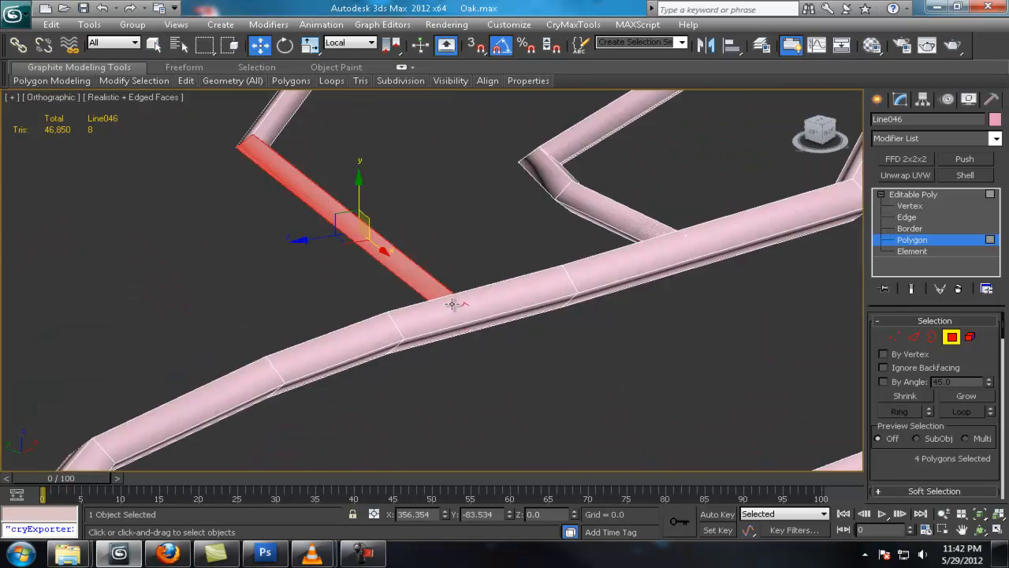
pyautogui.keyDown('alt'); pyautogui.moveTo(455, 305); pyautogui.dragTo(413, 235, button='middle'); pyautogui.keyUp('alt')
pyautogui.press('q')
pyautogui.click(462, 278)
pyautogui.press('Delete')
pyautogui.moveTo(422, 256); pyautogui.dragTo(387, 229)
pyautogui.press('w')
pyautogui.click(493, 246)
# Finish polygon editing on the large branch, deselect it and turn off the edged-faces display.
pyautogui.scroll(-6, 502, 254)
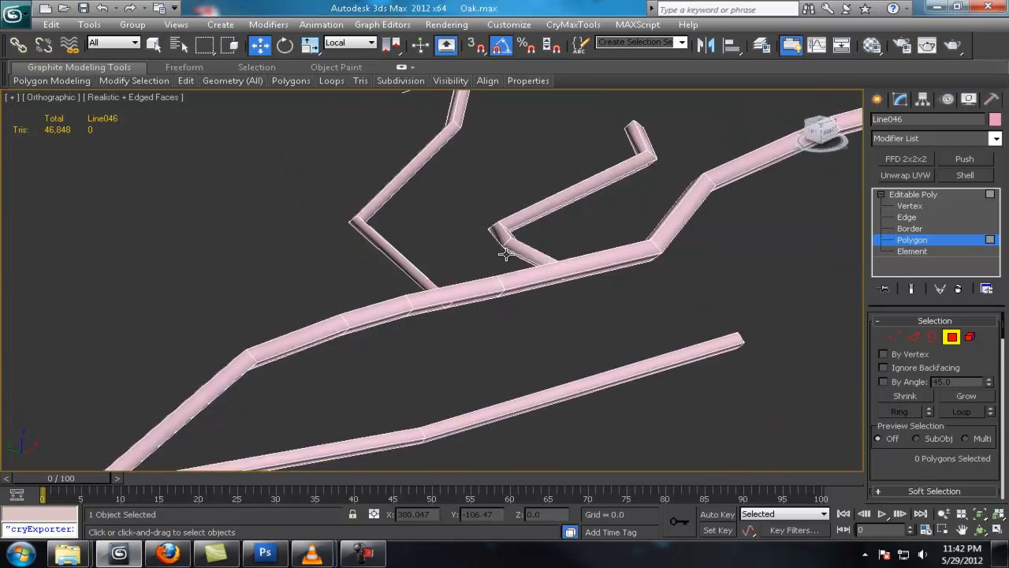
pyautogui.keyDown('alt'); pyautogui.moveTo(502, 254); pyautogui.dragTo(532, 280, button='middle'); pyautogui.keyUp('alt')
pyautogui.click(904, 195)
pyautogui.press('q')
pyautogui.click(504, 254)
pyautogui.press('F4')
pyautogui.scroll(-3, 503, 251)
pyautogui.keyDown('alt'); pyautogui.moveTo(502, 243); pyautogui.dragTo(552, 302, button='middle'); pyautogui.keyUp('alt')
# Select the exposed end-cap polygons of the small twig mesh and delete them.
pyautogui.click(532, 225)
pyautogui.keyDown('alt'); pyautogui.moveTo(531, 225); pyautogui.dragTo(601, 280, button='middle'); pyautogui.keyUp('alt')
pyautogui.click(912, 240)
pyautogui.click(581, 294)
pyautogui.keyDown('alt'); pyautogui.moveTo(667, 267); pyautogui.dragTo(474, 295, button='middle'); pyautogui.keyUp('alt')
pyautogui.keyDown('ctrl'); pyautogui.click(555, 298); pyautogui.keyUp('ctrl')
pyautogui.scroll(3, 405, 291)
pyautogui.keyDown('ctrl'); pyautogui.click(406, 294); pyautogui.keyUp('ctrl')
pyautogui.scroll(-3, 405, 291)
pyautogui.scroll(4, 564, 219)
pyautogui.keyDown('ctrl'); pyautogui.click(560, 231); pyautogui.keyUp('ctrl')
pyautogui.moveTo(559, 231); pyautogui.dragTo(189, 324, button='middle')
pyautogui.keyDown('ctrl'); pyautogui.click(482, 234); pyautogui.keyUp('ctrl')
pyautogui.scroll(-4, 398, 247)
pyautogui.keyDown('alt'); pyautogui.moveTo(398, 247); pyautogui.dragTo(515, 281, button='middle'); pyautogui.keyUp('alt')
pyautogui.press('Delete')
# Delete the hidden cap at the base of the right green twig and move its first segment back against the fork.
pyautogui.scroll(2, 514, 281)
pyautogui.moveTo(279, 329); pyautogui.dragTo(407, 402, button='middle')
pyautogui.moveTo(407, 402); pyautogui.dragTo(395, 360)
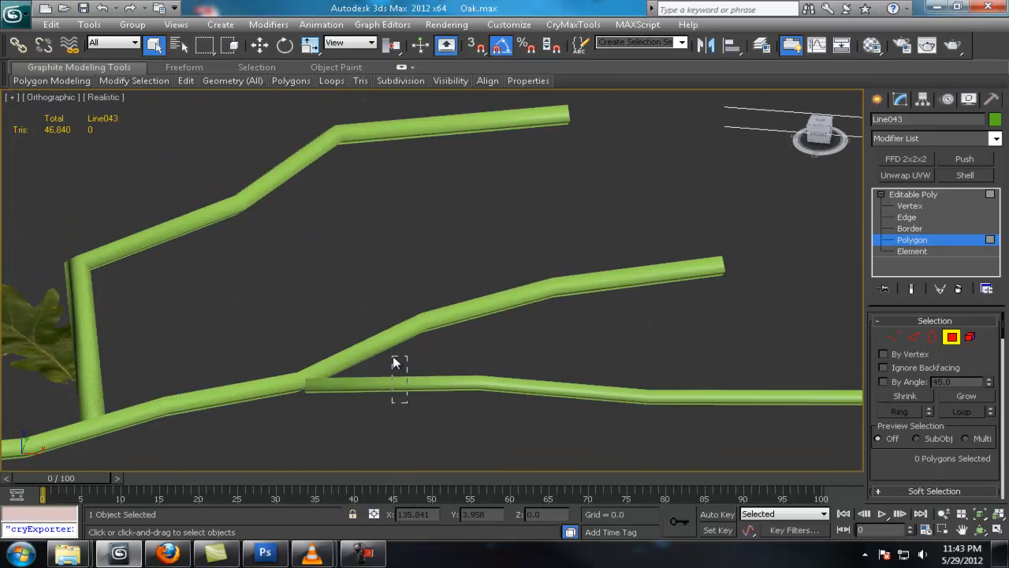
pyautogui.press('w')
pyautogui.scroll(-4, 394, 360)
pyautogui.keyDown('alt'); pyautogui.moveTo(394, 361); pyautogui.dragTo(529, 304, button='middle'); pyautogui.keyUp('alt')
pyautogui.click(468, 325)
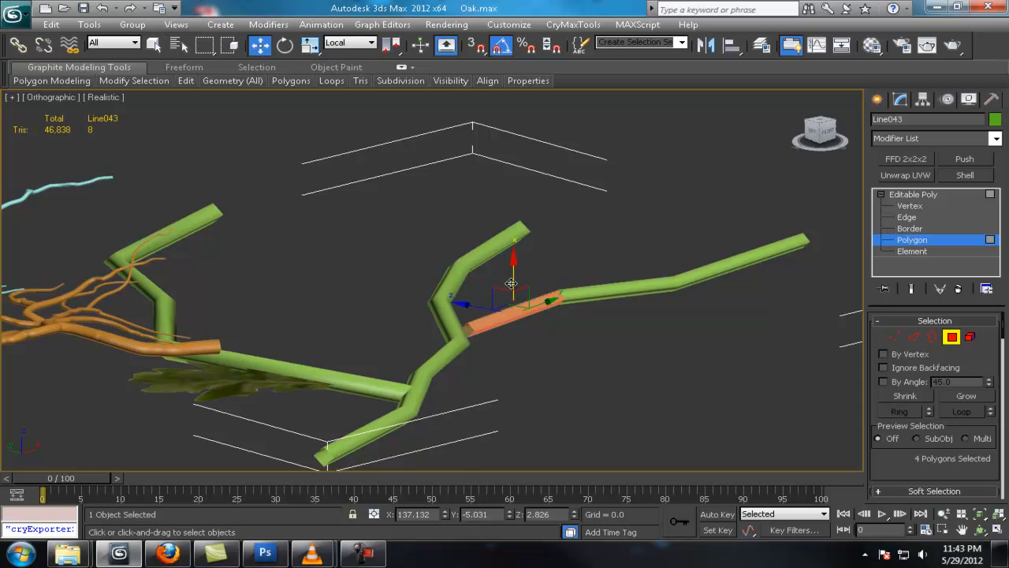
pyautogui.moveTo(511, 283); pyautogui.dragTo(514, 294)
pyautogui.keyDown('alt'); pyautogui.moveTo(514, 293); pyautogui.dragTo(509, 347, button='middle'); pyautogui.keyUp('alt')
pyautogui.moveTo(498, 330); pyautogui.dragTo(506, 331)
pyautogui.moveTo(506, 331); pyautogui.dragTo(518, 238, button='middle')
# Delete the hidden cap at the left twig's base, raising its first segment to reach it and lowering the segment back.
pyautogui.moveTo(443, 380); pyautogui.dragTo(434, 407)
pyautogui.keyDown('alt'); pyautogui.moveTo(435, 407); pyautogui.dragTo(394, 339, button='middle'); pyautogui.keyUp('alt')
pyautogui.moveTo(287, 235); pyautogui.dragTo(287, 225)
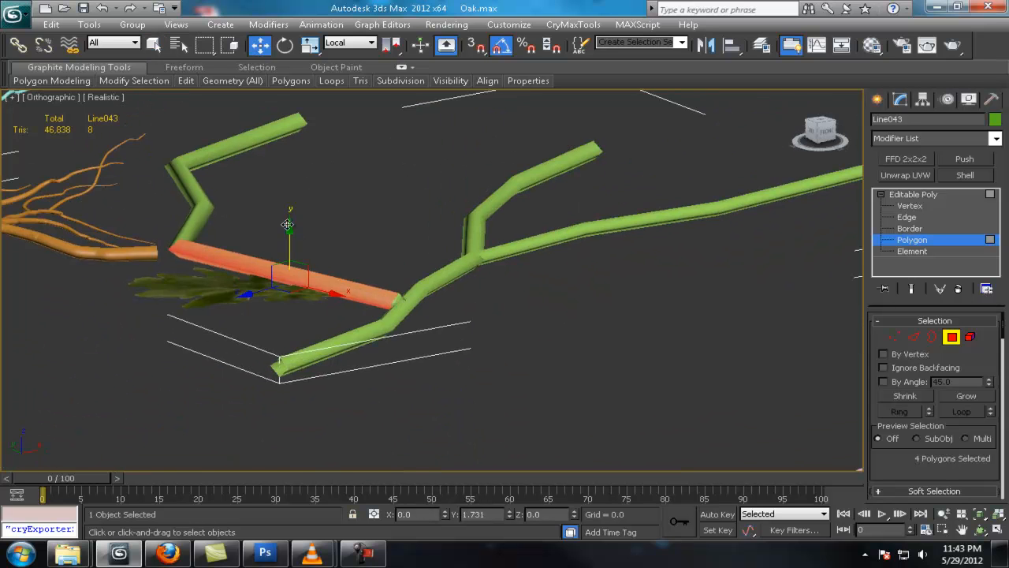
pyautogui.press('q')
pyautogui.click(399, 298)
pyautogui.moveTo(399, 298); pyautogui.dragTo(435, 302, button='middle')
pyautogui.moveTo(352, 303); pyautogui.dragTo(354, 309)
pyautogui.press('w')
pyautogui.moveTo(302, 224); pyautogui.dragTo(300, 245)
pyautogui.scroll(-4, 301, 245)
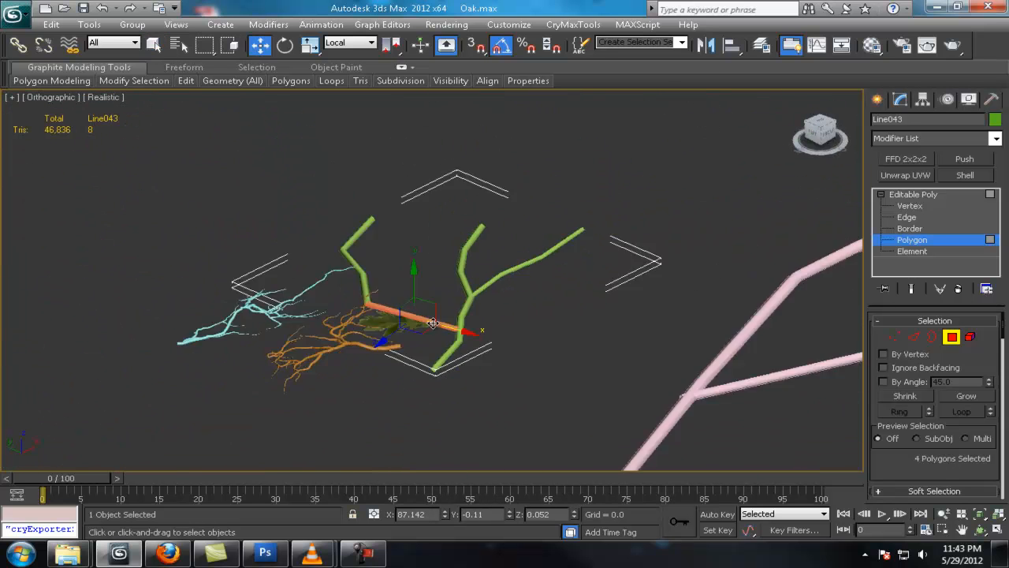
pyautogui.press('q')
pyautogui.click(533, 362)
pyautogui.keyDown('alt'); pyautogui.moveTo(534, 361); pyautogui.dragTo(577, 391, button='middle'); pyautogui.keyUp('alt')
pyautogui.scroll(-3, 592, 404)
pyautogui.scroll(-2, 577, 390)
pyautogui.scroll(3, 505, 387)
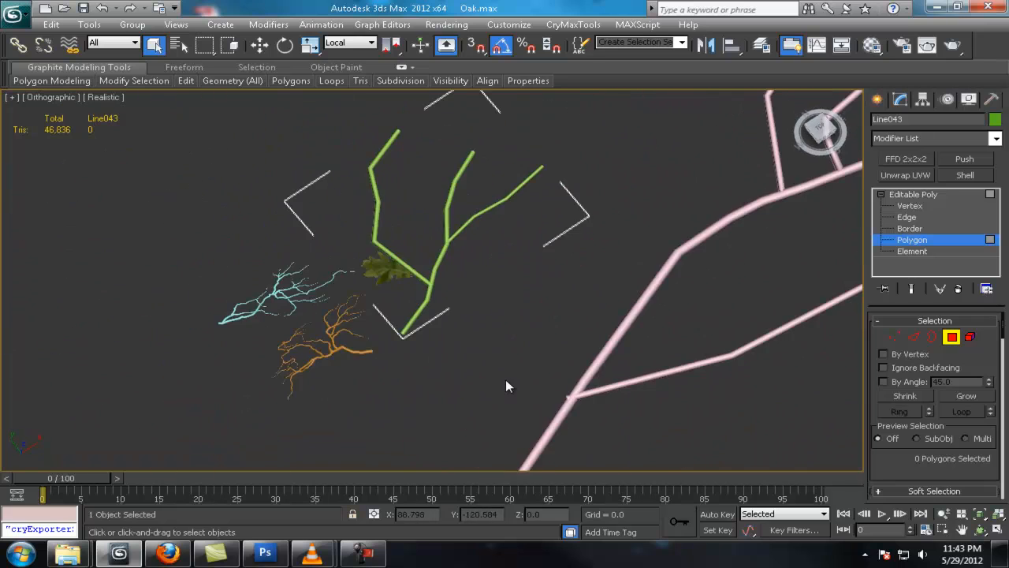
pyautogui.click(168, 554)
pyautogui.click(921, 104)
pyautogui.keyDown('alt'); pyautogui.moveTo(612, 234); pyautogui.dragTo(631, 281, button='middle'); pyautogui.keyUp('alt')
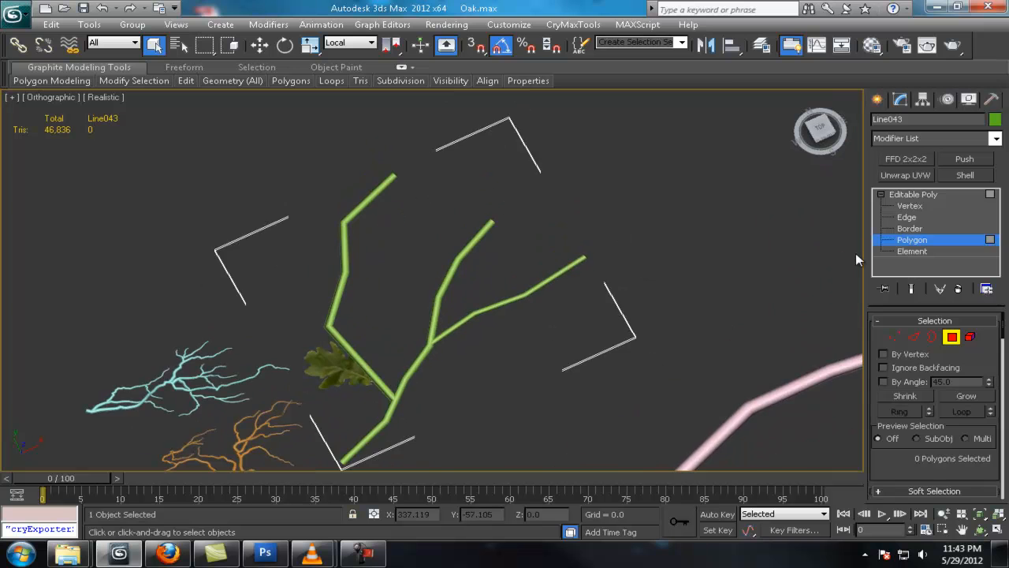
# Clone the outer two segments of the right green twig as a scaled-down element and attach it to the middle twig.
pyautogui.click(912, 251)
pyautogui.click(462, 260)
pyautogui.scroll(3, 512, 282)
pyautogui.click(523, 306)
pyautogui.moveTo(541, 334); pyautogui.dragTo(538, 321, button='middle')
pyautogui.click(538, 322)
pyautogui.press('4')
pyautogui.moveTo(484, 341)
pyautogui.mouseDown()
pyautogui.moveTo(546, 275)
pyautogui.moveTo(503, 260)
pyautogui.mouseUp()
pyautogui.press('w')
pyautogui.press('Return')
pyautogui.press('r')
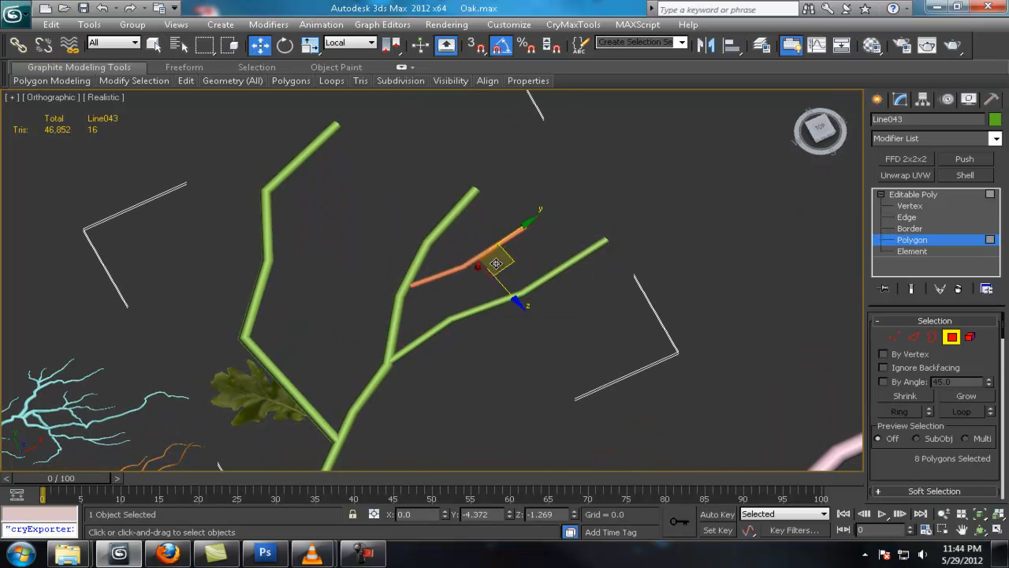
# Clone a four-polygon segment of the new side twig, turn it across the twig and shorten it to about 31%.
pyautogui.scroll(-3, 520, 285)
pyautogui.scroll(1, 561, 330)
pyautogui.moveTo(545, 308)
pyautogui.keyDown('alt'); pyautogui.mouseDown(button='middle')
pyautogui.moveTo(561, 328)
pyautogui.moveTo(620, 349)
pyautogui.moveTo(579, 337)
pyautogui.moveTo(597, 334)
pyautogui.moveTo(589, 356)
pyautogui.moveTo(612, 365)
pyautogui.moveTo(670, 344)
pyautogui.moveTo(619, 308)
pyautogui.moveTo(667, 318)
pyautogui.moveTo(588, 392)
pyautogui.mouseUp(button='middle'); pyautogui.keyUp('alt')
pyautogui.scroll(3, 611, 366)
pyautogui.scroll(-1, 643, 348)
pyautogui.scroll(2, 619, 308)
pyautogui.moveTo(597, 211)
pyautogui.mouseDown()
pyautogui.moveTo(639, 272)
pyautogui.moveTo(685, 264)
pyautogui.mouseUp()
pyautogui.click(588, 266)
pyautogui.press('r')
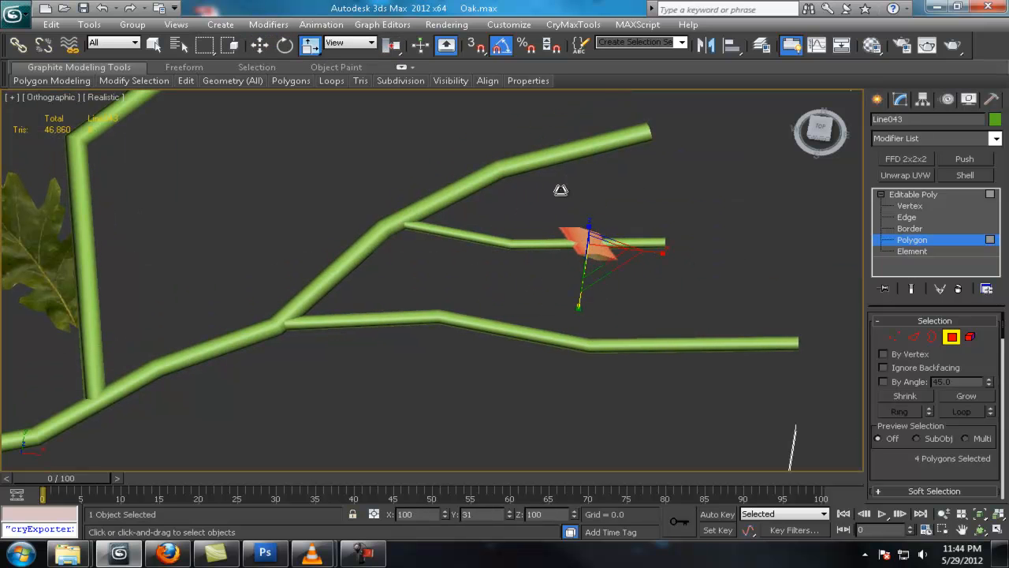
# Move the stub onto the green stem and clone it to the middle twig's fork, the side twig's bend and the stem's base.
pyautogui.moveTo(187, 337); pyautogui.dragTo(430, 297, button='middle')
pyautogui.scroll(-2, 430, 298)
pyautogui.keyDown('alt'); pyautogui.moveTo(431, 297); pyautogui.dragTo(467, 302, button='middle'); pyautogui.keyUp('alt')
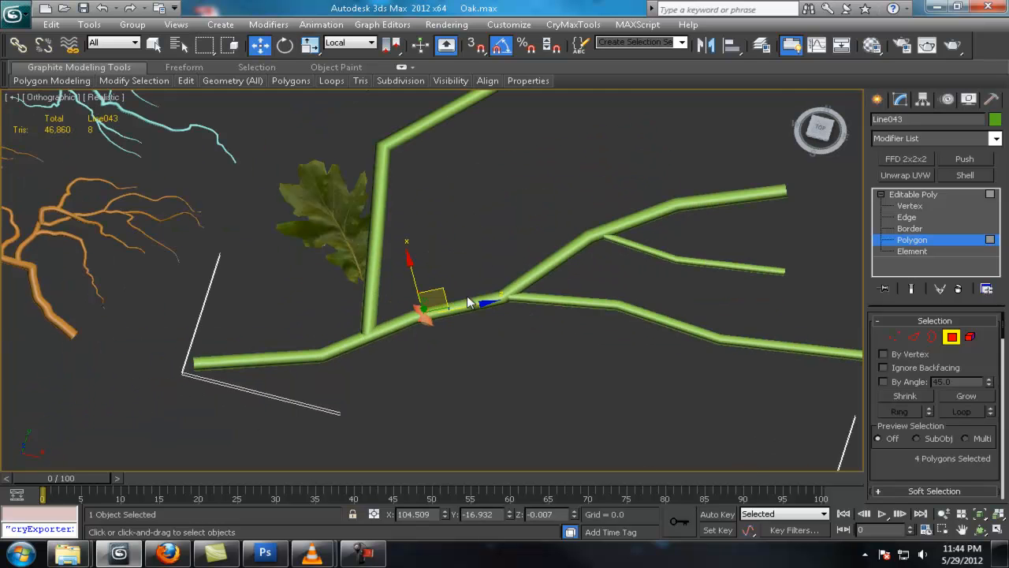
pyautogui.press('e')
pyautogui.moveTo(615, 246)
pyautogui.keyDown('shift'); pyautogui.mouseDown()
pyautogui.moveTo(711, 265)
pyautogui.moveTo(270, 367)
pyautogui.mouseUp(); pyautogui.keyUp('shift')
pyautogui.click(565, 287)
pyautogui.click(566, 287)
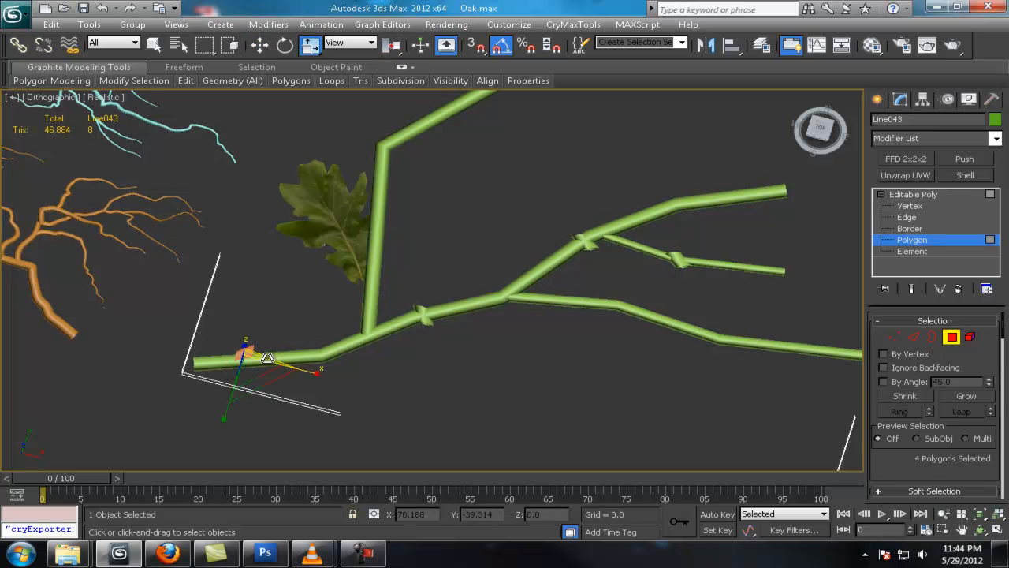
pyautogui.click(566, 287)
# Clone the stub to the stem's bend just below the left fork and adjust its position and angle.
pyautogui.keyDown('shift'); pyautogui.moveTo(365, 367); pyautogui.dragTo(401, 361); pyautogui.keyUp('shift')
pyautogui.press('e')
pyautogui.press('w')
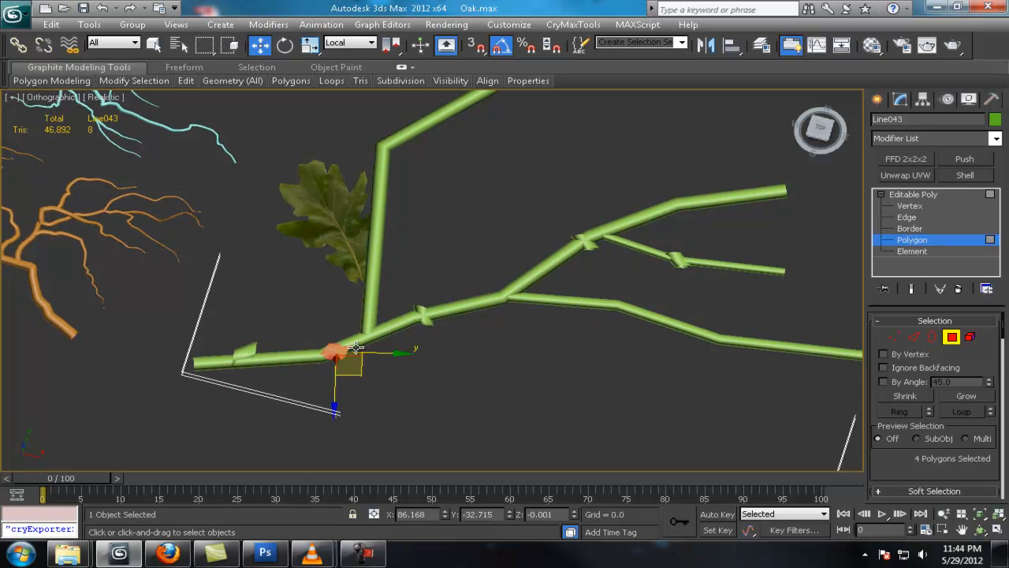
pyautogui.keyDown('alt'); pyautogui.moveTo(405, 398); pyautogui.dragTo(406, 340, button='middle'); pyautogui.keyUp('alt')
pyautogui.moveTo(322, 341); pyautogui.dragTo(323, 347)
pyautogui.press('r')
pyautogui.press('w')
# Clone the stub onto the three bends of the left green twig, rotating the copies to stick out from it.
pyautogui.keyDown('alt'); pyautogui.moveTo(340, 311); pyautogui.dragTo(365, 405, button='middle'); pyautogui.keyUp('alt')
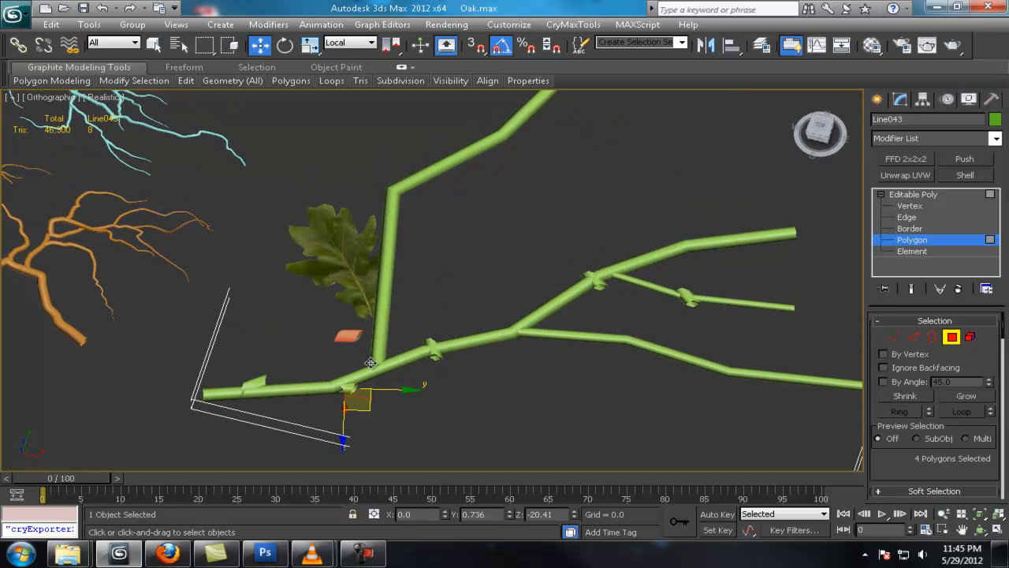
pyautogui.keyDown('shift'); pyautogui.moveTo(406, 209); pyautogui.dragTo(406, 210); pyautogui.keyUp('shift')
pyautogui.click(566, 287)
pyautogui.moveTo(561, 260); pyautogui.dragTo(491, 365, button='middle')
pyautogui.press('e')
pyautogui.keyDown('shift'); pyautogui.moveTo(252, 403); pyautogui.dragTo(250, 418); pyautogui.keyUp('shift')
pyautogui.click(580, 287)
pyautogui.press('w')
pyautogui.keyDown('shift'); pyautogui.moveTo(225, 338); pyautogui.dragTo(381, 282); pyautogui.keyUp('shift')
pyautogui.press('w')
pyautogui.moveTo(419, 318); pyautogui.dragTo(408, 353, button='middle')
pyautogui.keyDown('shift'); pyautogui.moveTo(415, 257); pyautogui.dragTo(429, 257); pyautogui.keyUp('shift')
pyautogui.click(560, 288)
pyautogui.press('e')
# Finish editing the green twig, and clone the first two segments of the pink branch's upper side branch onto its main stem as an element.
pyautogui.click(525, 377)
pyautogui.scroll(-10, 525, 378)
pyautogui.keyDown('alt'); pyautogui.moveTo(526, 380); pyautogui.dragTo(450, 309, button='middle'); pyautogui.keyUp('alt')
pyautogui.scroll(5, 547, 400)
pyautogui.click(899, 239)
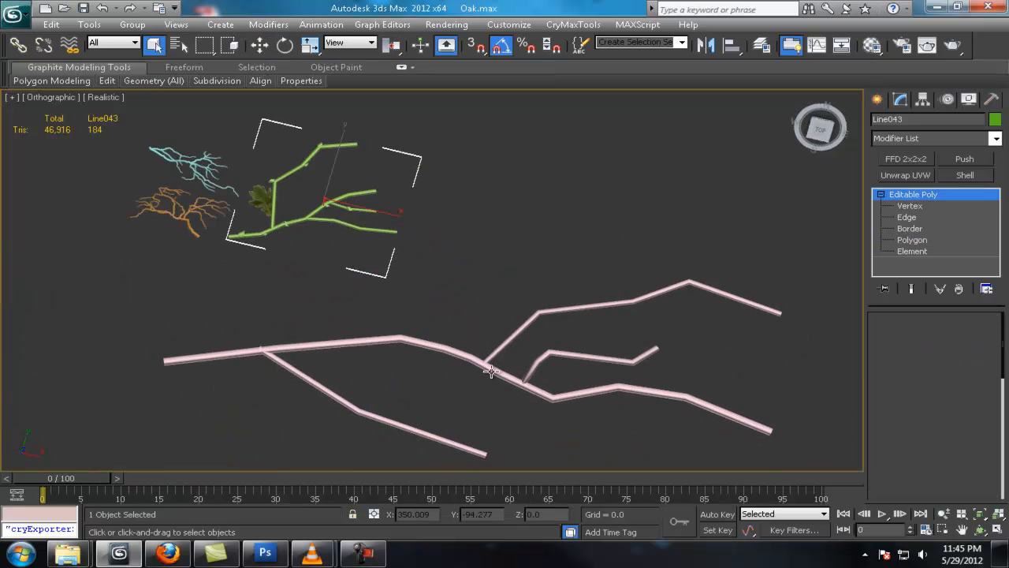
pyautogui.click(488, 367)
pyautogui.moveTo(606, 356); pyautogui.dragTo(599, 308, button='middle')
pyautogui.scroll(2, 600, 307)
pyautogui.click(902, 240)
pyautogui.keyDown('shift'); pyautogui.moveTo(471, 271); pyautogui.dragTo(338, 243); pyautogui.keyUp('shift')
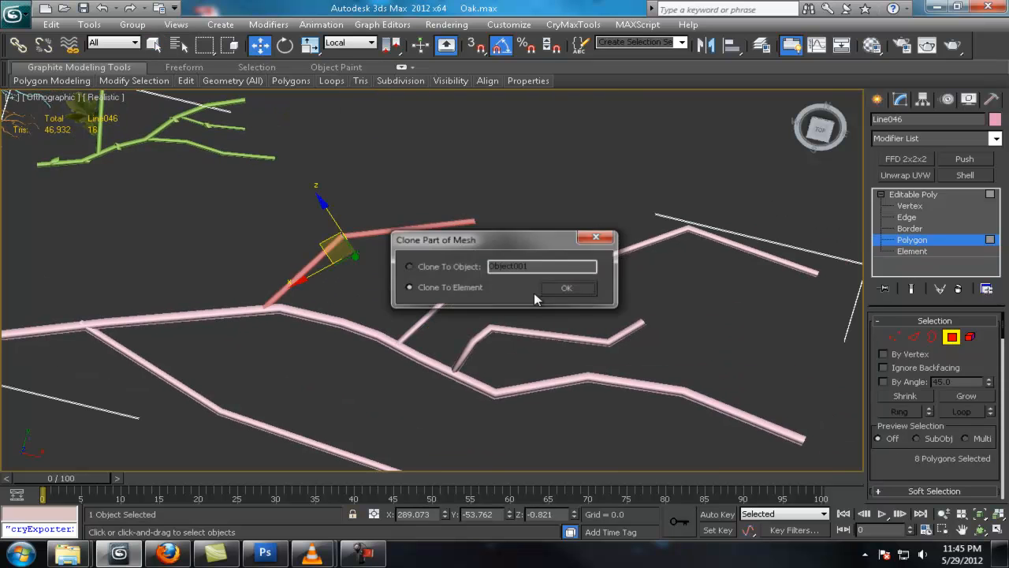
pyautogui.click(561, 288)
pyautogui.press('e')
pyautogui.moveTo(394, 212); pyautogui.dragTo(413, 232)
pyautogui.press('2')
pyautogui.hotkey('ctrl', 'z')
# Delete the outer segment of the cloned pink side branch.
pyautogui.click(906, 241)
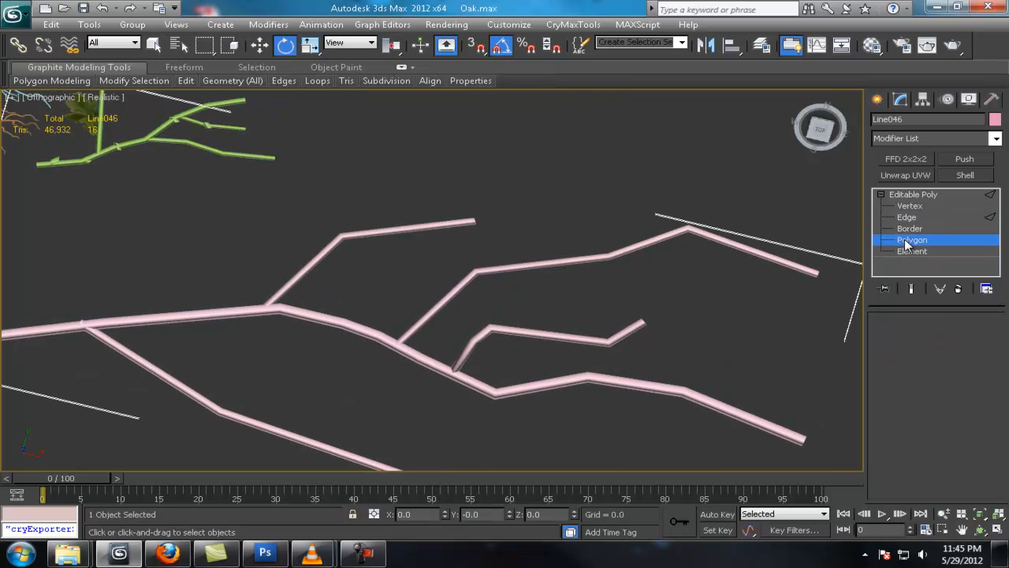
pyautogui.moveTo(398, 193); pyautogui.dragTo(445, 256)
pyautogui.press('Delete')
# Clone a segment of the pink main stem, shorten it to 38% and rotate it into a stub at the stem's bend.
pyautogui.moveTo(616, 408)
pyautogui.mouseDown(button='middle')
pyautogui.moveTo(462, 322)
pyautogui.moveTo(416, 319)
pyautogui.mouseUp(button='middle')
pyautogui.moveTo(420, 319)
pyautogui.mouseDown()
pyautogui.moveTo(466, 275)
pyautogui.moveTo(508, 363)
pyautogui.mouseUp()
pyautogui.click(560, 288)
pyautogui.press('r')
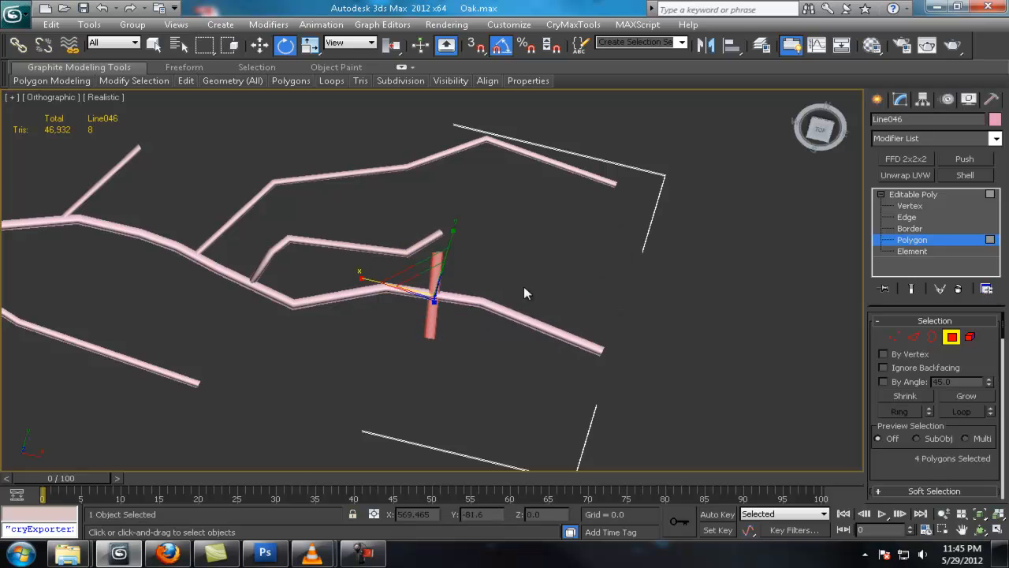
pyautogui.moveTo(472, 249); pyautogui.dragTo(476, 256)
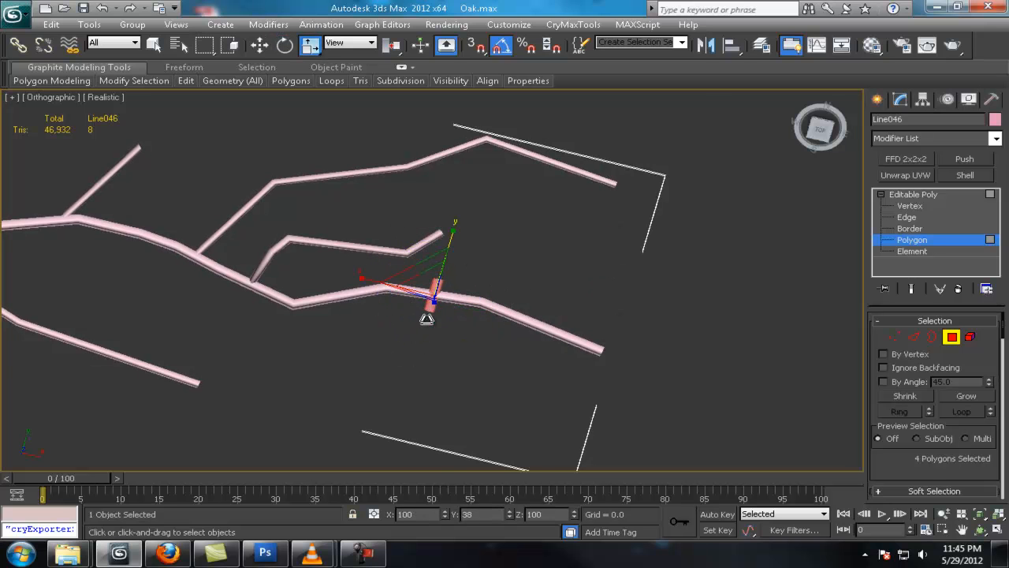
pyautogui.keyDown('alt'); pyautogui.moveTo(455, 269); pyautogui.dragTo(529, 234, button='middle'); pyautogui.keyUp('alt')
pyautogui.press('e')
pyautogui.moveTo(479, 256); pyautogui.dragTo(481, 264)
# Clone the pink stub to the next bend back along the main stem and rotate it about -50 degrees.
pyautogui.press('w')
pyautogui.keyDown('shift'); pyautogui.moveTo(483, 299); pyautogui.dragTo(344, 329); pyautogui.keyUp('shift')
pyautogui.click(567, 289)
pyautogui.press('e')
pyautogui.moveTo(367, 293); pyautogui.dragTo(348, 373)
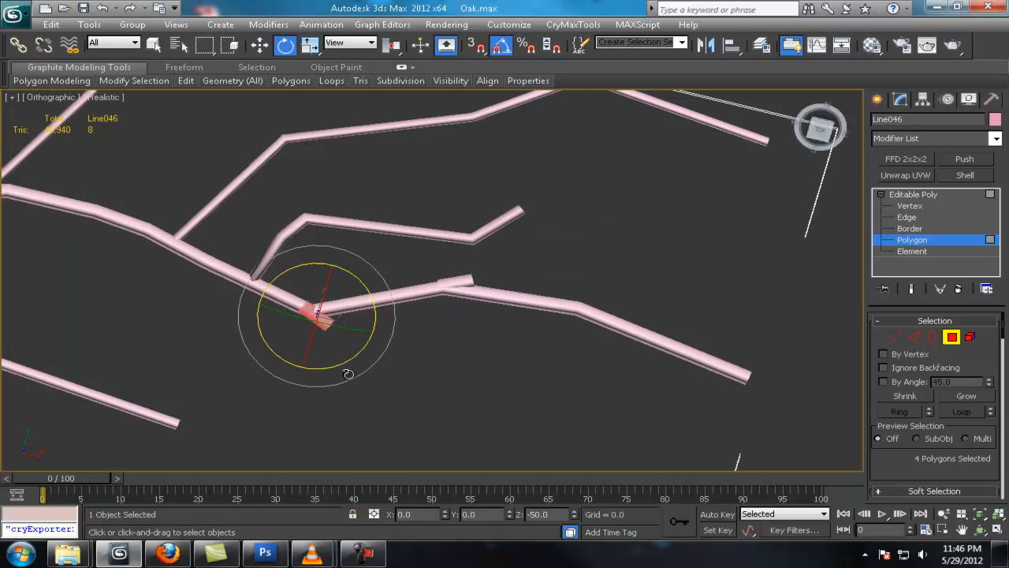
# Clone the stub farther back along the pink main stem and again onto the short single-segment side branch.
pyautogui.moveTo(327, 344); pyautogui.dragTo(611, 379, button='middle')
pyautogui.keyDown('shift'); pyautogui.moveTo(515, 400); pyautogui.dragTo(371, 328); pyautogui.keyUp('shift')
pyautogui.click(566, 289)
pyautogui.moveTo(371, 324); pyautogui.dragTo(483, 331, button='middle')
pyautogui.moveTo(483, 333)
pyautogui.keyDown('shift'); pyautogui.mouseDown()
pyautogui.moveTo(431, 246)
pyautogui.moveTo(417, 245)
pyautogui.mouseUp(); pyautogui.keyUp('shift')
pyautogui.click(567, 290)
pyautogui.press('e')
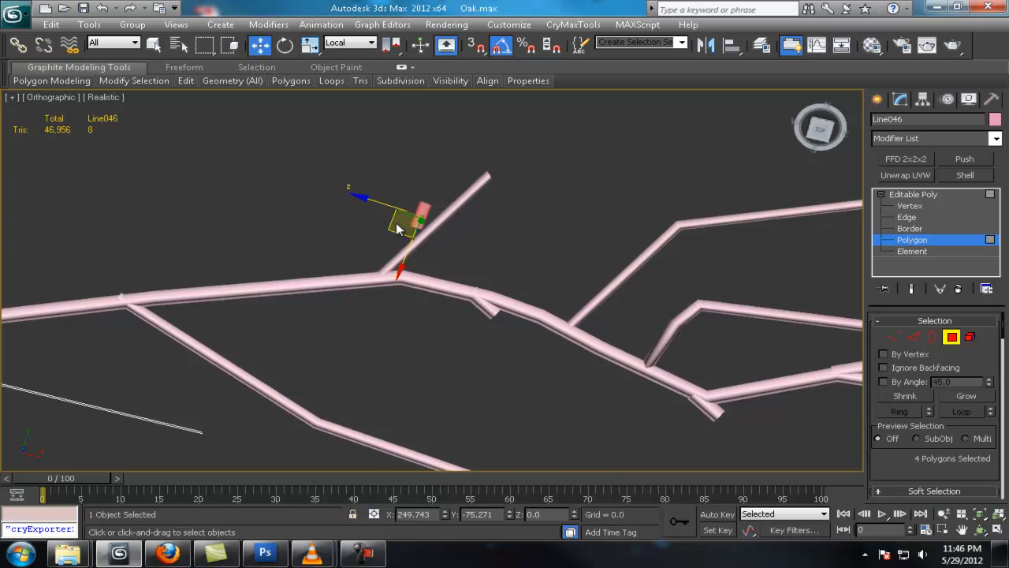
pyautogui.press('q')
pyautogui.moveTo(485, 309)
pyautogui.mouseDown(button='middle')
pyautogui.moveTo(523, 298)
pyautogui.moveTo(645, 311)
pyautogui.mouseUp(button='middle')
pyautogui.click(646, 310)
pyautogui.press('w')
pyautogui.keyDown('shift'); pyautogui.moveTo(658, 316); pyautogui.dragTo(539, 292); pyautogui.keyUp('shift')
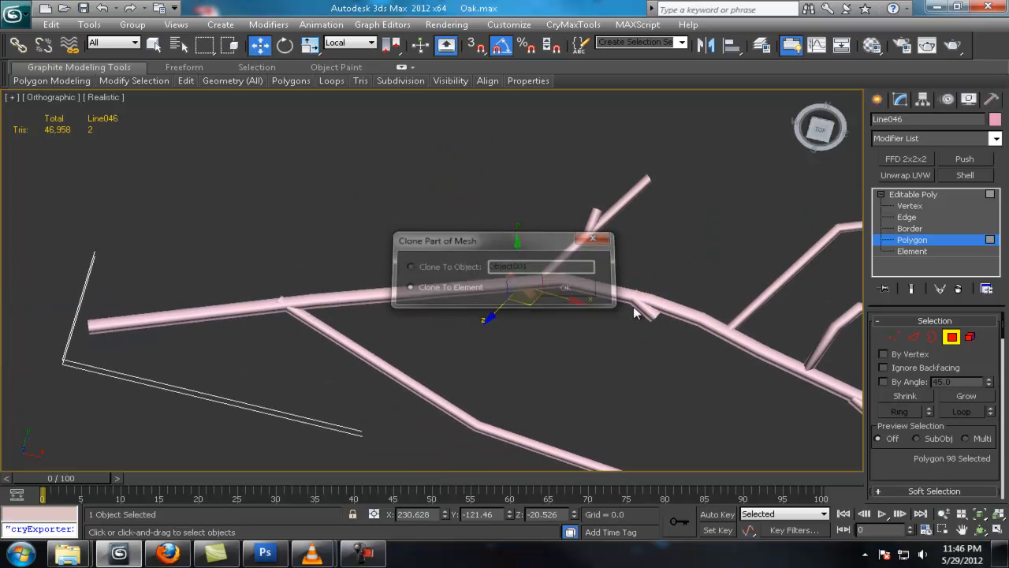
pyautogui.press('Escape')
# Clone a whole stub element to the thick base part of the pink stem and rotate it to stand upright.
pyautogui.press('5')
pyautogui.click(651, 312)
pyautogui.keyDown('shift'); pyautogui.moveTo(645, 335); pyautogui.dragTo(349, 318); pyautogui.keyUp('shift')
pyautogui.press('Return')
pyautogui.press('e')
pyautogui.moveTo(394, 266); pyautogui.dragTo(429, 288)
# Clone a stub element to the bend of the lower pink side branch and rotate it about 40 degrees.
pyautogui.scroll(-4, 473, 315)
pyautogui.scroll(2, 509, 340)
pyautogui.moveTo(508, 340); pyautogui.dragTo(573, 335, button='middle')
pyautogui.moveTo(739, 326); pyautogui.dragTo(631, 319, button='middle')
pyautogui.click(631, 316)
pyautogui.press('w')
pyautogui.keyDown('shift'); pyautogui.moveTo(630, 315); pyautogui.dragTo(355, 331); pyautogui.keyUp('shift')
pyautogui.press('Return')
pyautogui.press('e')
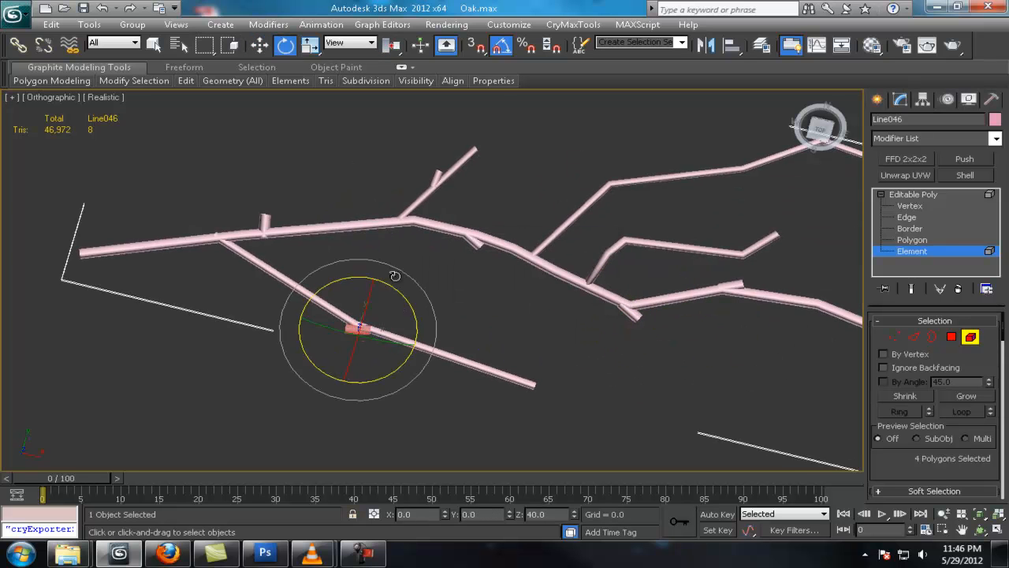
pyautogui.moveTo(408, 355); pyautogui.dragTo(409, 356)
# Clone stub elements onto the three bends of the long upper pink side branch.
pyautogui.scroll(-2, 741, 362)
pyautogui.moveTo(749, 363)
pyautogui.mouseDown(button='middle')
pyautogui.moveTo(500, 356)
pyautogui.moveTo(539, 366)
pyautogui.mouseUp(button='middle')
pyautogui.keyDown('shift'); pyautogui.moveTo(212, 338); pyautogui.dragTo(473, 224); pyautogui.keyUp('shift')
pyautogui.click(543, 290)
pyautogui.scroll(2, 471, 221)
pyautogui.moveTo(470, 221); pyautogui.dragTo(504, 303, button='middle')
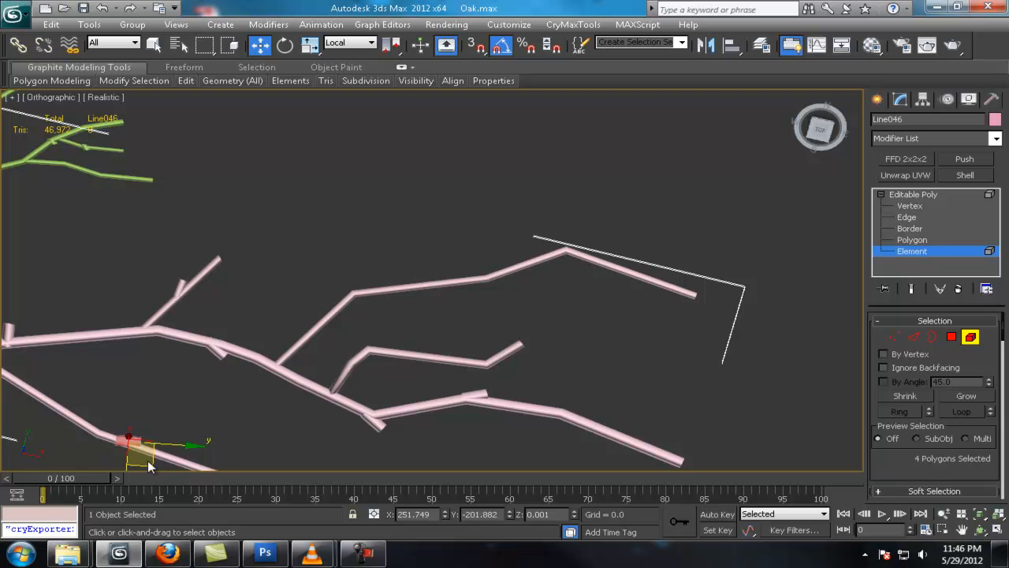
pyautogui.click(496, 280)
pyautogui.keyDown('shift'); pyautogui.moveTo(496, 280); pyautogui.dragTo(571, 254); pyautogui.keyUp('shift')
pyautogui.press('Return')
pyautogui.click(359, 299)
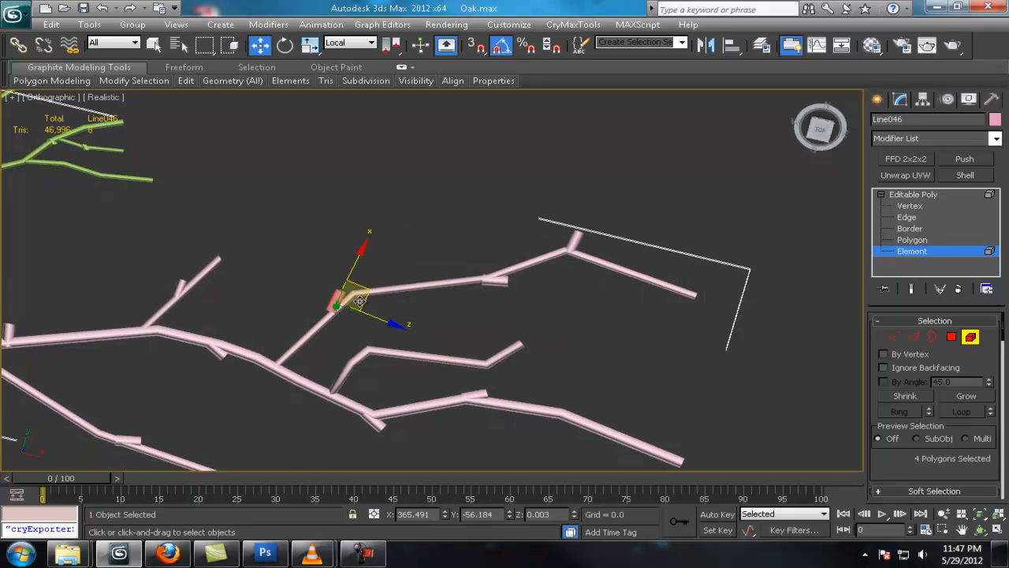
# Finish element editing and name the pink branch stick1 and the green twig stick2.
pyautogui.scroll(-5, 536, 365)
pyautogui.moveTo(536, 364); pyautogui.dragTo(587, 363, button='middle')
pyautogui.scroll(3, 571, 363)
pyautogui.click(936, 195)
pyautogui.moveTo(348, 249); pyautogui.dragTo(452, 268, button='middle')
pyautogui.click(407, 212)
pyautogui.write('stick2')
pyautogui.press('Return')
# Scale stick2 down uniformly to about 34% so that it suits the size of the leaf.
pyautogui.moveTo(440, 132); pyautogui.dragTo(651, 175, button='middle')
pyautogui.scroll(5, 659, 240)
pyautogui.moveTo(659, 240); pyautogui.dragTo(605, 225, button='middle')
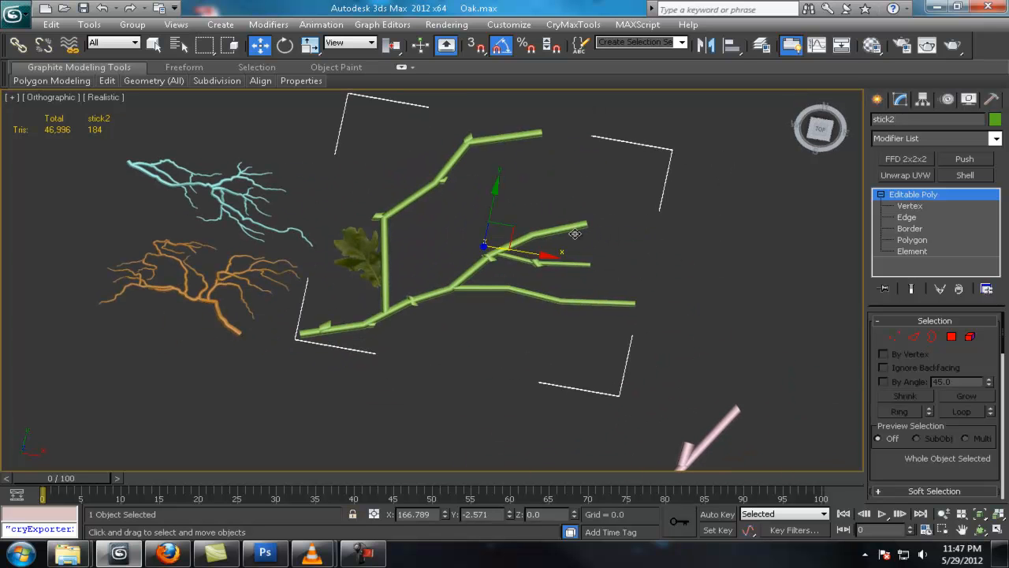
pyautogui.moveTo(507, 264); pyautogui.dragTo(522, 280, button='middle')
pyautogui.click(371, 264)
pyautogui.click(542, 277)
pyautogui.press('r')
pyautogui.moveTo(541, 278); pyautogui.dragTo(459, 426)
# Adjust only the pivot of stick2, centring it on the object and moving it to the base of the stem.
pyautogui.scroll(4, 536, 361)
pyautogui.click(922, 99)
pyautogui.click(935, 189)
pyautogui.click(928, 265)
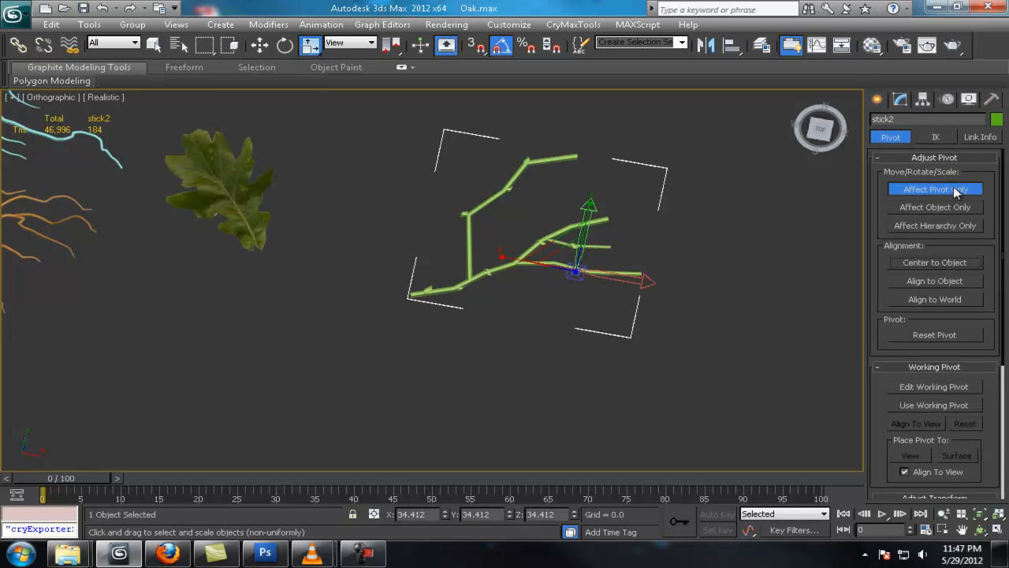
pyautogui.moveTo(441, 271); pyautogui.dragTo(435, 270)
pyautogui.keyDown('alt'); pyautogui.moveTo(436, 270); pyautogui.dragTo(497, 176, button='middle'); pyautogui.keyUp('alt')
pyautogui.scroll(8, 444, 266)
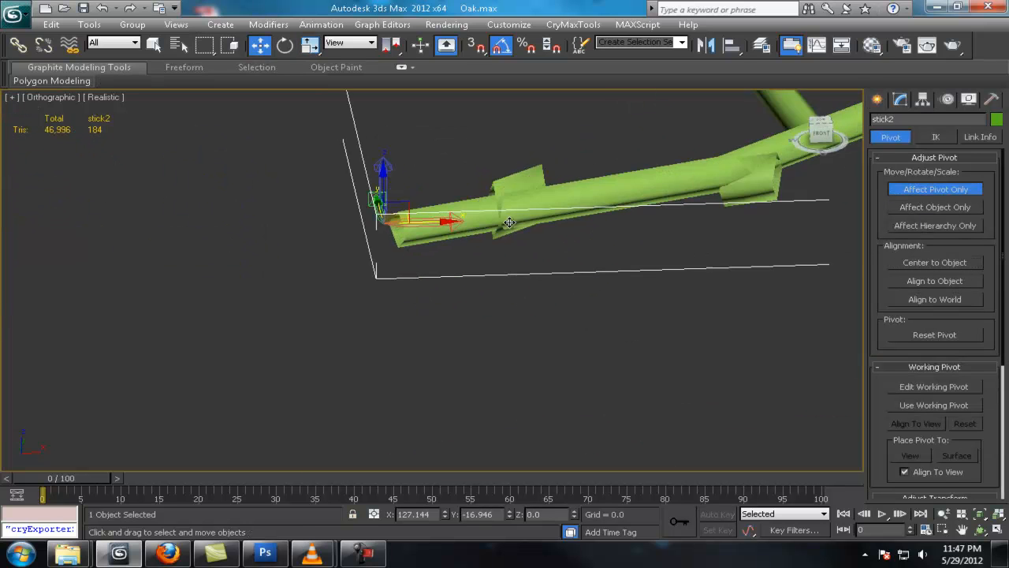
# Fine-tune stick2's pivot onto the open end of the stem's base and finish pivot editing.
pyautogui.keyDown('alt'); pyautogui.moveTo(418, 194); pyautogui.dragTo(475, 237, button='middle'); pyautogui.keyUp('alt')
pyautogui.press('z')
pyautogui.moveTo(132, 433); pyautogui.dragTo(189, 316, button='middle')
pyautogui.scroll(5, 189, 316)
pyautogui.moveTo(394, 261); pyautogui.dragTo(413, 254)
pyautogui.scroll(-8, 355, 259)
pyautogui.click(907, 190)
# Scale stick1 down uniformly to about 21% to match the green twig.
pyautogui.scroll(-6, 526, 369)
pyautogui.click(527, 369)
pyautogui.press('r')
pyautogui.moveTo(714, 230); pyautogui.dragTo(716, 267)
pyautogui.press('w')
pyautogui.press('r')
pyautogui.moveTo(740, 215); pyautogui.dragTo(500, 251)
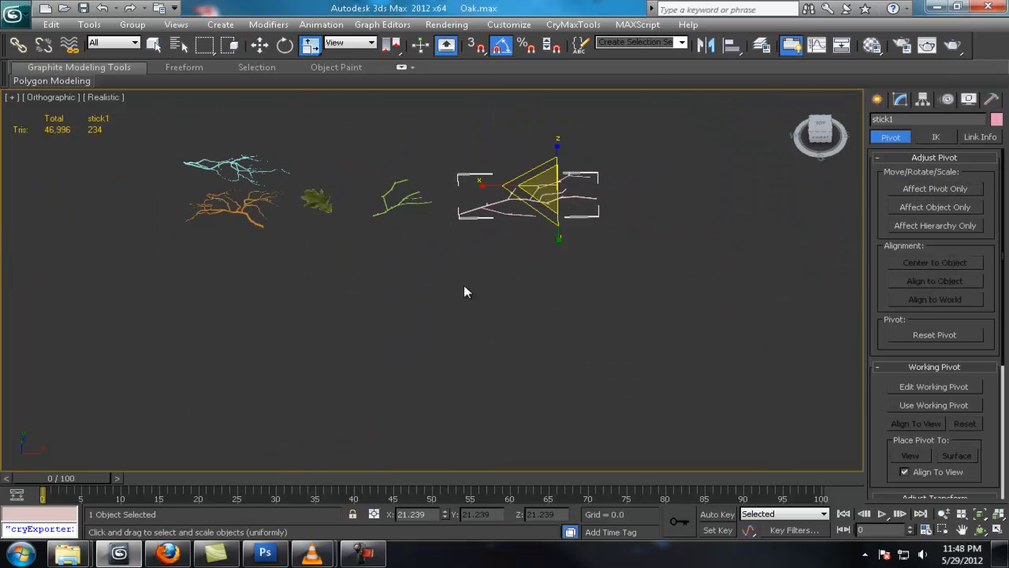
# Adjust only the pivot of stick1, moving it across to the base of its stem.
pyautogui.moveTo(464, 284); pyautogui.dragTo(480, 360, button='middle')
pyautogui.scroll(3, 480, 360)
pyautogui.moveTo(619, 247); pyautogui.dragTo(605, 283)
pyautogui.scroll(5, 482, 264)
pyautogui.click(894, 194)
pyautogui.moveTo(483, 264); pyautogui.dragTo(652, 237, button='middle')
pyautogui.moveTo(738, 222); pyautogui.dragTo(353, 339)
pyautogui.keyDown('alt'); pyautogui.moveTo(355, 339); pyautogui.dragTo(536, 299, button='middle'); pyautogui.keyUp('alt')
# Fine-tune stick1's pivot onto the open end of the stem's base and finish pivot editing.
pyautogui.moveTo(633, 94); pyautogui.dragTo(644, 104, button='middle')
pyautogui.moveTo(518, 266); pyautogui.dragTo(528, 271)
pyautogui.moveTo(523, 276); pyautogui.dragTo(512, 269, button='middle')
pyautogui.moveTo(510, 267); pyautogui.dragTo(510, 276)
pyautogui.keyDown('alt'); pyautogui.moveTo(520, 275); pyautogui.dragTo(616, 164, button='middle'); pyautogui.keyUp('alt')
pyautogui.moveTo(615, 164); pyautogui.dragTo(615, 153)
pyautogui.scroll(-3, 630, 157)
pyautogui.keyDown('alt'); pyautogui.moveTo(645, 161); pyautogui.dragTo(709, 209, button='middle'); pyautogui.keyUp('alt')
pyautogui.click(900, 192)
# Select both sticks and scale them down together uniformly to suit the leaf.
pyautogui.scroll(-2, 489, 217)
pyautogui.moveTo(465, 221); pyautogui.dragTo(560, 213, button='middle')
pyautogui.keyDown('ctrl'); pyautogui.click(537, 235); pyautogui.keyUp('ctrl')
pyautogui.moveTo(566, 238); pyautogui.dragTo(569, 295)
# Move both sticks beside the leaf, clear the selection and save the scene.
pyautogui.press('w')
pyautogui.moveTo(583, 208); pyautogui.dragTo(338, 272)
pyautogui.press('r')
pyautogui.scroll(2, 473, 264)
pyautogui.click(596, 232)
pyautogui.hotkey('ctrl', 's')
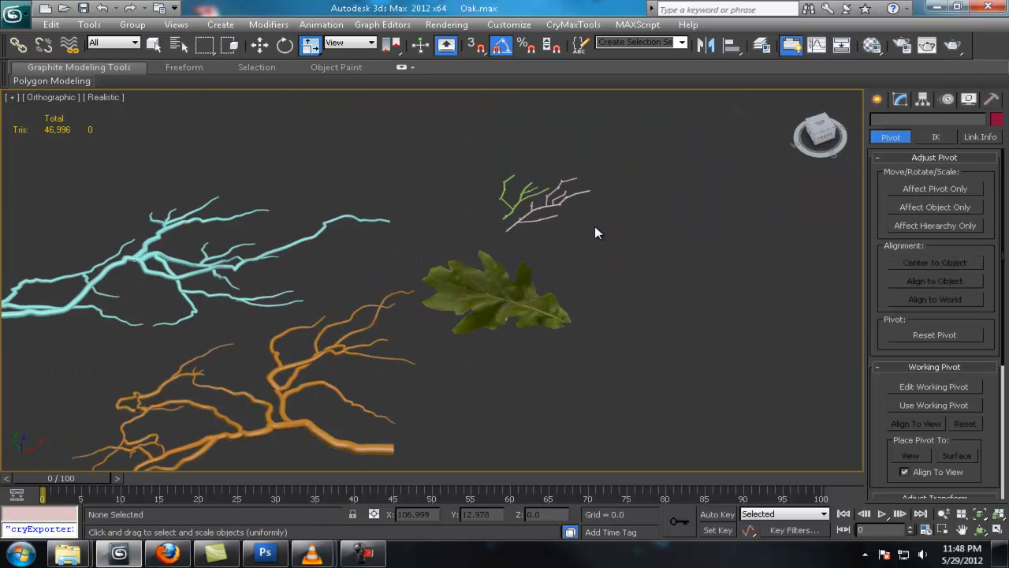
# Clone the pink stick as a copy towards the orange branch.
pyautogui.keyDown('shift'); pyautogui.moveTo(523, 208); pyautogui.dragTo(293, 351); pyautogui.keyUp('shift')
pyautogui.click(520, 342)
pyautogui.moveTo(395, 332)
pyautogui.mouseDown(button='middle')
pyautogui.moveTo(408, 318)
pyautogui.moveTo(574, 261)
pyautogui.moveTo(451, 130)
pyautogui.mouseUp(button='middle')
pyautogui.scroll(3, 407, 317)
pyautogui.scroll(-2, 574, 261)
# Turn on 3D snapping with the Face snap type and move the copied pink stick onto the orange branch.
pyautogui.rightClick(476, 46)
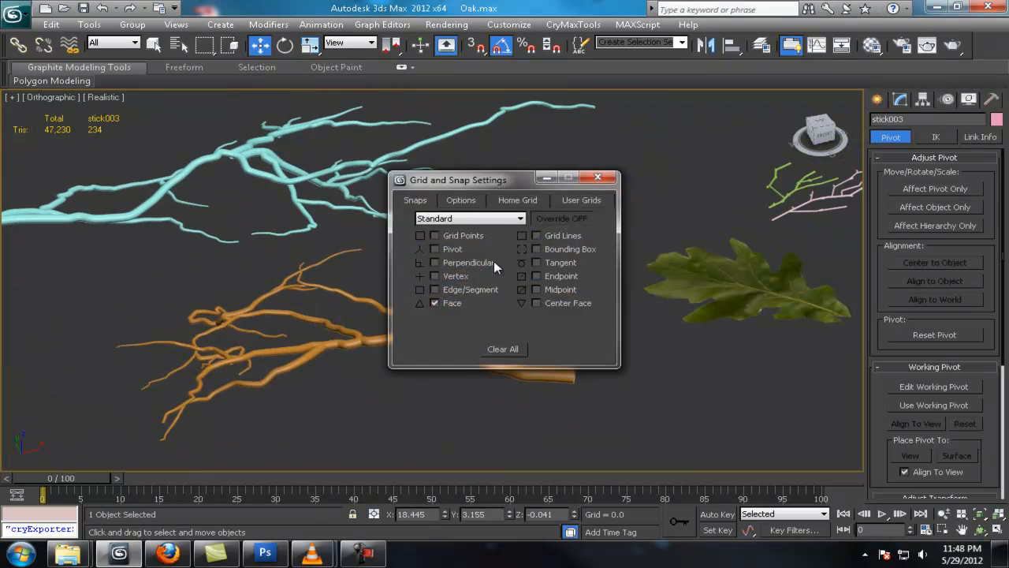
pyautogui.click(581, 181)
pyautogui.press('s')
pyautogui.scroll(3, 473, 316)
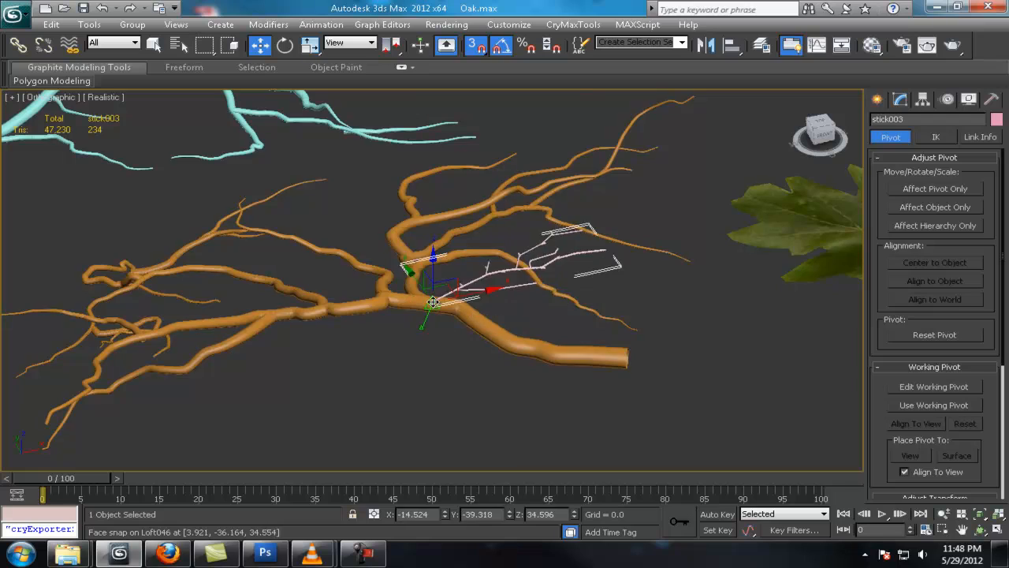
pyautogui.keyDown('alt'); pyautogui.moveTo(557, 314); pyautogui.dragTo(505, 347, button='middle'); pyautogui.keyUp('alt')
pyautogui.scroll(3, 504, 347)
pyautogui.moveTo(428, 244); pyautogui.dragTo(439, 277)
# Examine the oak branch reference photo in Firefox to see how twigs grow, and return to 3ds Max.
pyautogui.keyDown('alt'); pyautogui.moveTo(496, 276); pyautogui.dragTo(524, 303, button='middle'); pyautogui.keyUp('alt')
pyautogui.scroll(-5, 524, 303)
pyautogui.click(168, 553)
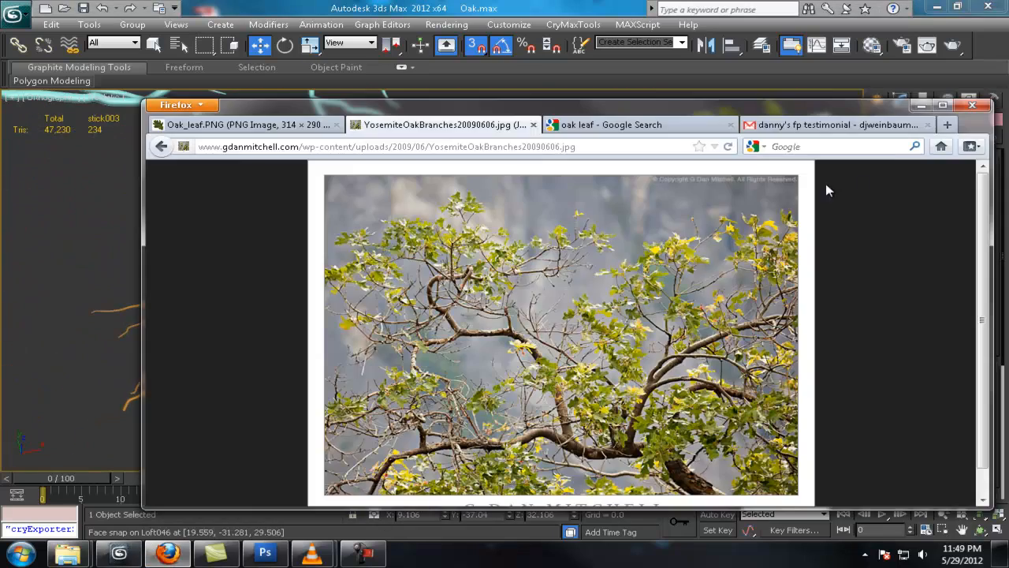
pyautogui.click(928, 108)
# Snap the copied stick onto the middle upward limb of the orange branch and rotate it outward.
pyautogui.keyDown('alt'); pyautogui.moveTo(422, 244); pyautogui.dragTo(389, 233, button='middle'); pyautogui.keyUp('alt')
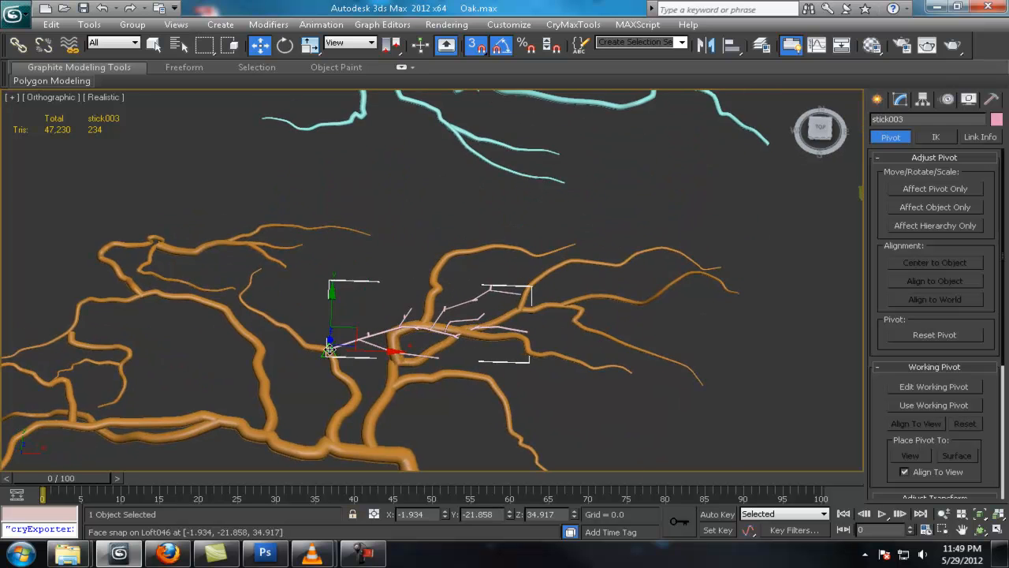
pyautogui.moveTo(329, 349); pyautogui.dragTo(363, 298, button='middle')
pyautogui.press('e')
pyautogui.moveTo(396, 342); pyautogui.dragTo(437, 324)
# Clone the placed stick onto the neighbouring orange limb and rotate it to point along the branch.
pyautogui.press('w')
pyautogui.keyDown('alt'); pyautogui.moveTo(372, 308); pyautogui.dragTo(452, 284, button='middle'); pyautogui.keyUp('alt')
pyautogui.press('e')
pyautogui.keyDown('alt'); pyautogui.moveTo(337, 288); pyautogui.dragTo(353, 319, button='middle'); pyautogui.keyUp('alt')
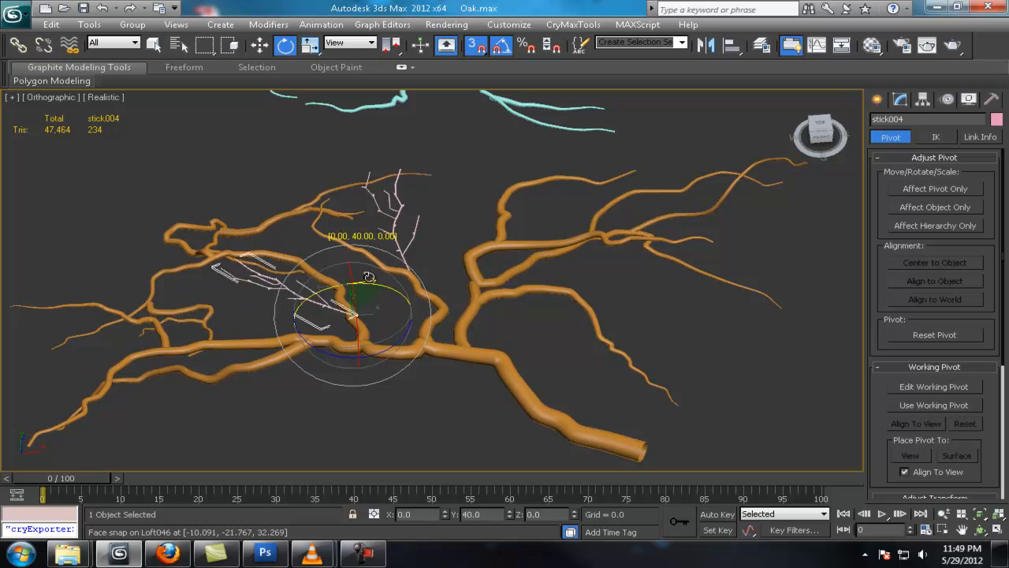
# Clone the stick onto the fork of thin limbs on the opposite side and turn it to follow their direction.
pyautogui.keyDown('shift'); pyautogui.moveTo(421, 292); pyautogui.dragTo(601, 234); pyautogui.keyUp('shift')
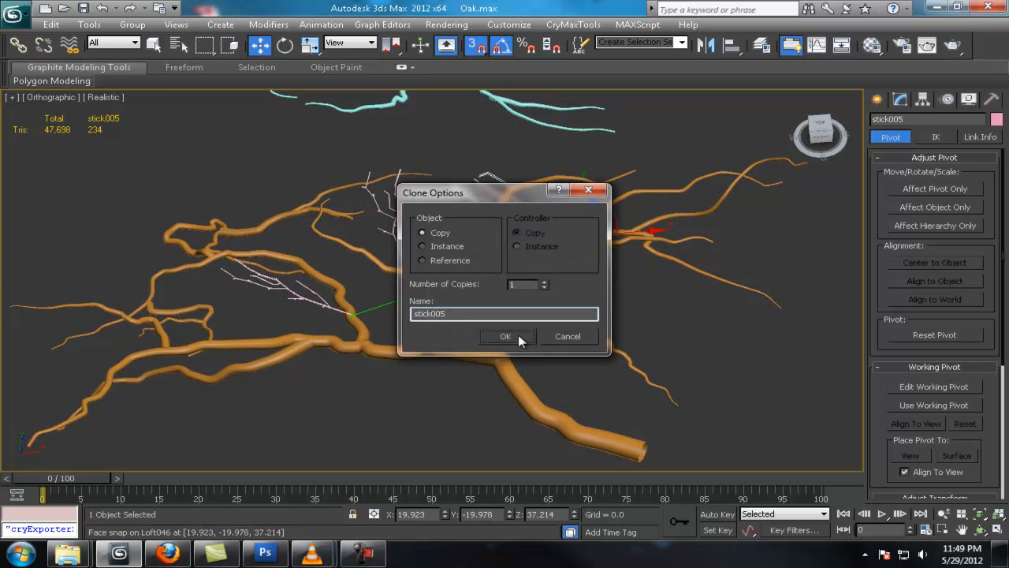
pyautogui.click(518, 334)
pyautogui.moveTo(518, 334); pyautogui.dragTo(410, 349, button='middle')
pyautogui.scroll(3, 410, 349)
pyautogui.press('e')
pyautogui.moveTo(494, 279); pyautogui.dragTo(404, 282)
pyautogui.press('w')
pyautogui.moveTo(517, 215); pyautogui.dragTo(555, 213)
pyautogui.keyDown('alt'); pyautogui.moveTo(544, 197); pyautogui.dragTo(523, 108, button='middle'); pyautogui.keyUp('alt')
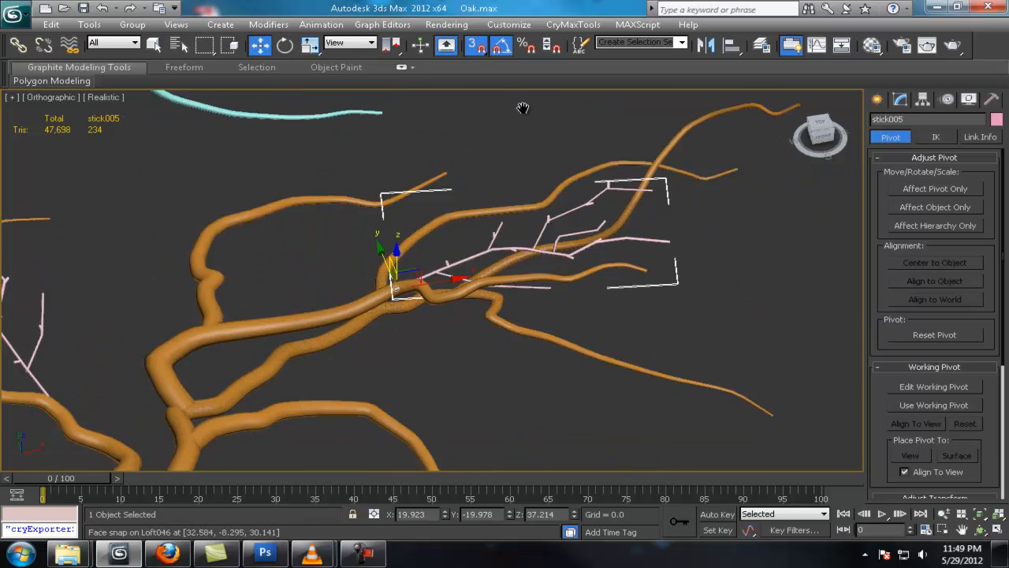
# Refine the rotation of the stick at the thin limbs' fork so it angles away from the branch.
pyautogui.scroll(2, 523, 108)
pyautogui.press('s')
pyautogui.press('e')
pyautogui.moveTo(421, 331); pyautogui.dragTo(387, 334)
pyautogui.scroll(-2, 387, 334)
pyautogui.keyDown('alt'); pyautogui.moveTo(402, 331); pyautogui.dragTo(355, 241, button='middle'); pyautogui.keyUp('alt')
pyautogui.scroll(-3, 640, 294)
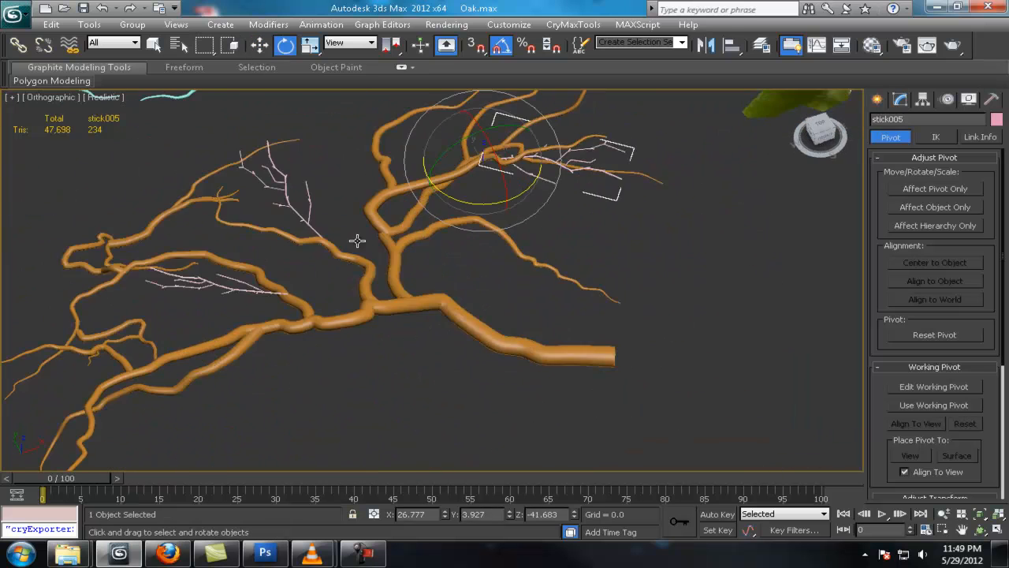
# Clone the stick from the middle limb onto the far end of the main branch and rotate it outward.
pyautogui.click(331, 229)
pyautogui.moveTo(301, 219); pyautogui.dragTo(419, 216, button='middle')
pyautogui.keyDown('shift'); pyautogui.moveTo(307, 307); pyautogui.dragTo(240, 376); pyautogui.keyUp('shift')
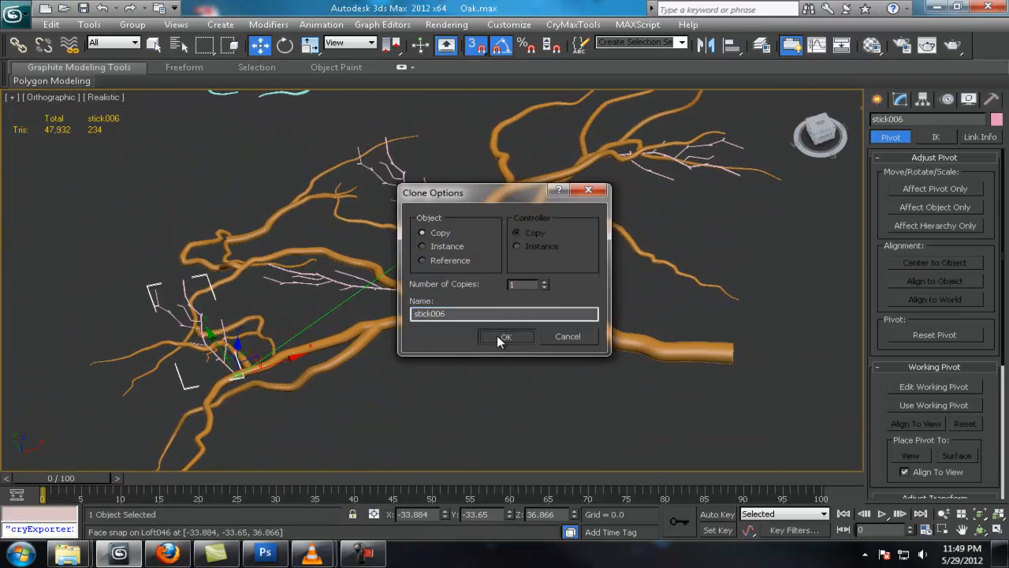
pyautogui.click(500, 339)
pyautogui.moveTo(246, 383); pyautogui.dragTo(386, 272, button='middle')
pyautogui.scroll(3, 385, 272)
pyautogui.press('e')
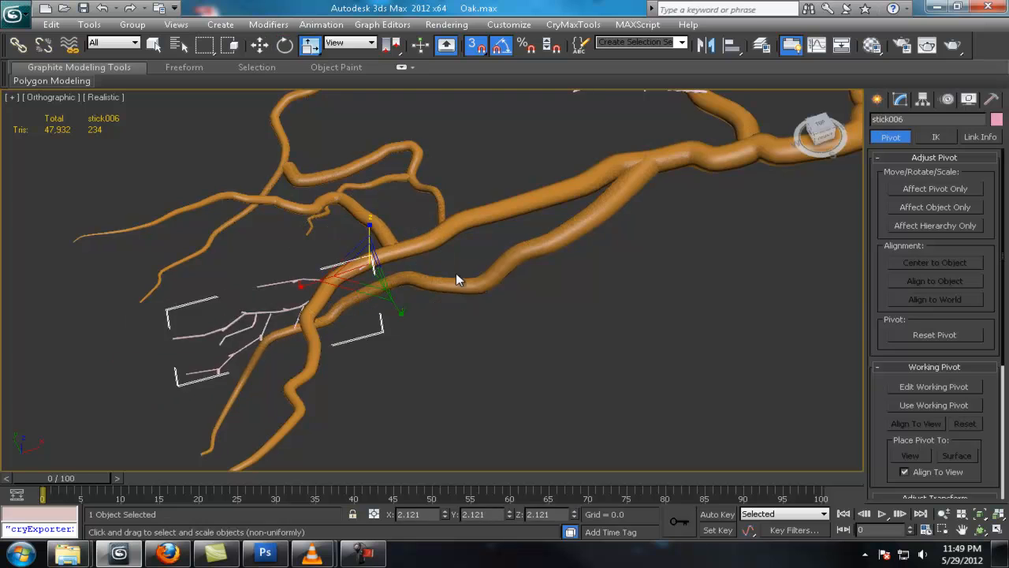
pyautogui.scroll(-3, 459, 279)
pyautogui.keyDown('alt'); pyautogui.moveTo(458, 280); pyautogui.dragTo(442, 316, button='middle'); pyautogui.keyUp('alt')
# Clone another stick onto the outermost part of the main branch and rotate it towards the tip.
pyautogui.click(496, 228)
pyautogui.keyDown('shift'); pyautogui.moveTo(419, 296); pyautogui.dragTo(343, 325); pyautogui.keyUp('shift')
pyautogui.click(500, 336)
pyautogui.press('e')
pyautogui.moveTo(345, 360); pyautogui.dragTo(414, 364)
pyautogui.moveTo(442, 331)
pyautogui.keyDown('alt'); pyautogui.mouseDown(button='middle')
pyautogui.moveTo(489, 292)
pyautogui.moveTo(471, 254)
pyautogui.moveTo(654, 308)
pyautogui.moveTo(505, 300)
pyautogui.mouseUp(button='middle'); pyautogui.keyUp('alt')
pyautogui.scroll(-5, 470, 253)
pyautogui.scroll(4, 496, 299)
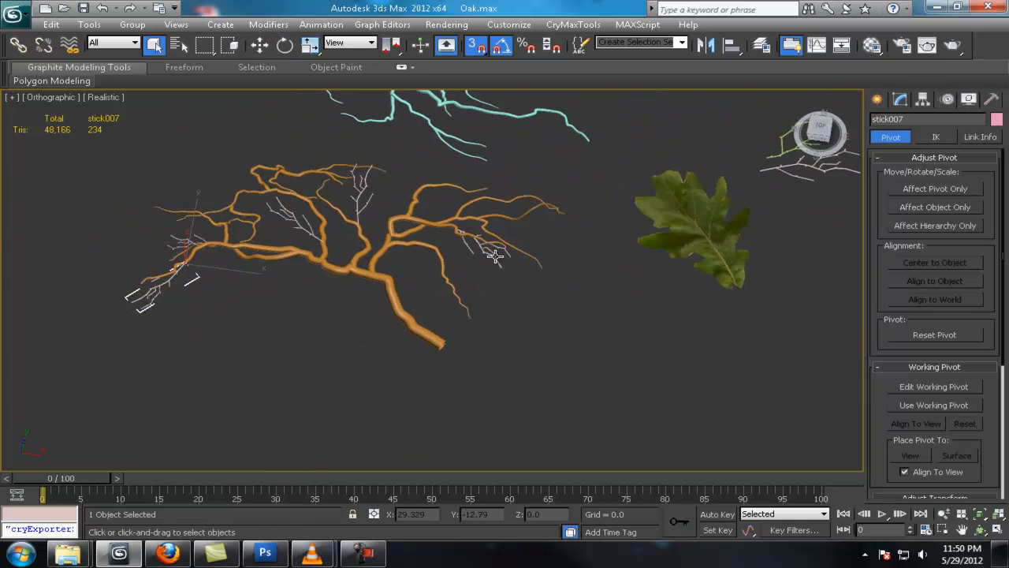
# Clone the stick from the forked limb onto the central section of the main branch and rotate it along the limb.
pyautogui.scroll(3, 473, 205)
pyautogui.click(505, 256)
pyautogui.press('w')
pyautogui.keyDown('shift'); pyautogui.moveTo(475, 241); pyautogui.dragTo(232, 326); pyautogui.keyUp('shift')
pyautogui.press('Return')
pyautogui.press('e')
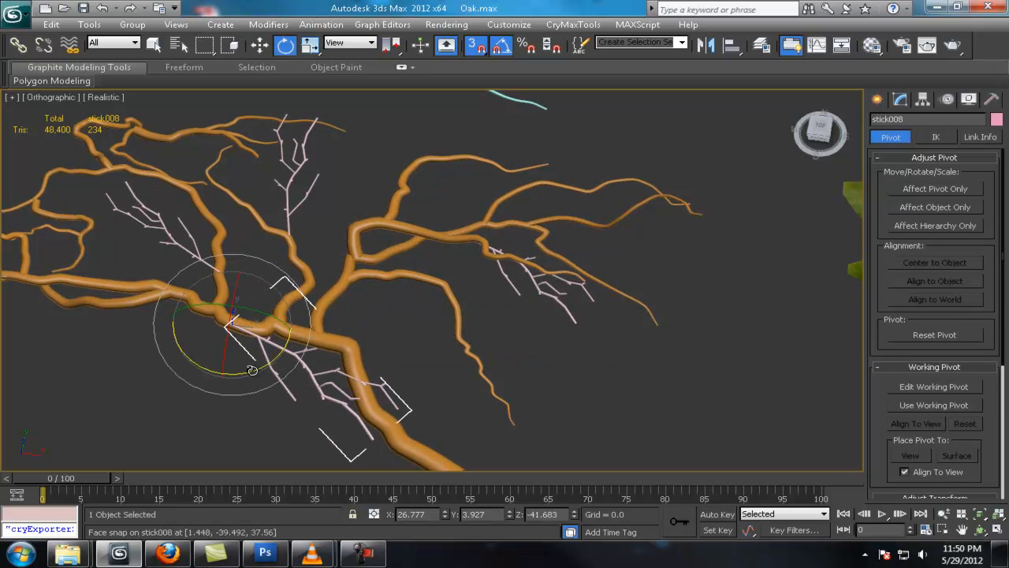
pyautogui.moveTo(130, 385); pyautogui.dragTo(130, 385)
# Clone the middle limb's stick onto the bend of the curled outer limb and scale the copy.
pyautogui.scroll(-5, 450, 303)
pyautogui.keyDown('alt'); pyautogui.moveTo(437, 320); pyautogui.dragTo(488, 351, button='middle'); pyautogui.keyUp('alt')
pyautogui.scroll(5, 394, 237)
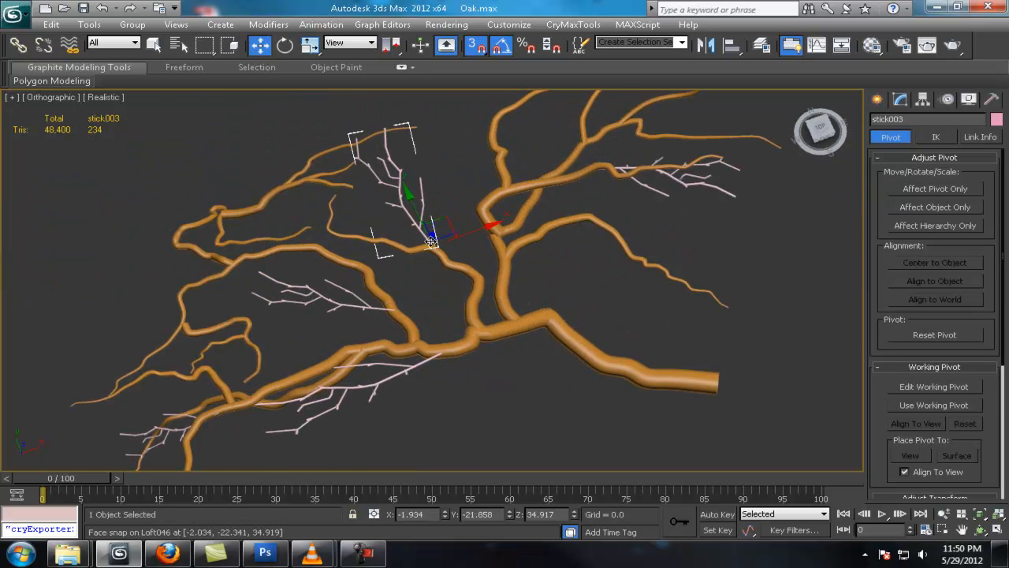
pyautogui.keyDown('shift'); pyautogui.moveTo(222, 209); pyautogui.dragTo(213, 209); pyautogui.keyUp('shift')
pyautogui.click(516, 340)
pyautogui.scroll(3, 315, 237)
pyautogui.moveTo(236, 201); pyautogui.dragTo(383, 270, button='middle')
pyautogui.press('r')
pyautogui.moveTo(255, 257)
pyautogui.mouseDown()
pyautogui.moveTo(254, 272)
pyautogui.moveTo(301, 274)
pyautogui.mouseUp()
pyautogui.scroll(-5, 225, 305)
# Rotate the stick at the curled limb's bend so it points away from the branch.
pyautogui.scroll(5, 328, 247)
pyautogui.press('w')
pyautogui.scroll(4, 301, 275)
pyautogui.keyDown('alt'); pyautogui.moveTo(394, 272); pyautogui.dragTo(470, 203, button='middle'); pyautogui.keyUp('alt')
pyautogui.scroll(-5, 470, 203)
pyautogui.keyDown('alt'); pyautogui.moveTo(489, 252); pyautogui.dragTo(504, 272, button='middle'); pyautogui.keyUp('alt')
pyautogui.scroll(3, 473, 245)
pyautogui.press('e')
pyautogui.keyDown('alt'); pyautogui.moveTo(414, 317); pyautogui.dragTo(474, 297, button='middle'); pyautogui.keyUp('alt')
pyautogui.press('w')
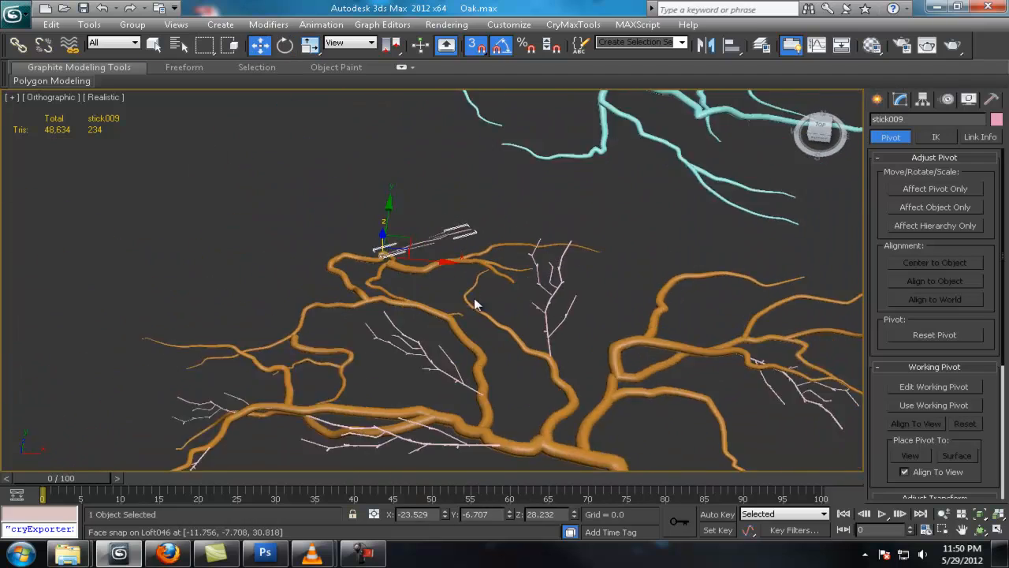
# Clone the bend's stick to a nearby point on the curled limb and rotate the copy outward.
pyautogui.scroll(3, 441, 240)
pyautogui.keyDown('shift'); pyautogui.moveTo(357, 244); pyautogui.dragTo(302, 269); pyautogui.keyUp('shift')
pyautogui.click(515, 339)
pyautogui.press('e')
pyautogui.keyDown('alt'); pyautogui.moveTo(389, 277); pyautogui.dragTo(309, 232, button='middle'); pyautogui.keyUp('alt')
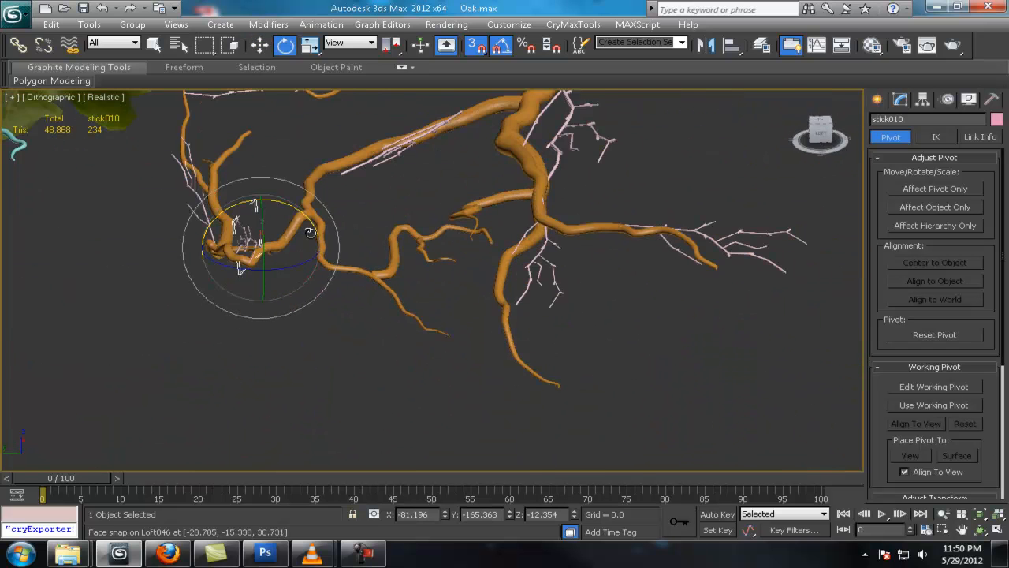
pyautogui.moveTo(237, 203); pyautogui.dragTo(236, 204)
pyautogui.keyDown('alt'); pyautogui.moveTo(236, 203); pyautogui.dragTo(302, 247, button='middle'); pyautogui.keyUp('alt')
# Clone another stick farther along the curled limb and rotate it to lie along the branch's plane.
pyautogui.press('w')
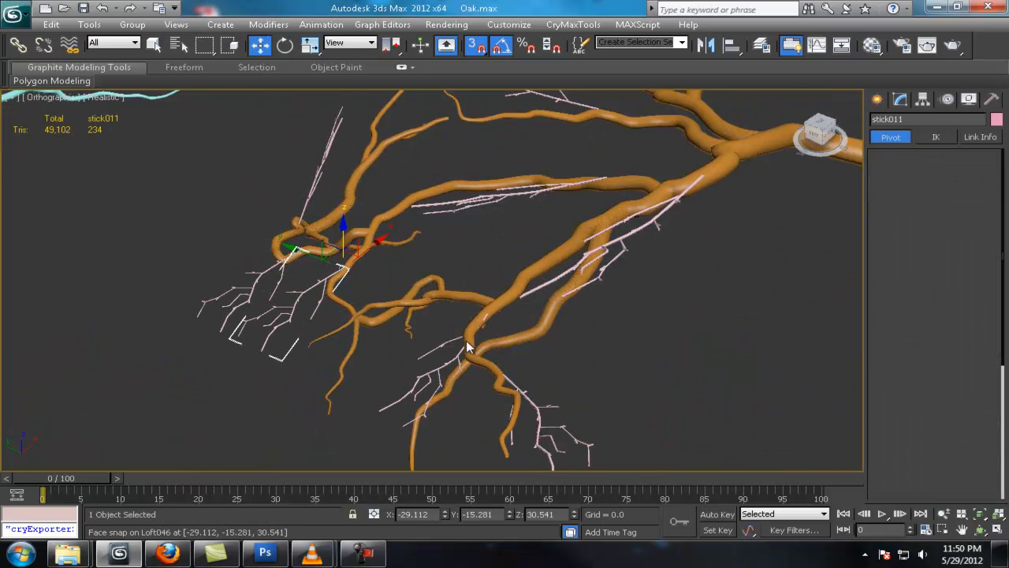
pyautogui.press('e')
pyautogui.moveTo(347, 301); pyautogui.dragTo(386, 299)
pyautogui.moveTo(230, 189); pyautogui.dragTo(229, 189)
pyautogui.moveTo(324, 300); pyautogui.dragTo(389, 303)
pyautogui.keyDown('alt'); pyautogui.moveTo(390, 302); pyautogui.dragTo(376, 277, button='middle'); pyautogui.keyUp('alt')
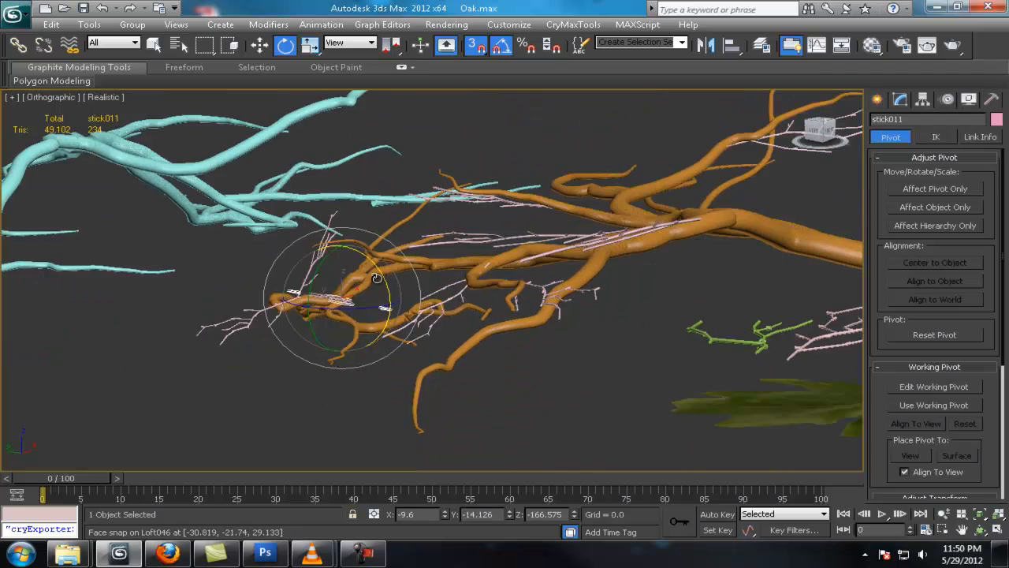
# Select a placed stick, duplicate it along the upper limbs and rotate the duplicate to a different angle.
pyautogui.scroll(-5, 315, 296)
pyautogui.keyDown('alt'); pyautogui.moveTo(315, 296); pyautogui.dragTo(657, 315, button='middle'); pyautogui.keyUp('alt')
pyautogui.scroll(-5, 646, 316)
pyautogui.scroll(7, 563, 322)
pyautogui.click(260, 317)
pyautogui.moveTo(249, 341); pyautogui.dragTo(364, 277, button='middle')
pyautogui.press('e')
pyautogui.moveTo(426, 283)
pyautogui.mouseDown()
pyautogui.moveTo(460, 277)
pyautogui.moveTo(490, 214)
pyautogui.moveTo(452, 271)
pyautogui.mouseUp()
# Clone more pink sticks onto the upward limb near the large fork and rotate them to varied directions.
pyautogui.press('Return')
pyautogui.press('e')
pyautogui.press('w')
pyautogui.press('Return')
pyautogui.press('e')
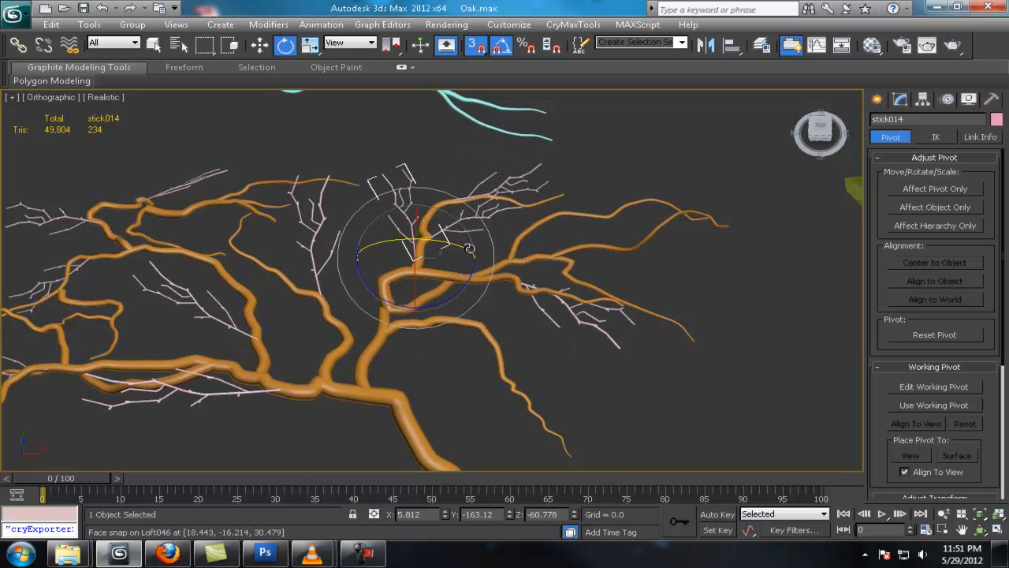
# Clone a pink stick onto the long thin limb beyond the fork and rotate it to follow the limb.
pyautogui.keyDown('shift'); pyautogui.moveTo(613, 249); pyautogui.dragTo(614, 250); pyautogui.keyUp('shift')
pyautogui.press('Return')
pyautogui.press('e')
pyautogui.moveTo(661, 276); pyautogui.dragTo(637, 293)
pyautogui.keyDown('alt'); pyautogui.moveTo(647, 269); pyautogui.dragTo(607, 283, button='middle'); pyautogui.keyUp('alt')
pyautogui.scroll(-4, 608, 283)
pyautogui.scroll(3, 630, 268)
# Clone the green stick as a copy onto the middle upward limb of the orange branch.
pyautogui.moveTo(772, 205)
pyautogui.keyDown('shift'); pyautogui.mouseDown()
pyautogui.moveTo(241, 325)
pyautogui.moveTo(271, 325)
pyautogui.mouseUp(); pyautogui.keyUp('shift')
pyautogui.click(505, 338)
pyautogui.scroll(3, 347, 315)
pyautogui.moveTo(339, 315)
pyautogui.mouseDown(button='middle')
pyautogui.moveTo(489, 299)
pyautogui.moveTo(451, 254)
pyautogui.moveTo(489, 270)
pyautogui.mouseUp(button='middle')
# Rotate the green stick on the middle limb to point outward and scale it uniformly to fit.
pyautogui.scroll(2, 451, 254)
pyautogui.moveTo(468, 288); pyautogui.dragTo(445, 339)
pyautogui.press('r')
pyautogui.moveTo(457, 377); pyautogui.dragTo(478, 376)
pyautogui.moveTo(485, 374)
pyautogui.keyDown('alt'); pyautogui.mouseDown(button='middle')
pyautogui.moveTo(466, 354)
pyautogui.moveTo(426, 347)
pyautogui.mouseUp(button='middle'); pyautogui.keyUp('alt')
# Clone the green stick as a copy onto the neighbouring limb away from the thick end of the orange branch.
pyautogui.press('w')
pyautogui.moveTo(414, 345)
pyautogui.keyDown('shift'); pyautogui.mouseDown()
pyautogui.moveTo(247, 348)
pyautogui.moveTo(252, 321)
pyautogui.mouseUp(); pyautogui.keyUp('shift')
pyautogui.click(569, 336)
pyautogui.click(513, 339)
pyautogui.press('e')
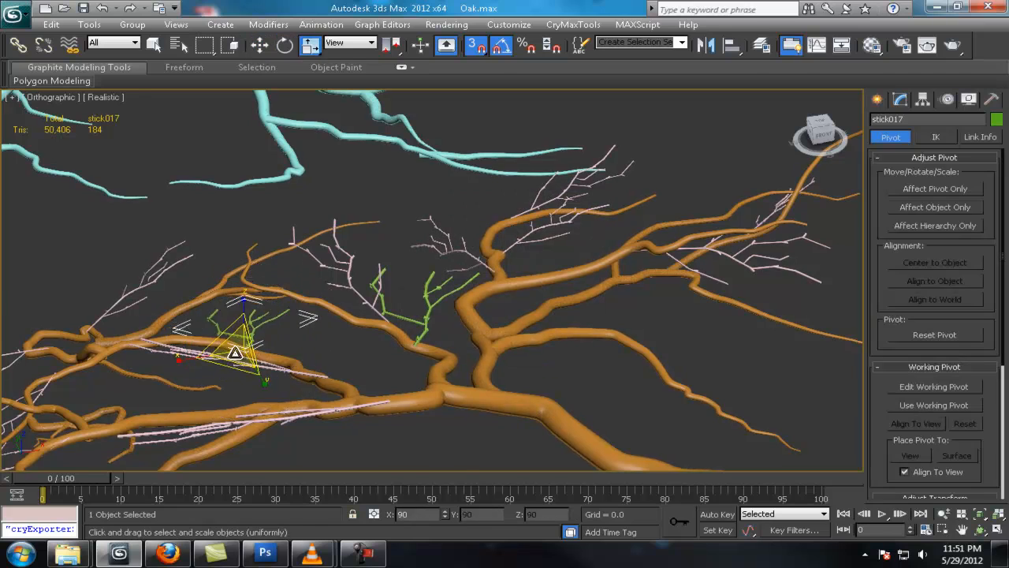
# Clone more green sticks onto the limbs toward the branch tips and rotate them to varied directions.
pyautogui.keyDown('alt'); pyautogui.moveTo(235, 352); pyautogui.dragTo(460, 308, button='middle'); pyautogui.keyUp('alt')
pyautogui.scroll(2, 460, 308)
pyautogui.press('w')
pyautogui.keyDown('shift'); pyautogui.moveTo(342, 266); pyautogui.dragTo(320, 174); pyautogui.keyUp('shift')
pyautogui.click(513, 339)
pyautogui.click(421, 311)
pyautogui.moveTo(421, 311)
pyautogui.keyDown('alt'); pyautogui.mouseDown(button='middle')
pyautogui.moveTo(410, 161)
pyautogui.moveTo(465, 237)
pyautogui.mouseUp(button='middle'); pyautogui.keyUp('alt')
pyautogui.click(410, 161)
pyautogui.press('e')
pyautogui.click(513, 339)
pyautogui.press('e')
# Clone a green stick onto a far limb, rotate it outward, move it onto the wood and scale it to fit.
pyautogui.keyDown('shift'); pyautogui.moveTo(289, 264); pyautogui.dragTo(204, 212); pyautogui.keyUp('shift')
pyautogui.click(502, 336)
pyautogui.press('e')
pyautogui.keyDown('alt'); pyautogui.moveTo(323, 228); pyautogui.dragTo(389, 250, button='middle'); pyautogui.keyUp('alt')
pyautogui.press('w')
pyautogui.moveTo(288, 218); pyautogui.dragTo(277, 309)
pyautogui.moveTo(278, 309)
pyautogui.keyDown('alt'); pyautogui.mouseDown(button='middle')
pyautogui.moveTo(293, 295)
pyautogui.moveTo(272, 319)
pyautogui.mouseUp(button='middle'); pyautogui.keyUp('alt')
pyautogui.press('r')
pyautogui.moveTo(264, 328); pyautogui.dragTo(264, 342)
pyautogui.moveTo(264, 342)
pyautogui.keyDown('alt'); pyautogui.mouseDown(button='middle')
pyautogui.moveTo(428, 390)
pyautogui.moveTo(327, 260)
pyautogui.mouseUp(button='middle'); pyautogui.keyUp('alt')
# Clone a green stick back toward the middle limbs of the orange branch and rotate it.
pyautogui.press('w')
pyautogui.moveTo(313, 246)
pyautogui.keyDown('shift'); pyautogui.mouseDown()
pyautogui.moveTo(351, 339)
pyautogui.moveTo(543, 357)
pyautogui.mouseUp(); pyautogui.keyUp('shift')
pyautogui.click(504, 336)
pyautogui.press('e')
pyautogui.scroll(-3, 547, 356)
pyautogui.moveTo(547, 356); pyautogui.dragTo(504, 241, button='middle')
# Clone a green stick onto the lower limb near the thick end of the orange branch and scale it.
pyautogui.press('w')
pyautogui.moveTo(337, 197)
pyautogui.keyDown('shift'); pyautogui.mouseDown()
pyautogui.moveTo(448, 397)
pyautogui.moveTo(475, 369)
pyautogui.mouseUp(); pyautogui.keyUp('shift')
pyautogui.click(516, 337)
pyautogui.press('r')
pyautogui.moveTo(475, 369)
pyautogui.mouseDown(button='middle')
pyautogui.moveTo(446, 255)
pyautogui.moveTo(475, 332)
pyautogui.mouseUp(button='middle')
# Clone a green stick onto the long outer limb beyond the large fork, then rotate and scale it to fit.
pyautogui.press('w')
pyautogui.moveTo(448, 360)
pyautogui.keyDown('shift'); pyautogui.mouseDown()
pyautogui.moveTo(577, 265)
pyautogui.moveTo(662, 347)
pyautogui.mouseUp(); pyautogui.keyUp('shift')
pyautogui.click(516, 337)
pyautogui.press('e')
pyautogui.press('r')
pyautogui.scroll(-3, 636, 347)
pyautogui.keyDown('alt'); pyautogui.moveTo(581, 349); pyautogui.dragTo(660, 381, button='middle'); pyautogui.keyUp('alt')
# Try cloning the textured leaf as a copy onto the orange branch.
pyautogui.click(660, 381)
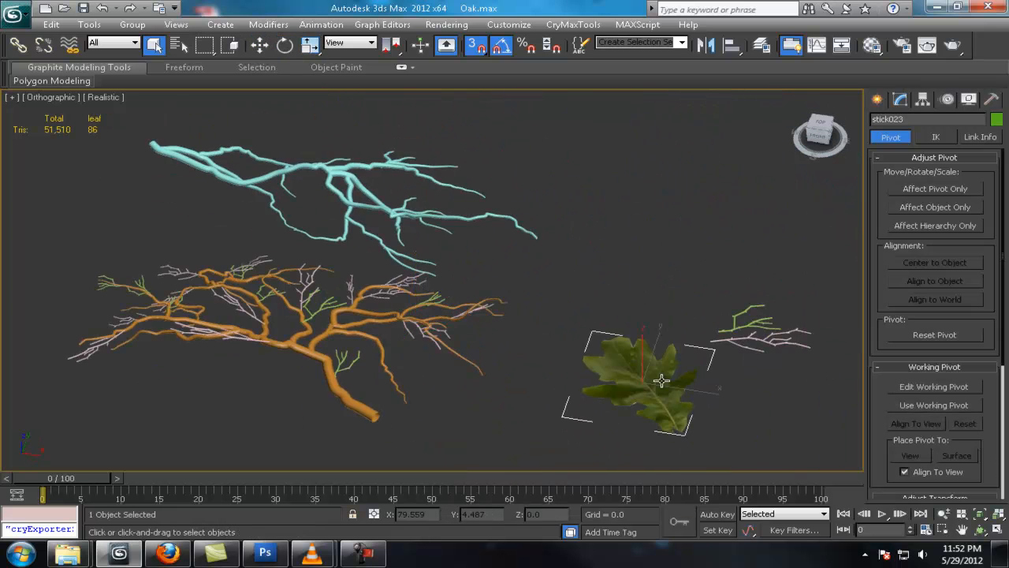
pyautogui.press('w')
pyautogui.keyDown('shift'); pyautogui.moveTo(643, 358); pyautogui.dragTo(465, 295); pyautogui.keyUp('shift')
pyautogui.click(507, 334)
pyautogui.scroll(4, 631, 349)
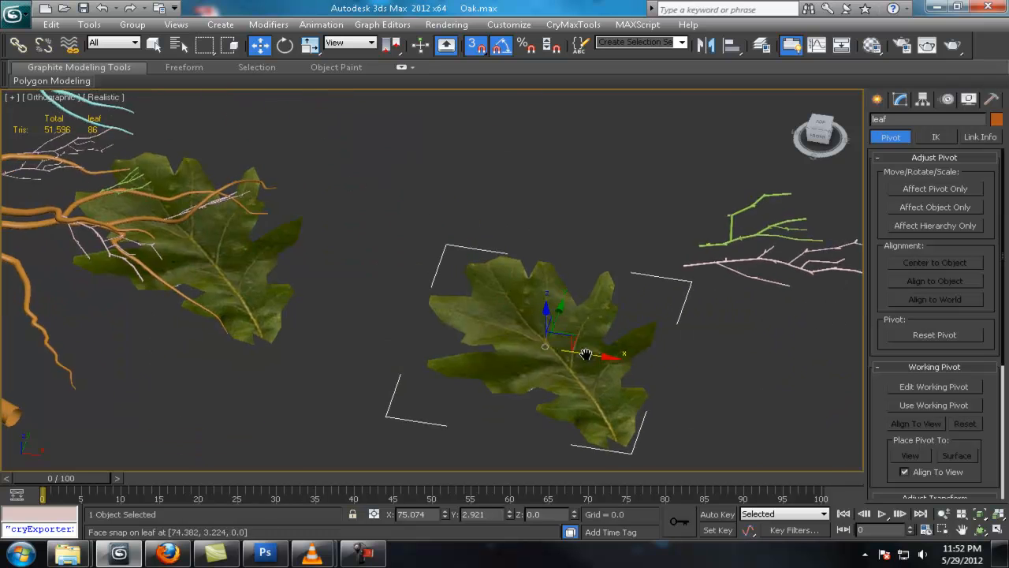
# Turn off snapping and move only the original leaf's pivot to the base of its stem.
pyautogui.click(477, 48)
pyautogui.click(921, 188)
pyautogui.moveTo(542, 344); pyautogui.dragTo(510, 279, button='middle')
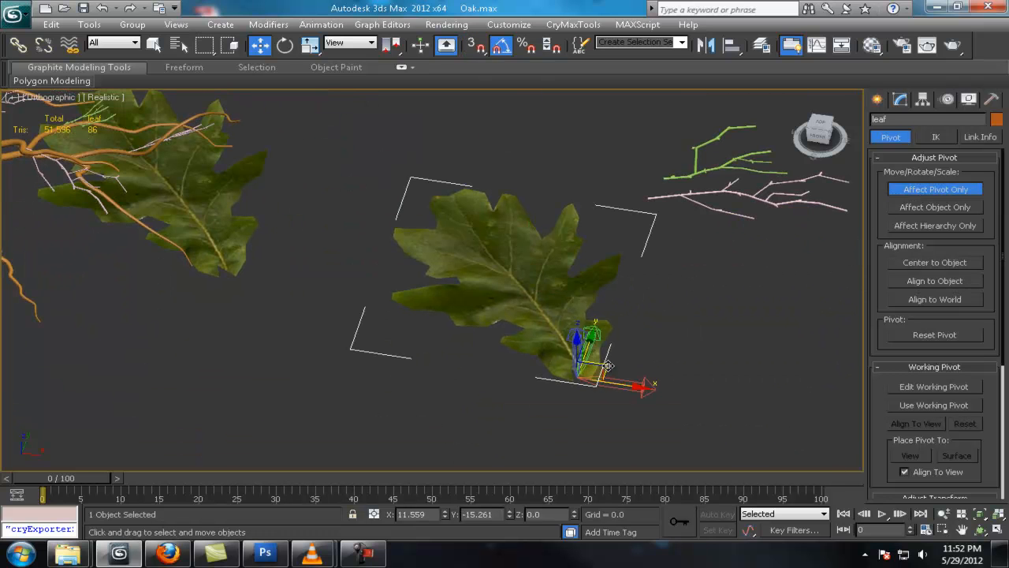
pyautogui.keyDown('alt'); pyautogui.moveTo(618, 372); pyautogui.dragTo(616, 375, button='middle'); pyautogui.keyUp('alt')
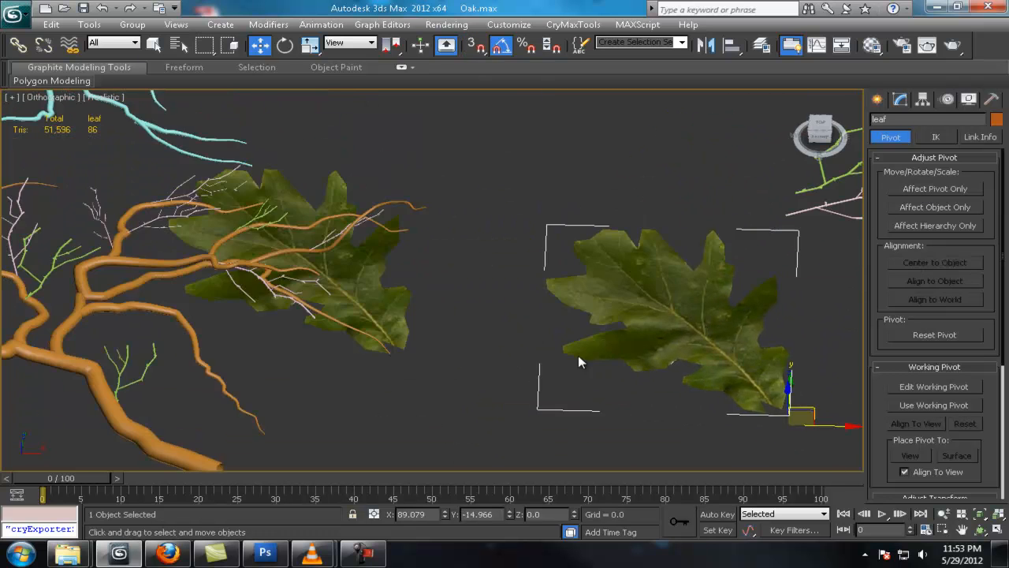
# Try a snapped copy of the leaf on the orange branch, scale it down to twig size, and delete it.
pyautogui.click(387, 354)
pyautogui.scroll(-3, 770, 229)
pyautogui.click(477, 46)
pyautogui.moveTo(608, 349)
pyautogui.keyDown('shift'); pyautogui.mouseDown()
pyautogui.moveTo(243, 253)
pyautogui.moveTo(249, 264)
pyautogui.mouseUp(); pyautogui.keyUp('shift')
pyautogui.press('Return')
pyautogui.moveTo(383, 292); pyautogui.dragTo(557, 328, button='middle')
pyautogui.scroll(4, 557, 327)
pyautogui.press('r')
pyautogui.moveTo(430, 301); pyautogui.dragTo(385, 405)
pyautogui.scroll(5, 385, 406)
pyautogui.moveTo(386, 405); pyautogui.dragTo(501, 296, button='middle')
pyautogui.moveTo(520, 240); pyautogui.dragTo(489, 293)
pyautogui.keyDown('alt'); pyautogui.moveTo(489, 292); pyautogui.dragTo(228, 268, button='middle'); pyautogui.keyUp('alt')
pyautogui.scroll(-5, 529, 326)
pyautogui.press('Delete')
pyautogui.scroll(-5, 493, 316)
# Rotate the remaining leaf so its stem points toward the front and move it to clear space.
pyautogui.click(612, 313)
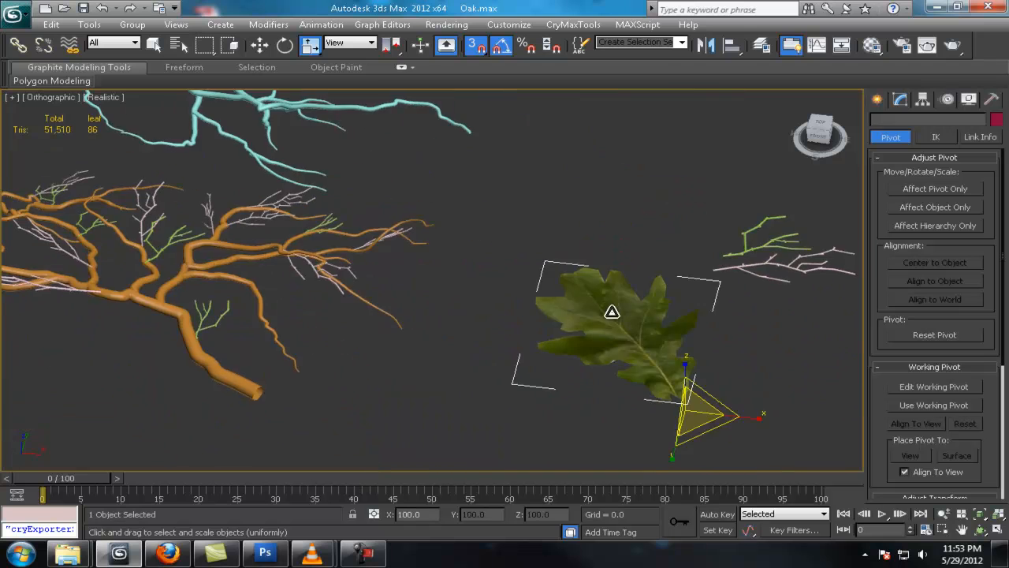
pyautogui.moveTo(613, 313); pyautogui.dragTo(441, 262, button='middle')
pyautogui.scroll(4, 580, 298)
pyautogui.keyDown('alt'); pyautogui.moveTo(580, 298); pyautogui.dragTo(594, 270, button='middle'); pyautogui.keyUp('alt')
pyautogui.scroll(-4, 614, 273)
pyautogui.scroll(3, 615, 273)
pyautogui.press('e')
pyautogui.moveTo(492, 371); pyautogui.dragTo(443, 379)
pyautogui.press('w')
pyautogui.moveTo(456, 336); pyautogui.dragTo(366, 398)
pyautogui.keyDown('alt'); pyautogui.moveTo(544, 256); pyautogui.dragTo(611, 218, button='middle'); pyautogui.keyUp('alt')
pyautogui.moveTo(611, 217); pyautogui.dragTo(708, 182, button='middle')
# Show edged faces and bevel all polygons of the leaf with a height of about 1.02 and an outline of -0.442.
pyautogui.click(900, 98)
pyautogui.press('4')
pyautogui.scroll(3, 581, 249)
pyautogui.press('F4')
pyautogui.moveTo(580, 249); pyautogui.dragTo(563, 253, button='middle')
pyautogui.hotkey('ctrl', 'a')
pyautogui.scroll(2, 562, 253)
pyautogui.moveTo(958, 468); pyautogui.dragTo(946, 294)
pyautogui.click(926, 377)
pyautogui.moveTo(443, 308)
pyautogui.mouseDown()
pyautogui.moveTo(318, 335)
pyautogui.moveTo(451, 308)
pyautogui.moveTo(449, 329)
pyautogui.moveTo(440, 309)
pyautogui.mouseUp()
pyautogui.keyDown('alt'); pyautogui.moveTo(477, 312); pyautogui.dragTo(444, 349, button='middle'); pyautogui.keyUp('alt')
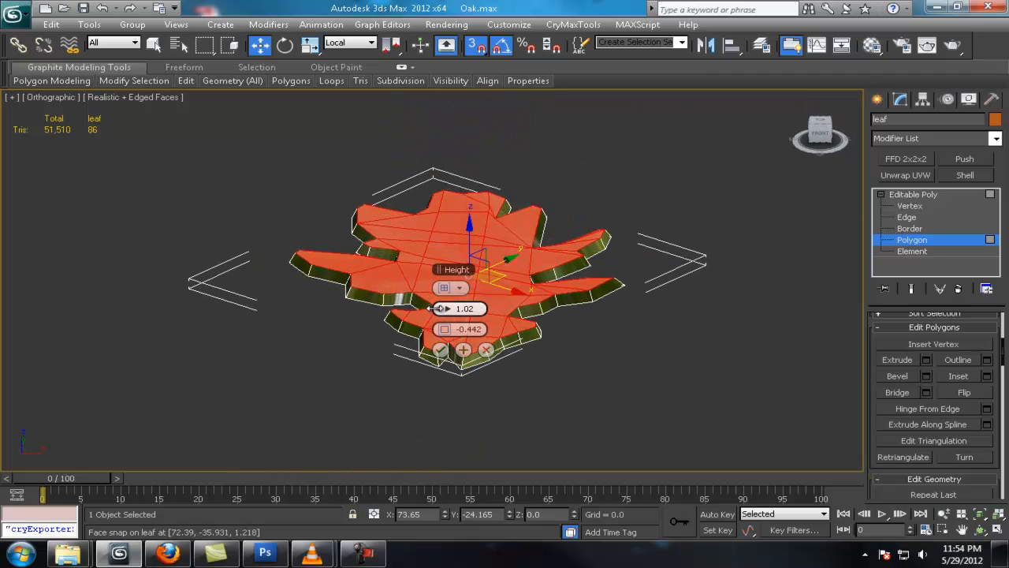
pyautogui.click(442, 350)
pyautogui.keyDown('alt'); pyautogui.moveTo(555, 261); pyautogui.dragTo(550, 290, button='middle'); pyautogui.keyUp('alt')
pyautogui.hotkey('ctrl', 'a')
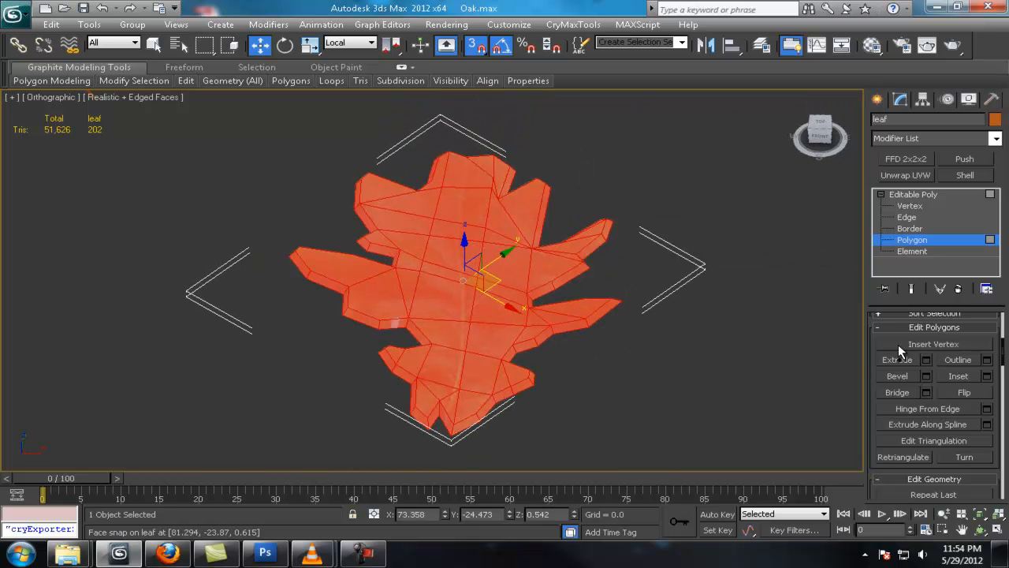
pyautogui.scroll(-10, 925, 430)
pyautogui.scroll(5, 962, 425)
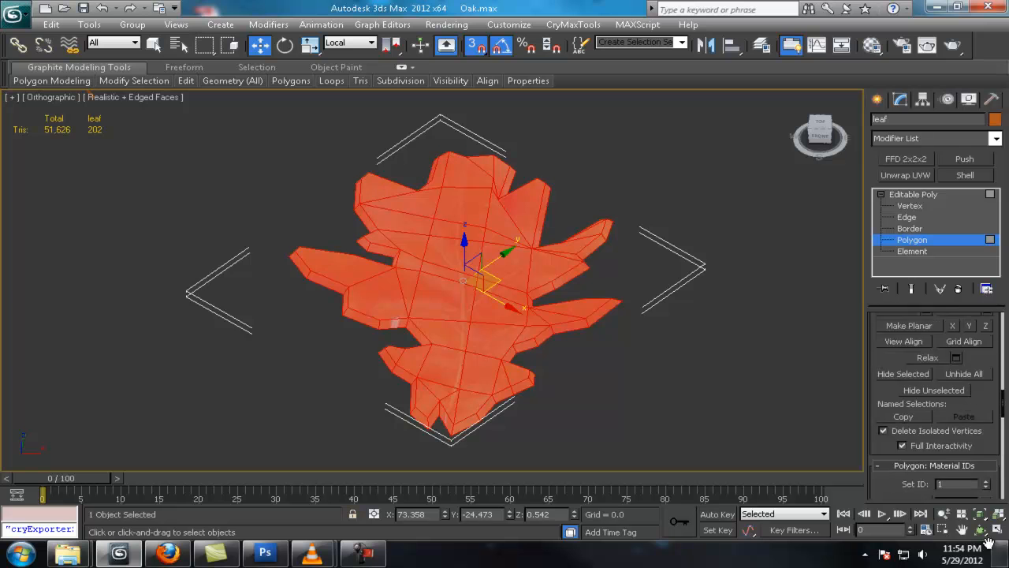
pyautogui.moveTo(980, 436); pyautogui.dragTo(992, 466)
pyautogui.moveTo(975, 371); pyautogui.dragTo(989, 516)
pyautogui.click(741, 316)
pyautogui.keyDown('alt'); pyautogui.moveTo(741, 307); pyautogui.dragTo(742, 341, button='middle'); pyautogui.keyUp('alt')
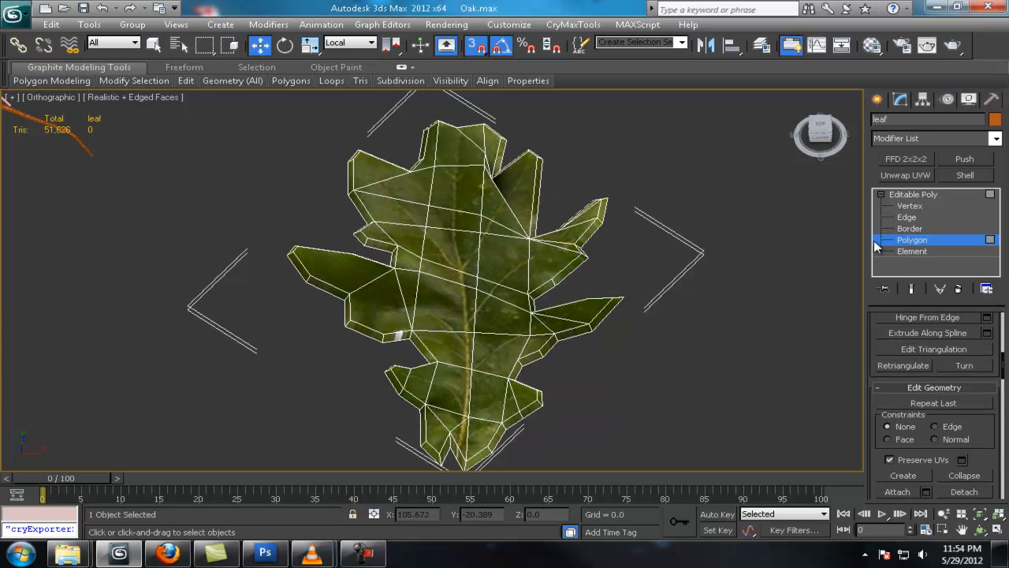
# Weld all vertices of the leaf using an adjusted weld threshold.
pyautogui.click(909, 205)
pyautogui.hotkey('ctrl', 'a')
pyautogui.moveTo(969, 478); pyautogui.dragTo(977, 314)
pyautogui.click(987, 343)
pyautogui.moveTo(446, 289); pyautogui.dragTo(443, 289)
pyautogui.click(441, 326)
pyautogui.moveTo(514, 197); pyautogui.dragTo(518, 344, button='middle')
pyautogui.scroll(4, 517, 344)
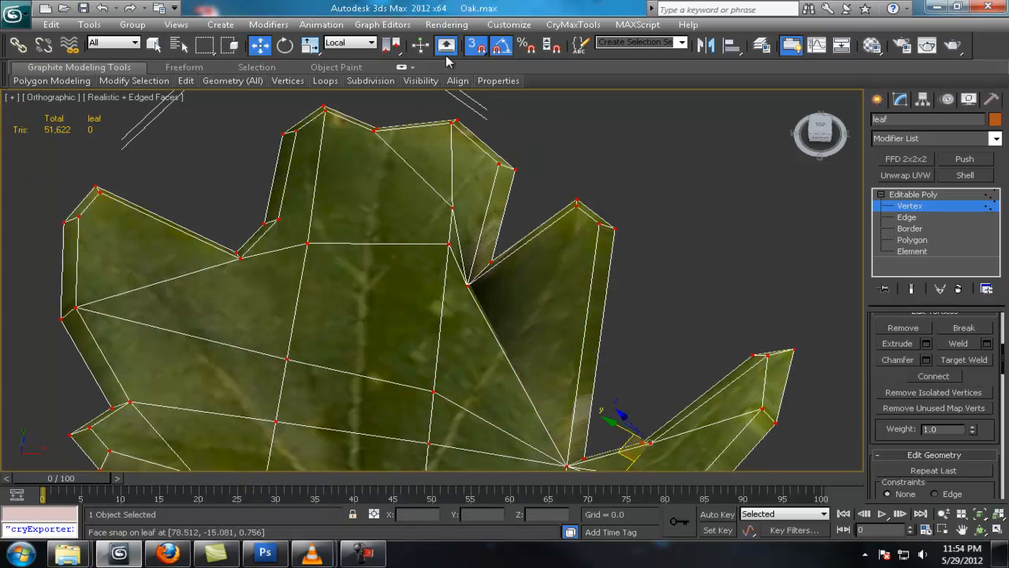
# Turn off snapping and pick the vertex in the notch between the leaf's upper lobes with the Move tool.
pyautogui.click(475, 46)
pyautogui.press('1')
pyautogui.press('q')
pyautogui.keyDown('alt'); pyautogui.moveTo(538, 301); pyautogui.dragTo(530, 325, button='middle'); pyautogui.keyUp('alt')
pyautogui.click(911, 206)
pyautogui.click(500, 271)
pyautogui.press('w')
pyautogui.keyDown('alt'); pyautogui.moveTo(516, 280); pyautogui.dragTo(537, 296, button='middle'); pyautogui.keyUp('alt')
pyautogui.scroll(-6, 554, 231)
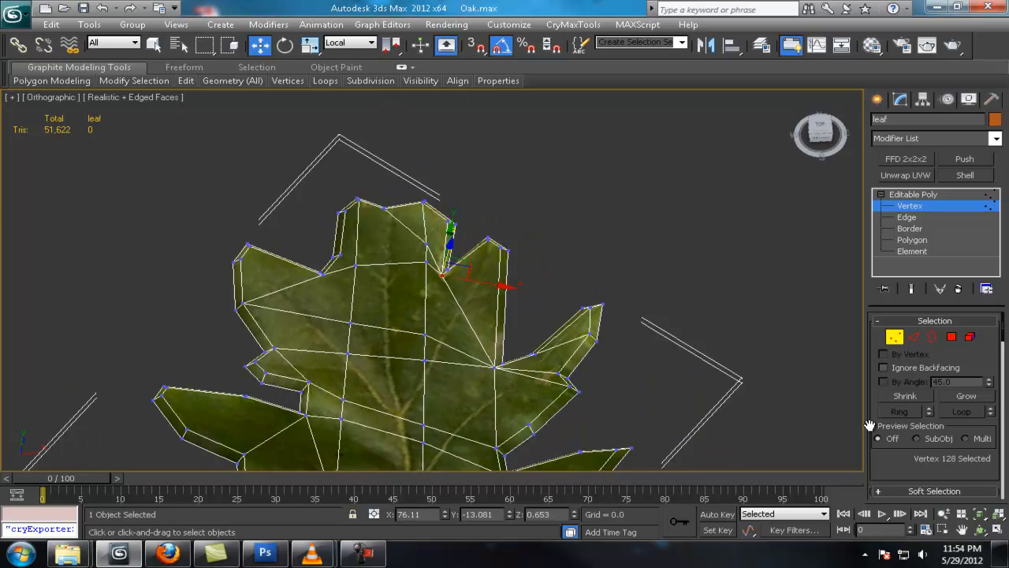
pyautogui.press('1')
pyautogui.moveTo(649, 285); pyautogui.dragTo(660, 241, button='middle')
pyautogui.click(906, 175)
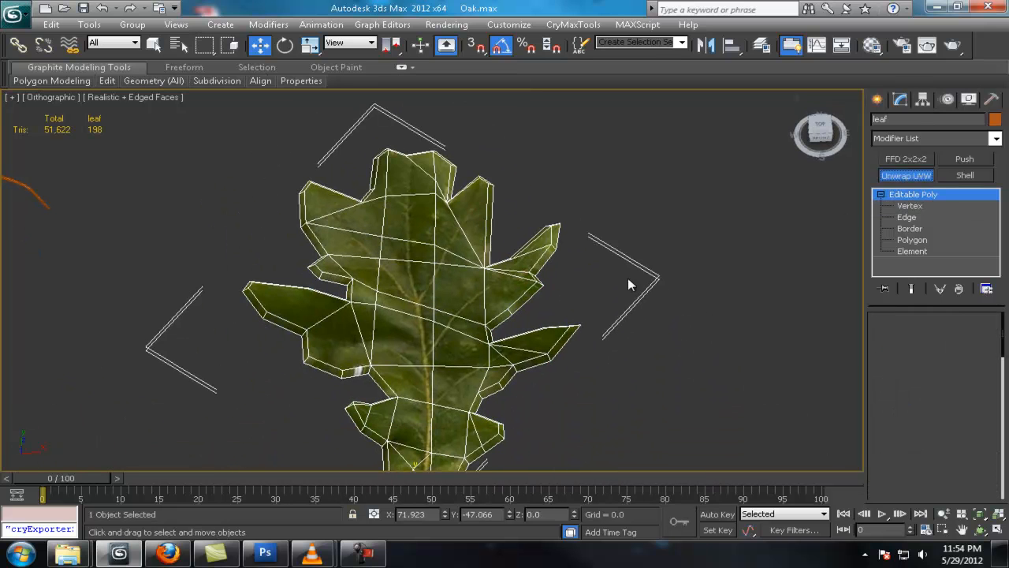
pyautogui.click(934, 485)
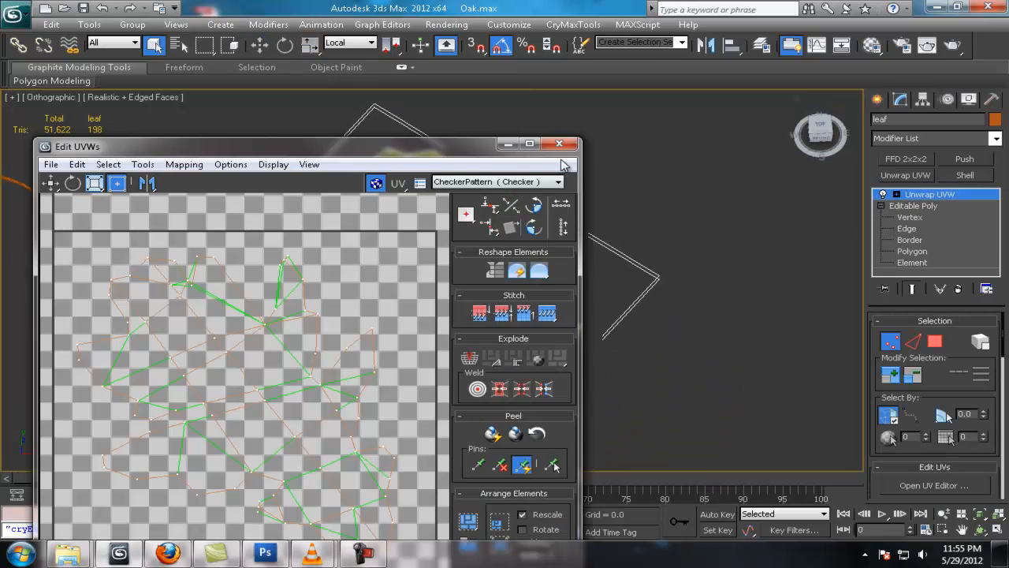
pyautogui.click(560, 145)
pyautogui.hotkey('ctrl', 'z')
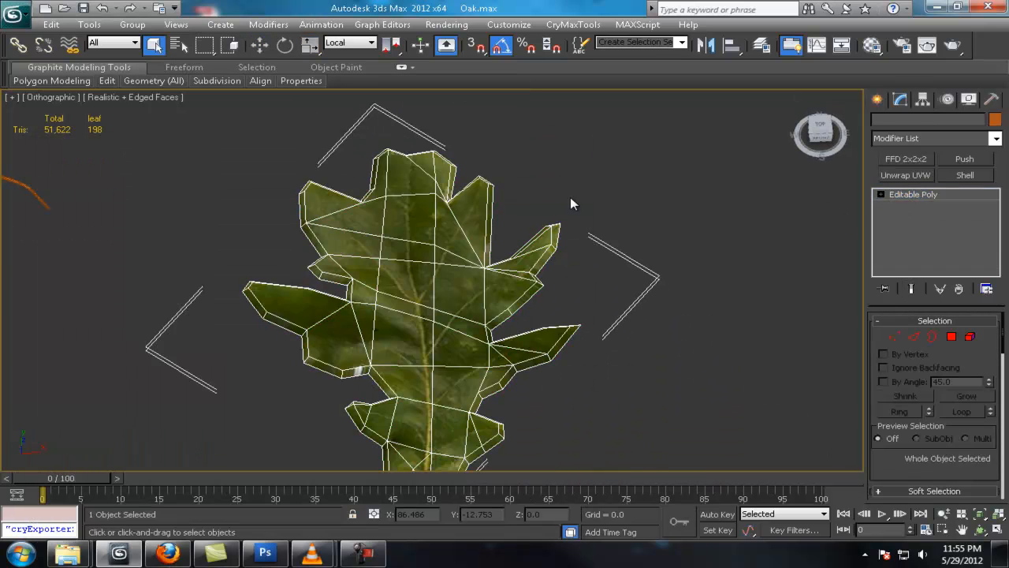
# Hide the edged faces and examine the thickened leaf's texture and rim from near and far.
pyautogui.press('F4')
pyautogui.scroll(-8, 579, 316)
pyautogui.moveTo(578, 321)
pyautogui.keyDown('alt'); pyautogui.mouseDown(button='middle')
pyautogui.moveTo(380, 362)
pyautogui.moveTo(471, 342)
pyautogui.moveTo(517, 364)
pyautogui.moveTo(566, 331)
pyautogui.moveTo(583, 281)
pyautogui.moveTo(469, 328)
pyautogui.moveTo(464, 363)
pyautogui.moveTo(497, 360)
pyautogui.moveTo(548, 322)
pyautogui.moveTo(568, 324)
pyautogui.mouseUp(button='middle'); pyautogui.keyUp('alt')
pyautogui.scroll(7, 467, 346)
pyautogui.scroll(-6, 471, 343)
pyautogui.scroll(5, 514, 359)
pyautogui.scroll(4, 566, 331)
pyautogui.scroll(-5, 566, 331)
pyautogui.scroll(5, 570, 323)
pyautogui.scroll(-8, 464, 363)
pyautogui.scroll(8, 516, 357)
pyautogui.scroll(-9, 548, 322)
pyautogui.scroll(8, 549, 321)
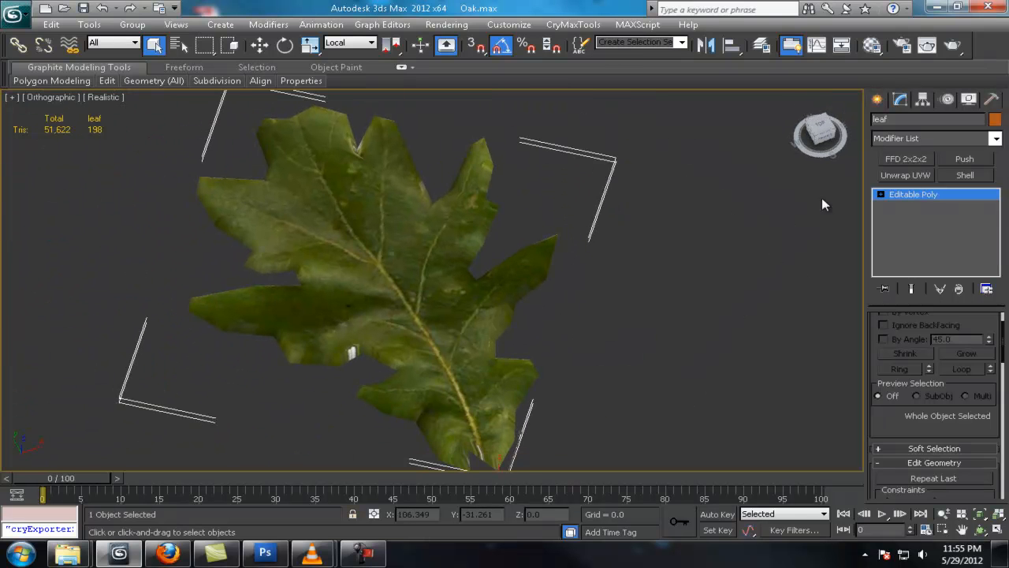
# Apply Unwrap UVW to the leaf and display Map #4 (leaf.jpg) behind its UVs in the UV editor.
pyautogui.click(905, 175)
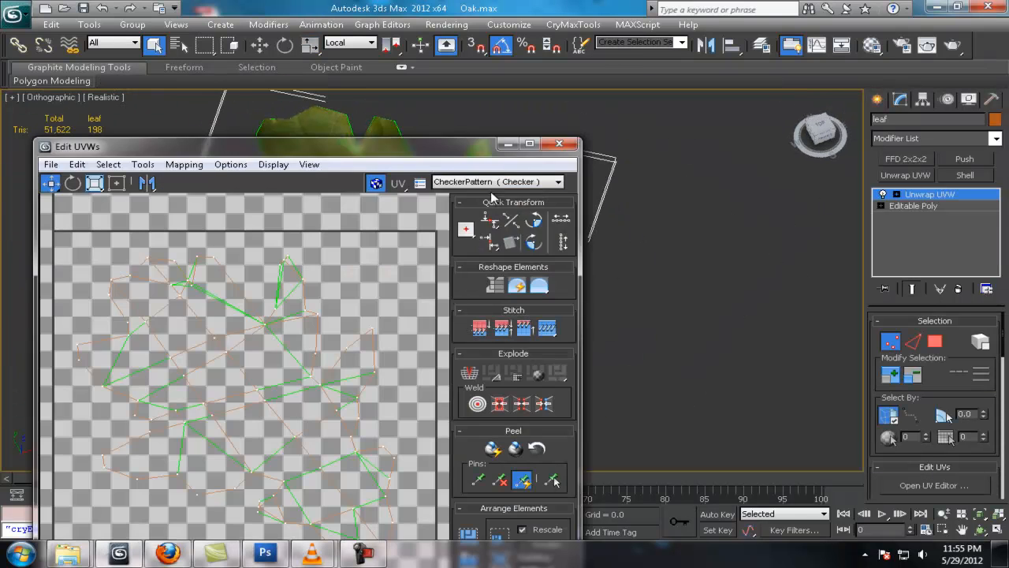
pyautogui.click(496, 183)
pyautogui.click(498, 205)
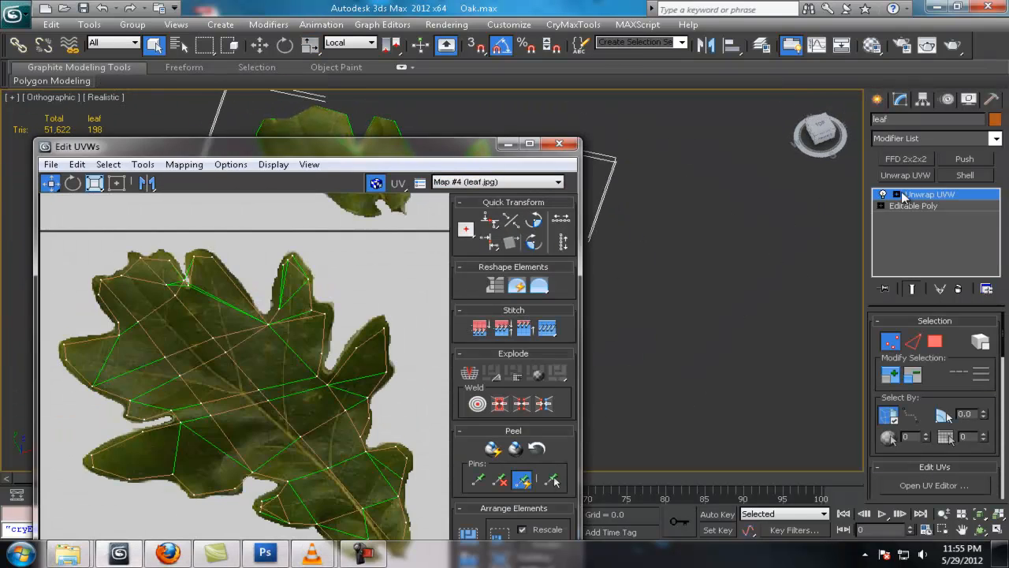
# Select all faces of the leaf in the Unwrap UVW modifier and apply a quick planar map to them.
pyautogui.click(896, 194)
pyautogui.click(921, 228)
pyautogui.scroll(-2, 248, 275)
pyautogui.hotkey('ctrl', 'a')
pyautogui.scroll(2, 891, 324)
pyautogui.scroll(-4, 891, 324)
pyautogui.moveTo(970, 458); pyautogui.dragTo(970, 320)
pyautogui.click(914, 395)
# Move, rotate and scale the leaf's UV shell so it roughly fits the leaf image.
pyautogui.moveTo(338, 303); pyautogui.dragTo(314, 310)
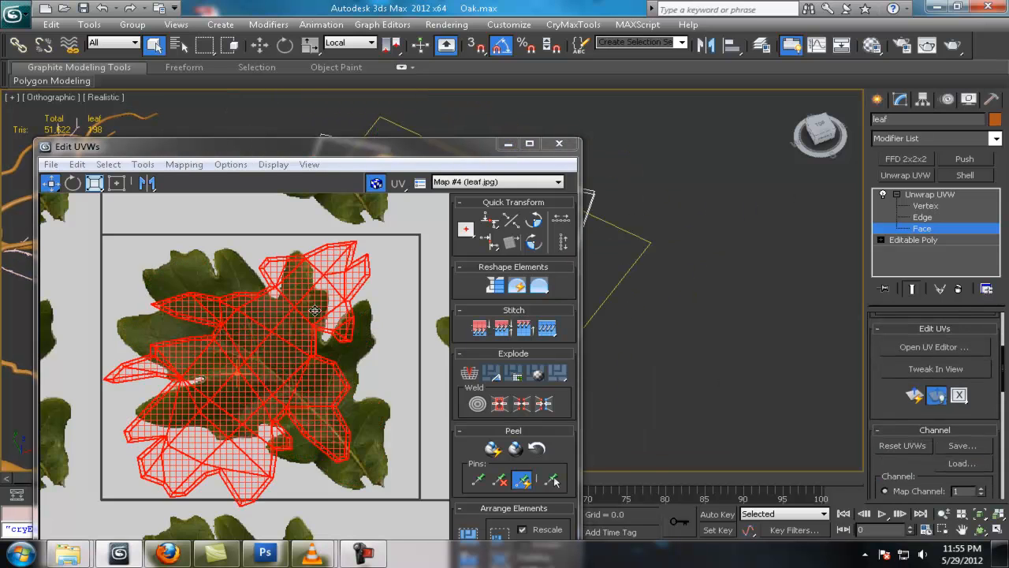
pyautogui.moveTo(225, 242); pyautogui.dragTo(293, 367)
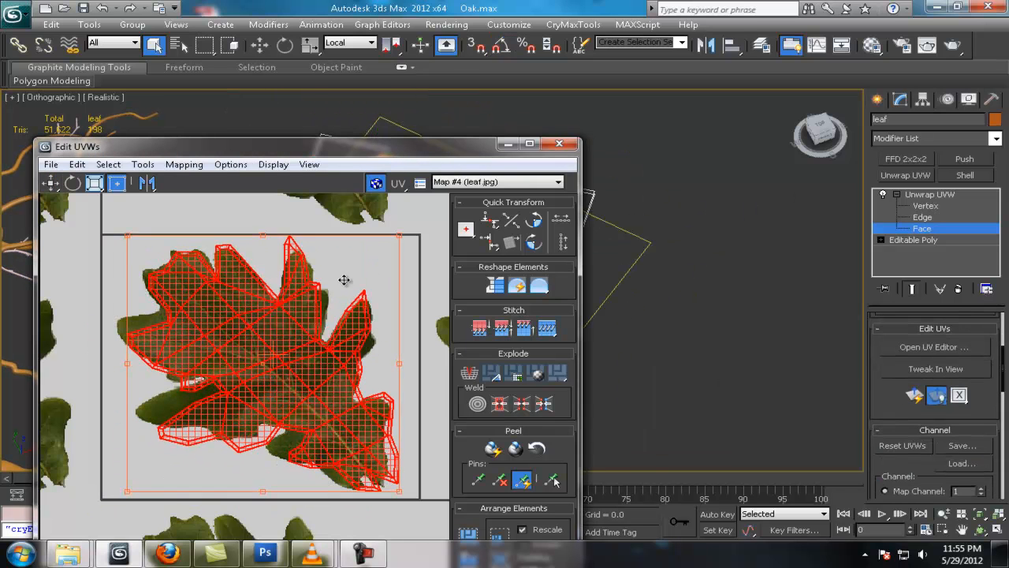
pyautogui.moveTo(391, 498); pyautogui.dragTo(373, 477)
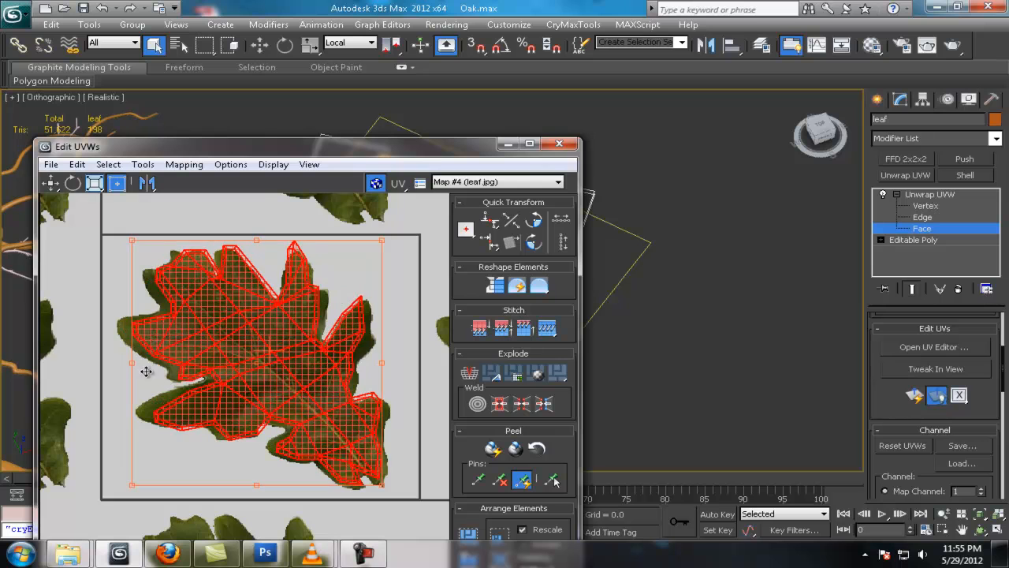
# Reposition the UV vertices around the leaf's upper-right lobes and notches so they follow the image outline.
pyautogui.scroll(3, 257, 306)
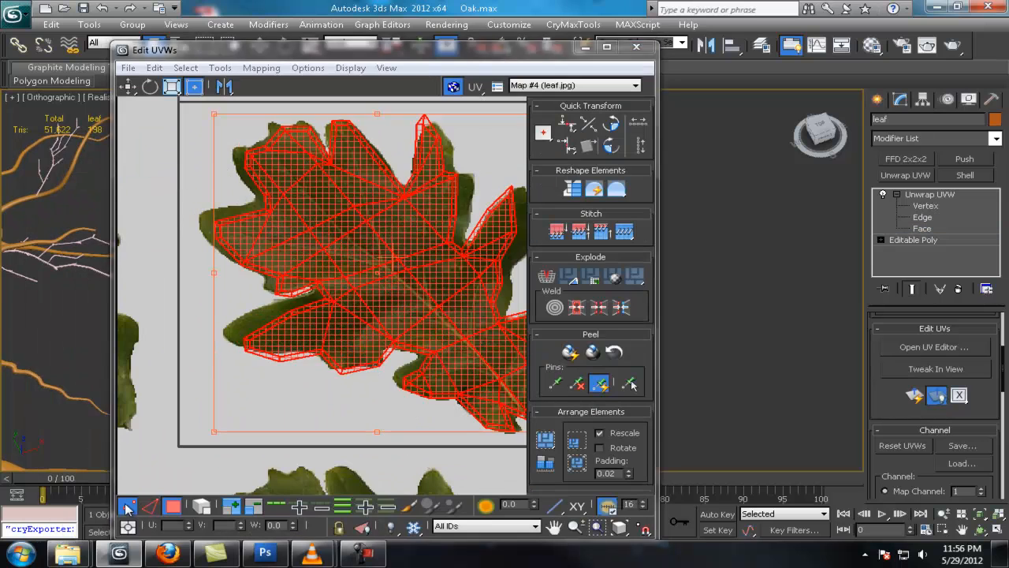
pyautogui.press('1')
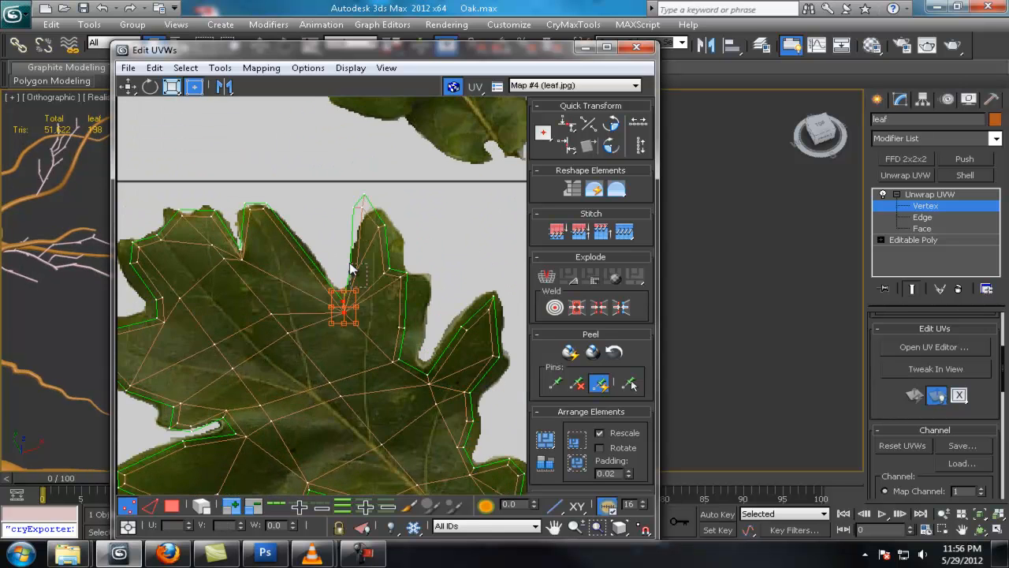
pyautogui.moveTo(350, 264); pyautogui.dragTo(345, 259)
pyautogui.moveTo(354, 269); pyautogui.dragTo(360, 273)
pyautogui.moveTo(348, 188); pyautogui.dragTo(392, 232)
pyautogui.moveTo(381, 206); pyautogui.dragTo(392, 223)
pyautogui.moveTo(415, 293); pyautogui.dragTo(375, 259)
pyautogui.moveTo(402, 268); pyautogui.dragTo(411, 276)
pyautogui.moveTo(423, 344); pyautogui.dragTo(387, 317)
pyautogui.moveTo(401, 327); pyautogui.dragTo(414, 330)
pyautogui.moveTo(384, 375); pyautogui.dragTo(410, 360)
# Adjust the UV vertices along the leaf's upper-left and left lobes to lie inside the pictured leaf edge.
pyautogui.moveTo(234, 246); pyautogui.dragTo(279, 276, button='middle')
pyautogui.moveTo(273, 270); pyautogui.dragTo(302, 296)
pyautogui.moveTo(288, 279); pyautogui.dragTo(295, 295)
pyautogui.moveTo(321, 251); pyautogui.dragTo(214, 230)
pyautogui.moveTo(238, 241); pyautogui.dragTo(233, 252)
pyautogui.moveTo(163, 266); pyautogui.dragTo(187, 289)
pyautogui.scroll(-3, 213, 352)
pyautogui.moveTo(213, 352); pyautogui.dragTo(221, 290, button='middle')
pyautogui.scroll(3, 220, 291)
pyautogui.moveTo(211, 294); pyautogui.dragTo(301, 326)
pyautogui.moveTo(276, 306); pyautogui.dragTo(248, 317)
pyautogui.click(246, 322)
pyautogui.scroll(-3, 215, 279)
pyautogui.moveTo(215, 279); pyautogui.dragTo(248, 321, button='middle')
pyautogui.scroll(3, 248, 321)
pyautogui.moveTo(210, 300); pyautogui.dragTo(175, 257)
pyautogui.moveTo(195, 276); pyautogui.dragTo(192, 269)
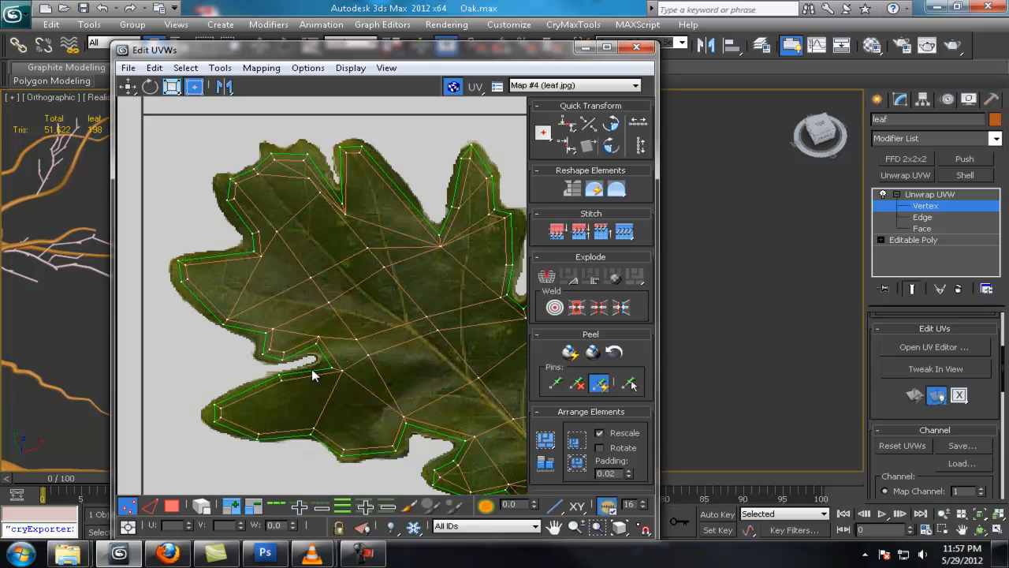
pyautogui.scroll(-3, 423, 396)
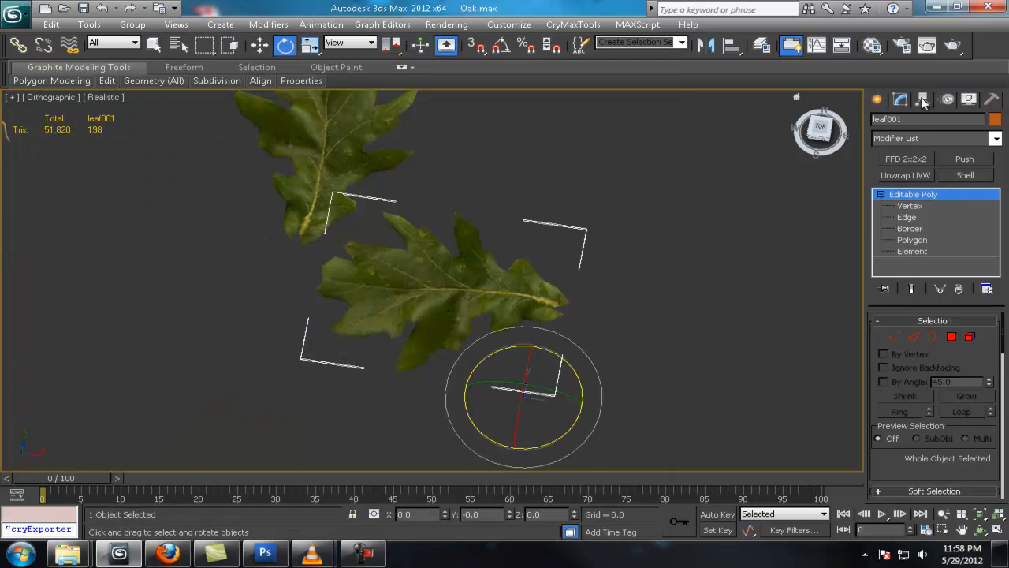
# Open the pivot settings for the rotated leaf copy leaf001.
pyautogui.click(923, 99)
pyautogui.click(897, 196)
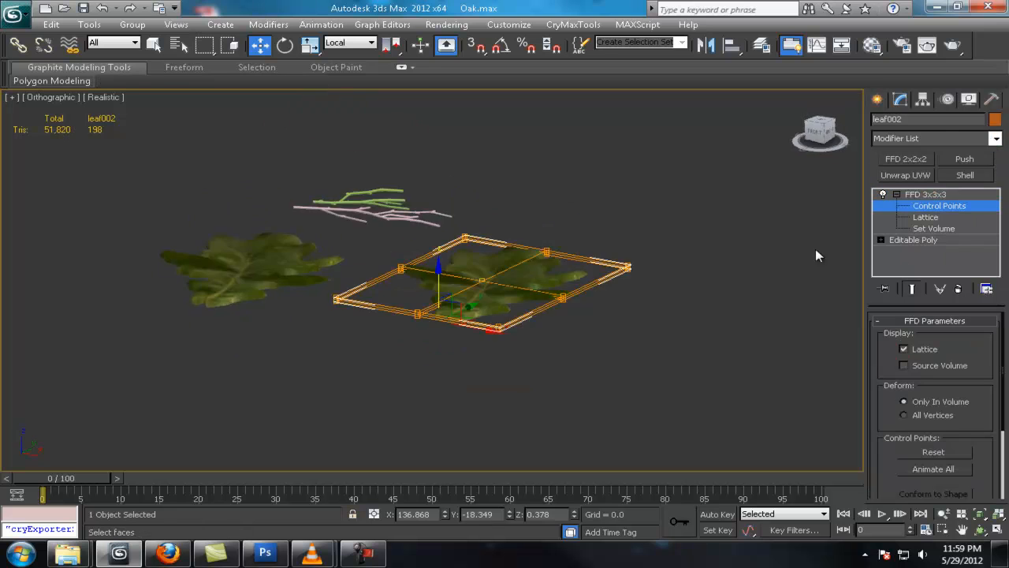
# Set the reference coordinate system to View for the leaf copy's FFD 3x3x3 lattice and leave control-point editing.
pyautogui.keyDown('alt'); pyautogui.moveTo(512, 268); pyautogui.dragTo(496, 307, button='middle'); pyautogui.keyUp('alt')
pyautogui.click(350, 42)
pyautogui.click(339, 54)
pyautogui.keyDown('alt'); pyautogui.moveTo(545, 189); pyautogui.dragTo(568, 268, button='middle'); pyautogui.keyUp('alt')
pyautogui.click(596, 279)
pyautogui.click(926, 194)
pyautogui.keyDown('alt'); pyautogui.moveTo(551, 307); pyautogui.dragTo(552, 237, button='middle'); pyautogui.keyUp('alt')
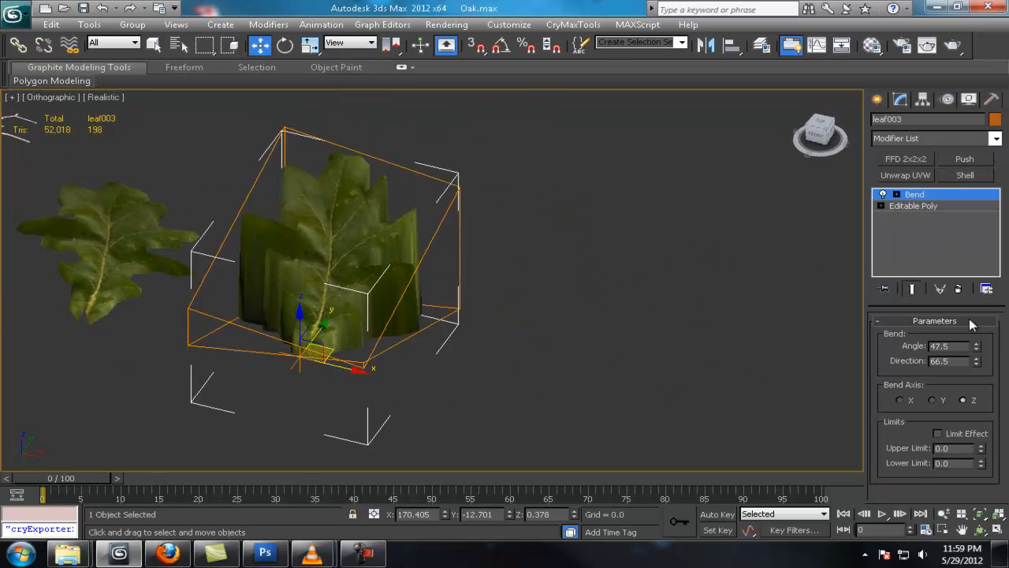
# Bend leaf003 along the Y axis with direction 90 and adjust its bend angle.
pyautogui.click(932, 399)
pyautogui.keyDown('alt'); pyautogui.moveTo(591, 347); pyautogui.dragTo(507, 296, button='middle'); pyautogui.keyUp('alt')
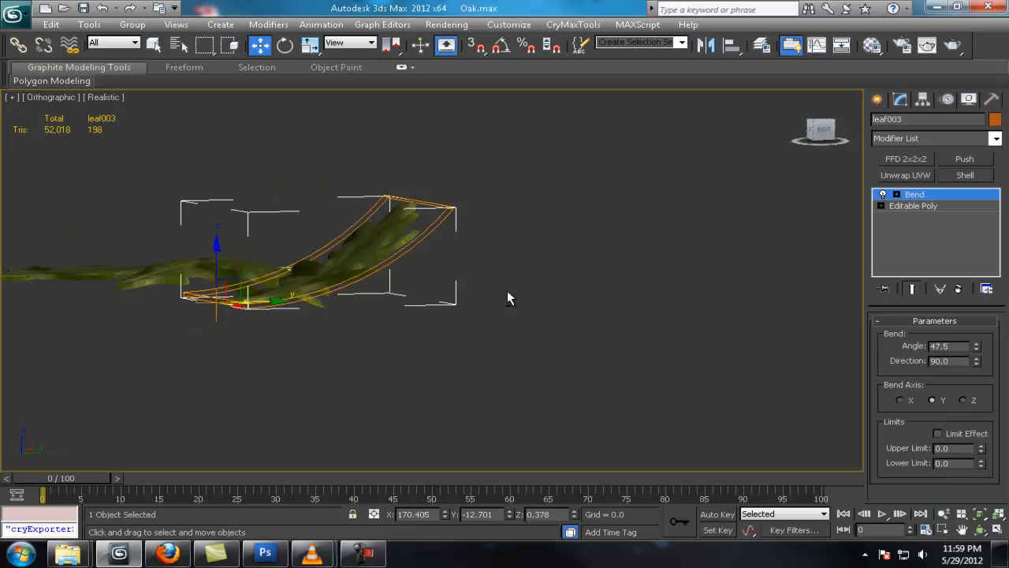
pyautogui.moveTo(976, 346); pyautogui.dragTo(976, 535)
pyautogui.keyDown('alt'); pyautogui.moveTo(567, 229); pyautogui.dragTo(572, 291, button='middle'); pyautogui.keyUp('alt')
# Fine-tune the upper limit, angle and direction of the Bend on leaf003 so the leaf droops downward.
pyautogui.moveTo(980, 448); pyautogui.dragTo(980, 432)
pyautogui.moveTo(976, 346)
pyautogui.mouseDown()
pyautogui.moveTo(978, 329)
pyautogui.moveTo(976, 363)
pyautogui.mouseUp()
pyautogui.moveTo(976, 361); pyautogui.dragTo(968, 306)
pyautogui.keyDown('alt'); pyautogui.moveTo(520, 331); pyautogui.dragTo(473, 268, button='middle'); pyautogui.keyUp('alt')
pyautogui.moveTo(976, 346); pyautogui.dragTo(1001, 353)
pyautogui.keyDown('alt'); pyautogui.moveTo(378, 292); pyautogui.dragTo(358, 323, button='middle'); pyautogui.keyUp('alt')
pyautogui.moveTo(976, 346); pyautogui.dragTo(976, 401)
pyautogui.keyDown('alt'); pyautogui.moveTo(358, 268); pyautogui.dragTo(410, 237, button='middle'); pyautogui.keyUp('alt')
pyautogui.moveTo(975, 361)
pyautogui.mouseDown()
pyautogui.moveTo(968, 376)
pyautogui.moveTo(968, 347)
pyautogui.moveTo(968, 371)
pyautogui.mouseUp()
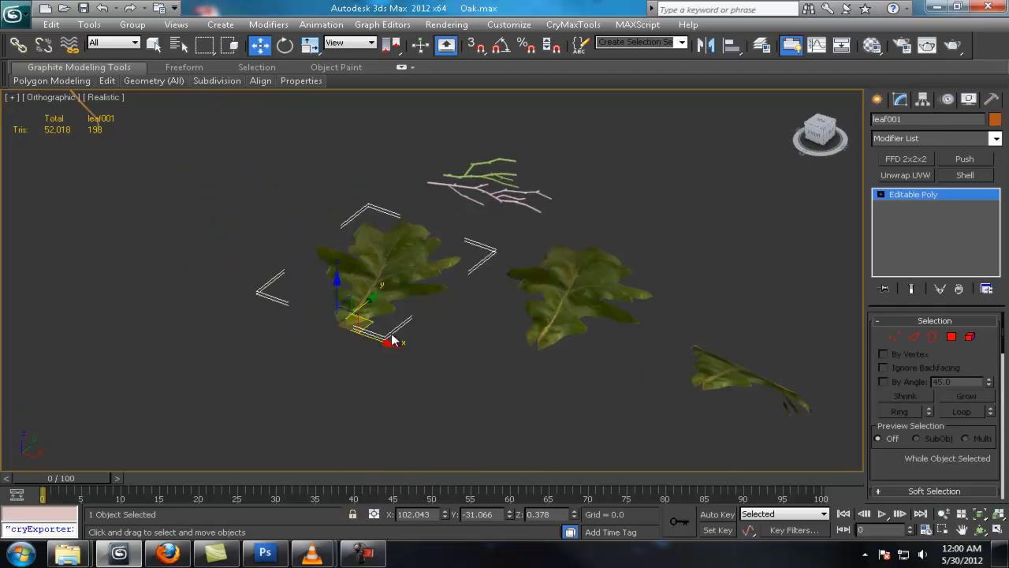
# Clone leaf001 beside the original and bend the clone upward along the Y axis.
pyautogui.keyDown('shift'); pyautogui.moveTo(393, 336); pyautogui.dragTo(210, 297); pyautogui.keyUp('shift')
pyautogui.click(996, 139)
pyautogui.click(900, 392)
pyautogui.moveTo(972, 347); pyautogui.dragTo(971, 300)
pyautogui.click(939, 400)
pyautogui.moveTo(473, 315)
pyautogui.keyDown('alt'); pyautogui.mouseDown(button='middle')
pyautogui.moveTo(533, 288)
pyautogui.moveTo(601, 355)
pyautogui.moveTo(598, 386)
pyautogui.moveTo(458, 344)
pyautogui.moveTo(548, 408)
pyautogui.moveTo(490, 367)
pyautogui.moveTo(476, 373)
pyautogui.mouseUp(button='middle'); pyautogui.keyUp('alt')
pyautogui.scroll(-4, 598, 385)
pyautogui.scroll(3, 598, 385)
pyautogui.scroll(5, 549, 409)
pyautogui.scroll(-5, 548, 408)
pyautogui.keyDown('alt'); pyautogui.moveTo(475, 374); pyautogui.dragTo(543, 207, button='middle'); pyautogui.keyUp('alt')
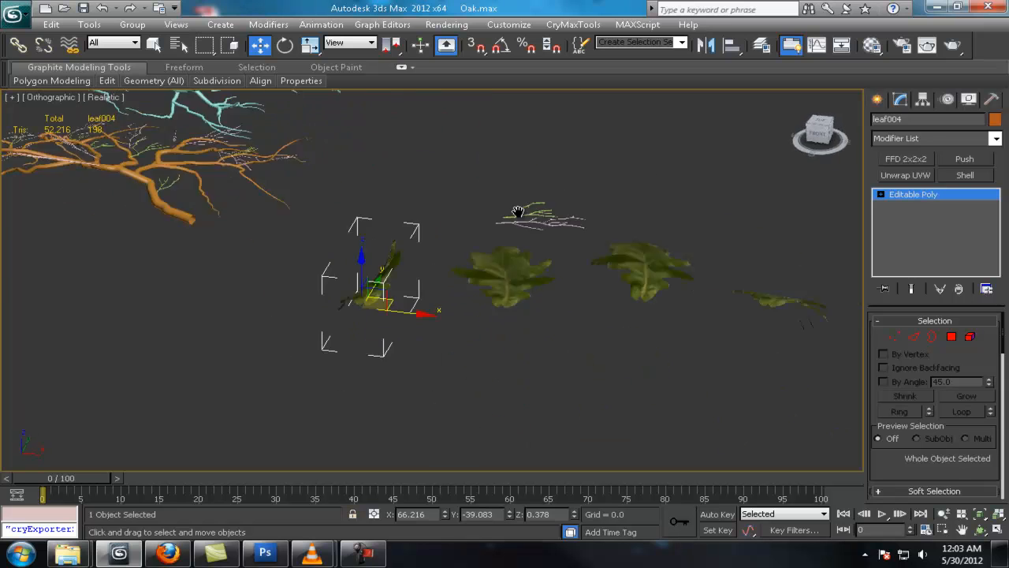
# Turn on 3D snapping and clone a leaf onto a twig at the end of the orange branch.
pyautogui.click(701, 325)
pyautogui.moveTo(544, 207)
pyautogui.mouseDown(button='middle')
pyautogui.moveTo(603, 268)
pyautogui.moveTo(579, 270)
pyautogui.moveTo(652, 301)
pyautogui.mouseUp(button='middle')
pyautogui.click(483, 50)
pyautogui.keyDown('shift'); pyautogui.moveTo(760, 396); pyautogui.dragTo(376, 276); pyautogui.keyUp('shift')
pyautogui.click(522, 337)
pyautogui.moveTo(456, 291); pyautogui.dragTo(484, 282, button='middle')
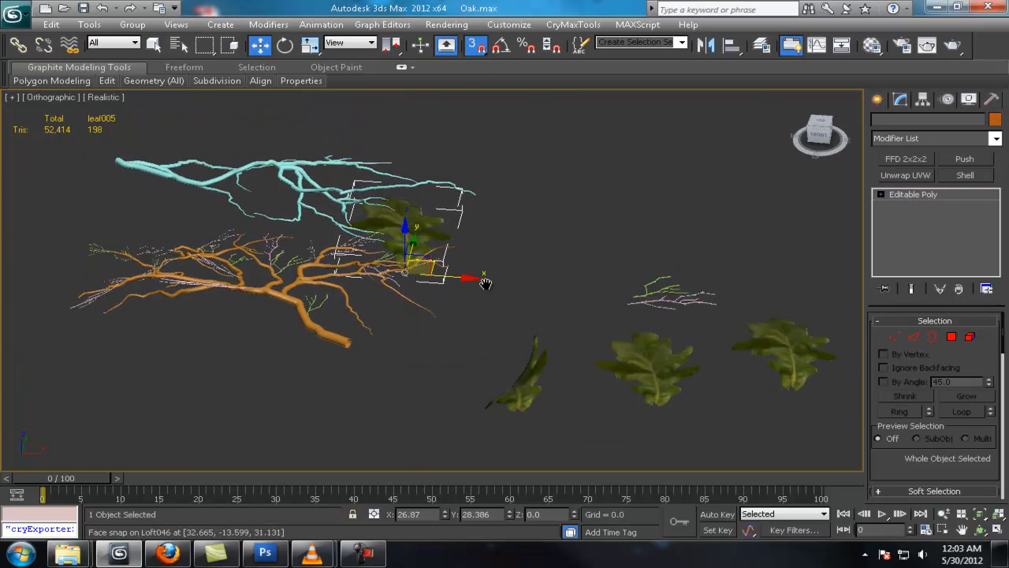
# Scale the cloned leaf down to suit the twigs and reposition it on its twig.
pyautogui.scroll(5, 457, 292)
pyautogui.press('r')
pyautogui.moveTo(416, 290)
pyautogui.mouseDown()
pyautogui.moveTo(300, 463)
pyautogui.moveTo(296, 488)
pyautogui.mouseUp()
pyautogui.scroll(4, 403, 377)
pyautogui.press('w')
pyautogui.moveTo(371, 404); pyautogui.dragTo(593, 321)
pyautogui.press('r')
pyautogui.scroll(-5, 592, 322)
pyautogui.keyDown('alt'); pyautogui.moveTo(590, 318); pyautogui.dragTo(623, 347, button='middle'); pyautogui.keyUp('alt')
pyautogui.moveTo(527, 288); pyautogui.dragTo(527, 300)
pyautogui.scroll(-5, 536, 293)
pyautogui.keyDown('alt'); pyautogui.moveTo(545, 291); pyautogui.dragTo(584, 261, button='middle'); pyautogui.keyUp('alt')
# Select all twig sticks on the orange branch, leaving out the cloned leaf, and open the utilities for them.
pyautogui.press('q')
pyautogui.moveTo(618, 216); pyautogui.dragTo(186, 390)
pyautogui.moveTo(514, 289); pyautogui.dragTo(470, 310, button='middle')
pyautogui.scroll(4, 470, 310)
pyautogui.keyDown('alt'); pyautogui.click(585, 189); pyautogui.keyUp('alt')
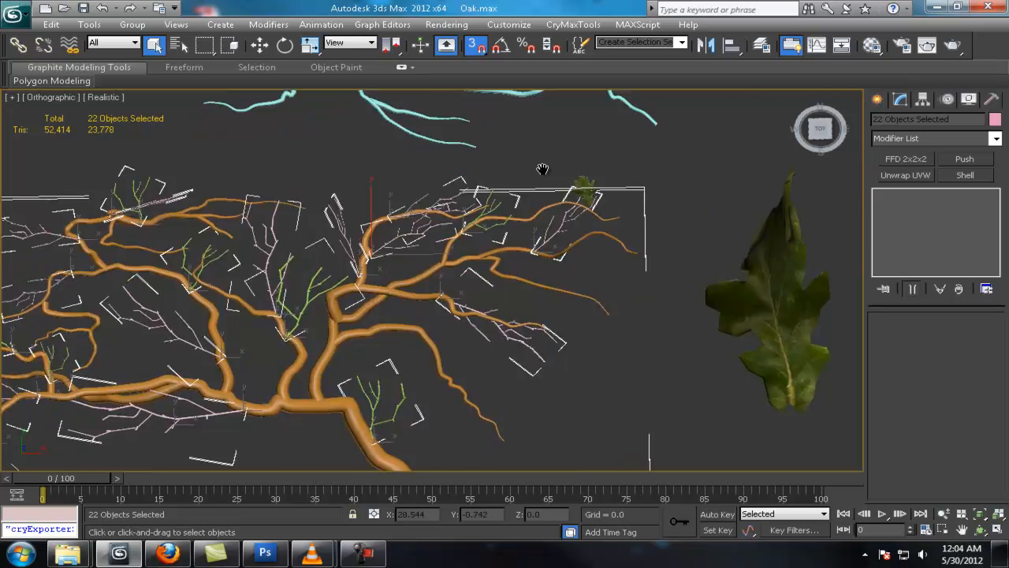
pyautogui.scroll(-2, 542, 169)
pyautogui.keyDown('alt'); pyautogui.moveTo(542, 168); pyautogui.dragTo(587, 158, button='middle'); pyautogui.keyUp('alt')
pyautogui.click(991, 98)
pyautogui.click(936, 210)
pyautogui.click(935, 176)
pyautogui.click(935, 290)
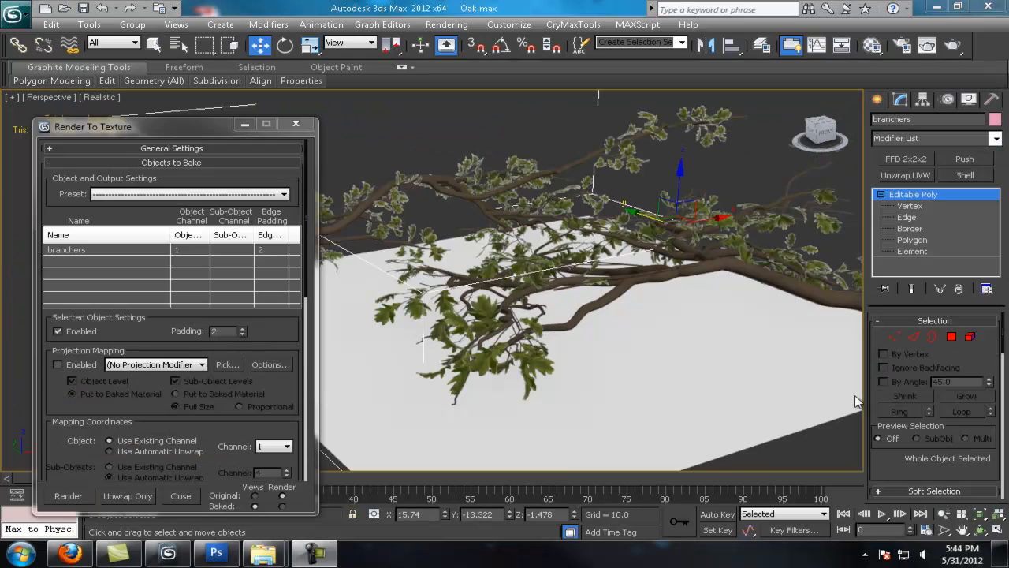
# Open the bark sub-material of Material #40 for the branchers object.
pyautogui.scroll(-4, 636, 324)
pyautogui.moveTo(649, 345); pyautogui.dragTo(660, 399, button='middle')
pyautogui.scroll(-2, 556, 353)
pyautogui.scroll(2, 572, 354)
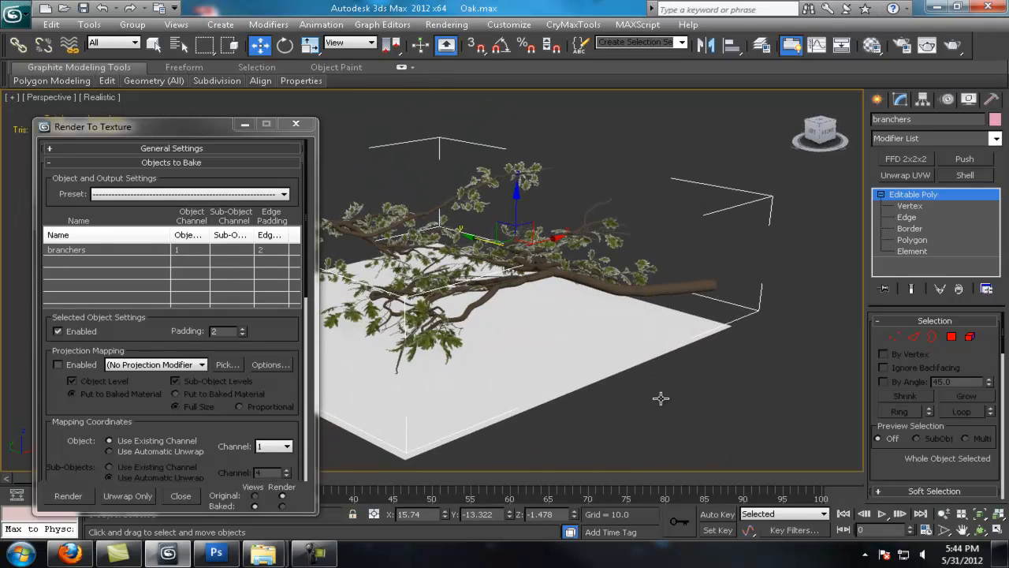
pyautogui.press('m')
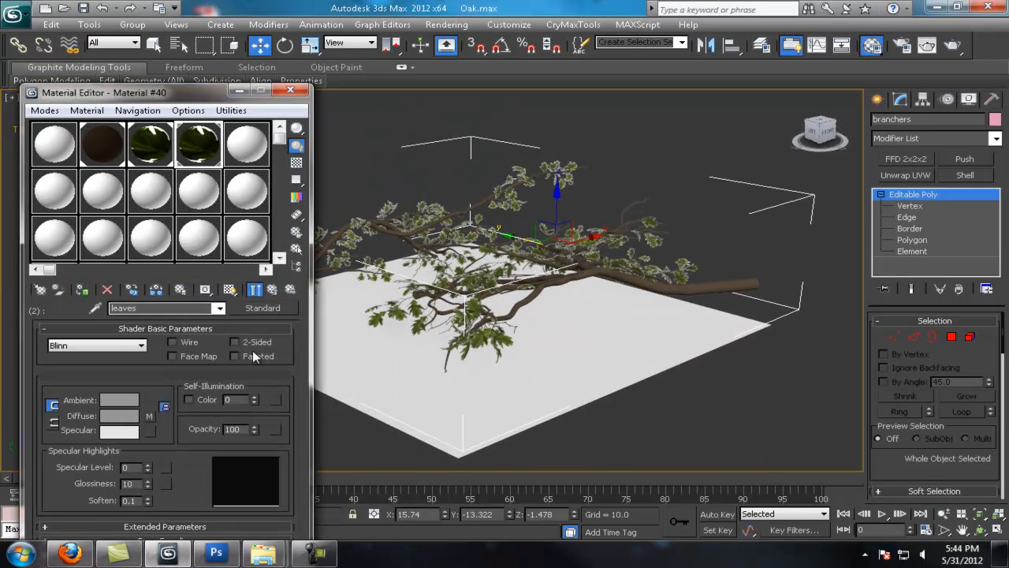
pyautogui.click(272, 290)
pyautogui.click(182, 404)
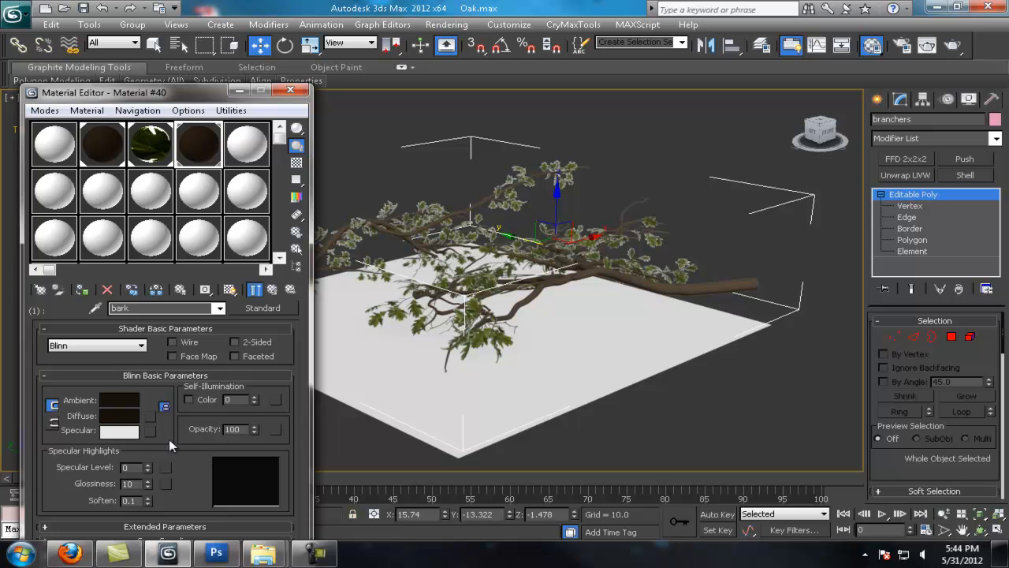
# Assign BarkDecidious0135_9_S.jpg from the Oak folder as the bark material's Diffuse Color map.
pyautogui.click(114, 380)
pyautogui.scroll(-5, 142, 410)
pyautogui.moveTo(263, 552)
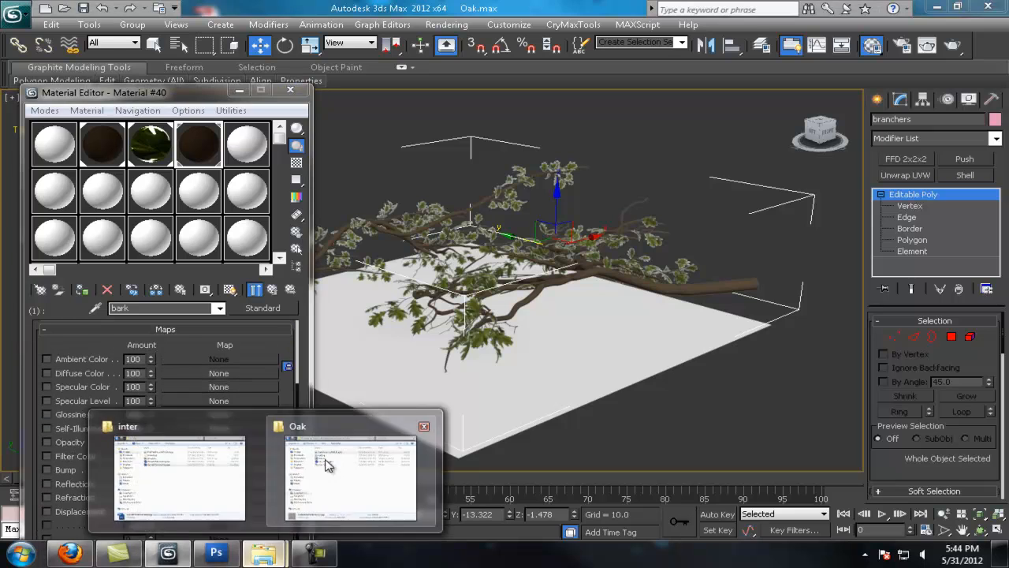
pyautogui.click(324, 459)
pyautogui.moveTo(512, 164); pyautogui.dragTo(223, 374)
pyautogui.click(257, 87)
# Show the bark material's map in the viewport and inspect the texture along the branches.
pyautogui.scroll(3, 505, 243)
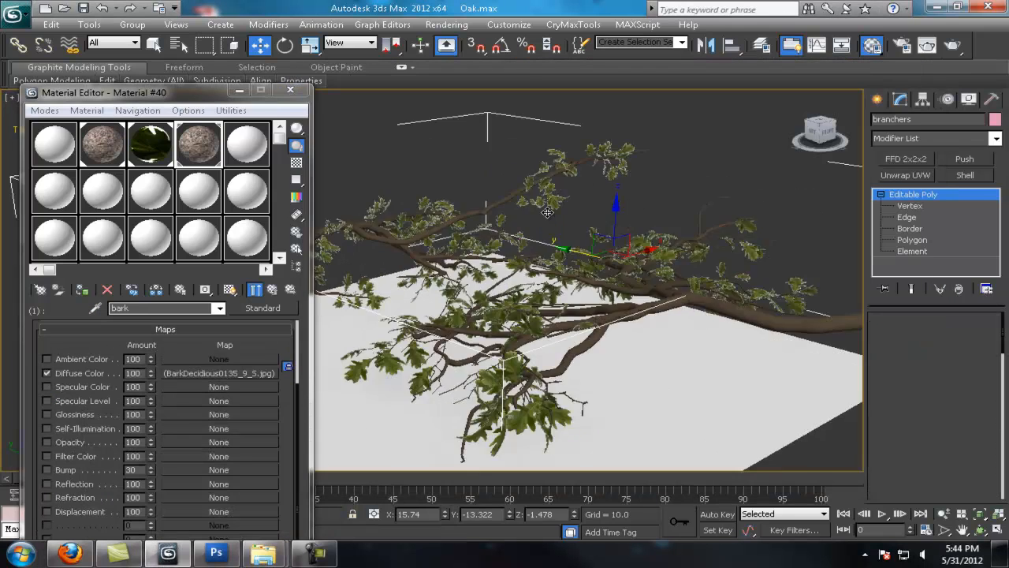
pyautogui.press('1')
pyautogui.keyDown('alt'); pyautogui.moveTo(506, 246); pyautogui.dragTo(506, 269, button='middle'); pyautogui.keyUp('alt')
pyautogui.press('1')
pyautogui.click(272, 290)
pyautogui.click(186, 399)
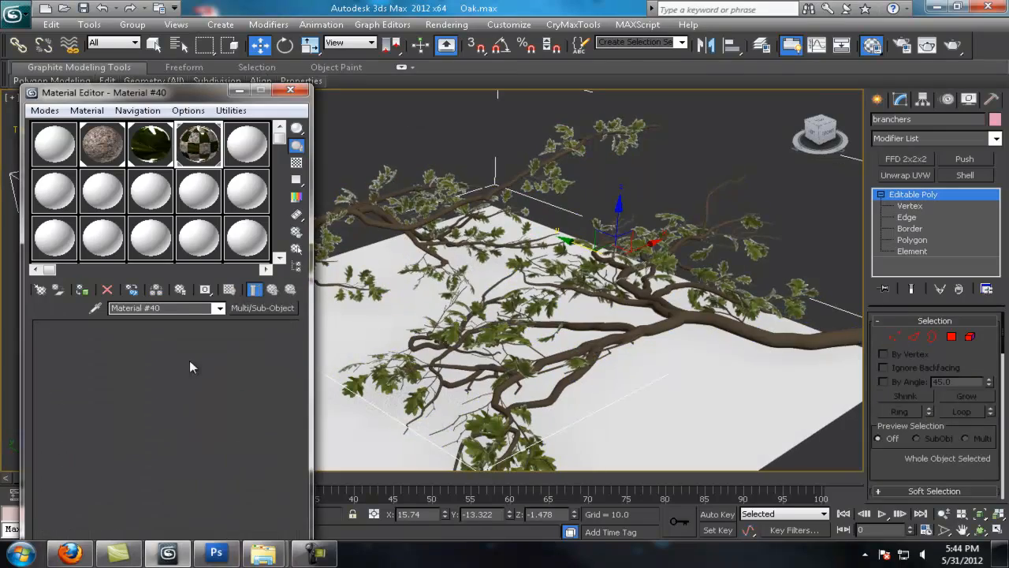
pyautogui.click(230, 290)
pyautogui.moveTo(655, 303); pyautogui.dragTo(505, 256, button='middle')
pyautogui.scroll(7, 536, 264)
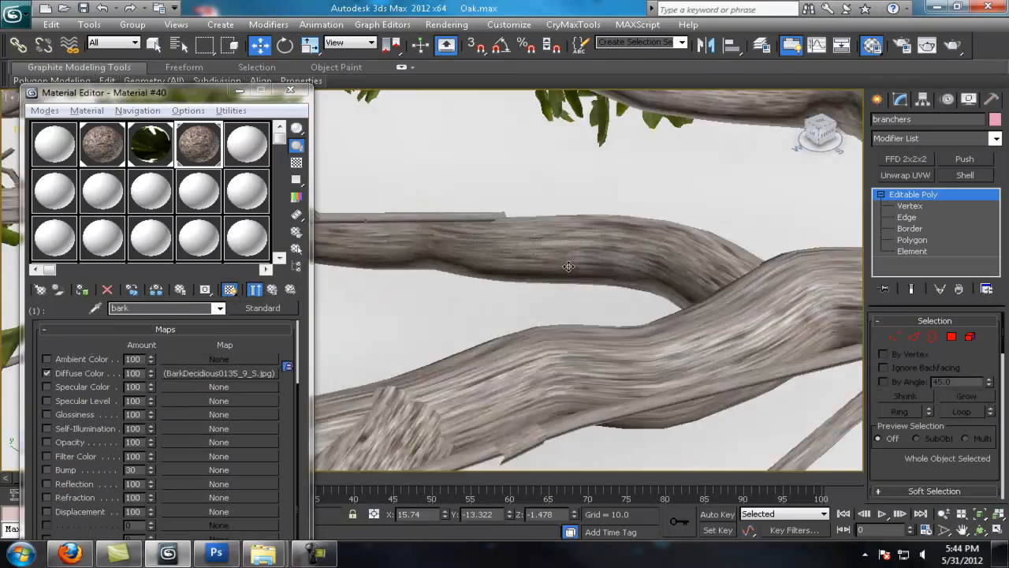
pyautogui.keyDown('alt'); pyautogui.moveTo(567, 265); pyautogui.dragTo(604, 297, button='middle'); pyautogui.keyUp('alt')
pyautogui.scroll(-10, 604, 296)
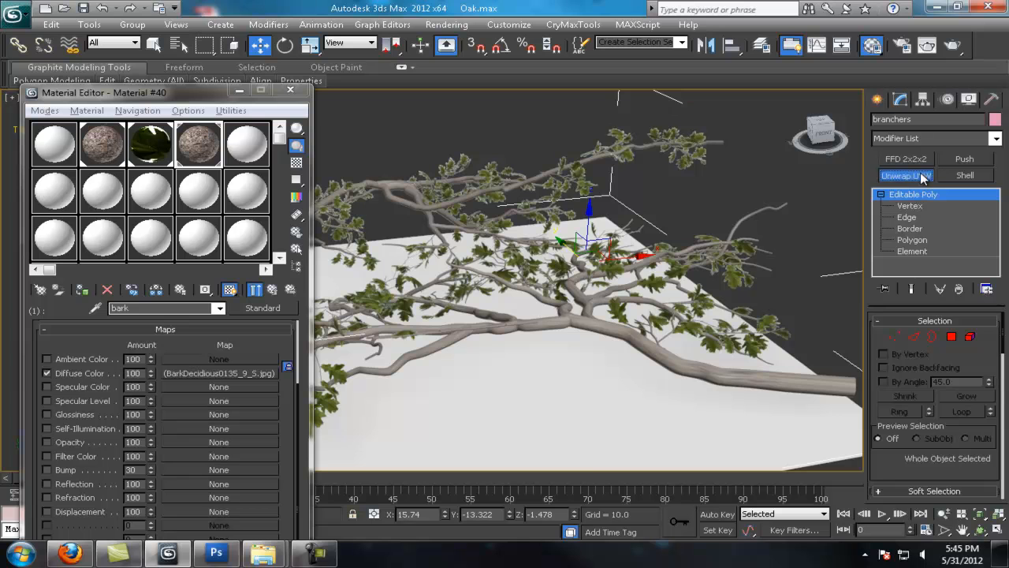
# Apply Unwrap UVW to the branchers object and select its bark faces by material ID 1.
pyautogui.click(905, 175)
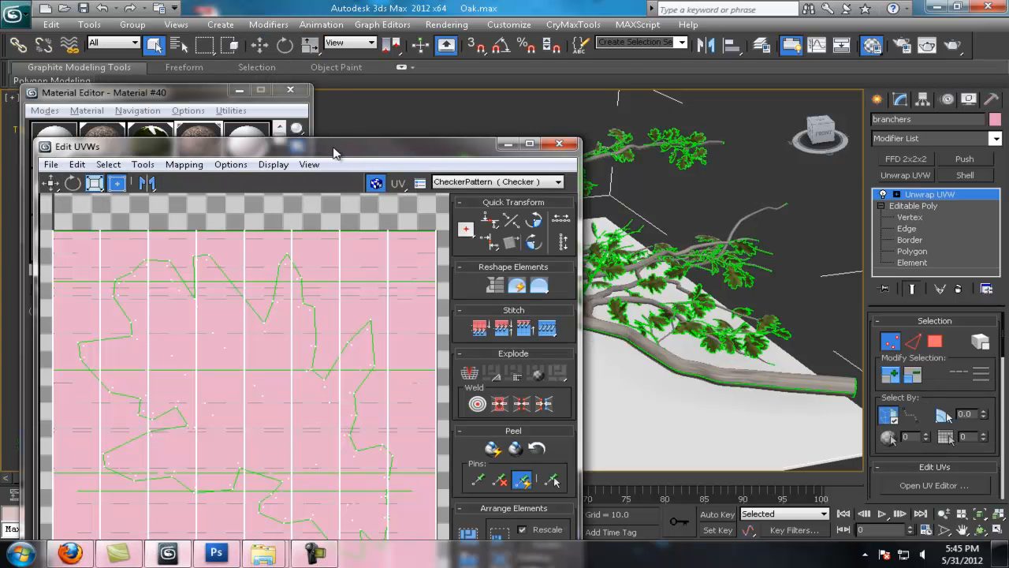
pyautogui.moveTo(398, 155); pyautogui.dragTo(374, 69)
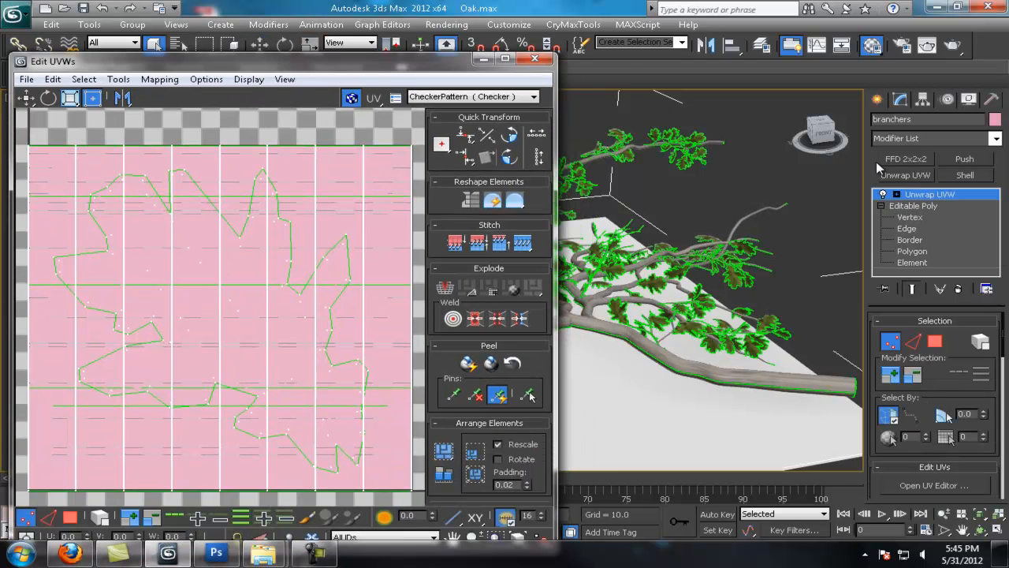
pyautogui.click(896, 194)
pyautogui.click(919, 229)
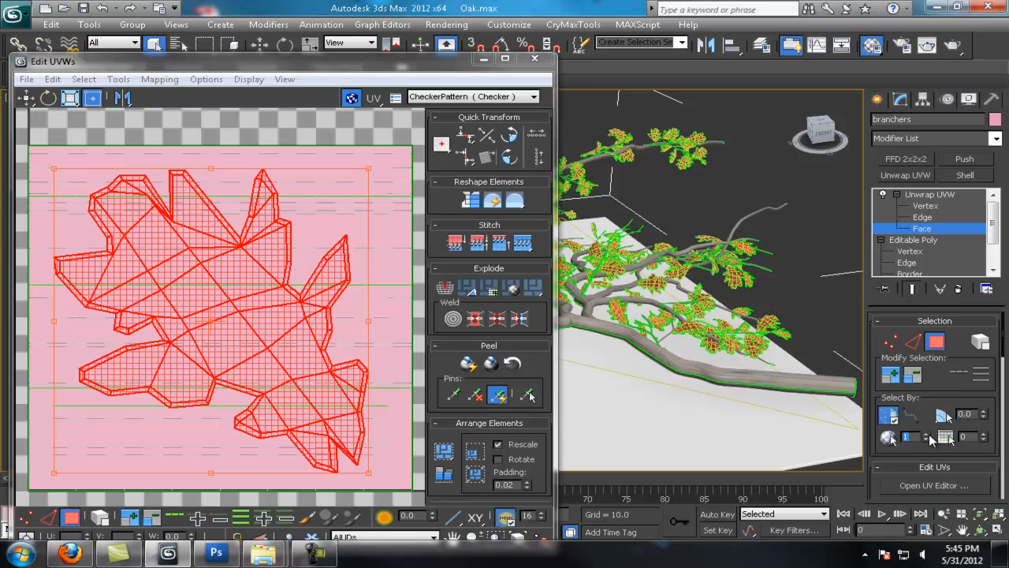
pyautogui.click(888, 437)
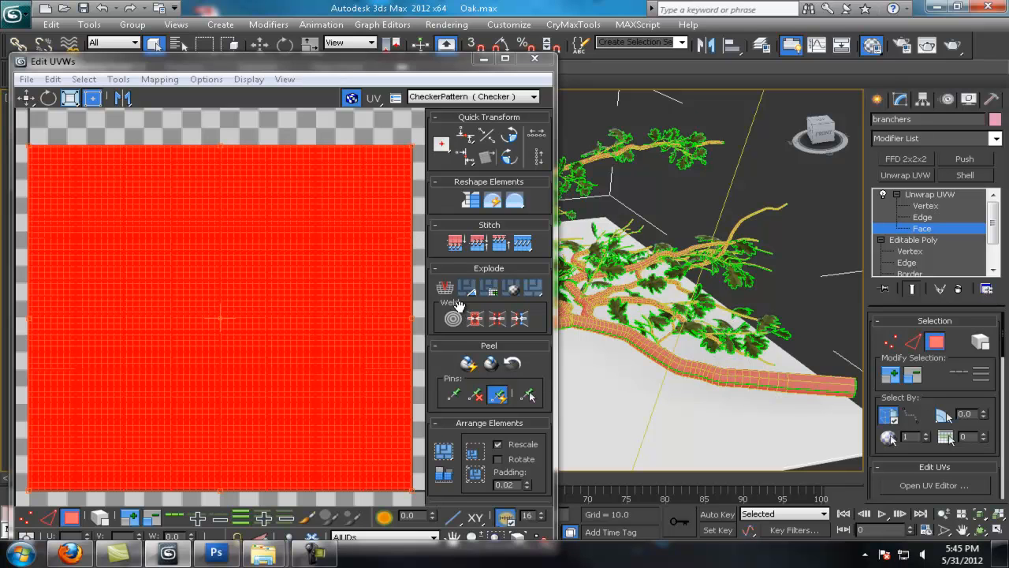
# Pack the selected bark UVs with Rescale enabled and 0.02 padding.
pyautogui.click(443, 457)
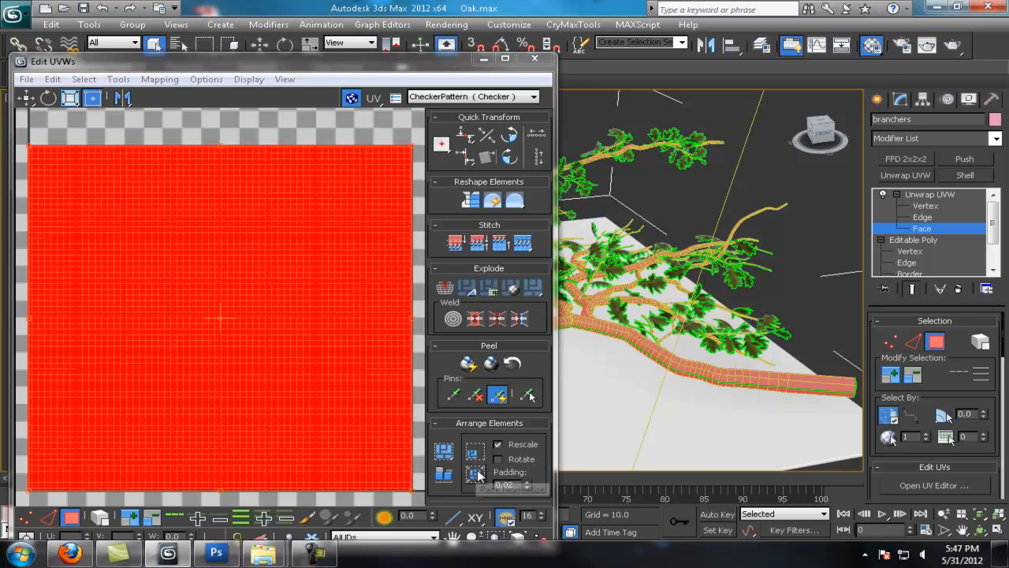
pyautogui.click(443, 479)
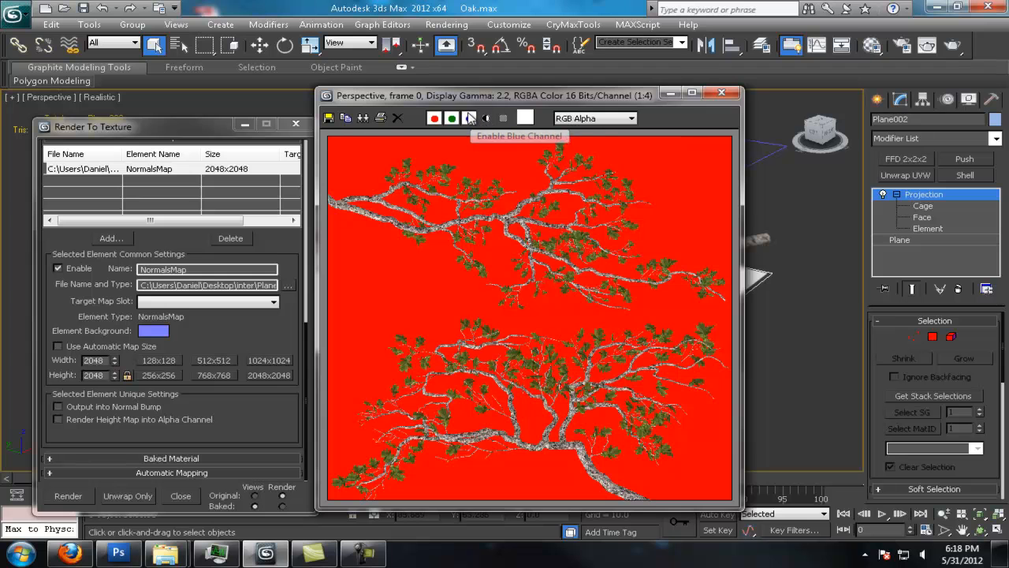
# Compare the rendered branch image with the branch models over the white plane from above.
pyautogui.moveTo(464, 94); pyautogui.dragTo(850, 89)
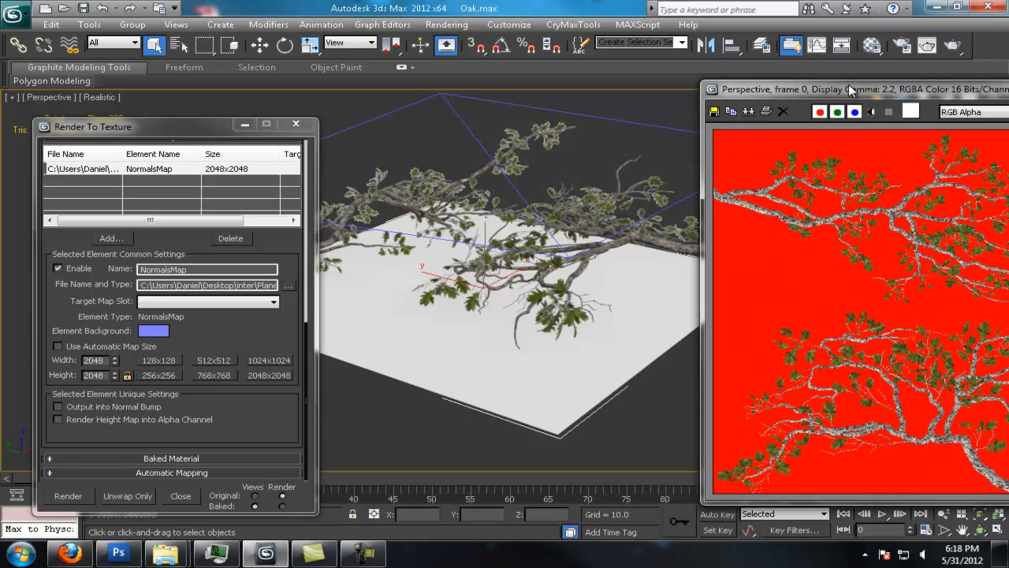
pyautogui.keyDown('alt'); pyautogui.moveTo(354, 278); pyautogui.dragTo(379, 296, button='middle'); pyautogui.keyUp('alt')
pyautogui.moveTo(556, 292)
pyautogui.mouseDown(button='middle')
pyautogui.moveTo(557, 284)
pyautogui.moveTo(552, 304)
pyautogui.mouseUp(button='middle')
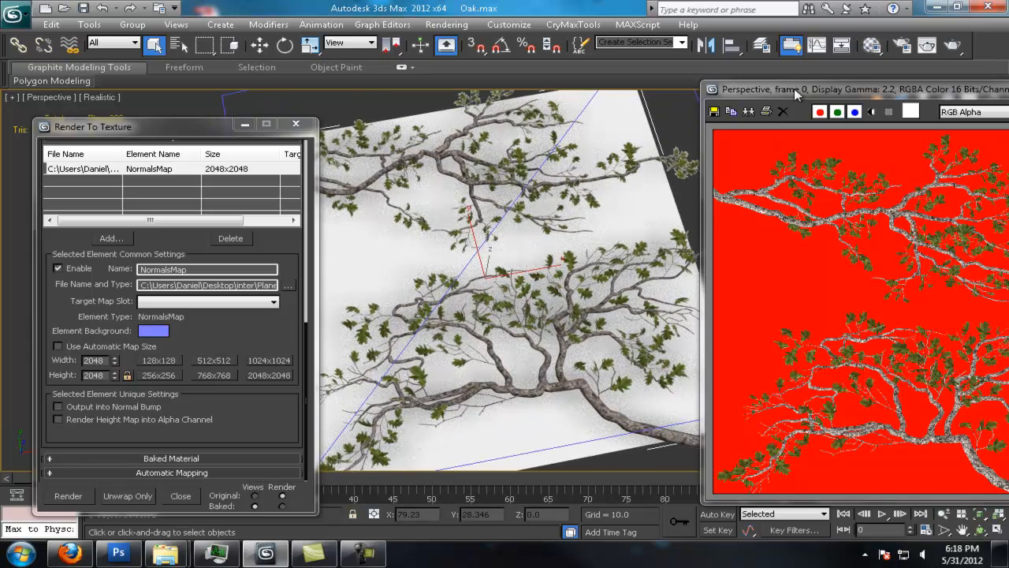
pyautogui.moveTo(747, 92); pyautogui.dragTo(392, 84)
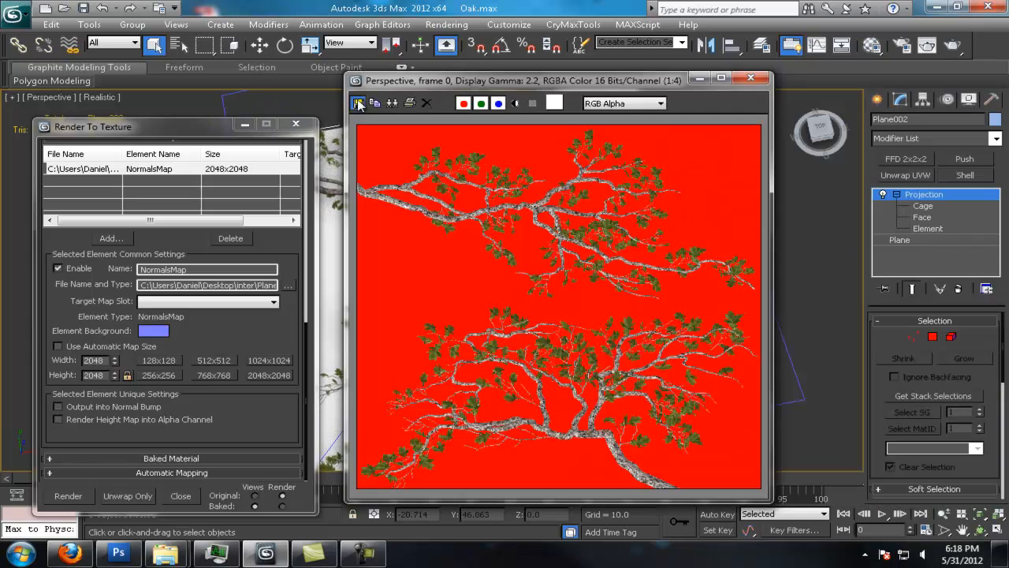
# Save the rendered branch image over grass.png in the inter folder and switch to Photoshop.
pyautogui.click(359, 103)
pyautogui.click(412, 197)
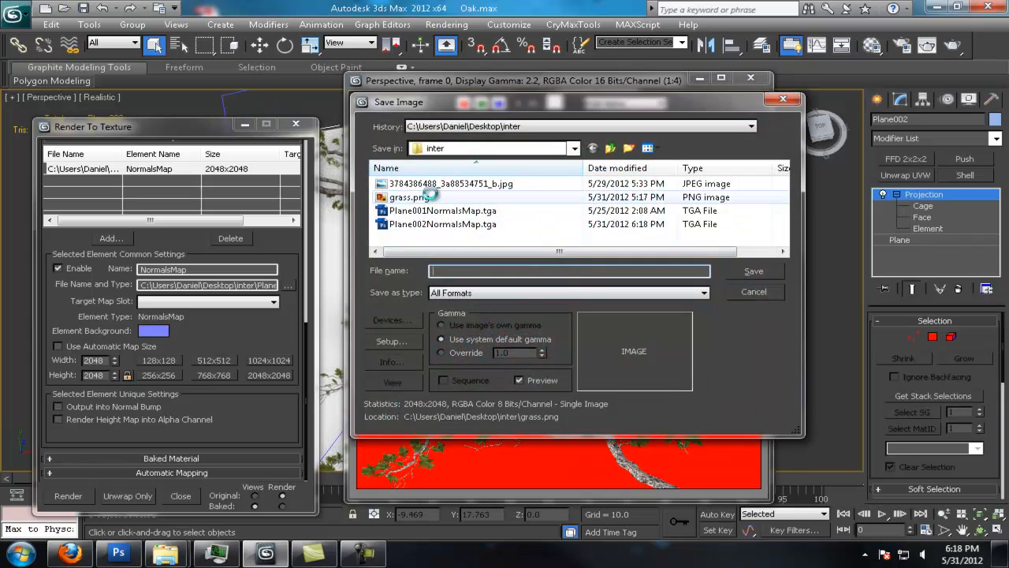
pyautogui.click(755, 271)
pyautogui.click(560, 322)
pyautogui.click(458, 249)
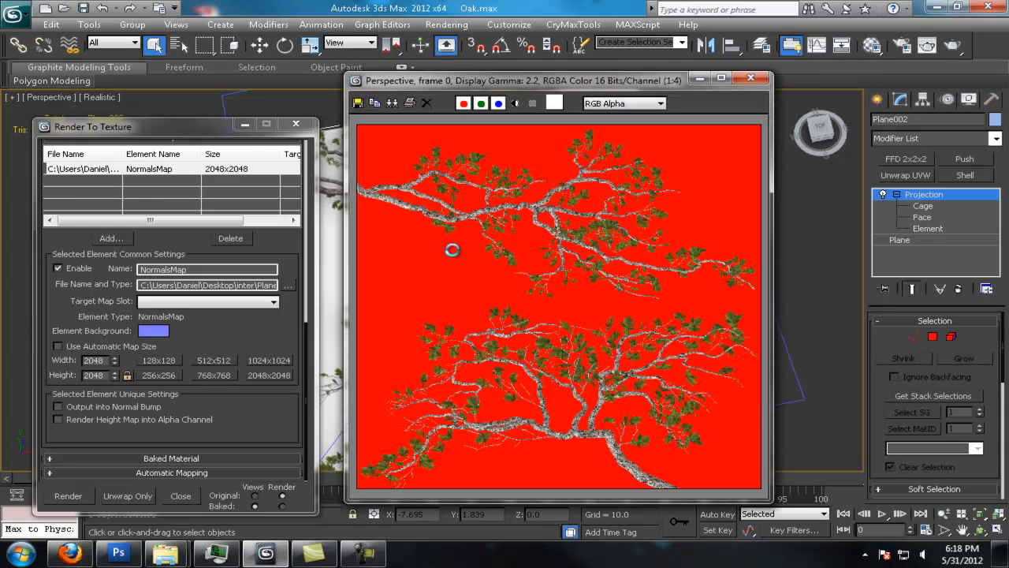
pyautogui.click(118, 552)
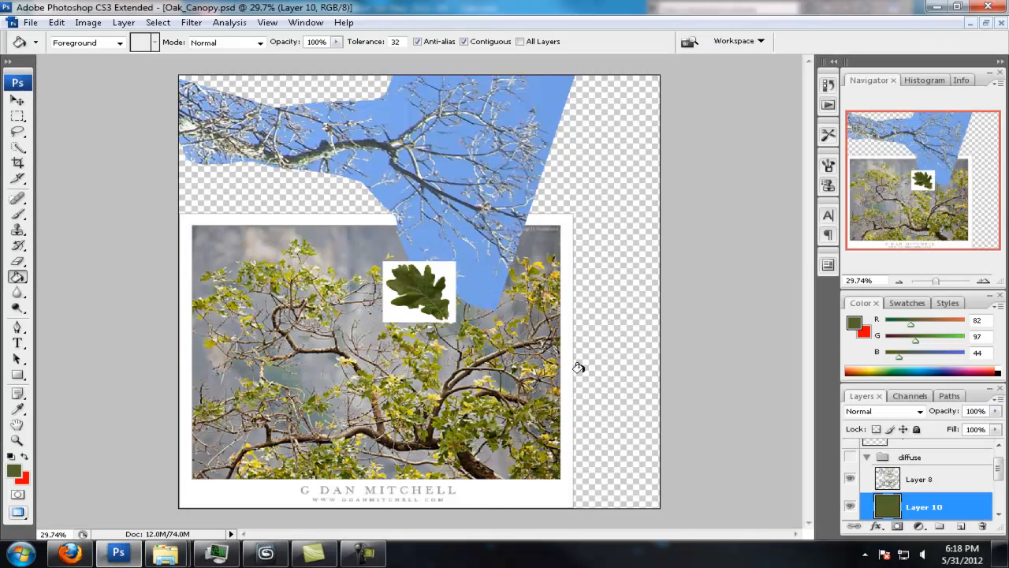
# Delete Layer 8 from the diffuse group and select the solid green Layer 10.
pyautogui.click(999, 446)
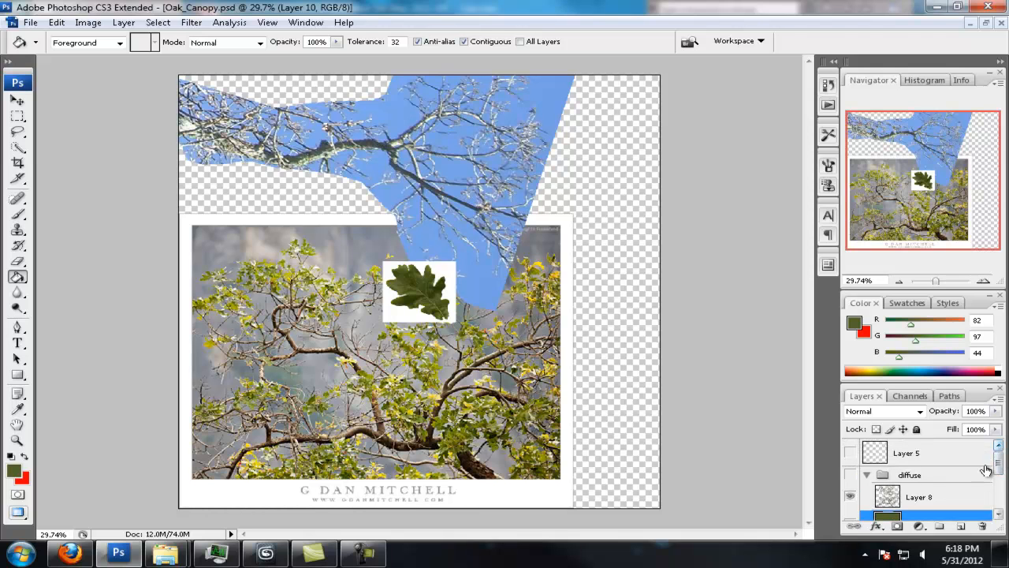
pyautogui.click(880, 475)
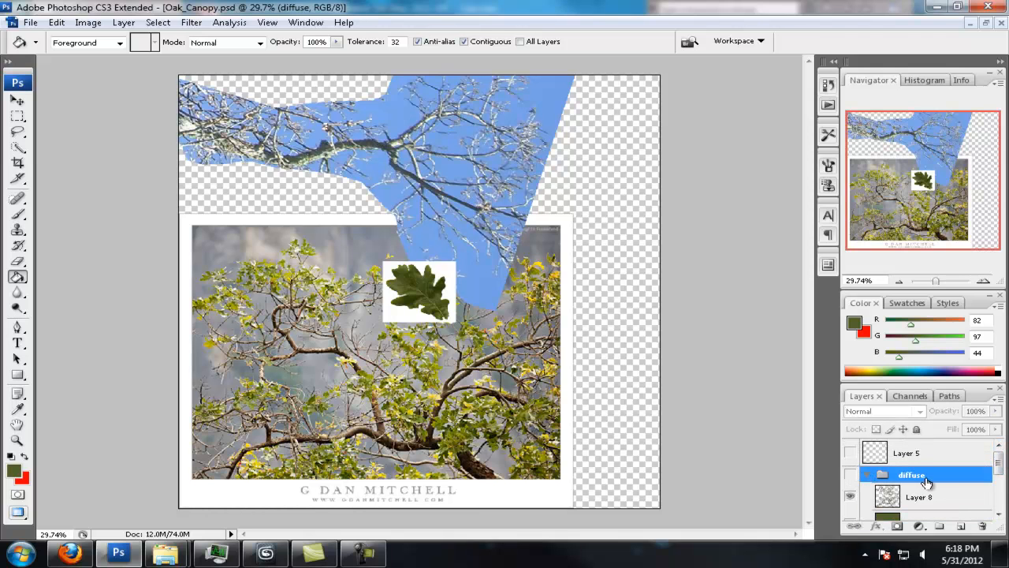
pyautogui.click(935, 505)
pyautogui.click(982, 525)
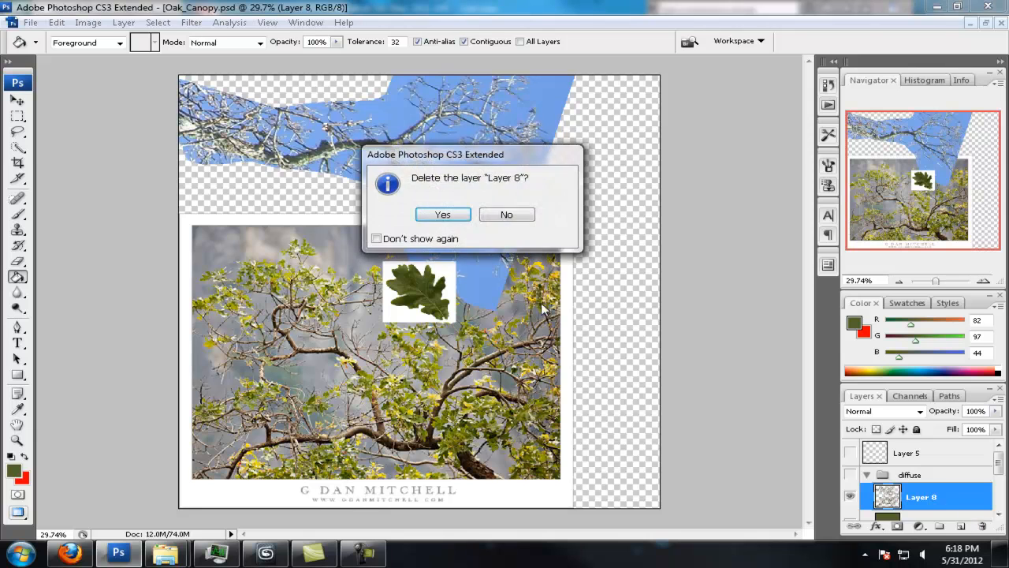
pyautogui.click(443, 215)
pyautogui.moveTo(1001, 469); pyautogui.dragTo(999, 478)
pyautogui.click(956, 504)
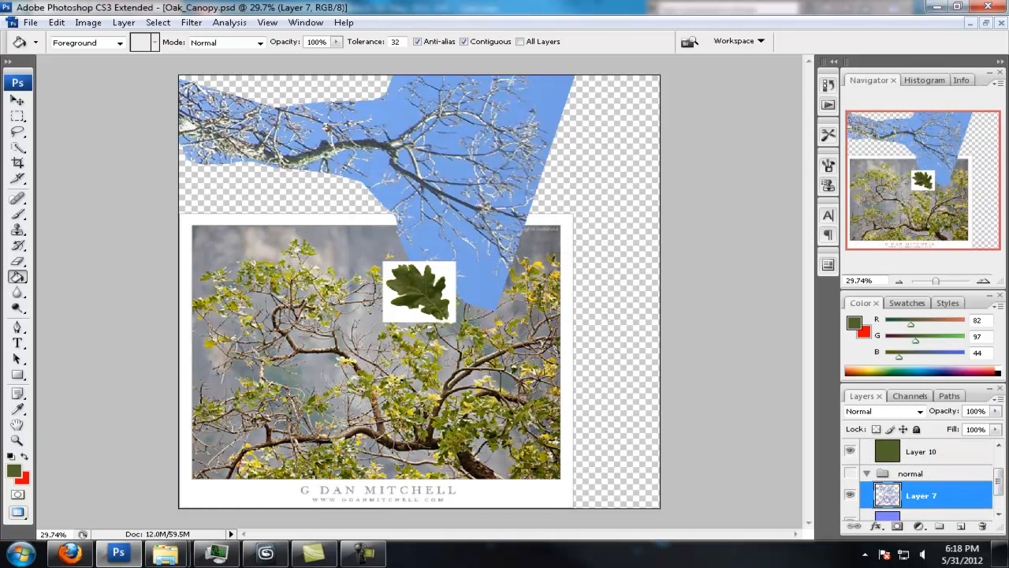
pyautogui.click(934, 456)
pyautogui.scroll(2, 924, 462)
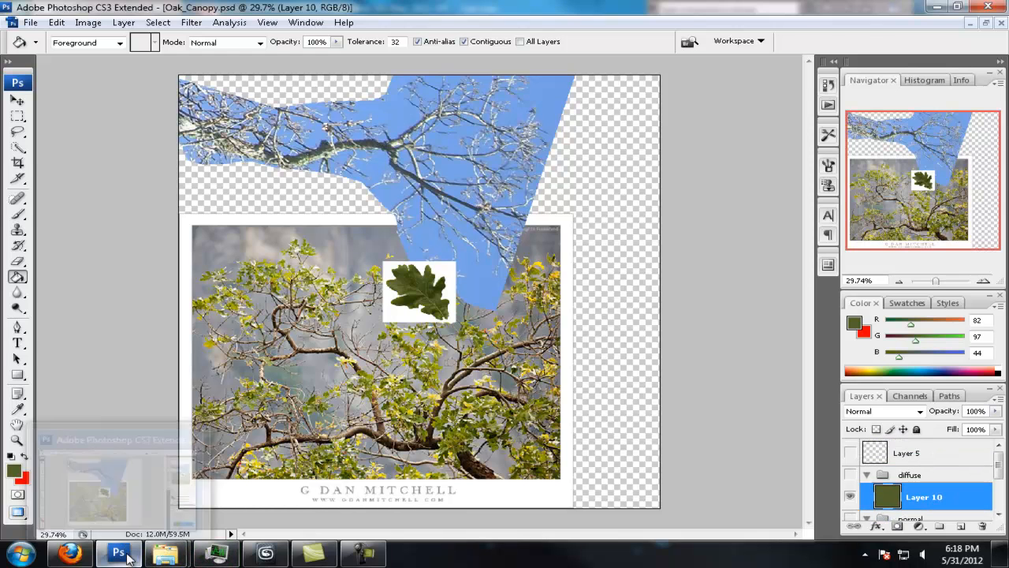
# Open grass.png from the inter folder in Photoshop.
pyautogui.moveTo(249, 558)
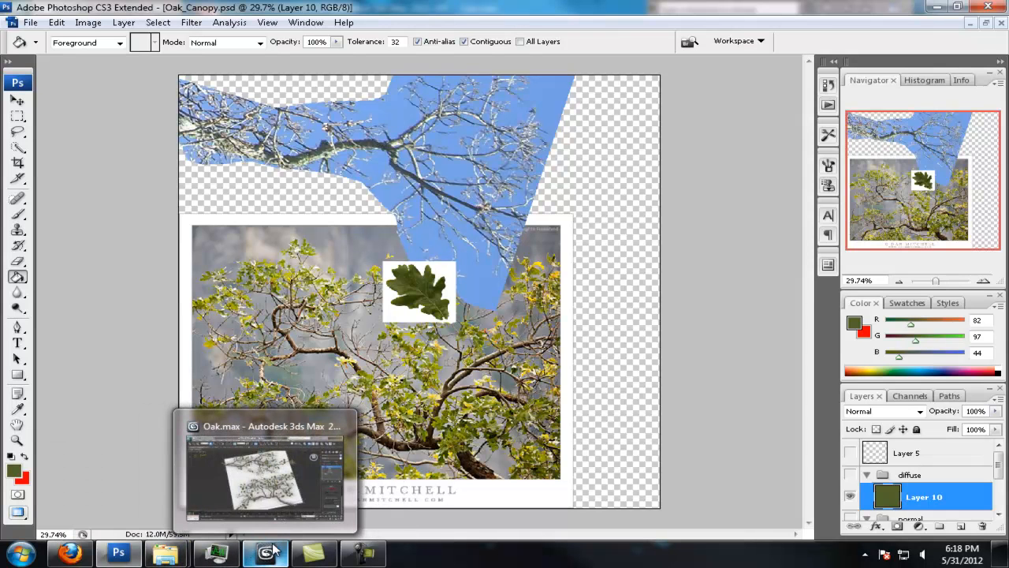
pyautogui.moveTo(176, 560)
pyautogui.click(273, 477)
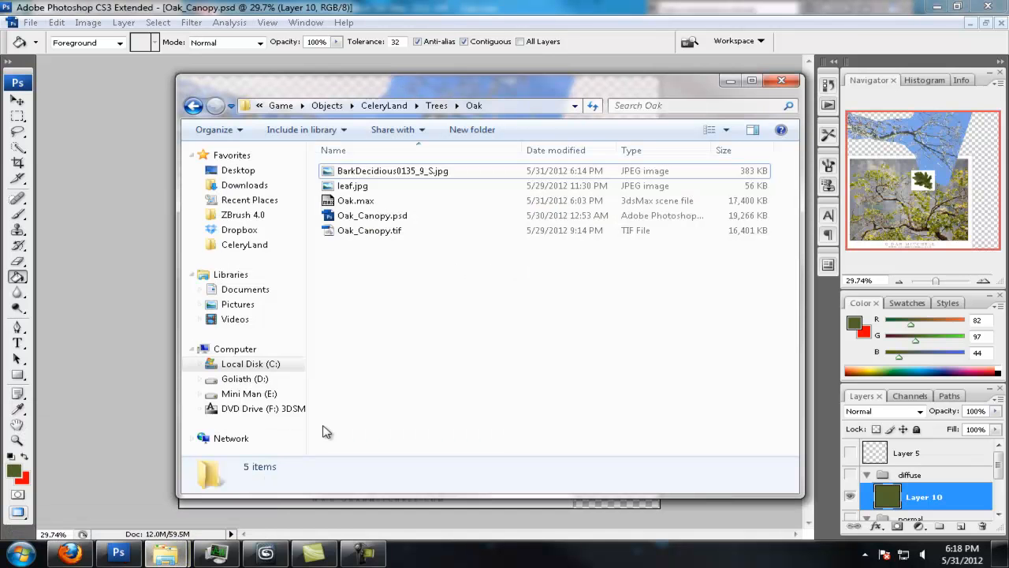
pyautogui.click(730, 82)
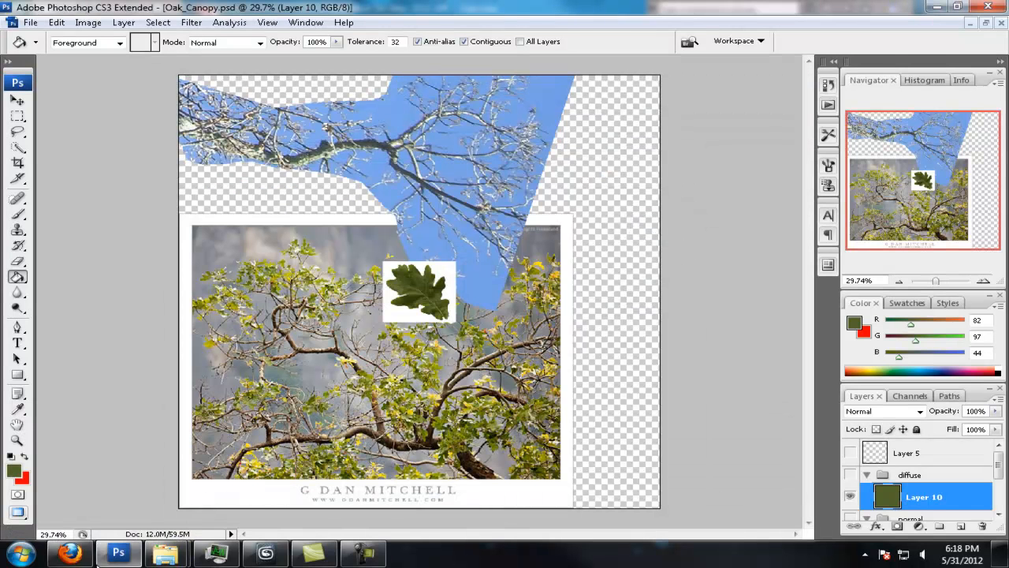
pyautogui.moveTo(165, 554)
pyautogui.click(120, 484)
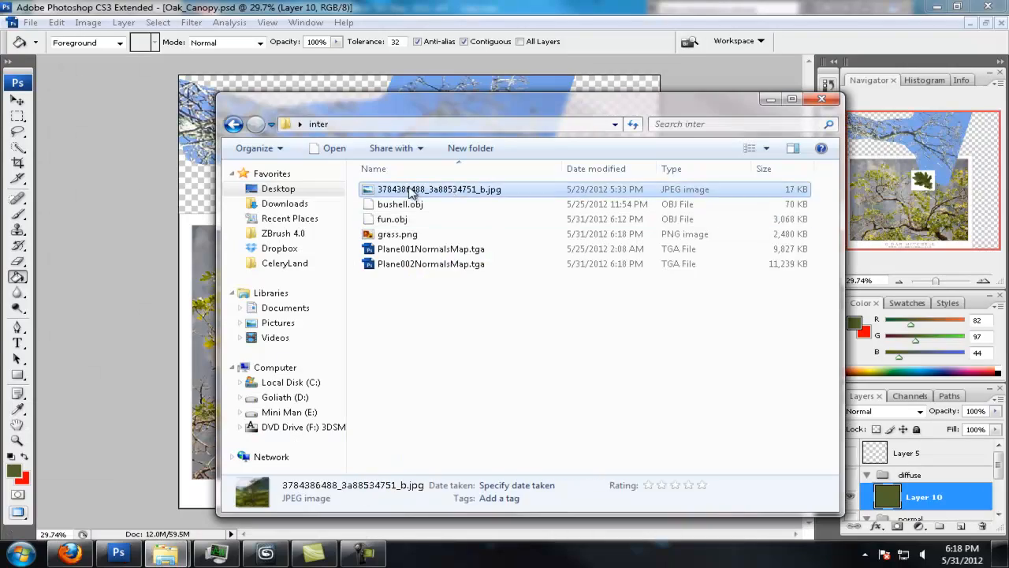
pyautogui.click(392, 219)
pyautogui.click(394, 236)
pyautogui.doubleClick(393, 237)
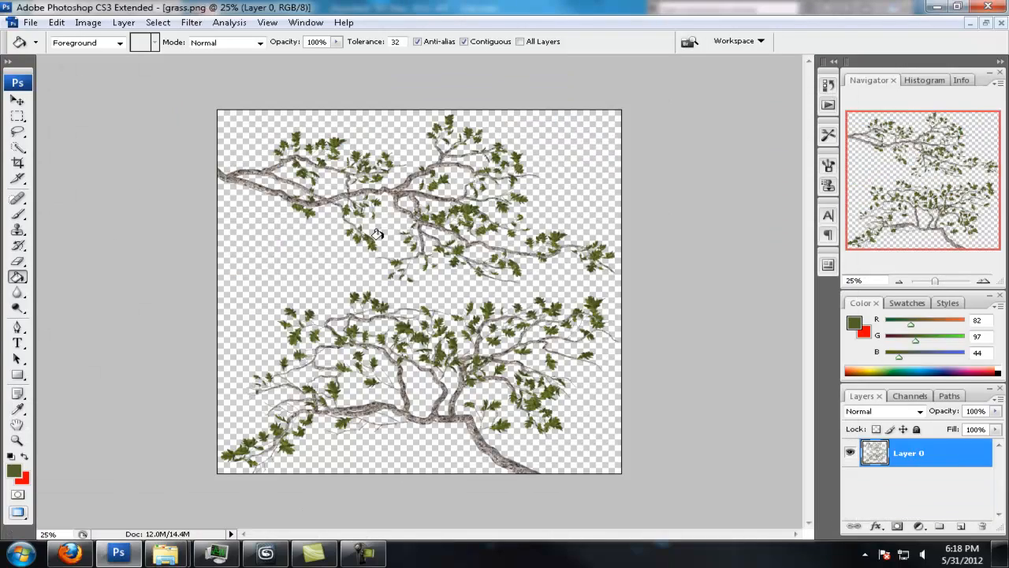
# Copy the branch image from grass.png into the diffuse group of Oak_Canopy.psd above Layer 10 and close grass.png.
pyautogui.click(985, 23)
pyautogui.moveTo(342, 96); pyautogui.dragTo(703, 92)
pyautogui.click(20, 99)
pyautogui.moveTo(654, 274); pyautogui.dragTo(325, 264)
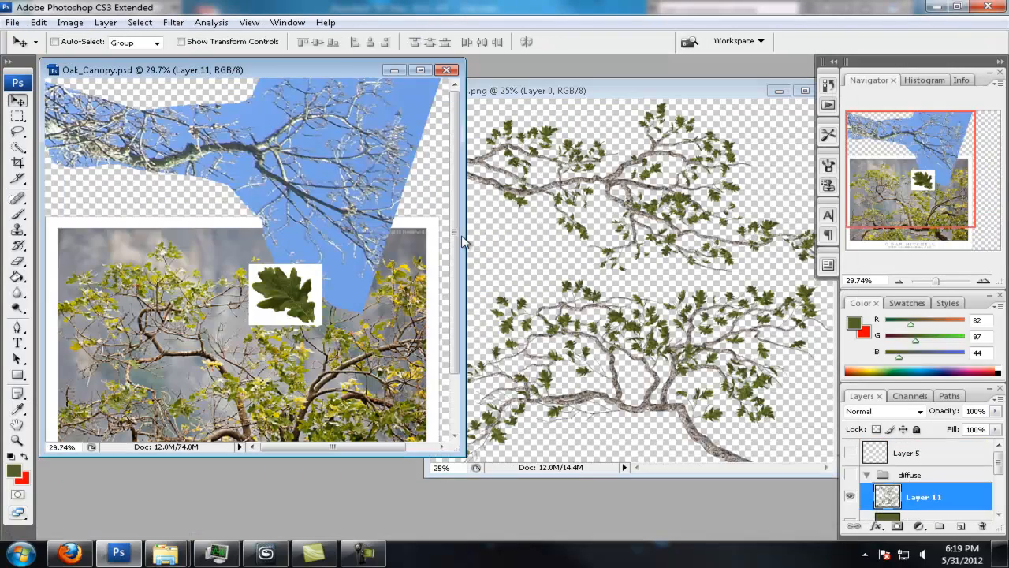
pyautogui.moveTo(670, 89); pyautogui.dragTo(377, 118)
pyautogui.click(538, 117)
# Hide the old group, show the normal and diffuse groups, and inspect the branches in the maximized Oak_Canopy.psd.
pyautogui.moveTo(999, 459); pyautogui.dragTo(999, 495)
pyautogui.click(852, 513)
pyautogui.scroll(1, 851, 489)
pyautogui.click(852, 468)
pyautogui.scroll(2, 852, 465)
pyautogui.click(852, 453)
pyautogui.click(420, 70)
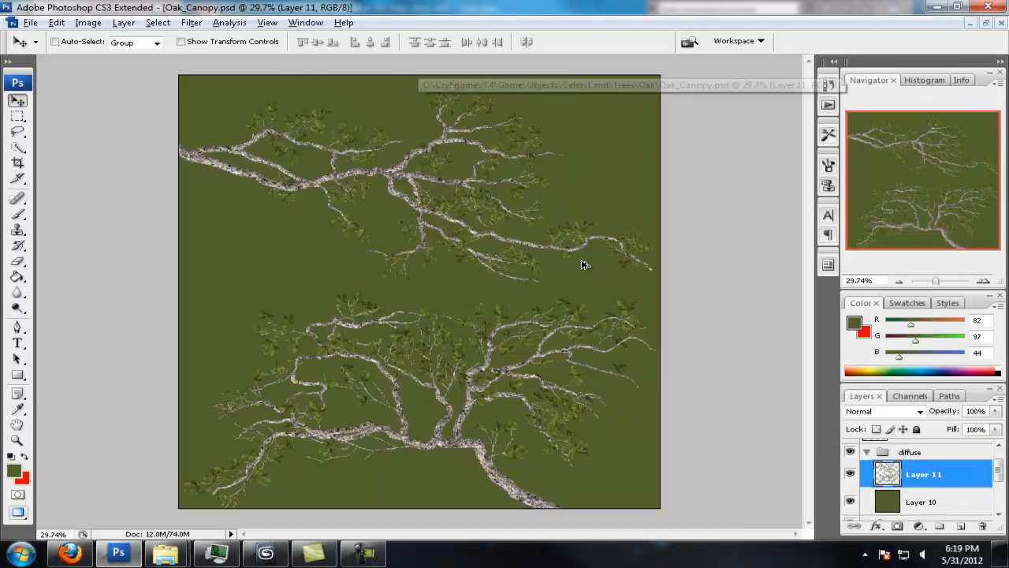
pyautogui.keyDown('alt'); pyautogui.scroll(8, 584, 264); pyautogui.keyUp('alt')
pyautogui.moveTo(501, 158); pyautogui.dragTo(583, 374)
pyautogui.keyDown('alt'); pyautogui.scroll(3, 584, 373); pyautogui.keyUp('alt')
pyautogui.moveTo(659, 372); pyautogui.dragTo(520, 316)
pyautogui.keyDown('alt'); pyautogui.scroll(-4, 596, 354); pyautogui.keyUp('alt')
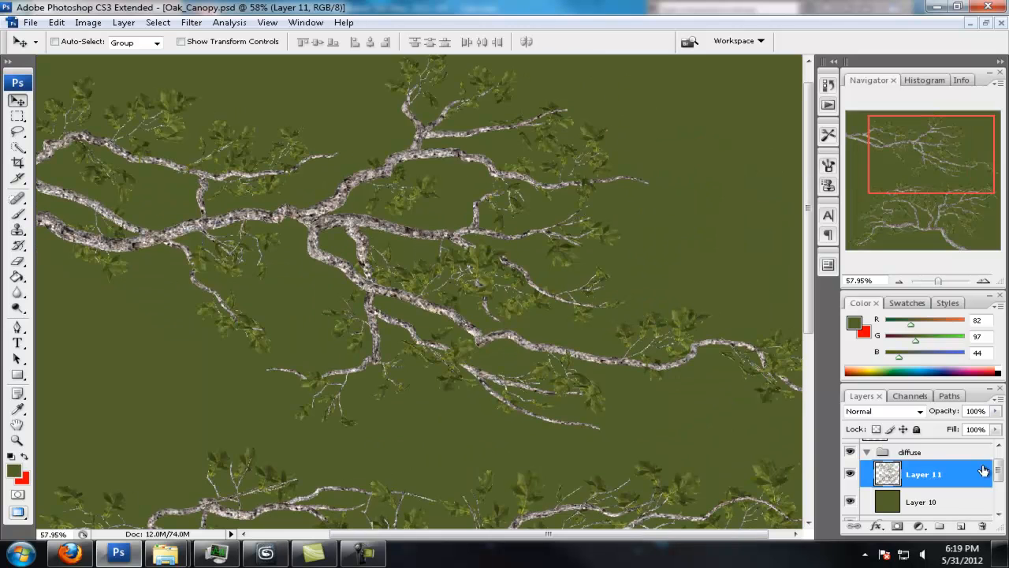
# Enlarge the layer list and duplicate the normal group's Layer 7 to the top of the diffuse group.
pyautogui.moveTo(998, 471); pyautogui.dragTo(1001, 496)
pyautogui.click(930, 466)
pyautogui.moveTo(933, 387); pyautogui.dragTo(928, 329)
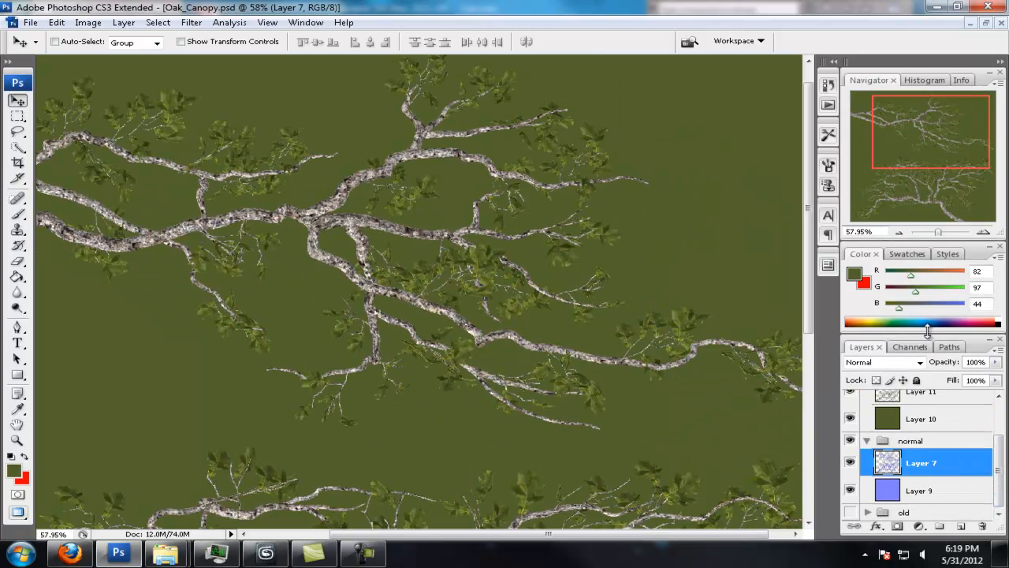
pyautogui.click(1000, 72)
pyautogui.keyDown('alt'); pyautogui.moveTo(923, 263); pyautogui.dragTo(918, 180); pyautogui.keyUp('alt')
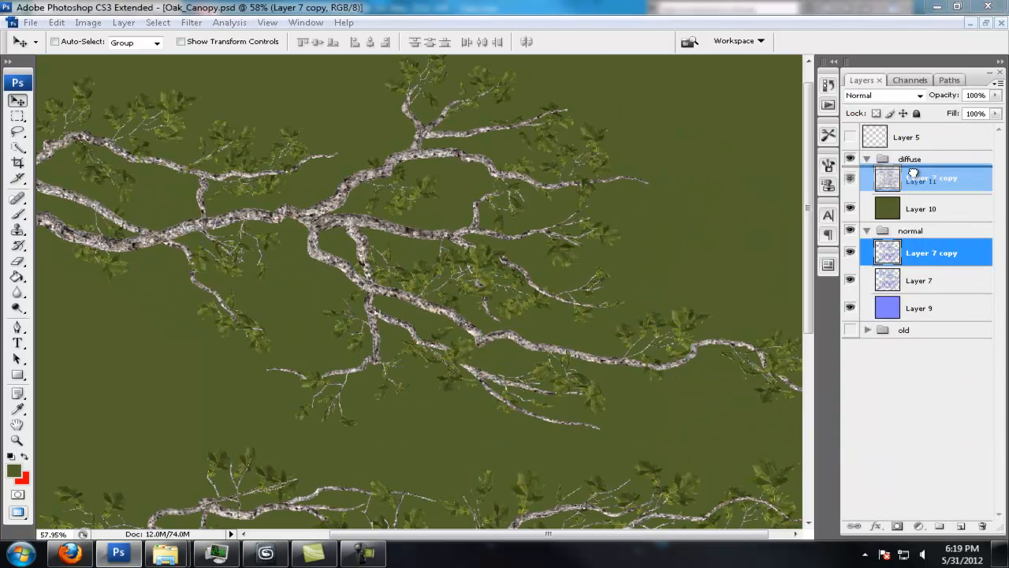
# Desaturate the Layer 7 copy with Hue/Saturation at a saturation of -100.
pyautogui.keyDown('alt'); pyautogui.scroll(3, 370, 229); pyautogui.keyUp('alt')
pyautogui.hotkey('ctrl', 'u')
pyautogui.moveTo(489, 335); pyautogui.dragTo(411, 335)
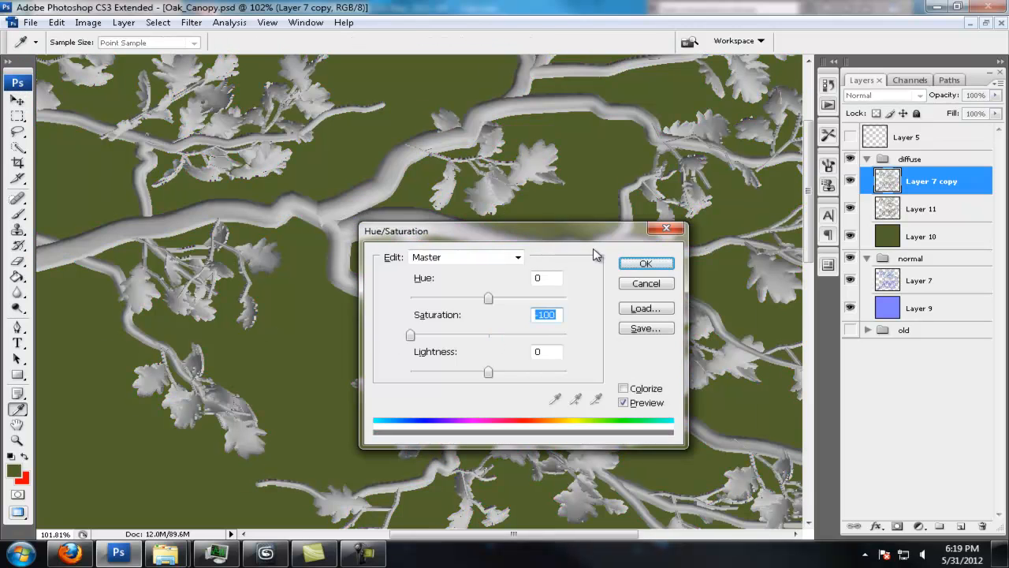
pyautogui.click(652, 261)
# Blend the Layer 7 copy with Multiply at 43% opacity.
pyautogui.click(883, 96)
pyautogui.click(871, 149)
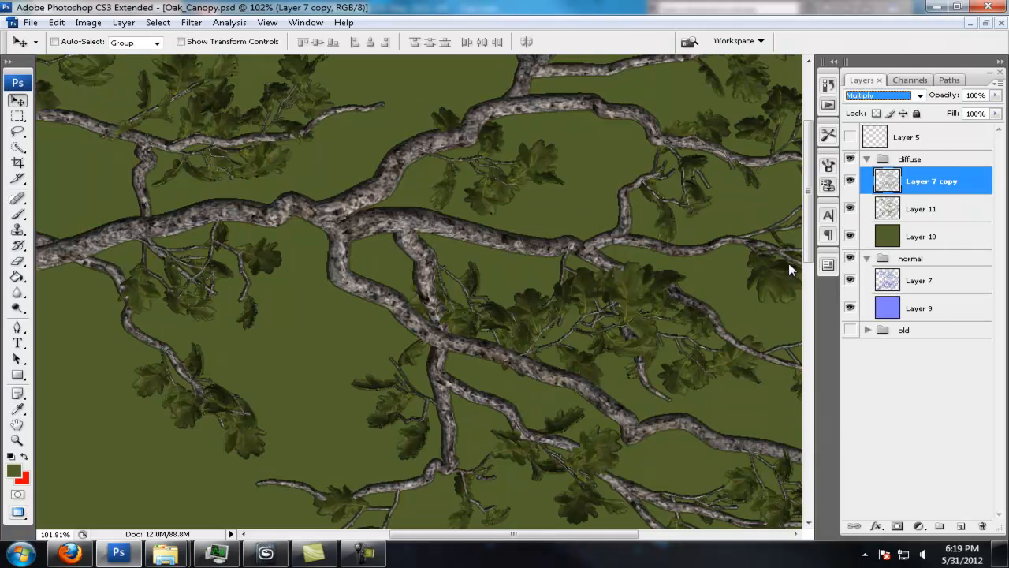
pyautogui.moveTo(995, 95); pyautogui.dragTo(947, 124)
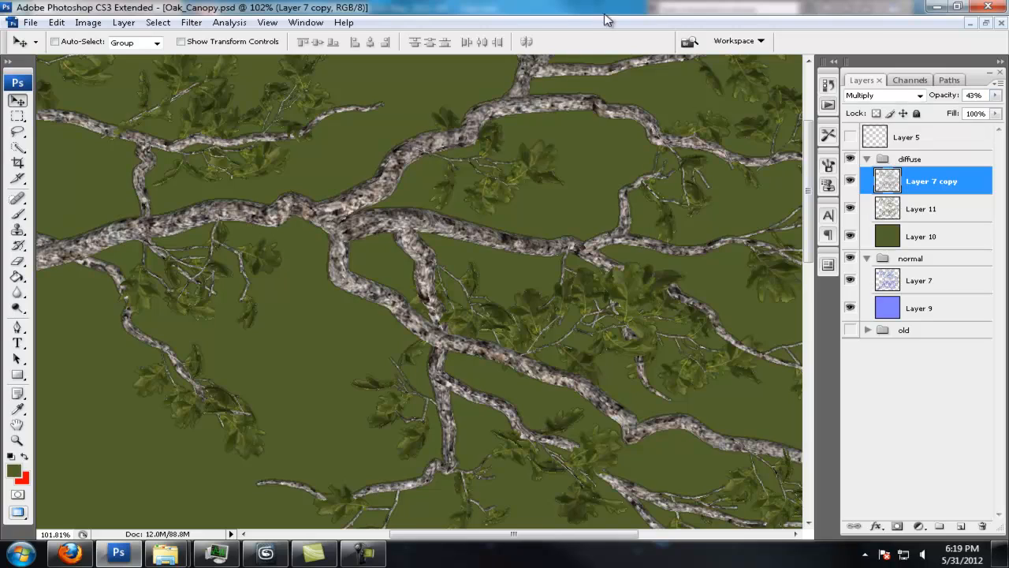
pyautogui.keyDown('alt'); pyautogui.scroll(-5, 550, 227); pyautogui.keyUp('alt')
pyautogui.keyDown('alt'); pyautogui.scroll(3, 549, 226); pyautogui.keyUp('alt')
# Switch the Layer 7 copy to Overlay blending and set its Levels input range to about 67 to 213.
pyautogui.click(883, 96)
pyautogui.click(867, 277)
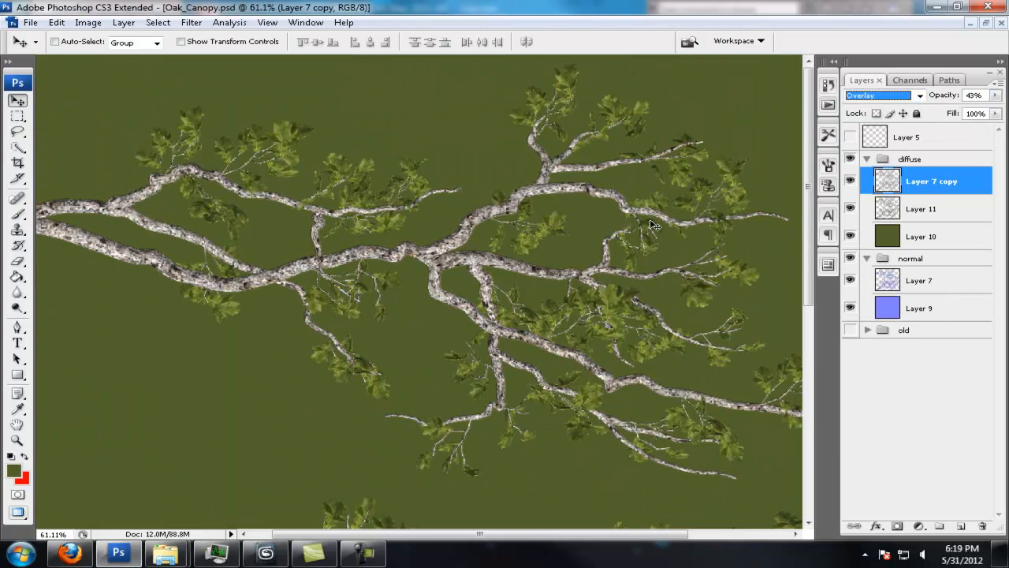
pyautogui.hotkey('ctrl', 'l')
pyautogui.moveTo(616, 297); pyautogui.dragTo(586, 297)
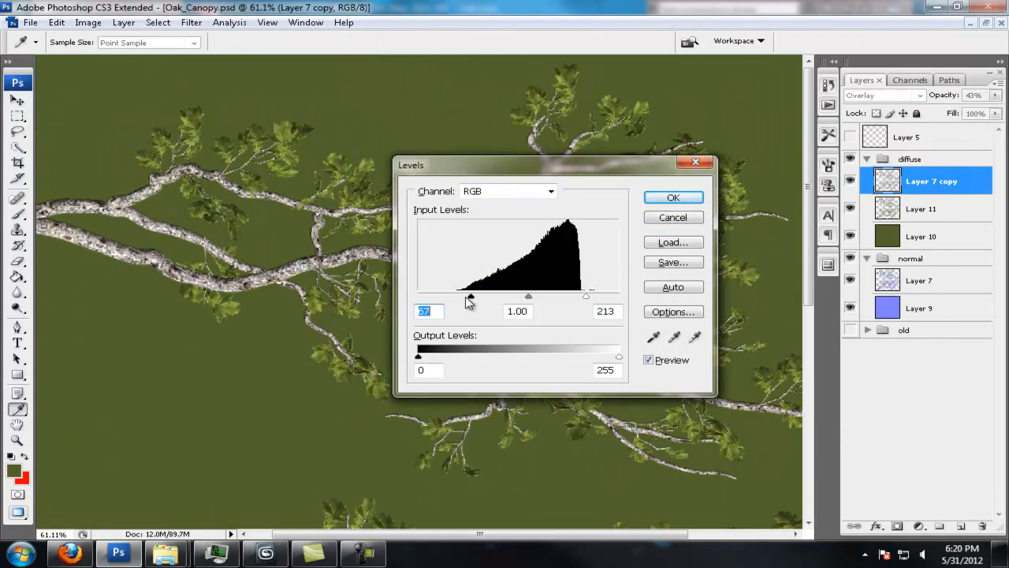
pyautogui.click(669, 202)
# Adjust the Layer 7 copy's opacity and compare the branches with the layer hidden and shown.
pyautogui.keyDown('alt'); pyautogui.scroll(-3, 591, 236); pyautogui.keyUp('alt')
pyautogui.keyDown('alt'); pyautogui.scroll(4, 552, 237); pyautogui.keyUp('alt')
pyautogui.moveTo(996, 95); pyautogui.dragTo(948, 112)
pyautogui.click(849, 181)
pyautogui.click(850, 182)
# Duplicate Layer 7 again to the top of the diffuse group and fully desaturate the duplicate.
pyautogui.click(943, 280)
pyautogui.hotkey('ctrl', 'j')
pyautogui.moveTo(941, 280); pyautogui.dragTo(910, 170)
pyautogui.hotkey('ctrl', 'u')
pyautogui.moveTo(488, 337); pyautogui.dragTo(317, 325)
pyautogui.click(640, 262)
# Set Layer 7 copy 2 to Overlay blending and delete the earlier Layer 7 copy.
pyautogui.click(919, 95)
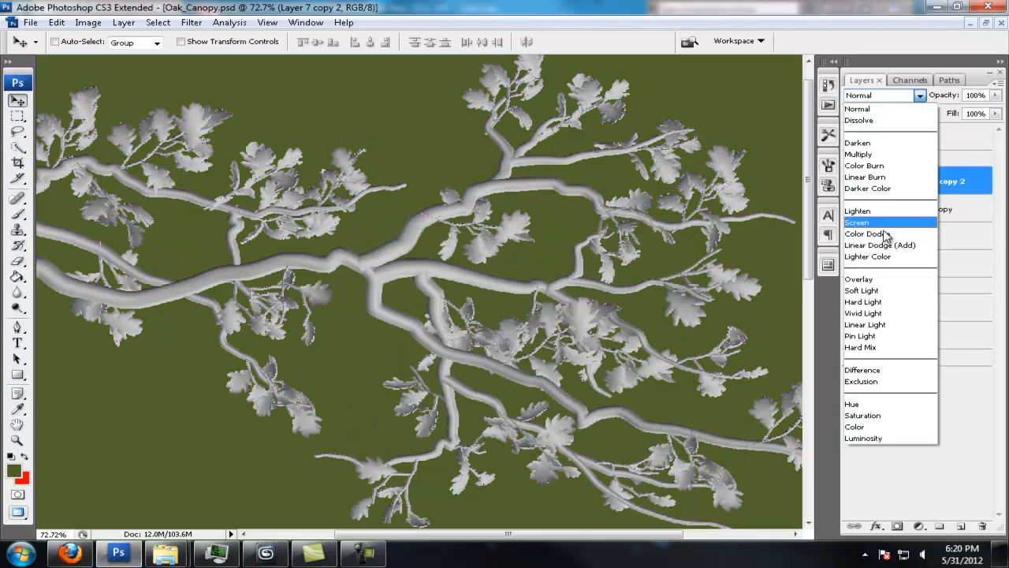
pyautogui.click(872, 279)
pyautogui.click(851, 209)
pyautogui.click(851, 208)
pyautogui.click(932, 209)
pyautogui.click(982, 526)
pyautogui.click(446, 215)
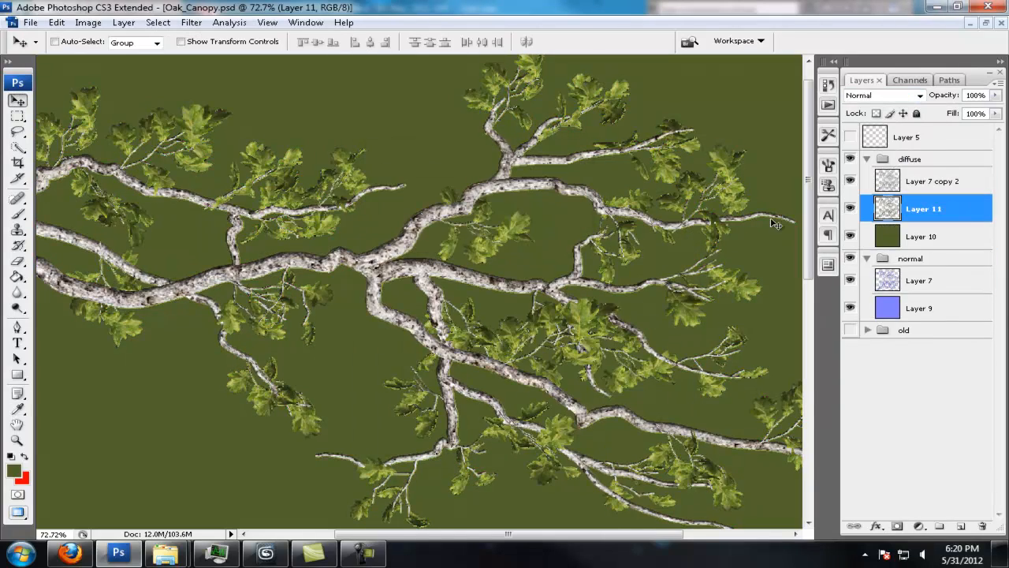
# Try reordering Layer 7 copy 2 in the diffuse group, and undo back to before Layer 7 copy was deleted.
pyautogui.click(917, 182)
pyautogui.click(919, 95)
pyautogui.click(665, 6)
pyautogui.moveTo(917, 182); pyautogui.dragTo(916, 221)
pyautogui.moveTo(916, 210); pyautogui.dragTo(916, 178)
pyautogui.hotkey('ctrl', 'alt', 'z')
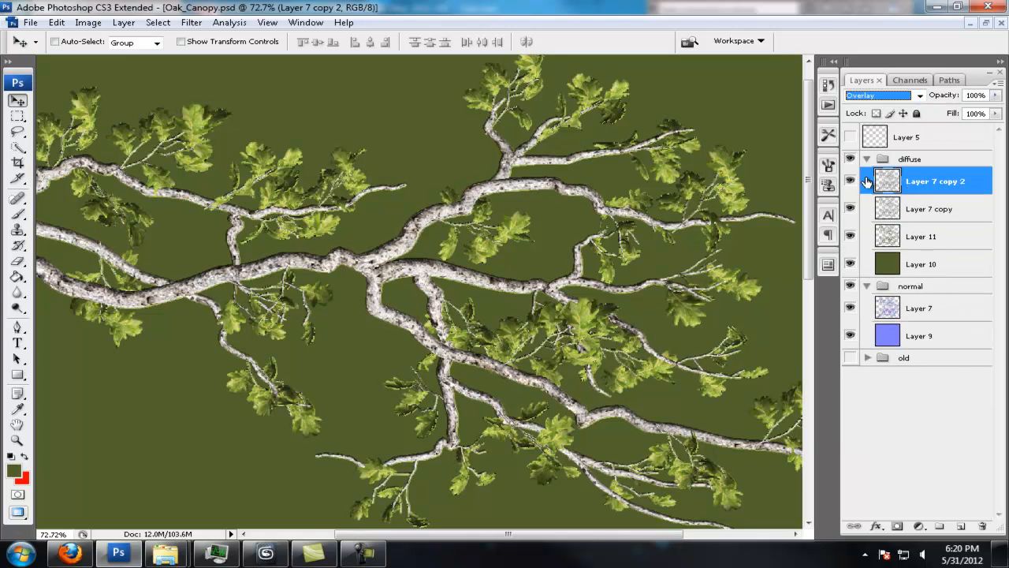
# Set Layer 7 copy 2 to Multiply blending at about 52% opacity.
pyautogui.click(901, 96)
pyautogui.click(864, 154)
pyautogui.click(995, 96)
pyautogui.moveTo(974, 122); pyautogui.dragTo(960, 111)
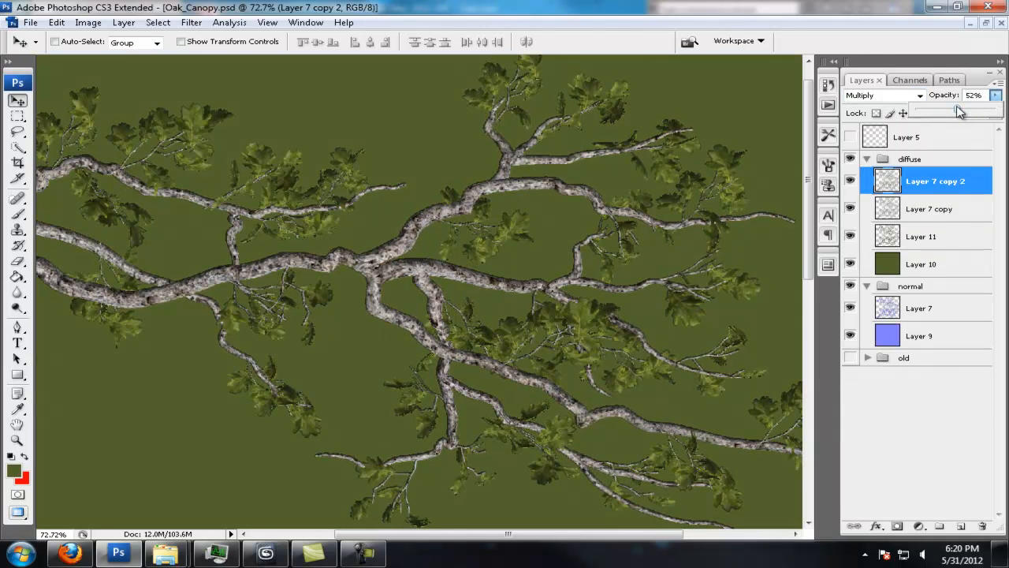
# Compare the branches with Layer 7 copy hidden and shown, and delete that layer.
pyautogui.click(851, 209)
pyautogui.click(852, 209)
pyautogui.click(852, 209)
pyautogui.click(928, 209)
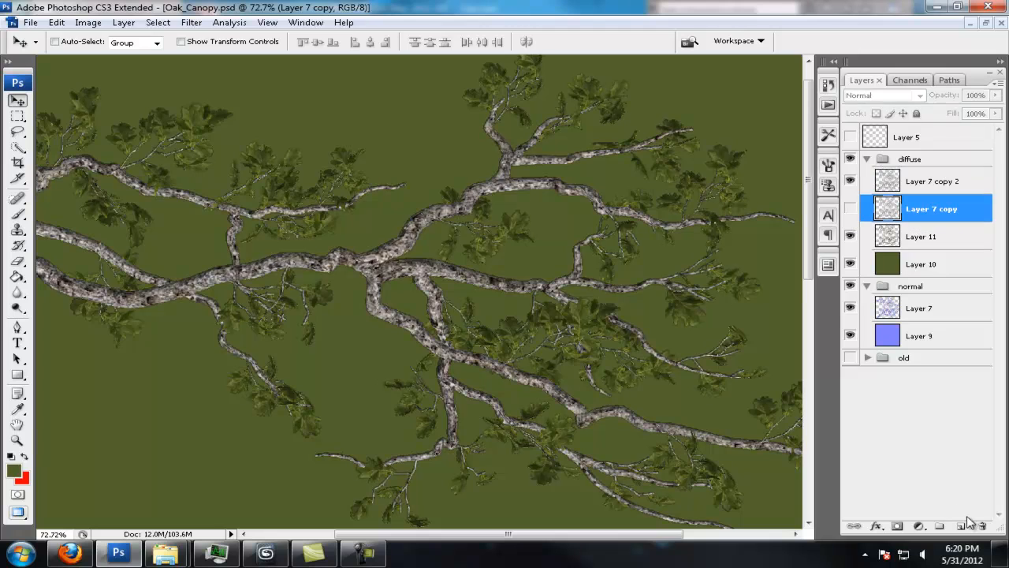
pyautogui.click(982, 526)
pyautogui.click(445, 215)
# Compare the branches with and without Layer 7 copy 2 and lower its opacity to 37%.
pyautogui.click(930, 181)
pyautogui.click(851, 180)
pyautogui.click(850, 180)
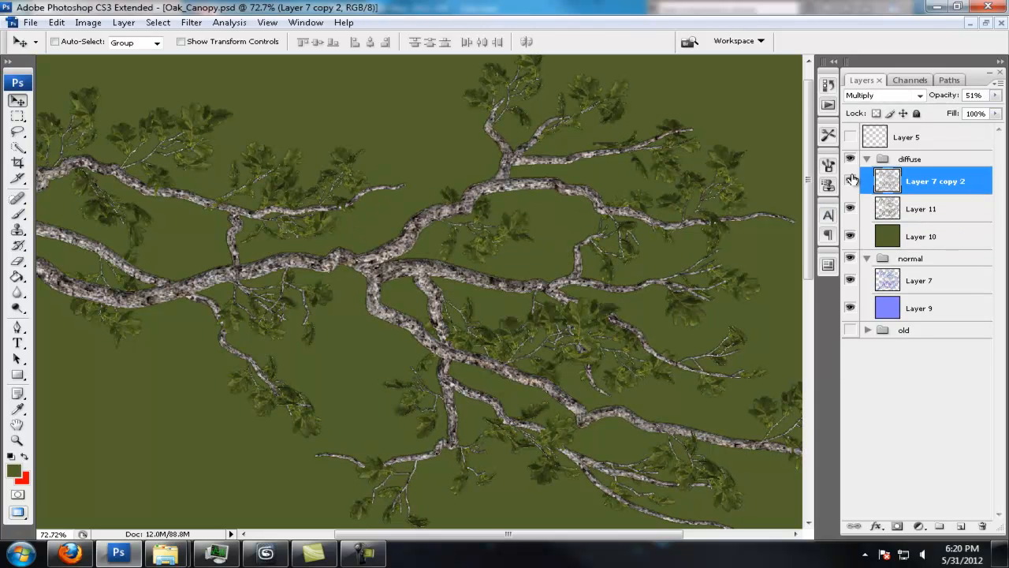
pyautogui.click(996, 95)
pyautogui.scroll(-8, 591, 304)
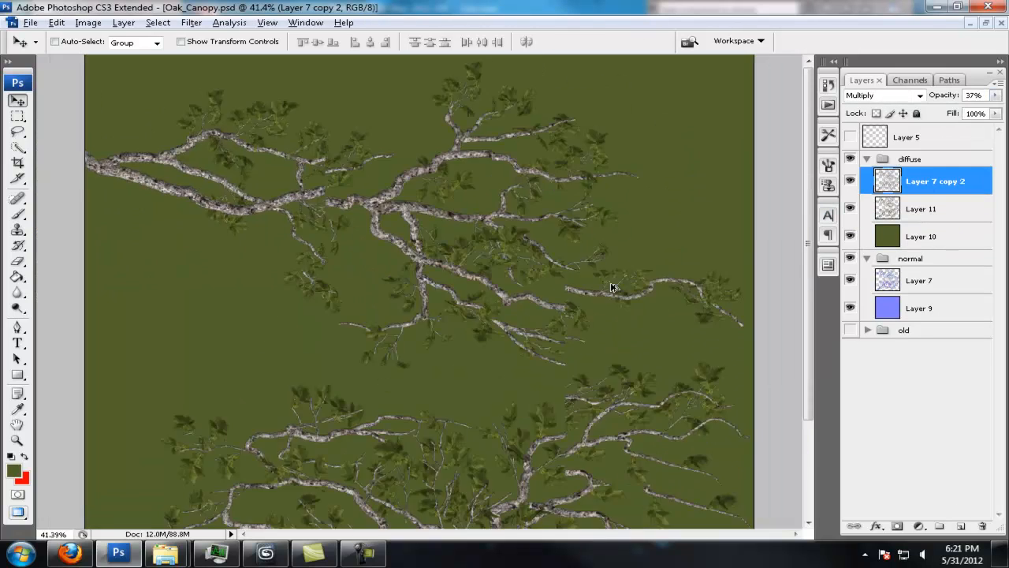
pyautogui.scroll(4, 526, 266)
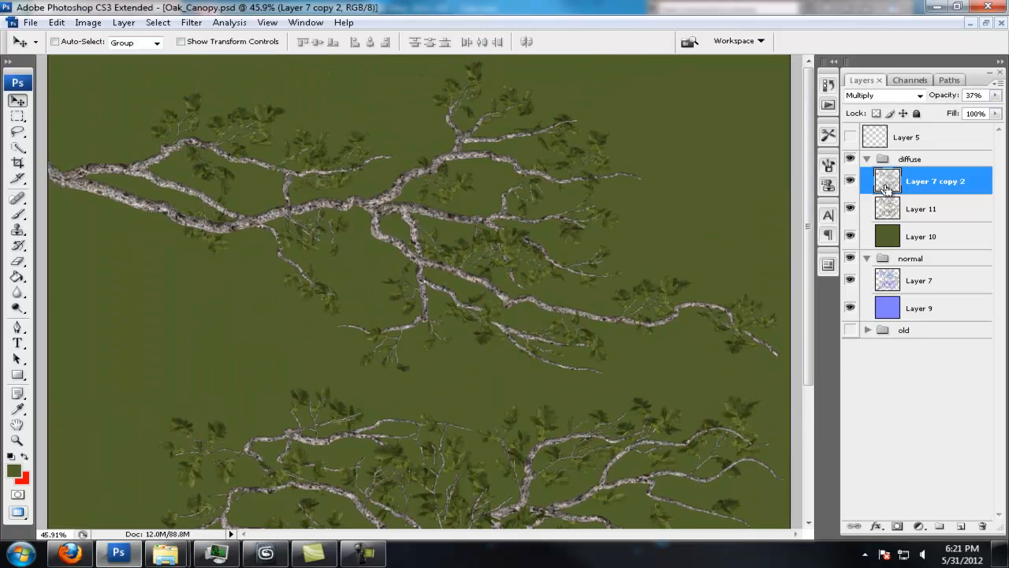
# Duplicate Layer 7 copy 2, discard the duplicate, and inspect the shaded branches.
pyautogui.hotkey('ctrl', 'j')
pyautogui.moveTo(887, 181); pyautogui.dragTo(982, 526)
pyautogui.scroll(-2, 573, 240)
pyautogui.scroll(-2, 573, 241)
pyautogui.scroll(5, 638, 318)
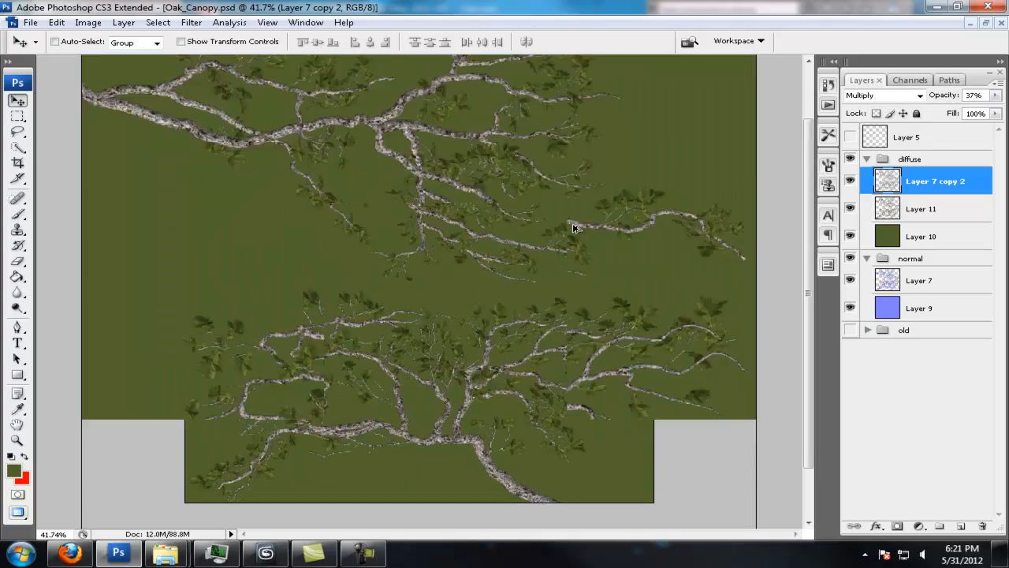
pyautogui.scroll(-4, 540, 266)
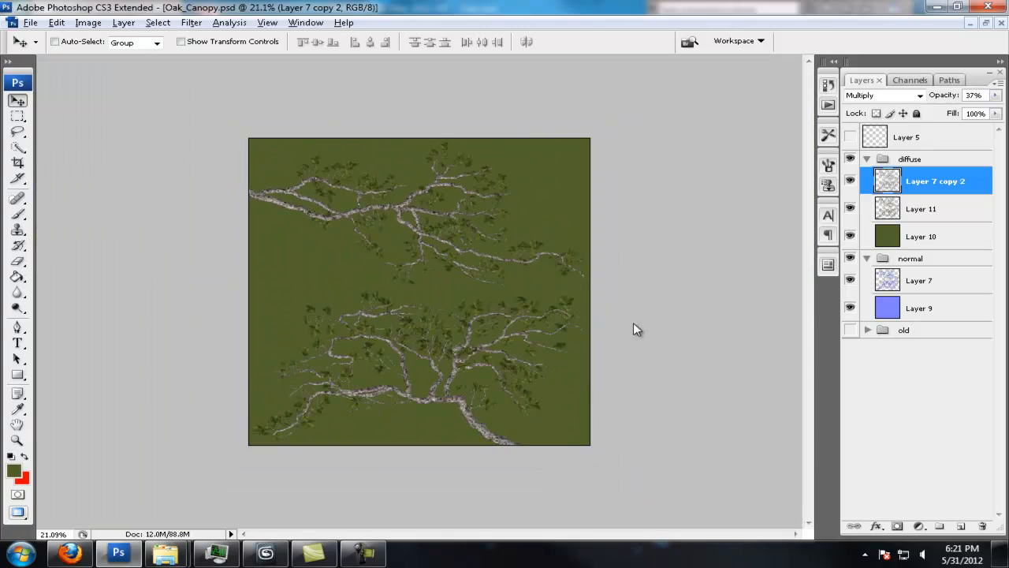
pyautogui.scroll(3, 543, 210)
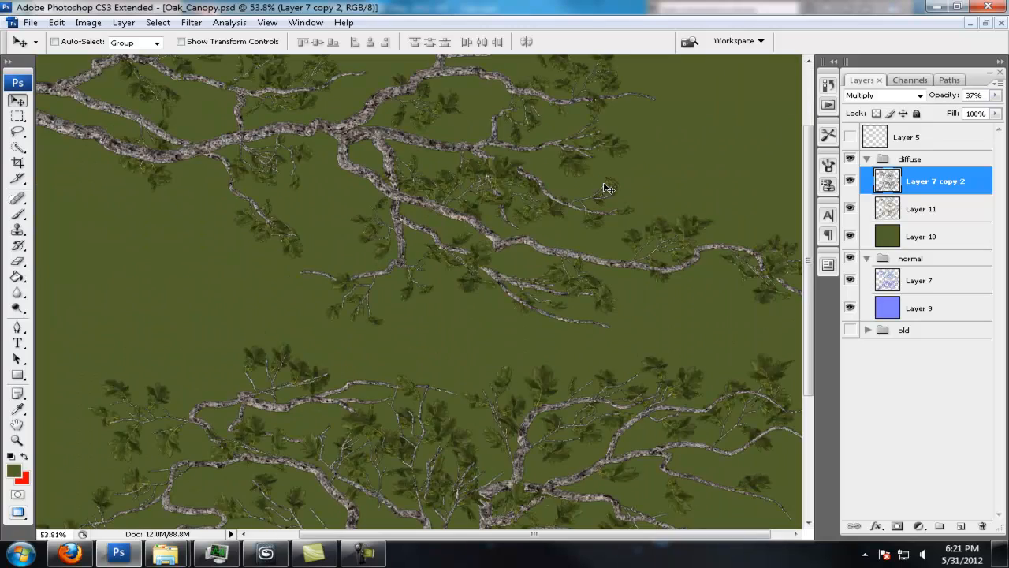
# Set Layer 7 copy 2's opacity to 40%, check the shading across both branches, and switch to 3ds Max.
pyautogui.moveTo(995, 96); pyautogui.dragTo(939, 110)
pyautogui.click(850, 181)
pyautogui.click(849, 182)
pyautogui.moveTo(996, 96); pyautogui.dragTo(952, 111)
pyautogui.scroll(-3, 596, 185)
pyautogui.scroll(1, 596, 191)
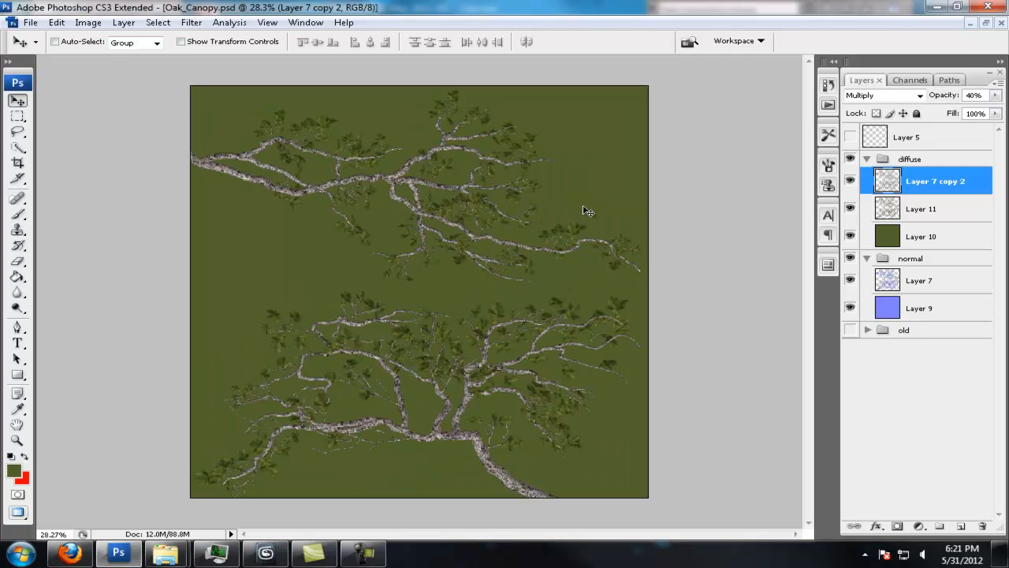
pyautogui.scroll(3, 762, 236)
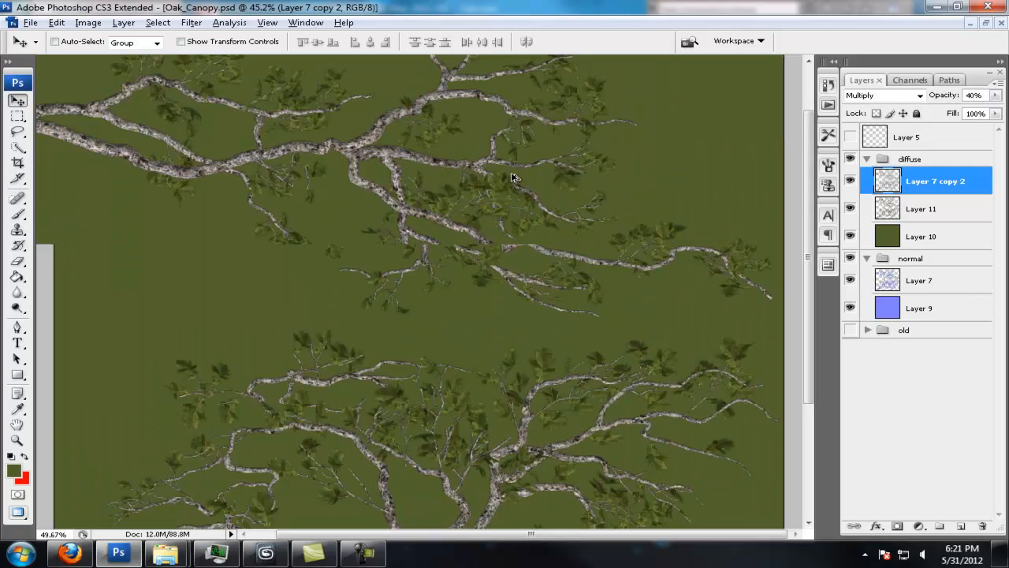
pyautogui.scroll(-3, 709, 248)
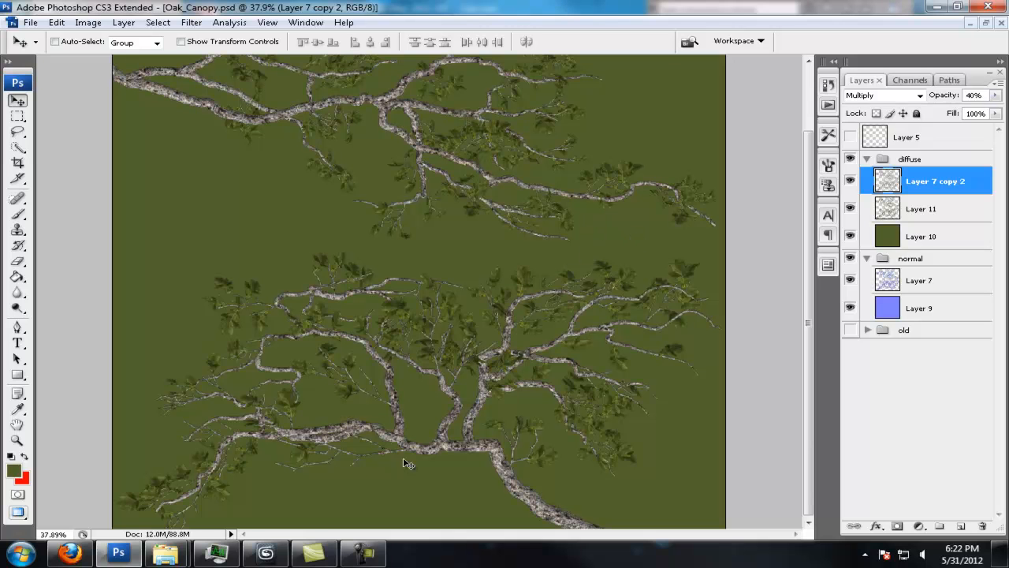
pyautogui.click(266, 553)
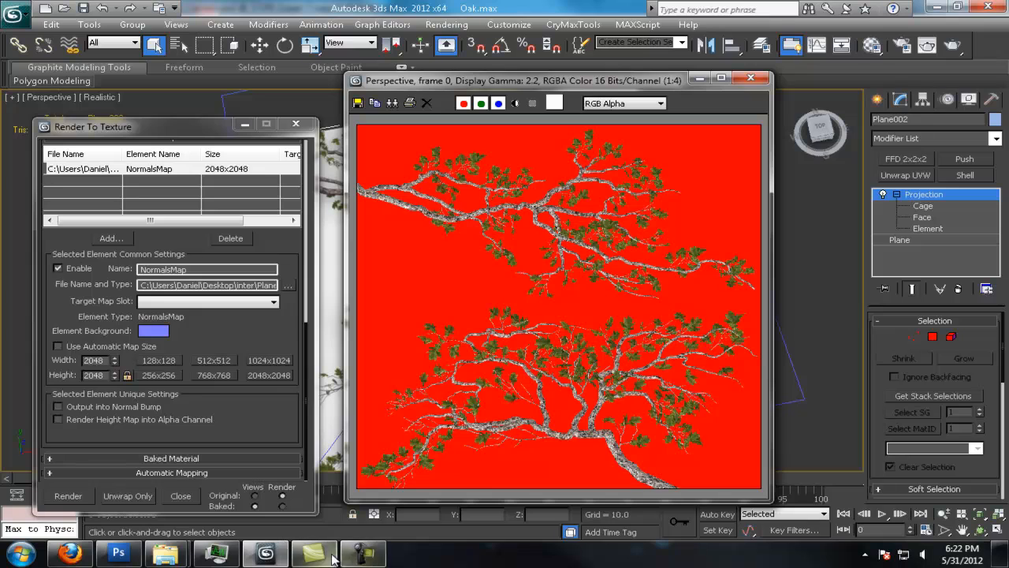
# Switch to Photoshop, duplicate Layer 11 and show only the copy.
pyautogui.click(118, 553)
pyautogui.click(934, 214)
pyautogui.hotkey('ctrl', 'j')
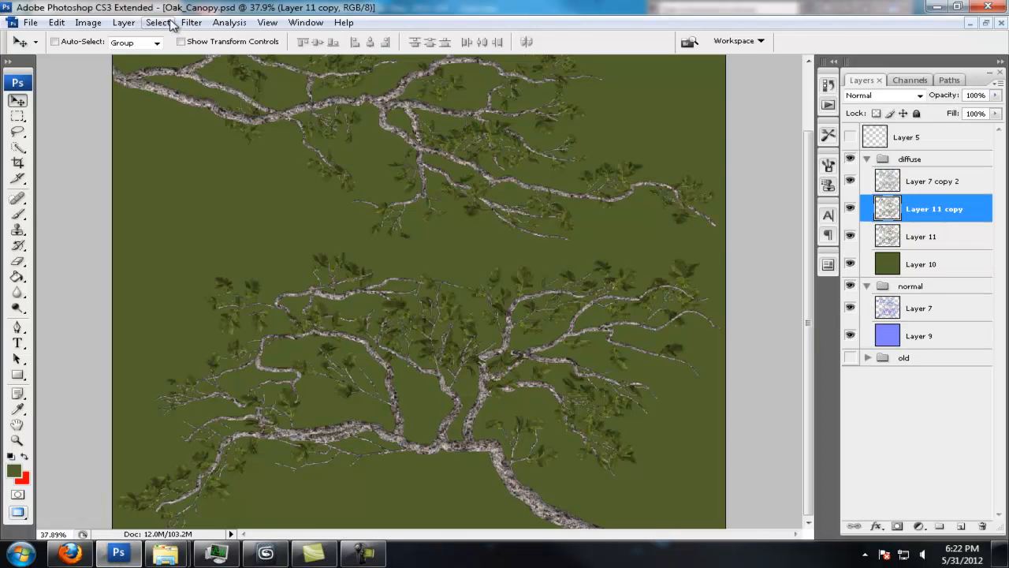
pyautogui.keyDown('alt'); pyautogui.click(849, 208); pyautogui.keyUp('alt')
# Try to lighten the leaves on Layer 11 copy with Selective Color, using Absolute method and Black at -100%.
pyautogui.click(88, 22)
pyautogui.moveTo(111, 64)
pyautogui.click(264, 233)
pyautogui.moveTo(986, 218); pyautogui.dragTo(345, 177)
pyautogui.click(429, 203)
pyautogui.click(418, 242)
pyautogui.moveTo(418, 331); pyautogui.dragTo(339, 332)
pyautogui.click(438, 361)
pyautogui.click(549, 230)
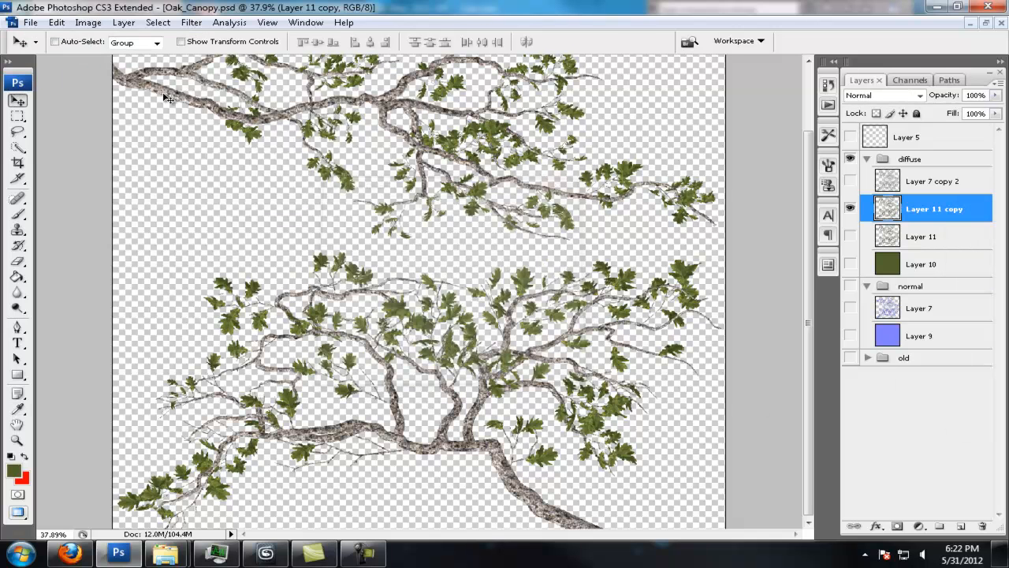
# Try a second Selective Color pass on Layer 11 copy with Greens' Black at -100%, and check the leaves.
pyautogui.click(88, 22)
pyautogui.moveTo(119, 56)
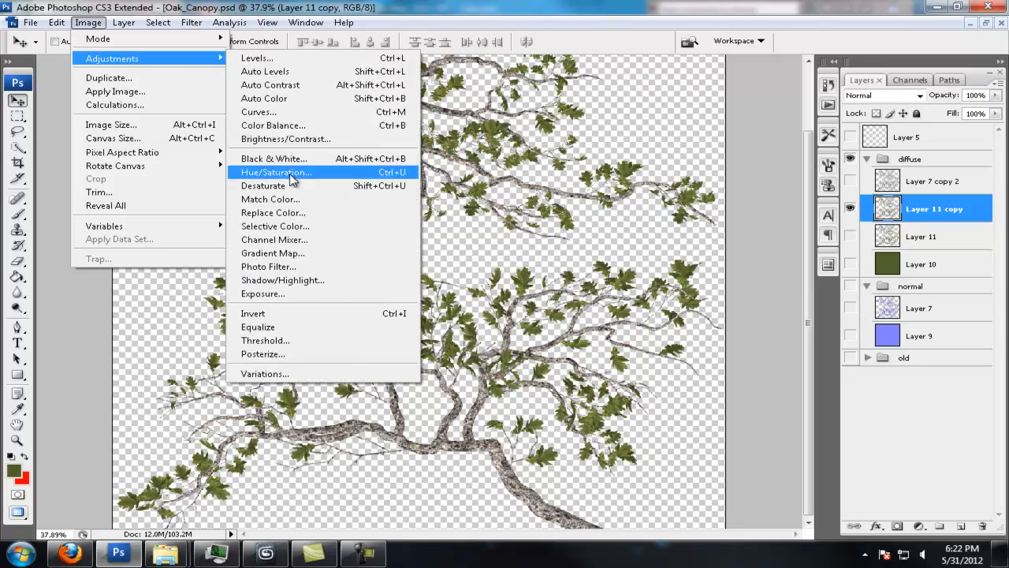
pyautogui.click(315, 227)
pyautogui.click(433, 204)
pyautogui.click(418, 229)
pyautogui.moveTo(417, 331); pyautogui.dragTo(340, 331)
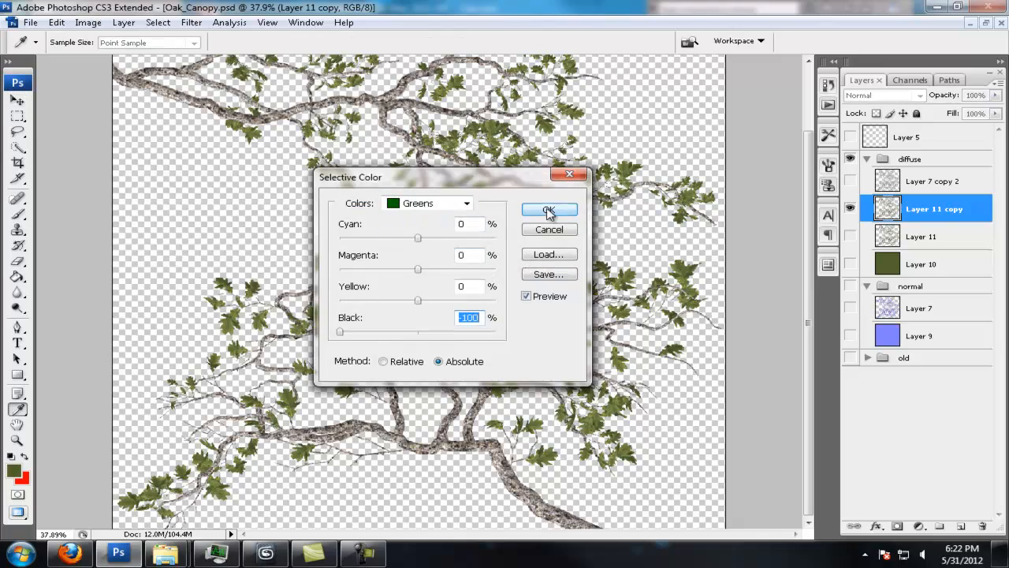
pyautogui.click(549, 211)
pyautogui.keyDown('alt'); pyautogui.scroll(4, 448, 134); pyautogui.keyUp('alt')
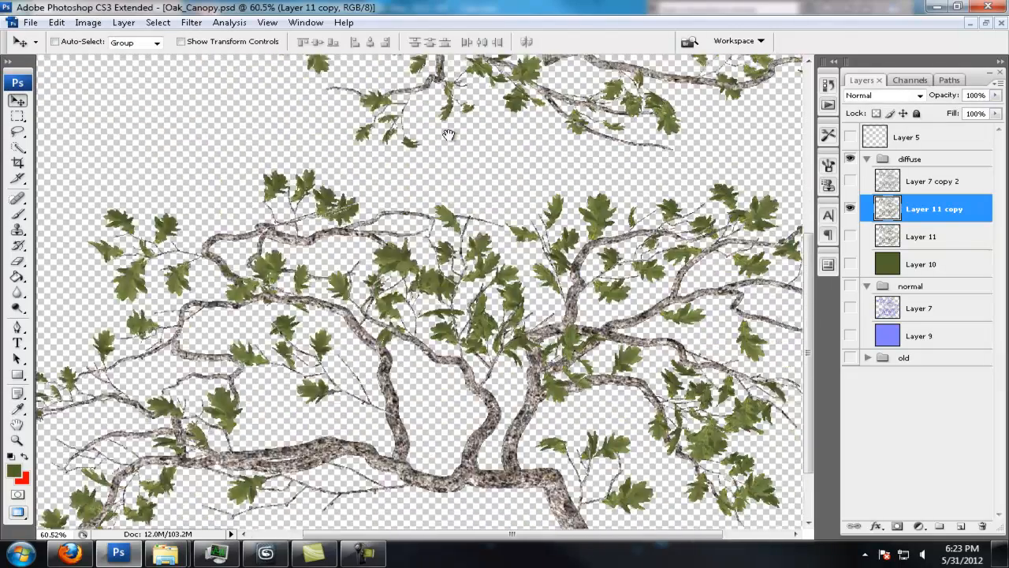
pyautogui.keyDown('alt'); pyautogui.scroll(-3, 447, 134); pyautogui.keyUp('alt')
pyautogui.hotkey('ctrl', '0')
# Start Replace Color on Layer 11 copy with fuzziness 60 and sample the leaf green.
pyautogui.click(88, 22)
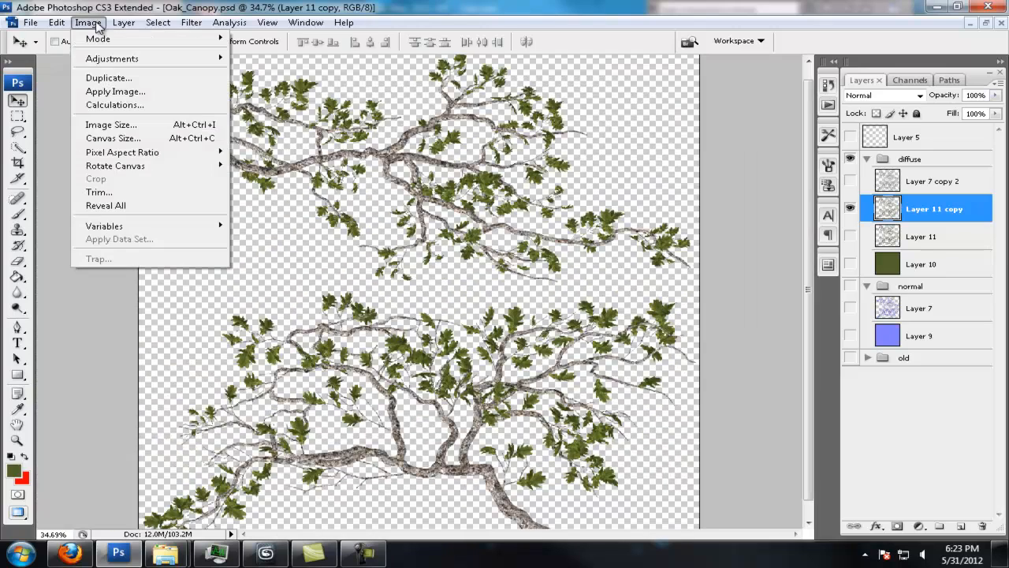
pyautogui.moveTo(119, 58)
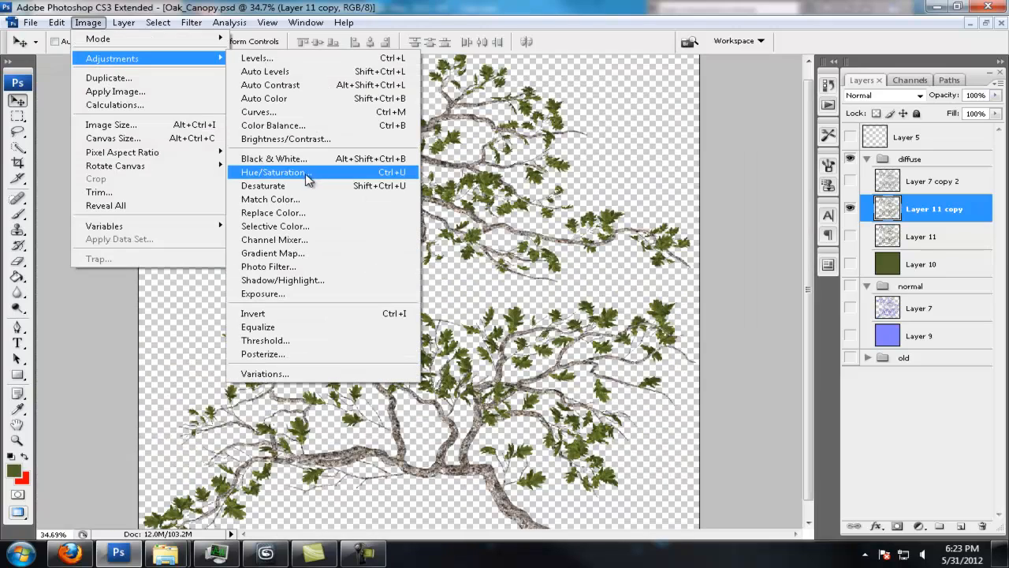
pyautogui.click(320, 213)
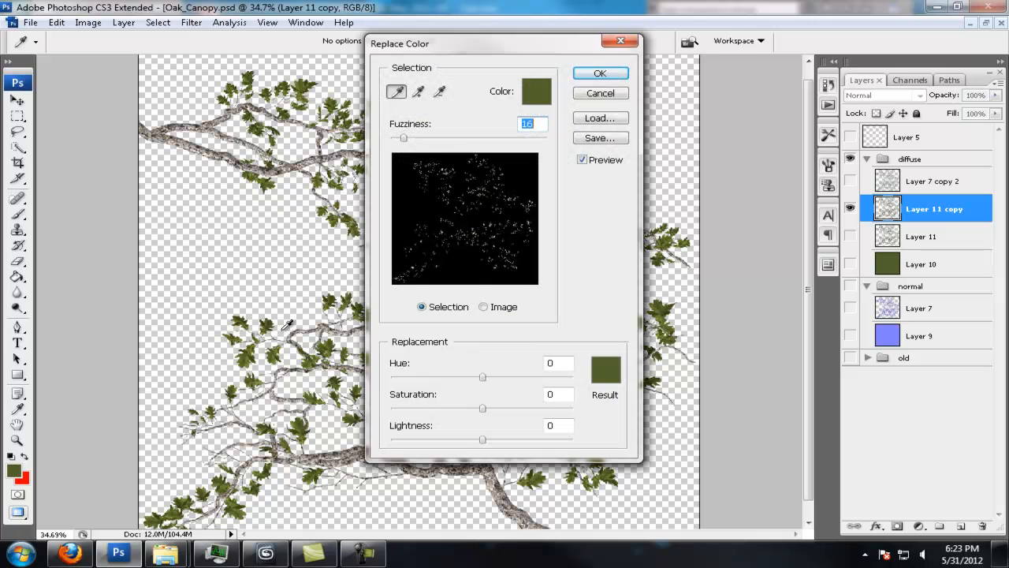
pyautogui.moveTo(403, 137); pyautogui.dragTo(437, 137)
pyautogui.moveTo(446, 44); pyautogui.dragTo(526, 44)
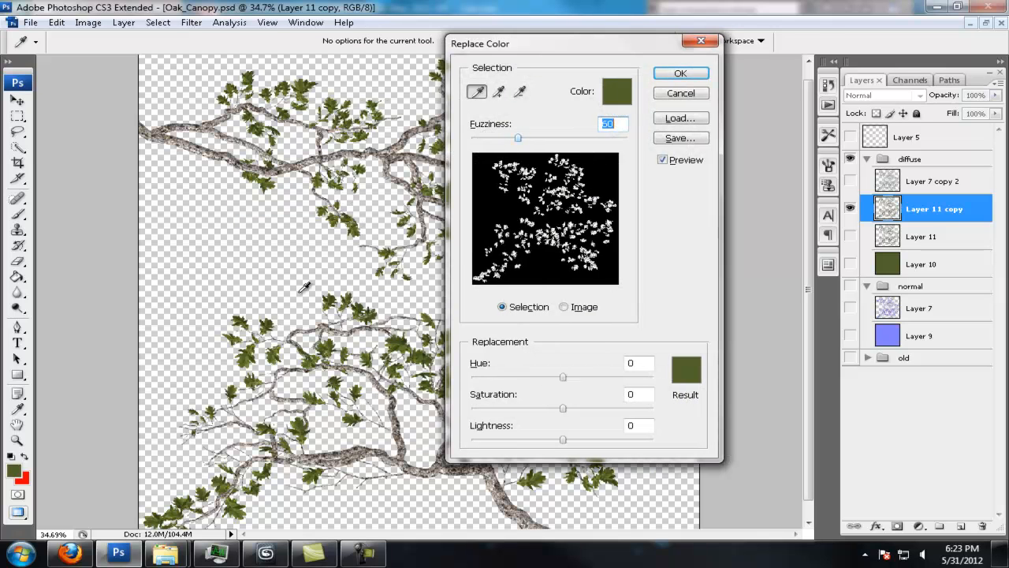
pyautogui.click(272, 319)
pyautogui.click(245, 325)
pyautogui.scroll(1, 248, 85)
pyautogui.click(247, 98)
pyautogui.click(260, 127)
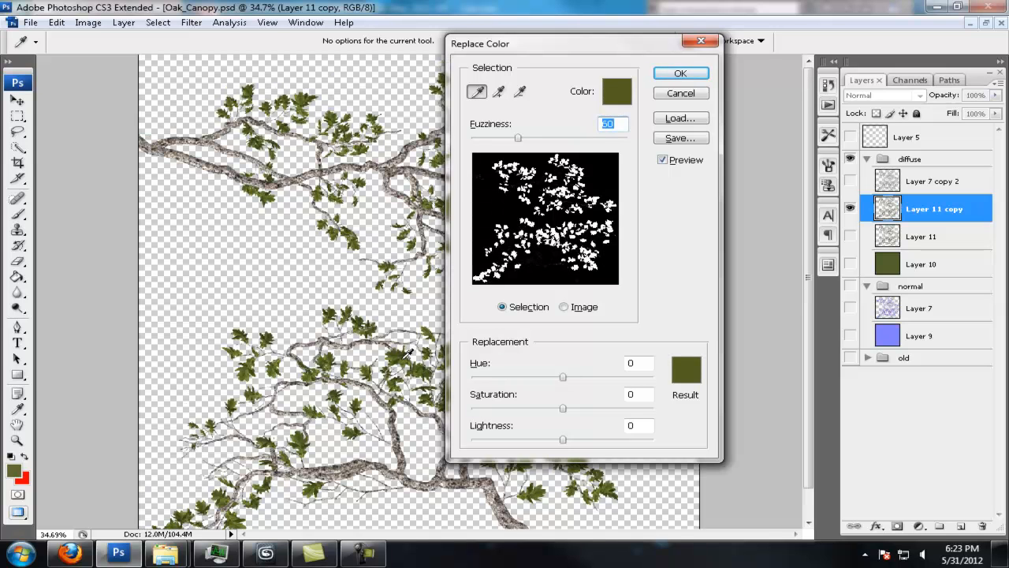
# Raise the Replace Color fuzziness to 78 and turn the sampled leaves white with Lightness +100.
pyautogui.moveTo(518, 138); pyautogui.dragTo(534, 139)
pyautogui.moveTo(564, 440); pyautogui.dragTo(708, 440)
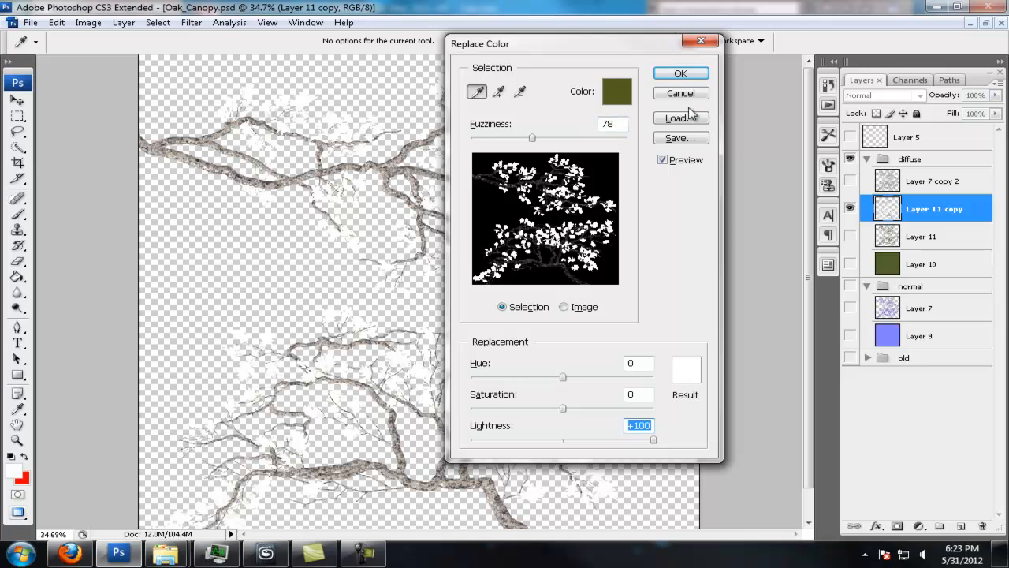
pyautogui.click(680, 72)
# Darken the branches with Levels, using input black 212 and midtone 1.45.
pyautogui.hotkey('ctrl', 'l')
pyautogui.moveTo(495, 293); pyautogui.dragTo(654, 298)
pyautogui.moveTo(696, 296); pyautogui.dragTo(680, 296)
pyautogui.moveTo(653, 296); pyautogui.dragTo(675, 296)
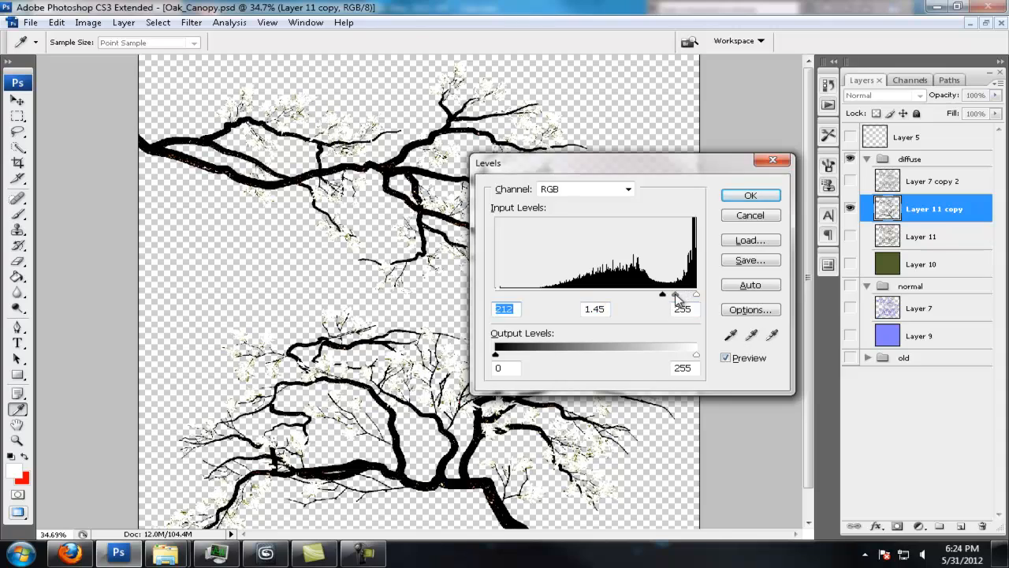
pyautogui.press('Return')
# Try a lowered Threshold on Layer 11 copy to reduce it to black branches and white leaves.
pyautogui.scroll(10, 482, 191)
pyautogui.click(90, 24)
pyautogui.moveTo(119, 65)
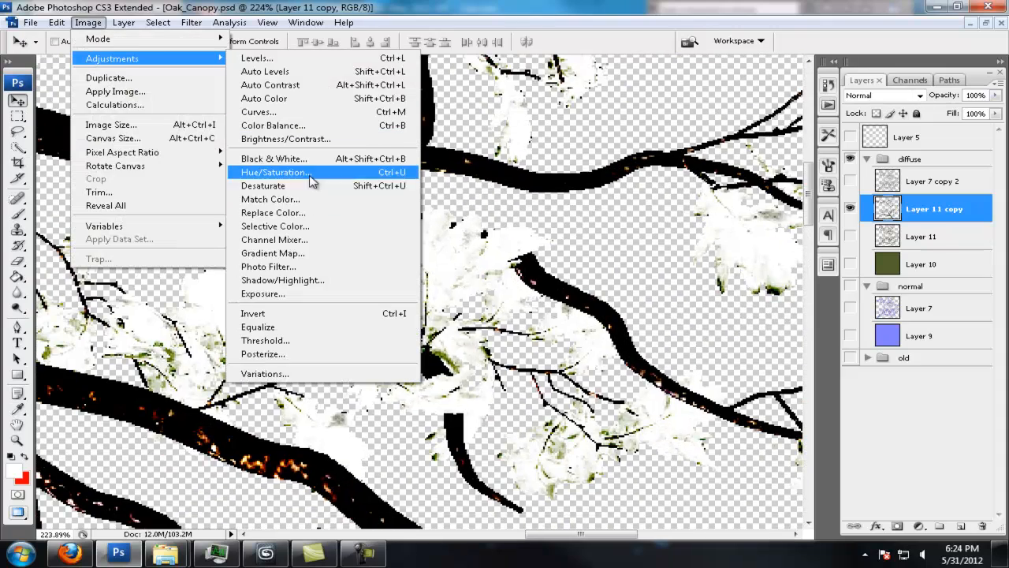
pyautogui.click(265, 339)
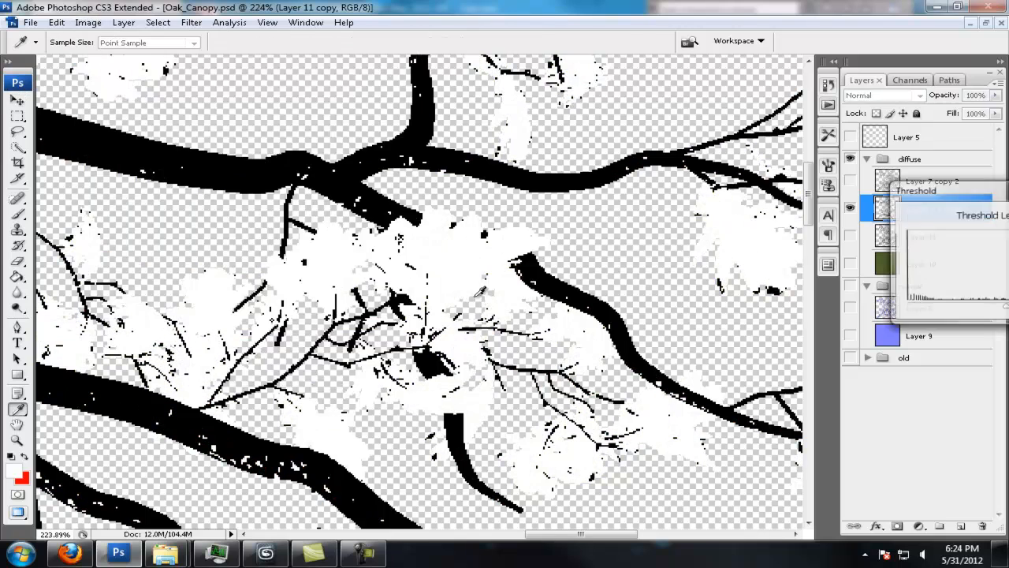
pyautogui.moveTo(535, 310); pyautogui.dragTo(465, 314)
pyautogui.click(686, 214)
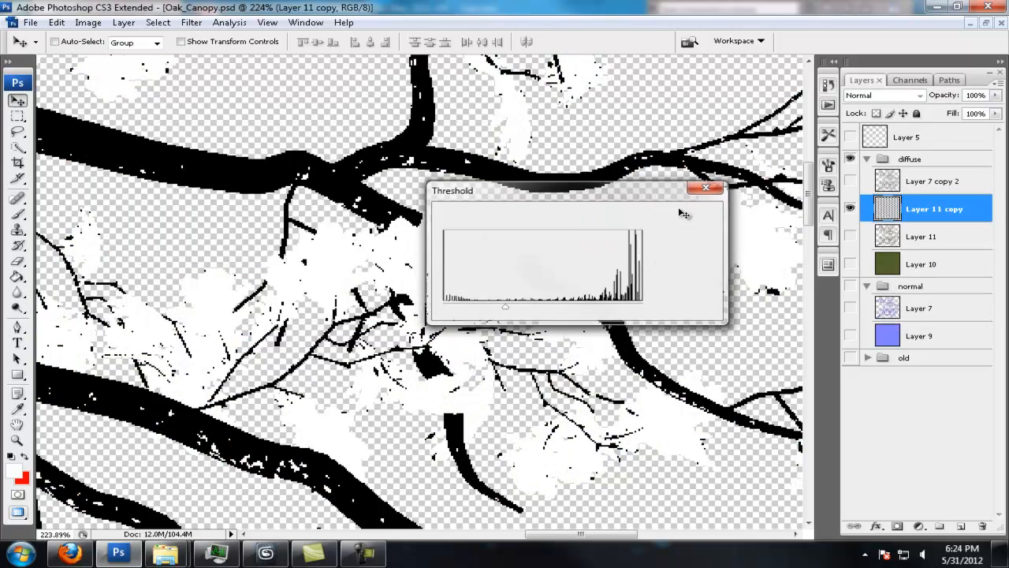
# Inspect the black-and-white branches and undo the colour adjustments on Layer 11 copy.
pyautogui.scroll(-5, 654, 241)
pyautogui.moveTo(654, 242); pyautogui.dragTo(658, 149)
pyautogui.scroll(3, 671, 221)
pyautogui.moveTo(678, 252); pyautogui.dragTo(713, 457)
pyautogui.moveTo(461, 229); pyautogui.dragTo(648, 241)
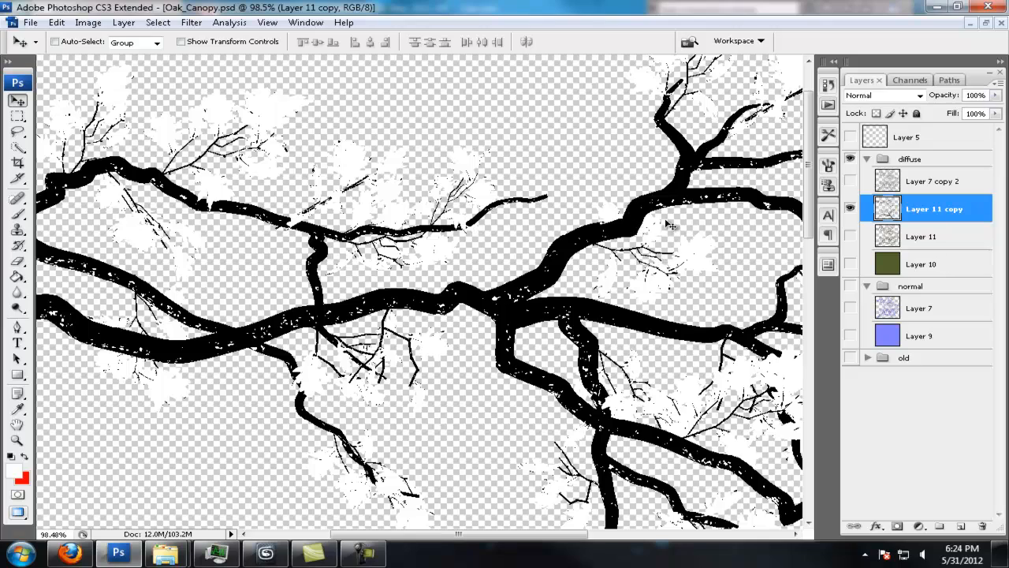
pyautogui.scroll(-10, 669, 225)
pyautogui.scroll(10, 669, 272)
pyautogui.hotkey('ctrl', 'z')
pyautogui.hotkey('ctrl', 'alt', 'z')
# Lighten Layer 11 copy with Levels, raising the output black to 87.
pyautogui.scroll(-8, 620, 249)
pyautogui.scroll(10, 630, 268)
pyautogui.hotkey('ctrl', 'l')
pyautogui.moveTo(495, 354); pyautogui.dragTo(564, 354)
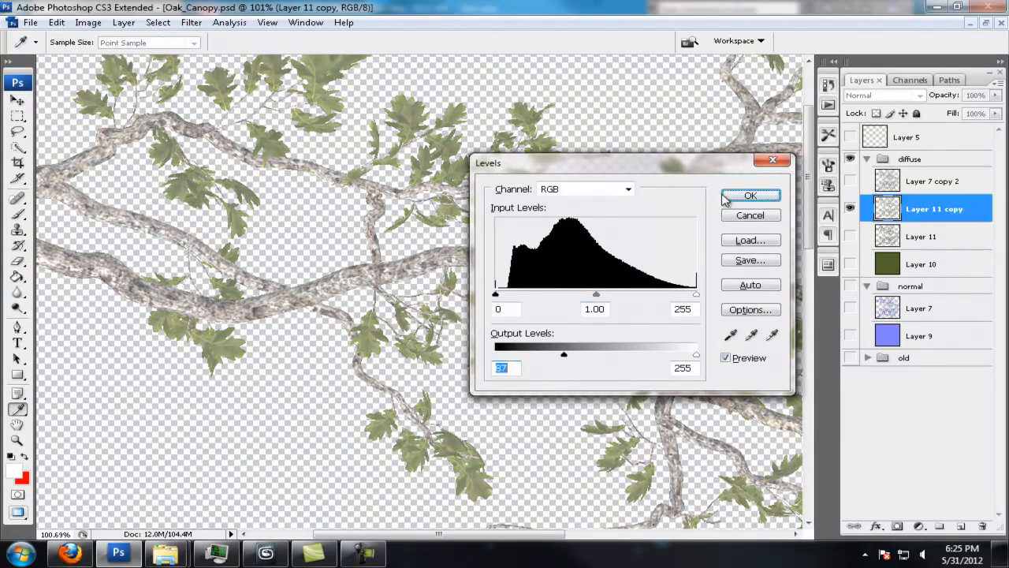
pyautogui.click(723, 199)
pyautogui.press('v')
# Use Replace Color to sample the leaf greens with fuzziness 13 and blacken them with Lightness -100.
pyautogui.click(89, 22)
pyautogui.moveTo(158, 59)
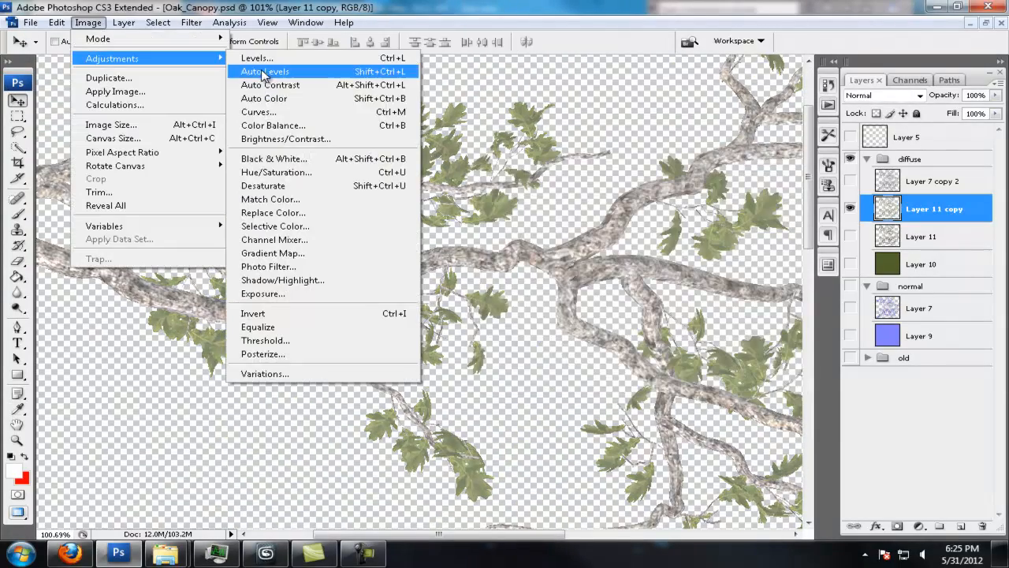
pyautogui.click(283, 213)
pyautogui.click(222, 337)
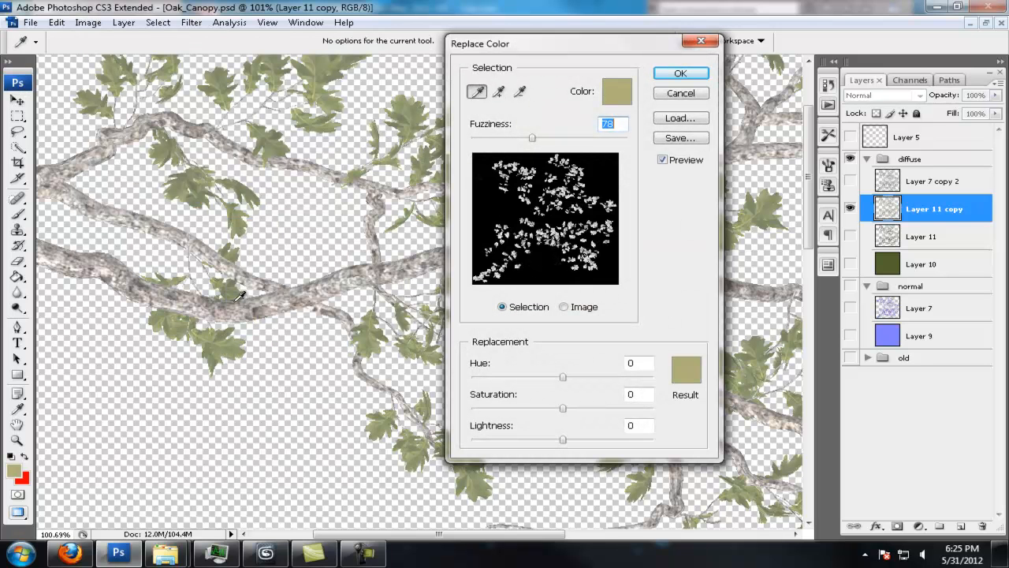
pyautogui.keyDown('shift'); pyautogui.click(228, 331); pyautogui.keyUp('shift')
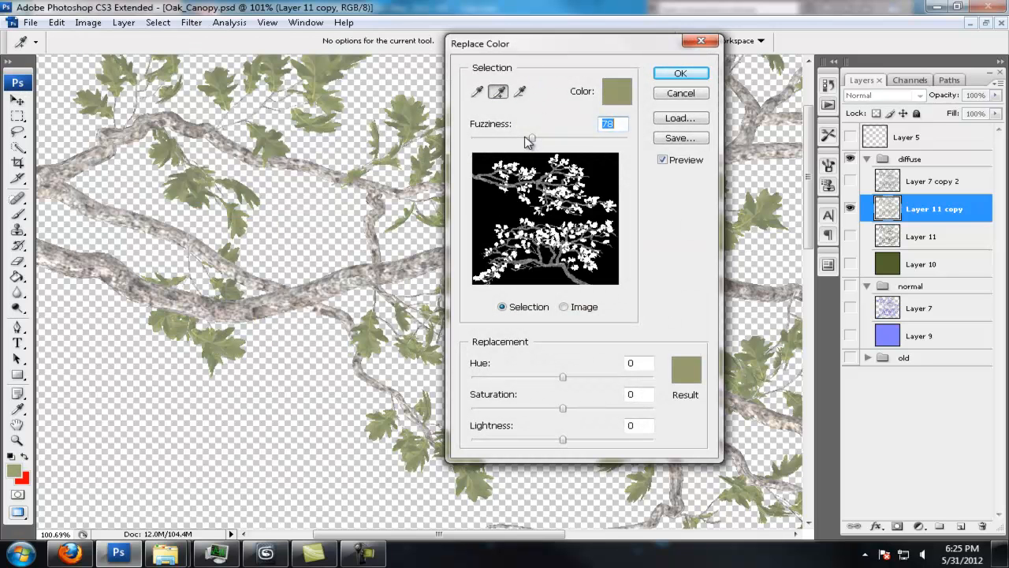
pyautogui.moveTo(527, 141); pyautogui.dragTo(502, 141)
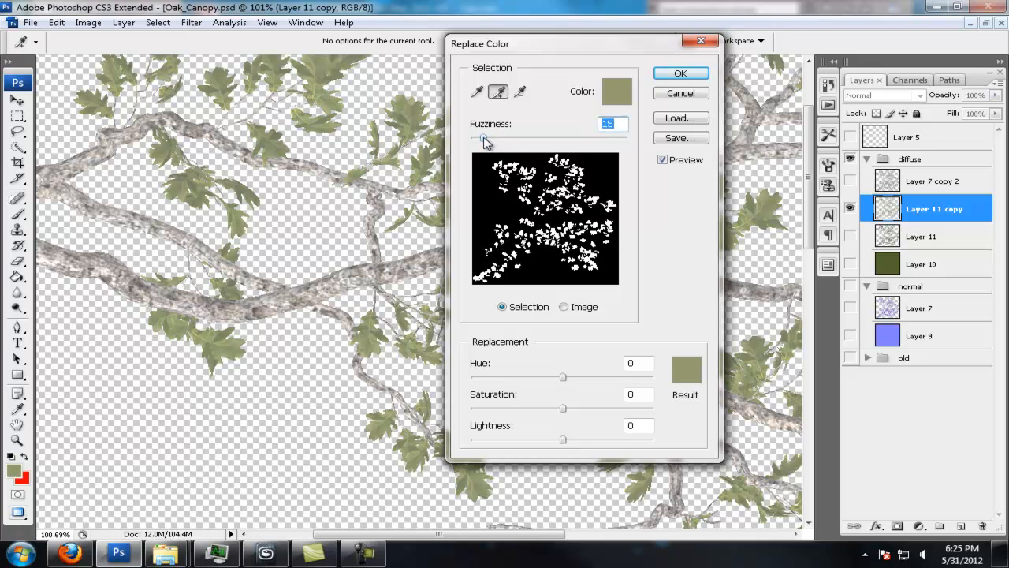
pyautogui.moveTo(563, 439); pyautogui.dragTo(440, 428)
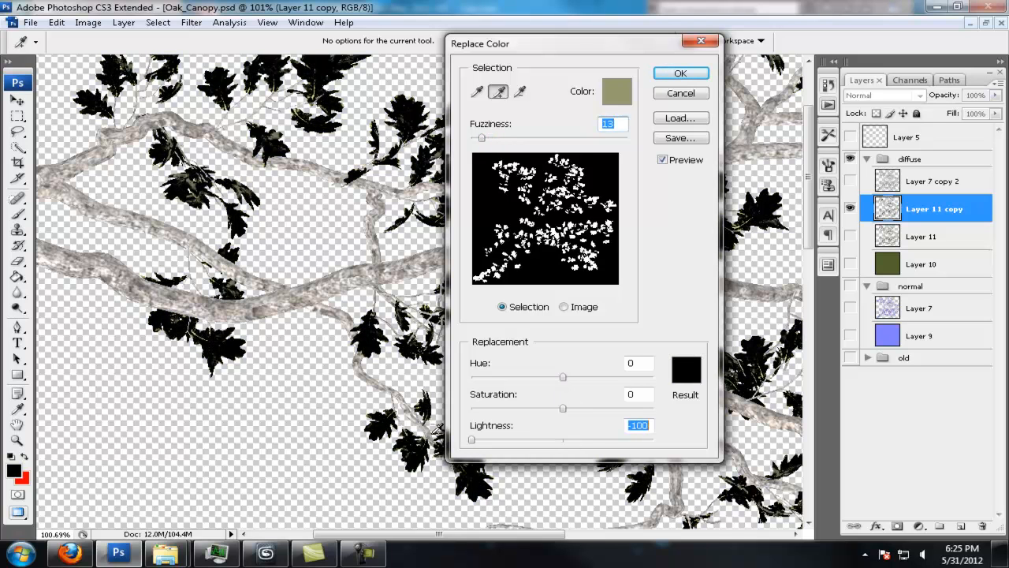
# Add the remaining leaf shades to the Replace Color selection and apply it.
pyautogui.click(247, 182)
pyautogui.click(197, 334)
pyautogui.click(197, 192)
pyautogui.moveTo(768, 371); pyautogui.dragTo(305, 240)
pyautogui.click(305, 239)
pyautogui.click(680, 72)
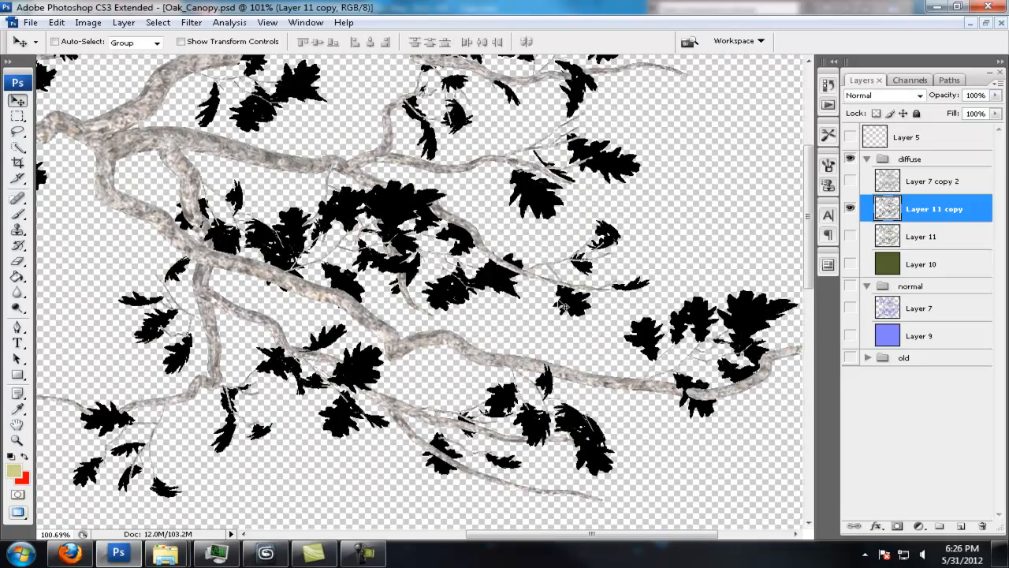
# Apply a lowered Threshold to Layer 11 copy that separates white branches from black leaves.
pyautogui.click(124, 22)
pyautogui.moveTo(112, 60)
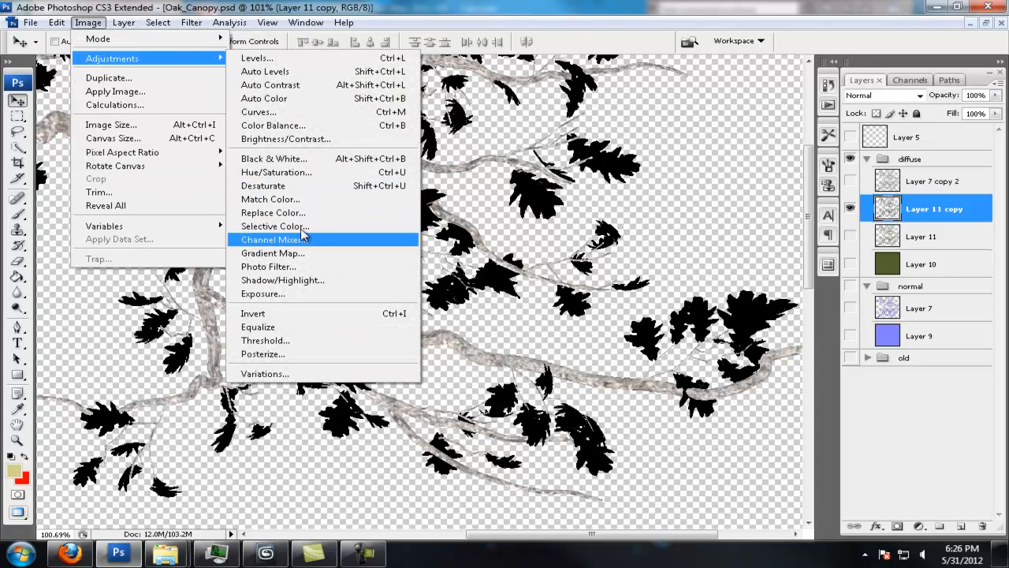
pyautogui.click(265, 340)
pyautogui.moveTo(542, 306); pyautogui.dragTo(507, 309)
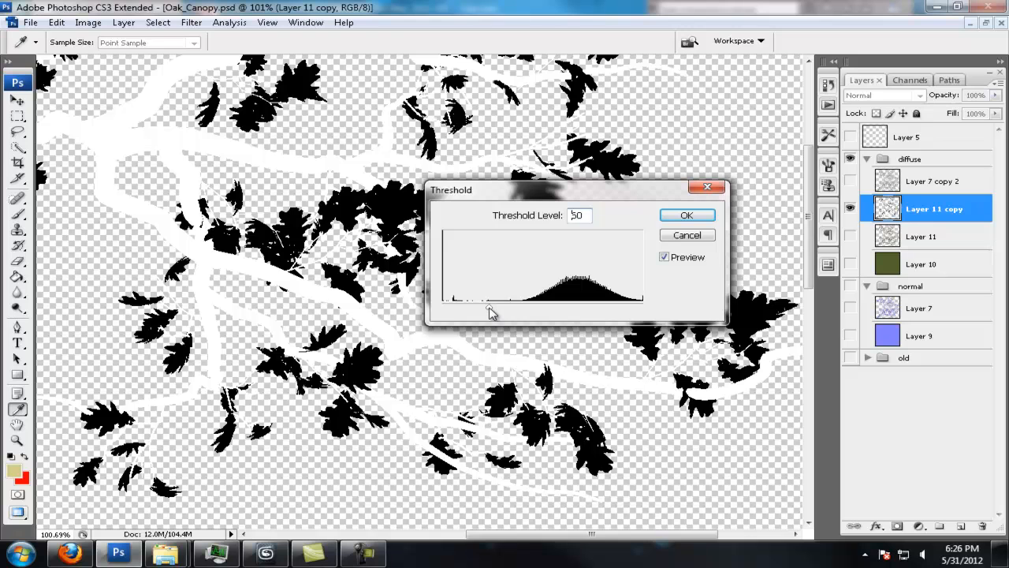
pyautogui.click(686, 216)
# Add a white-filled layer beneath Layer 11 copy and merge the copy into it.
pyautogui.click(938, 235)
pyautogui.click(961, 525)
pyautogui.press('g')
pyautogui.keyDown('alt'); pyautogui.click(302, 199); pyautogui.keyUp('alt')
pyautogui.click(303, 198)
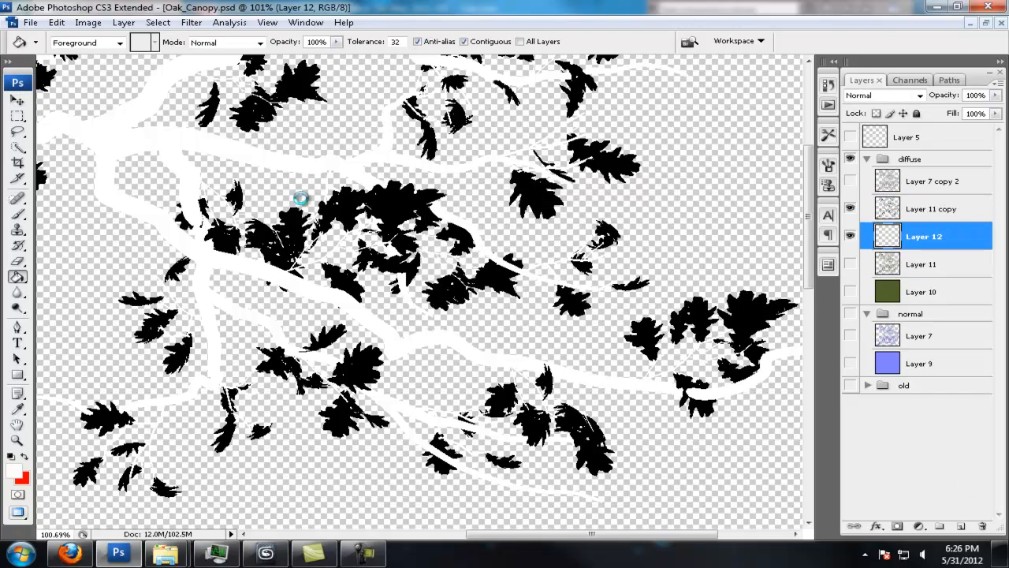
pyautogui.click(928, 209)
pyautogui.hotkey('ctrl', 'e')
# Copy the whole merged leaf mask, hide its layer and paste the mask into the Alpha 1 channel.
pyautogui.keyDown('alt'); pyautogui.scroll(-10, 699, 202); pyautogui.keyUp('alt')
pyautogui.hotkey('ctrl', 'a')
pyautogui.keyDown('alt'); pyautogui.scroll(2, 662, 210); pyautogui.keyUp('alt')
pyautogui.click(850, 208)
pyautogui.click(909, 79)
pyautogui.click(904, 205)
pyautogui.hotkey('ctrl', 'v')
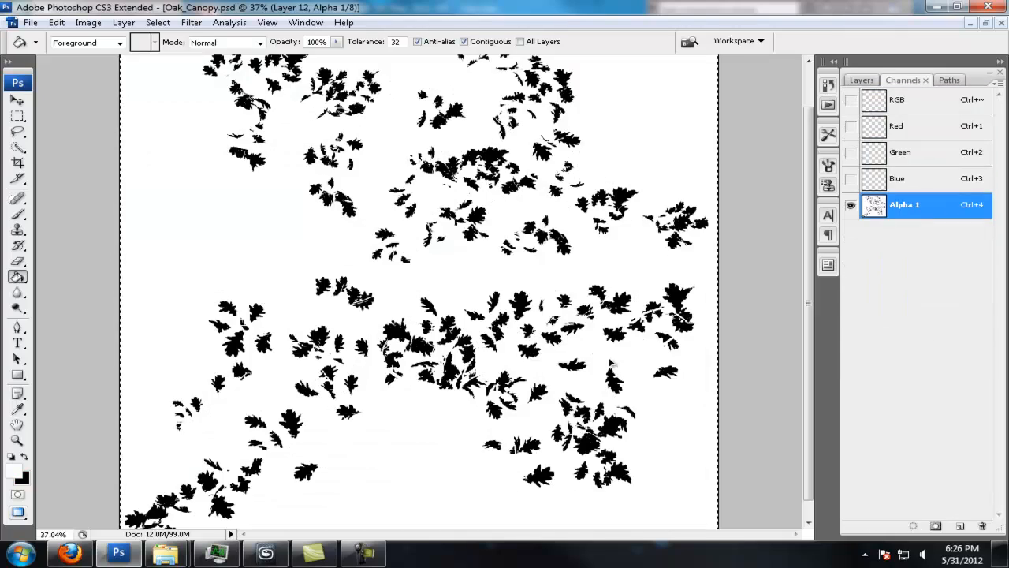
# Invert the Alpha 1 mask, load it as a leaf selection and return to Layer 12.
pyautogui.hotkey('ctrl', 'i')
pyautogui.click(860, 80)
pyautogui.click(906, 209)
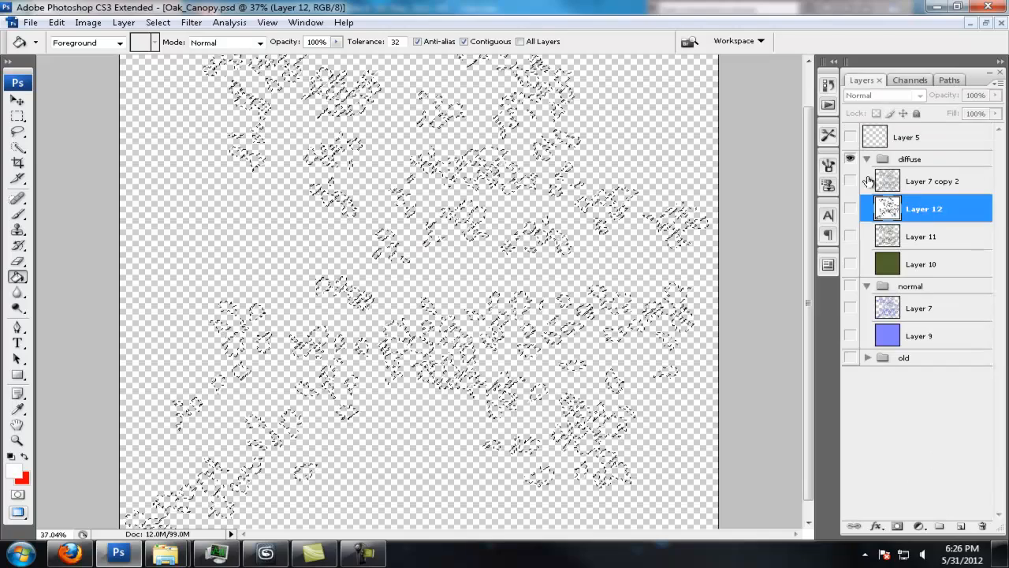
# Show the other layers again, add an empty layer above Layer 7 copy 2 and hide Layer 12.
pyautogui.keyDown('alt'); pyautogui.click(850, 208); pyautogui.keyUp('alt')
pyautogui.click(930, 181)
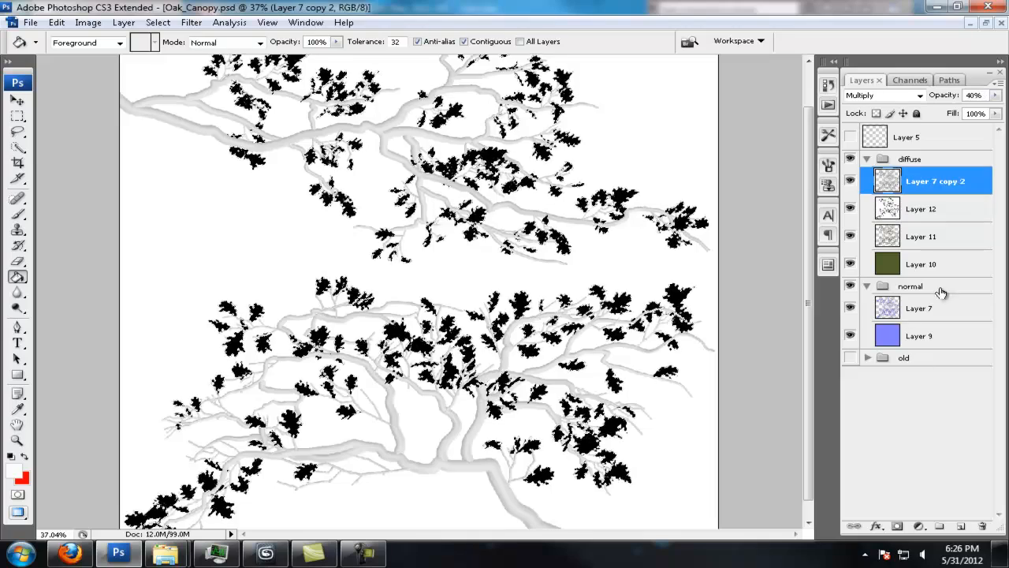
pyautogui.click(960, 526)
pyautogui.click(850, 236)
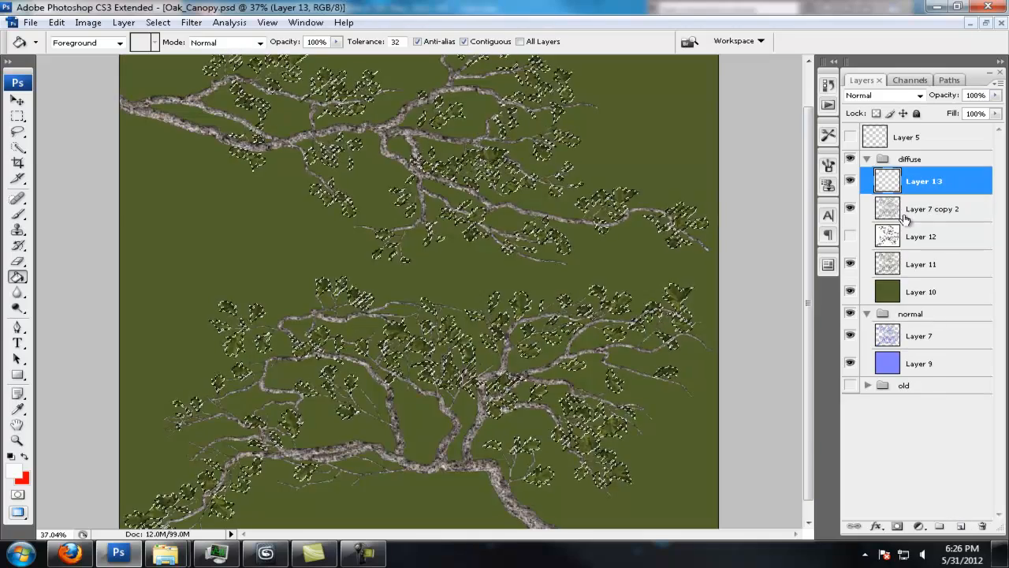
# Copy the selected leaves from Layer 11 onto their own layer, and duplicate the whole of Layer 11.
pyautogui.click(921, 264)
pyautogui.hotkey('ctrl', 'j')
pyautogui.moveTo(924, 263)
pyautogui.mouseDown()
pyautogui.moveTo(939, 245)
pyautogui.moveTo(943, 264)
pyautogui.mouseUp()
pyautogui.click(929, 292)
pyautogui.hotkey('ctrl', 'j')
# Rename Layer 11 as original_bake, hide it, and compare the branches with Layer 11 copy shown and hidden.
pyautogui.doubleClick(922, 319)
pyautogui.write('original_bake')
pyautogui.press('Return')
pyautogui.click(850, 319)
pyautogui.click(851, 293)
pyautogui.click(850, 294)
pyautogui.click(851, 294)
pyautogui.click(850, 294)
pyautogui.click(851, 293)
pyautogui.click(851, 292)
# Adjust Layer 11 copy's Levels to input black 24, midtone 1.02 and output range 44 to 156.
pyautogui.click(882, 292)
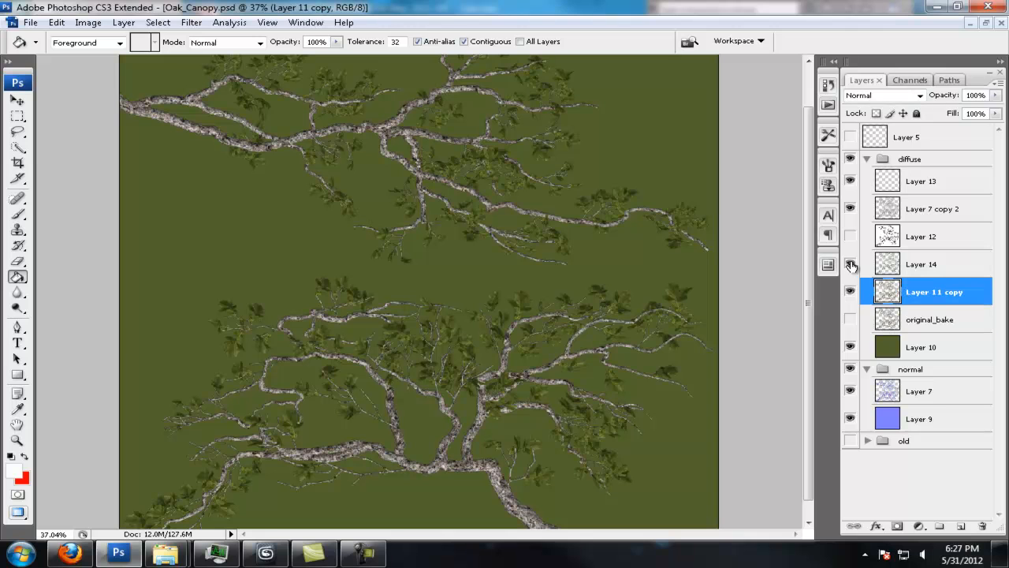
pyautogui.hotkey('ctrl', 'l')
pyautogui.moveTo(696, 295)
pyautogui.mouseDown()
pyautogui.moveTo(657, 295)
pyautogui.moveTo(697, 297)
pyautogui.mouseUp()
pyautogui.moveTo(596, 296); pyautogui.dragTo(595, 296)
pyautogui.moveTo(495, 356); pyautogui.dragTo(530, 358)
pyautogui.moveTo(696, 354); pyautogui.dragTo(632, 357)
pyautogui.moveTo(531, 357); pyautogui.dragTo(517, 357)
pyautogui.moveTo(496, 294); pyautogui.dragTo(514, 297)
pyautogui.moveTo(520, 355); pyautogui.dragTo(532, 355)
pyautogui.moveTo(629, 355)
pyautogui.mouseDown()
pyautogui.moveTo(611, 354)
pyautogui.moveTo(620, 355)
pyautogui.mouseUp()
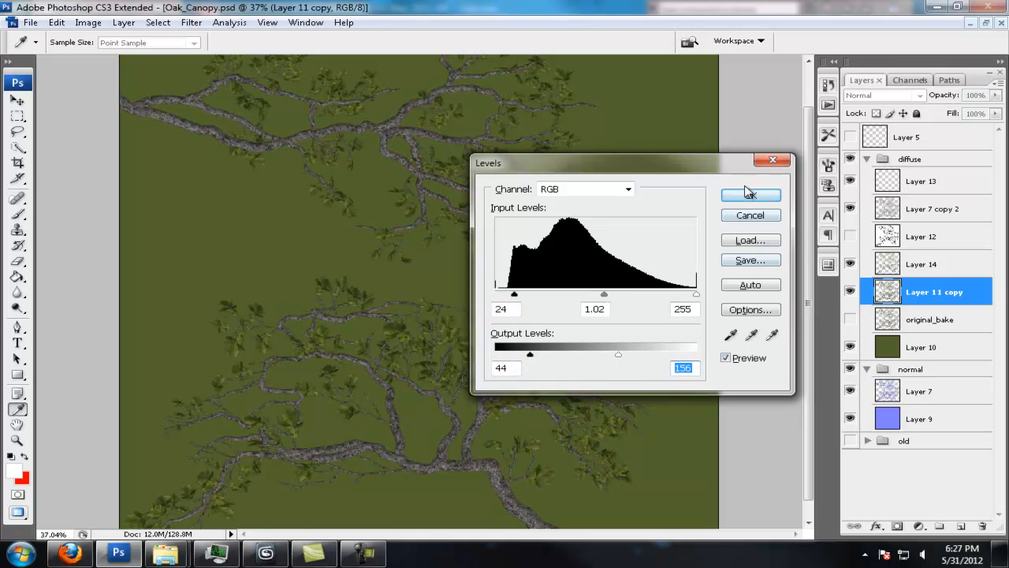
pyautogui.click(745, 193)
# Narrow the output levels of the leaves on Layer 14 and raise their saturation by 12.
pyautogui.keyDown('alt'); pyautogui.scroll(-3, 608, 305); pyautogui.keyUp('alt')
pyautogui.keyDown('alt'); pyautogui.scroll(3, 535, 252); pyautogui.keyUp('alt')
pyautogui.keyDown('alt'); pyautogui.scroll(3, 537, 246); pyautogui.keyUp('alt')
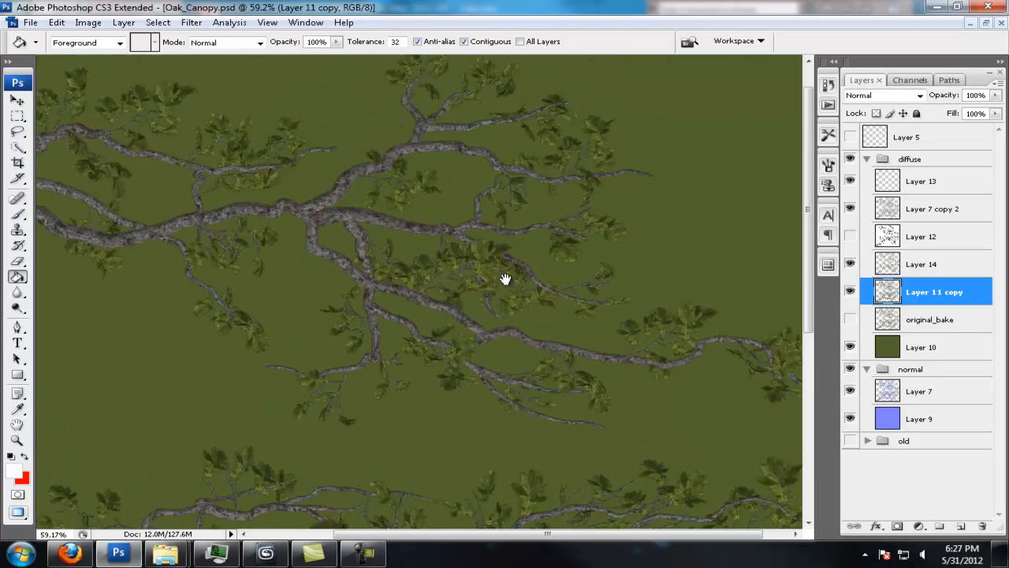
pyautogui.click(916, 272)
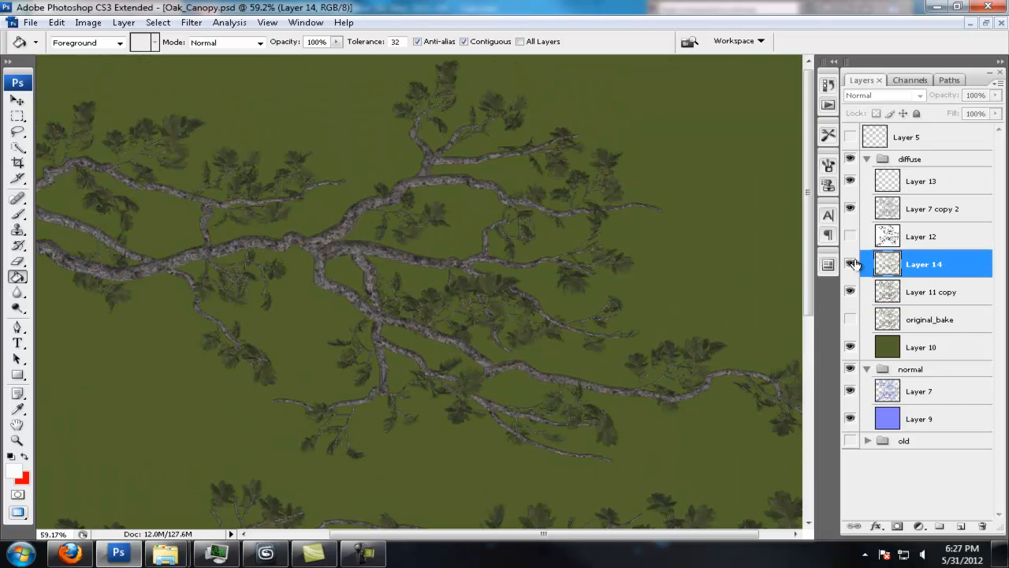
pyautogui.hotkey('ctrl', 'l')
pyautogui.moveTo(596, 389); pyautogui.dragTo(626, 390)
pyautogui.moveTo(795, 390); pyautogui.dragTo(738, 393)
pyautogui.press('Return')
pyautogui.hotkey('ctrl', 'u')
pyautogui.moveTo(489, 334); pyautogui.dragTo(501, 337)
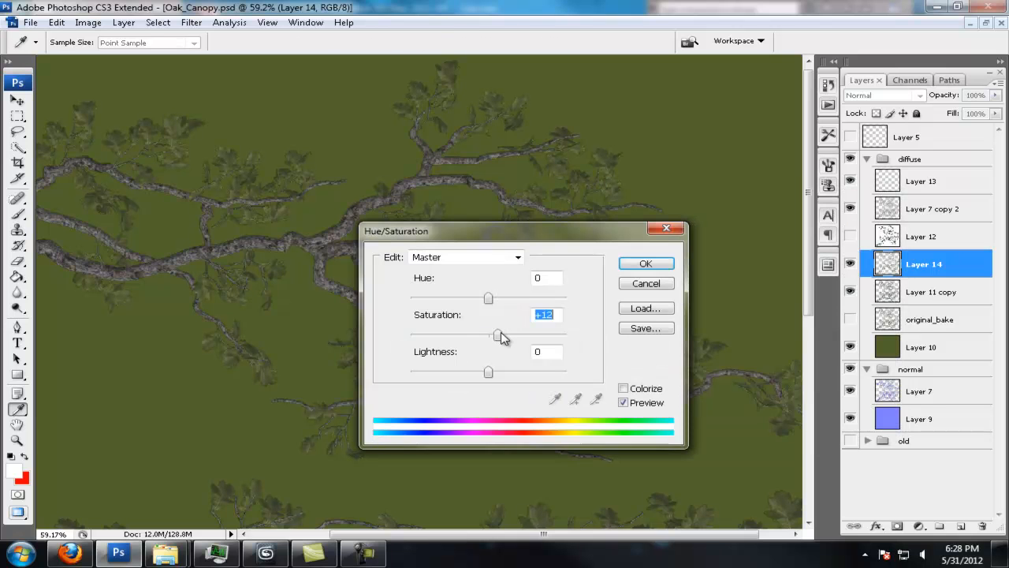
pyautogui.click(629, 260)
# Limit Layer 14's output levels to 37 to 163 and raise its saturation by 53.
pyautogui.hotkey('ctrl', 'l')
pyautogui.moveTo(595, 390); pyautogui.dragTo(624, 390)
pyautogui.moveTo(795, 390); pyautogui.dragTo(725, 387)
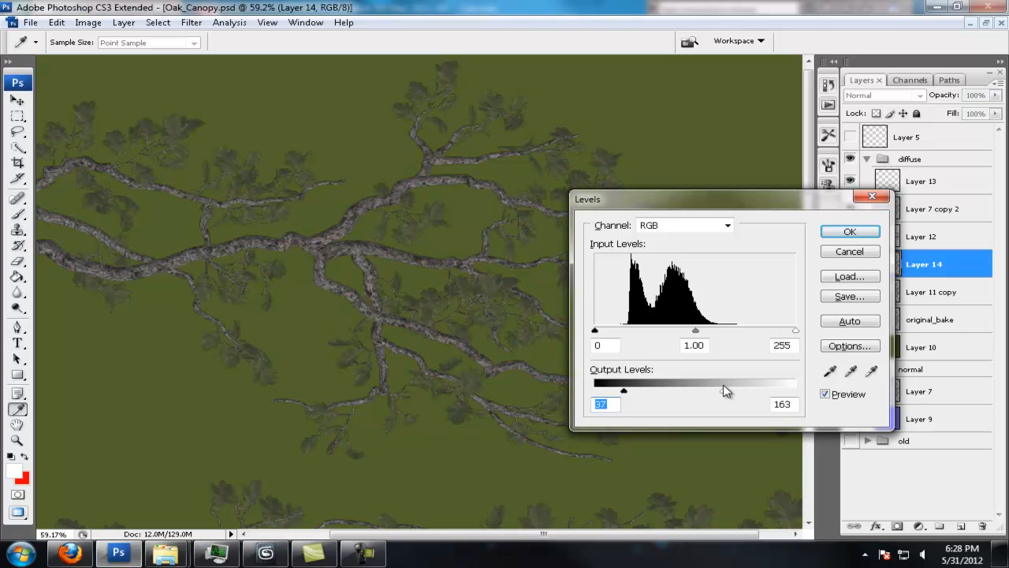
pyautogui.click(849, 231)
pyautogui.hotkey('ctrl', 'u')
pyautogui.moveTo(488, 334); pyautogui.dragTo(513, 338)
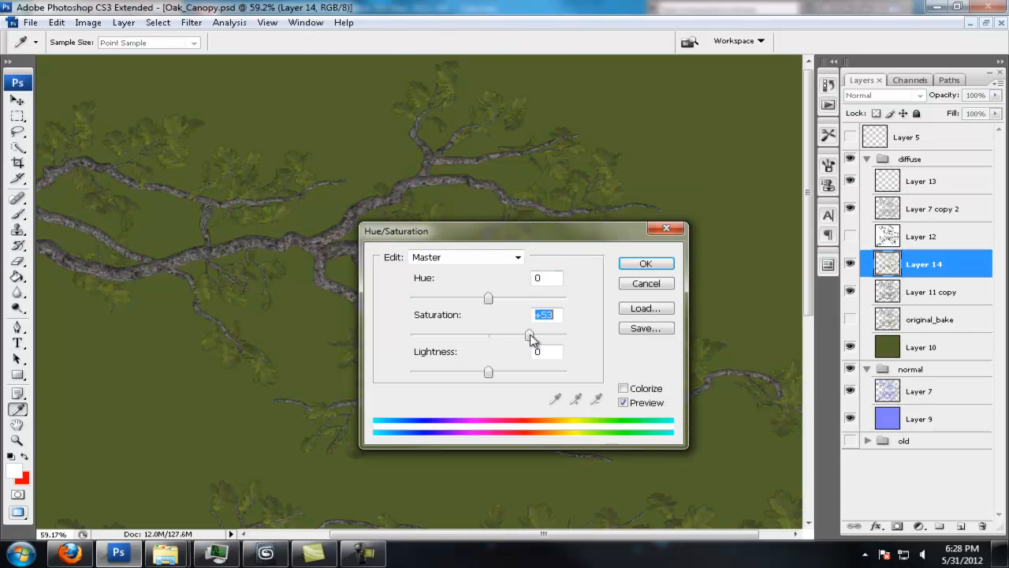
pyautogui.click(645, 263)
# Inspect the recoloured leaves and bark up close, inverting the colours briefly and undoing it.
pyautogui.keyDown('alt'); pyautogui.scroll(-8, 604, 350); pyautogui.keyUp('alt')
pyautogui.keyDown('alt'); pyautogui.scroll(10, 569, 353); pyautogui.keyUp('alt')
pyautogui.moveTo(599, 103); pyautogui.dragTo(400, 308)
pyautogui.keyDown('alt'); pyautogui.scroll(7, 400, 308); pyautogui.keyUp('alt')
pyautogui.moveTo(410, 244); pyautogui.dragTo(559, 354)
pyautogui.hotkey('ctrl', 'i')
pyautogui.hotkey('ctrl', 'z')
pyautogui.keyDown('alt'); pyautogui.scroll(-20, 597, 272); pyautogui.keyUp('alt')
pyautogui.keyDown('alt'); pyautogui.scroll(2, 659, 329); pyautogui.keyUp('alt')
# Load the original_bake layer's transparency as a selection, fill it with the white foreground colour at 100% in the Alpha 1 channel, and deselect.
pyautogui.keyDown('ctrl'); pyautogui.click(893, 321); pyautogui.keyUp('ctrl')
pyautogui.click(909, 79)
pyautogui.click(905, 204)
pyautogui.hotkey('shift', 'BackSpace')
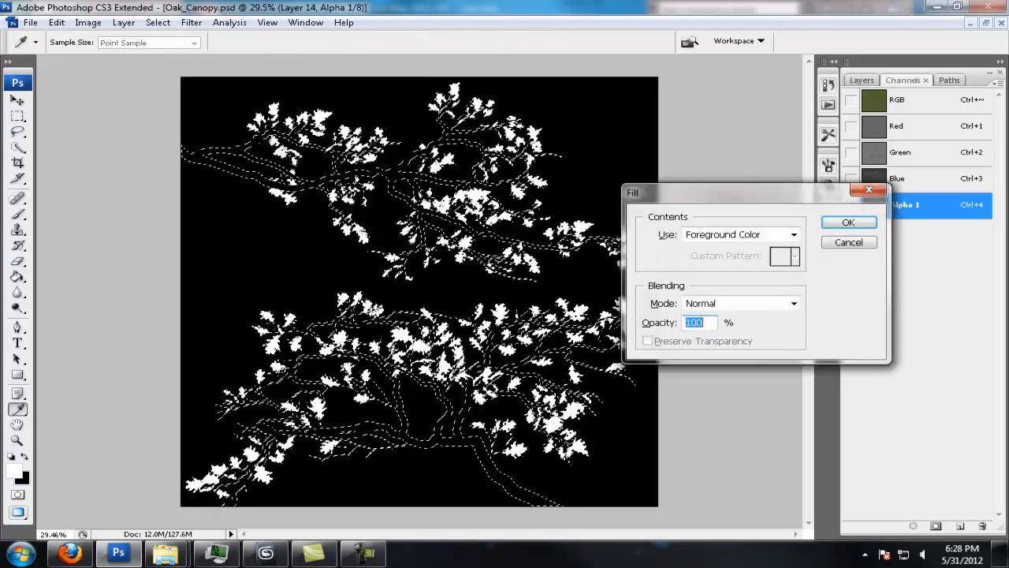
pyautogui.press('Return')
pyautogui.hotkey('ctrl', 'd')
pyautogui.keyDown('alt'); pyautogui.scroll(1, 419, 292); pyautogui.keyUp('alt')
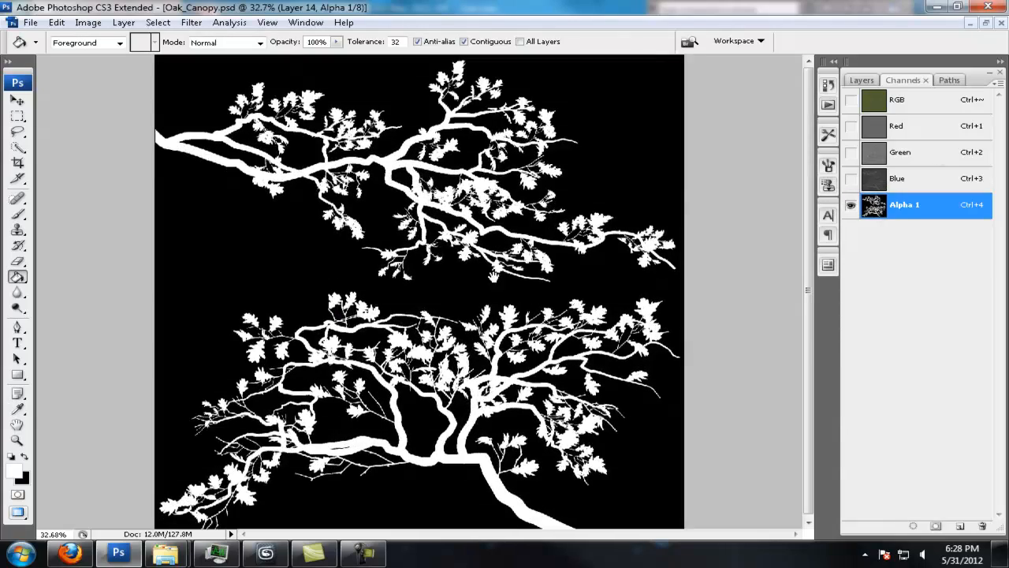
# Return from the alpha mask to the RGB composite and the layer list, showing the whole canopy texture.
pyautogui.click(897, 100)
pyautogui.click(859, 82)
pyautogui.keyDown('alt'); pyautogui.scroll(-1, 521, 284); pyautogui.keyUp('alt')
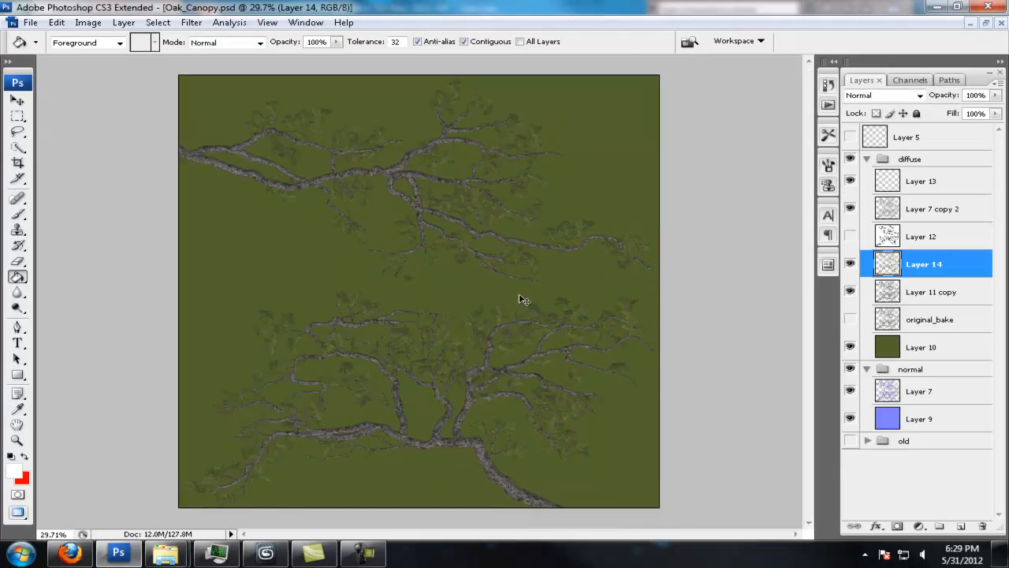